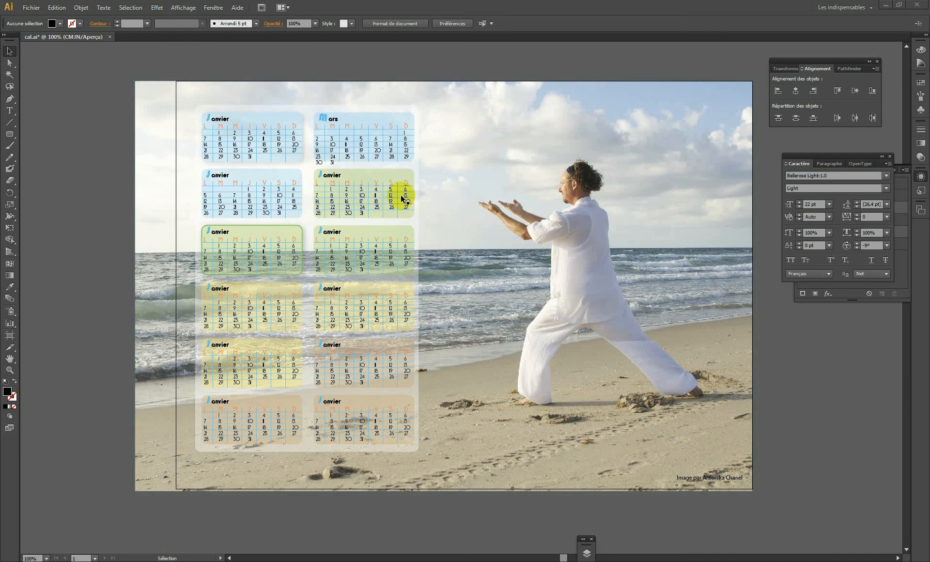
Step: Create a new document in A3 size with landscape orientation
left_click(32, 7)
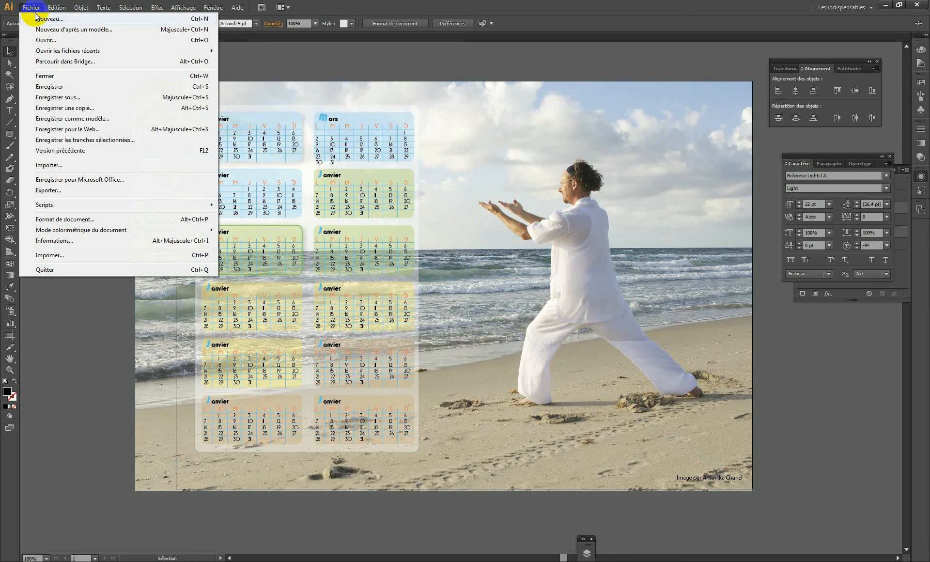
left_click(36, 18)
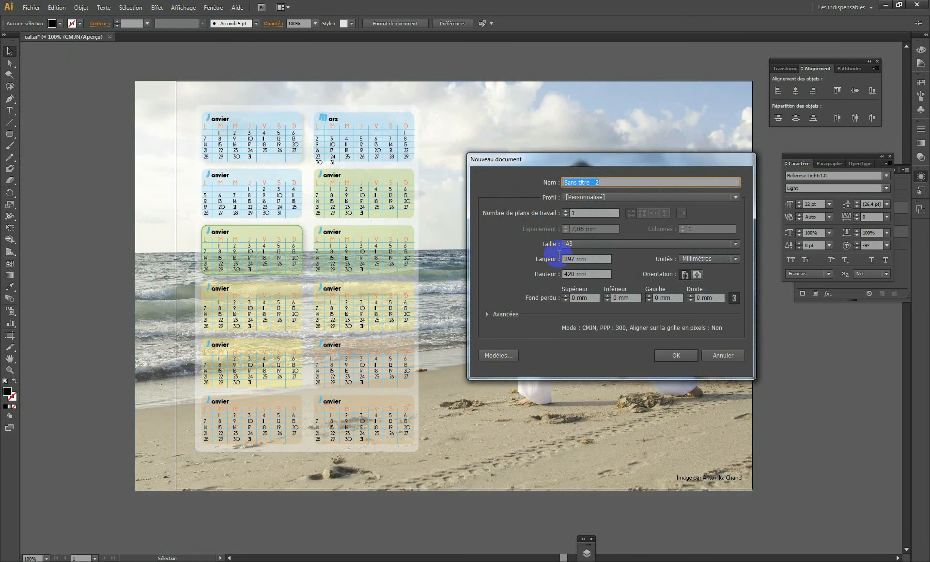
left_click(592, 243)
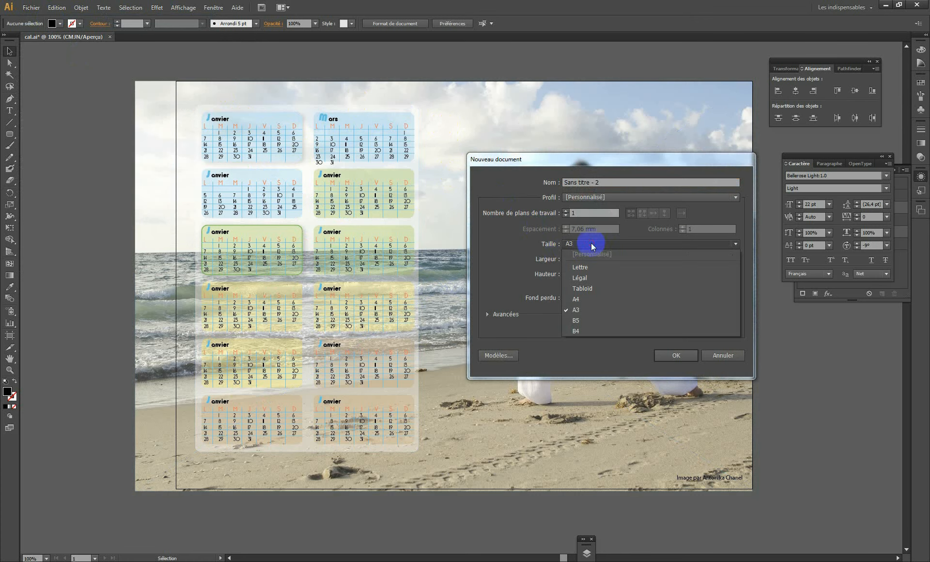
left_click(585, 309)
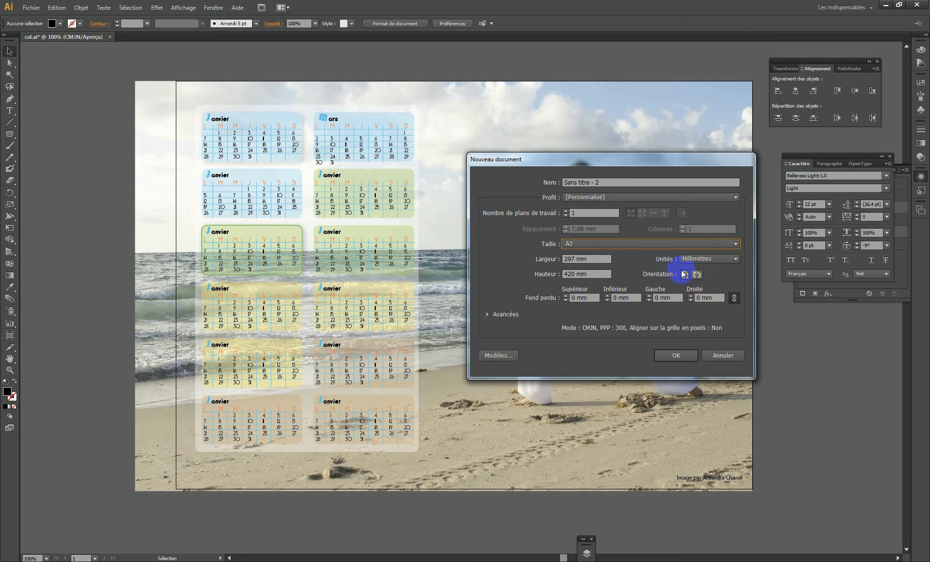
left_click(697, 275)
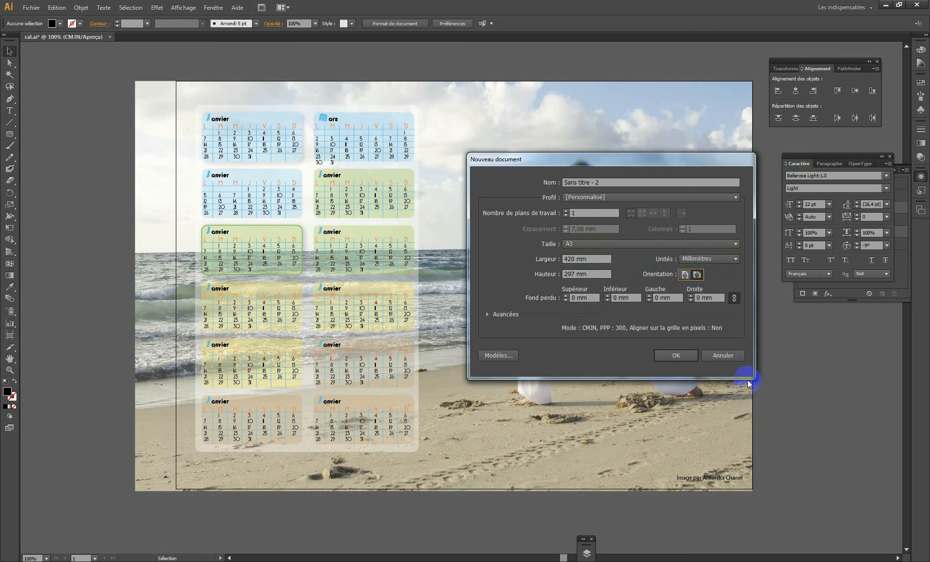
left_click(677, 355)
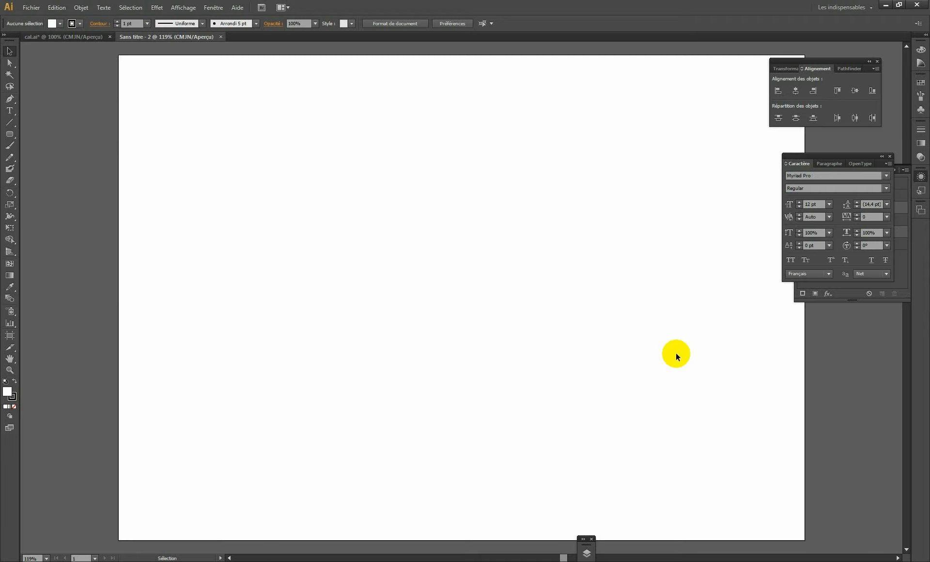
left_click(32, 7)
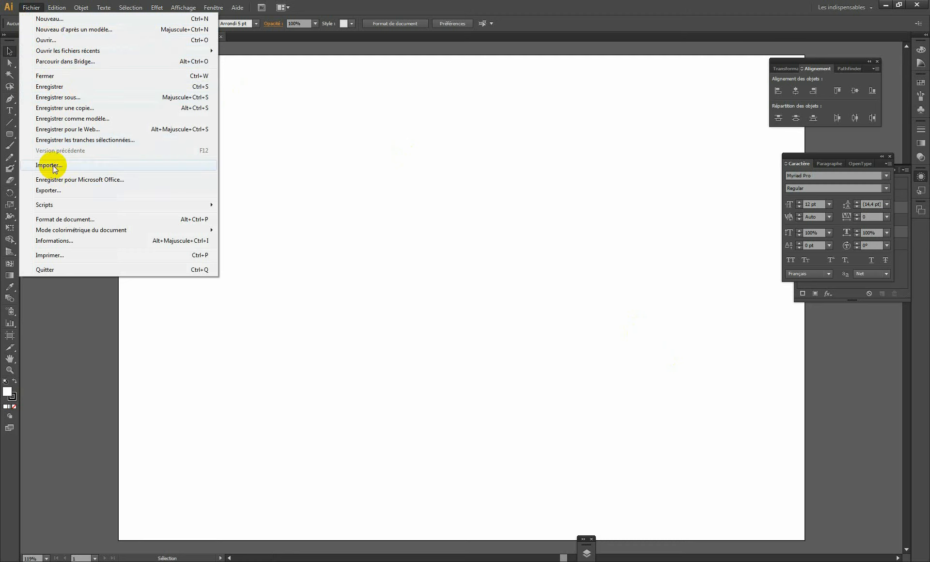
left_click(114, 165)
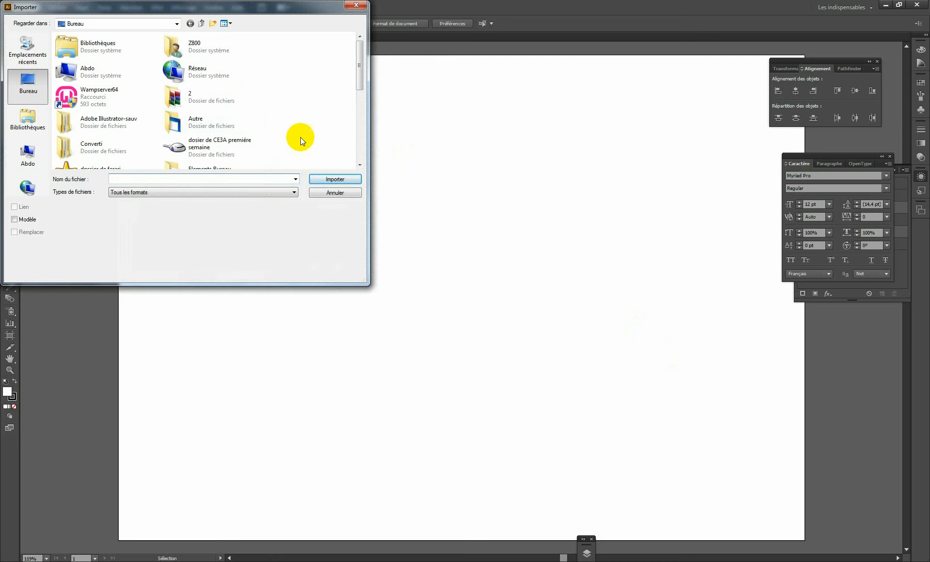
left_click(335, 193)
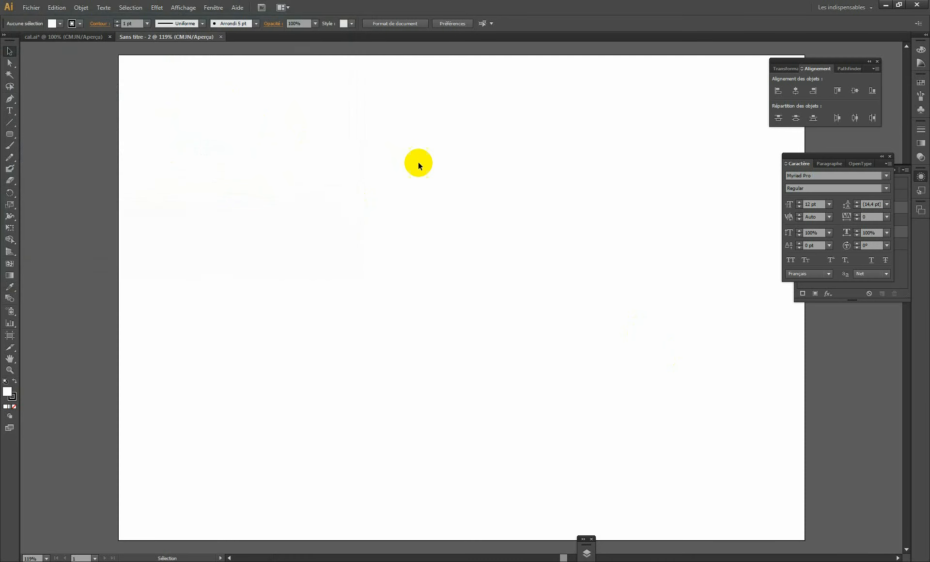
Step: Copy the beach background photo from cal.ai and paste it into the new A3 document
left_click(54, 36)
left_click(614, 130)
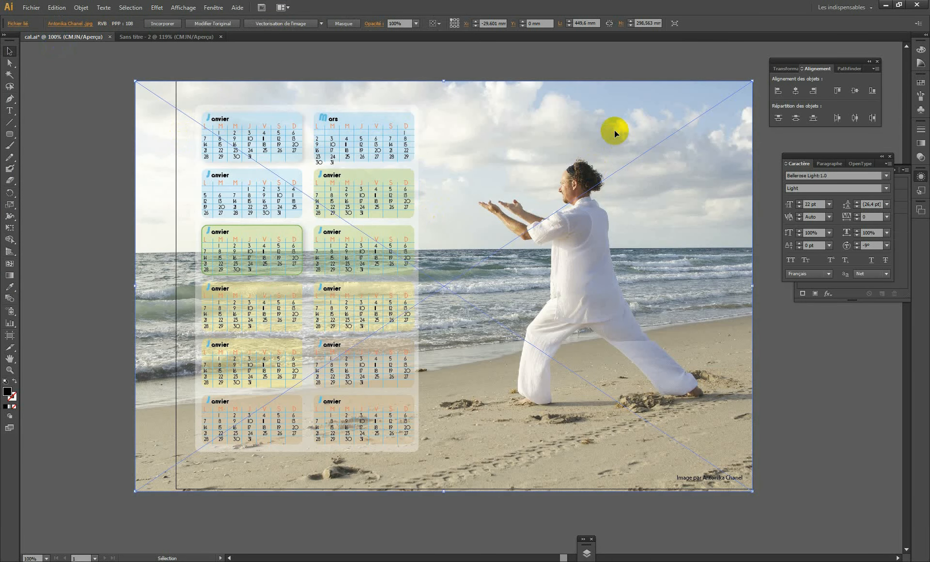
left_click(176, 36)
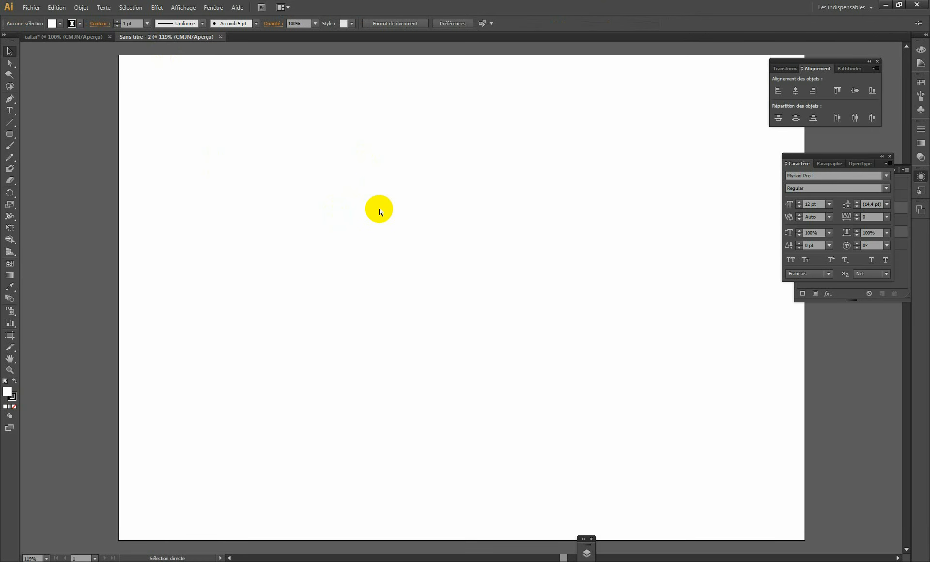
key("ctrl+v")
left_click(350, 213, "ctrl+alt")
left_click(349, 214, "ctrl+alt")
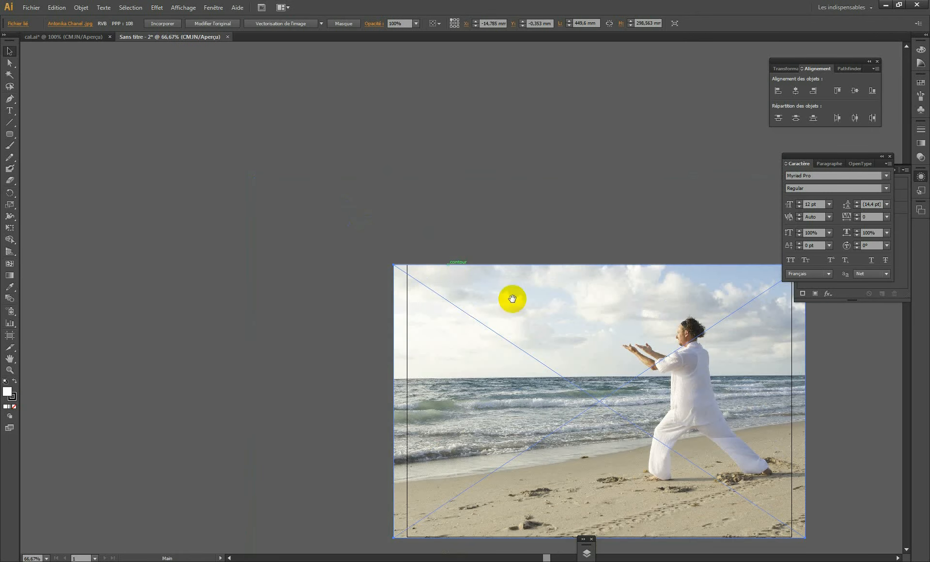
left_click_drag(512, 298, 307, 166)
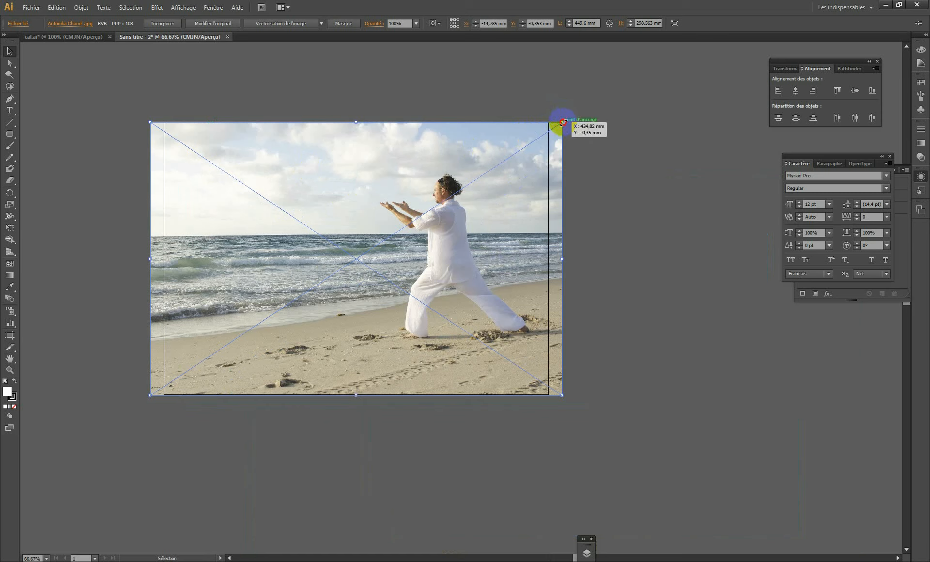
Step: Scale the photo proportionally to about 460 by 306 mm and position it to overhang the artboard on all sides
left_click_drag(562, 122, 432, 185)
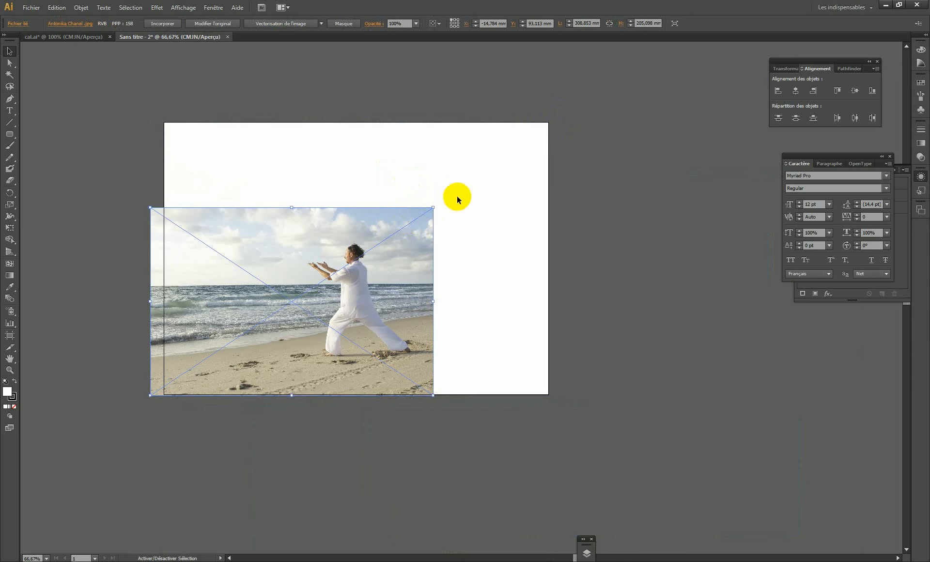
left_click_drag(433, 207, 549, 131)
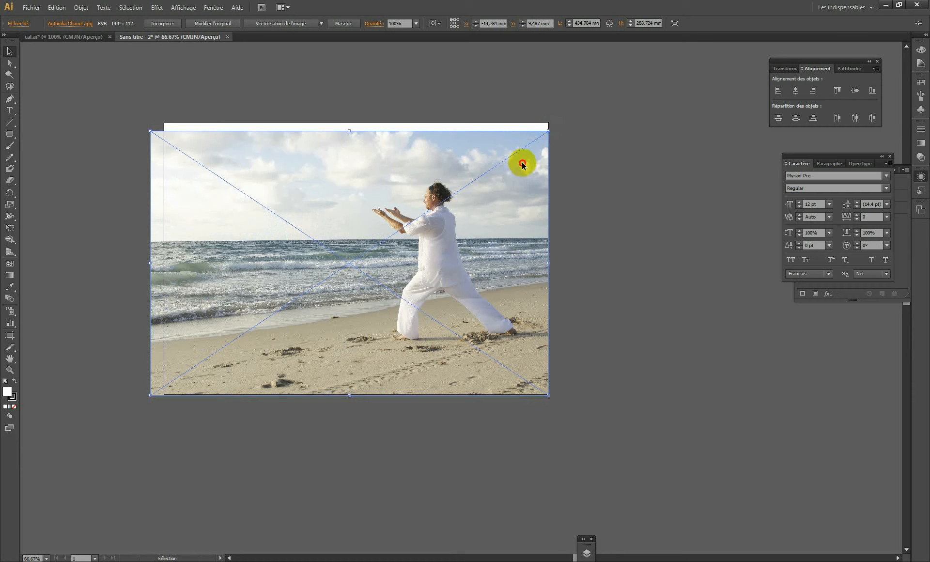
left_click_drag(549, 130, 561, 123)
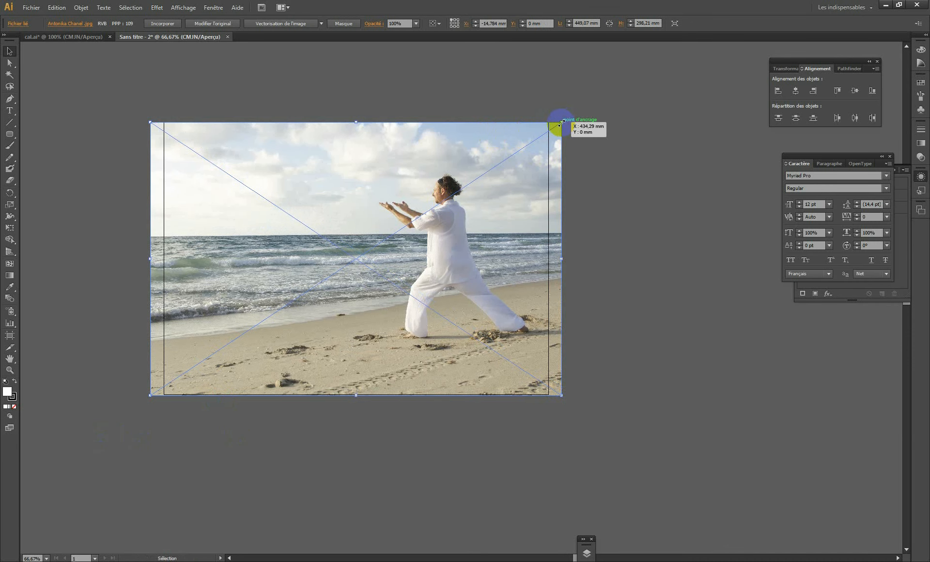
left_click_drag(561, 123, 571, 115)
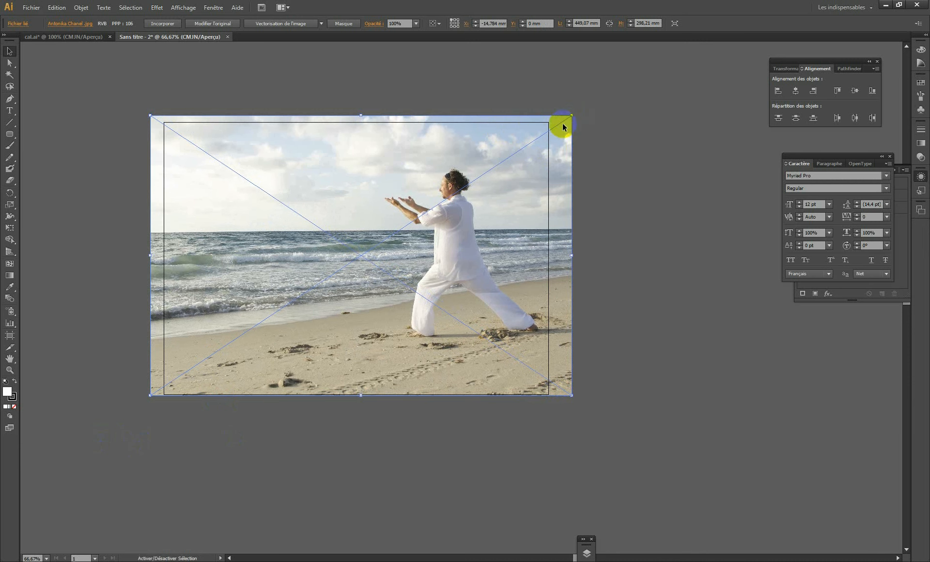
left_click_drag(539, 148, 533, 150)
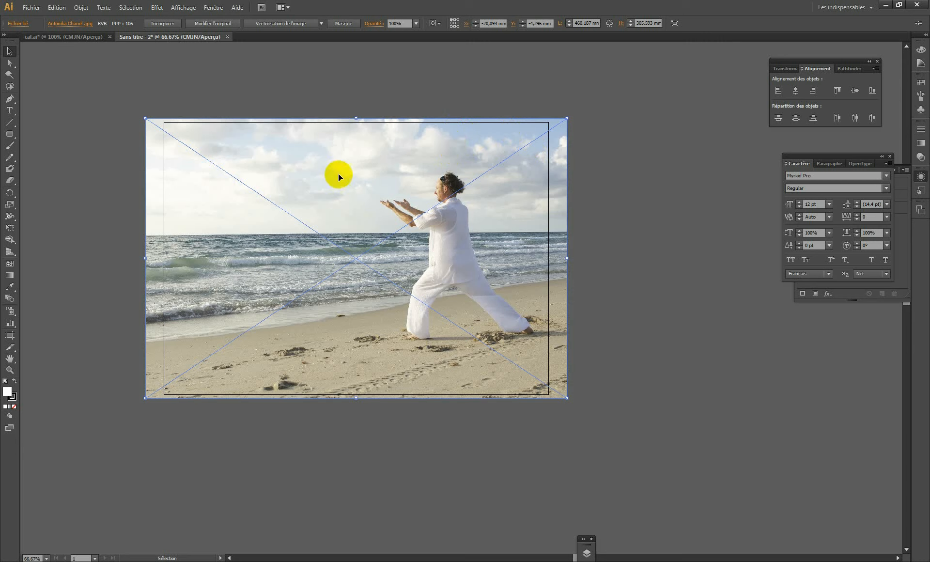
Step: Lock the background photo
left_click(82, 7)
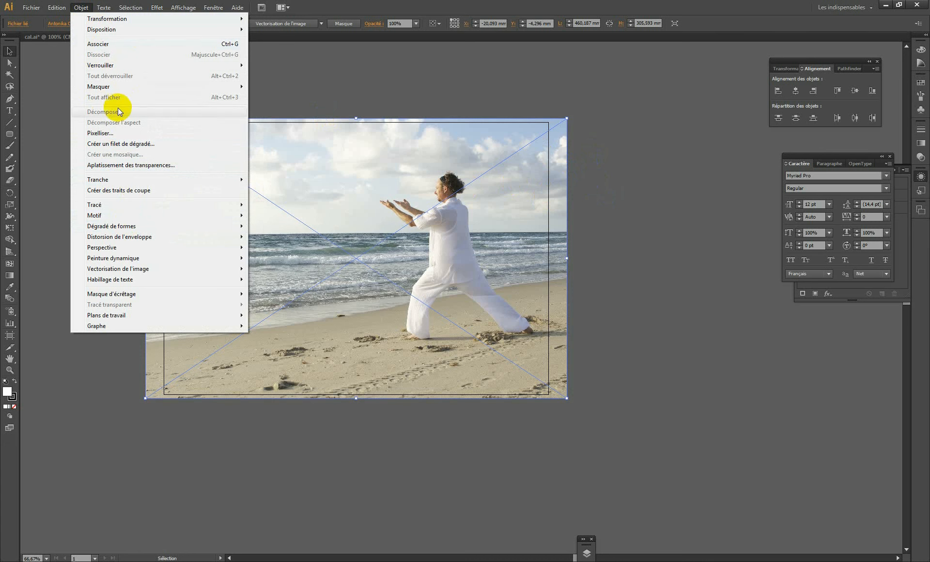
mouse_move(115, 65)
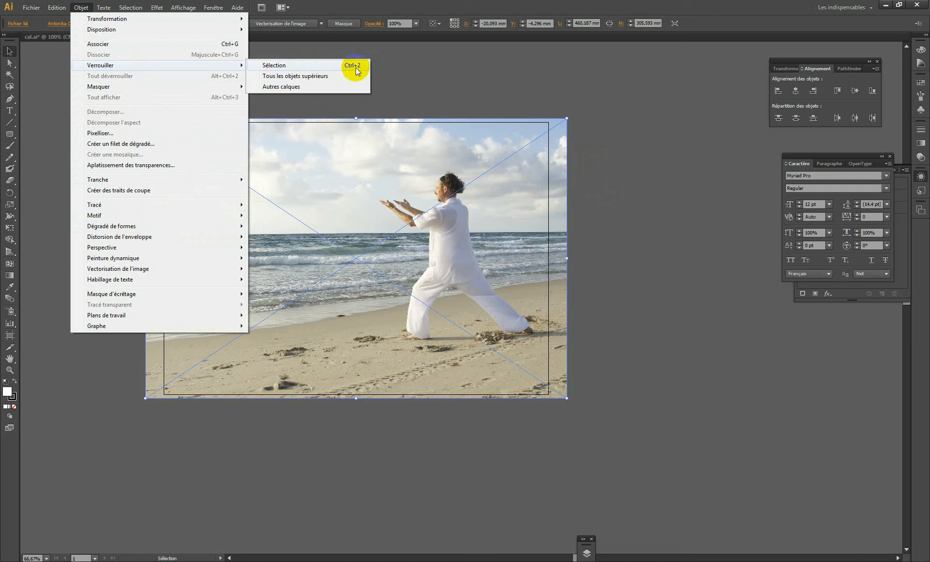
left_click(285, 66)
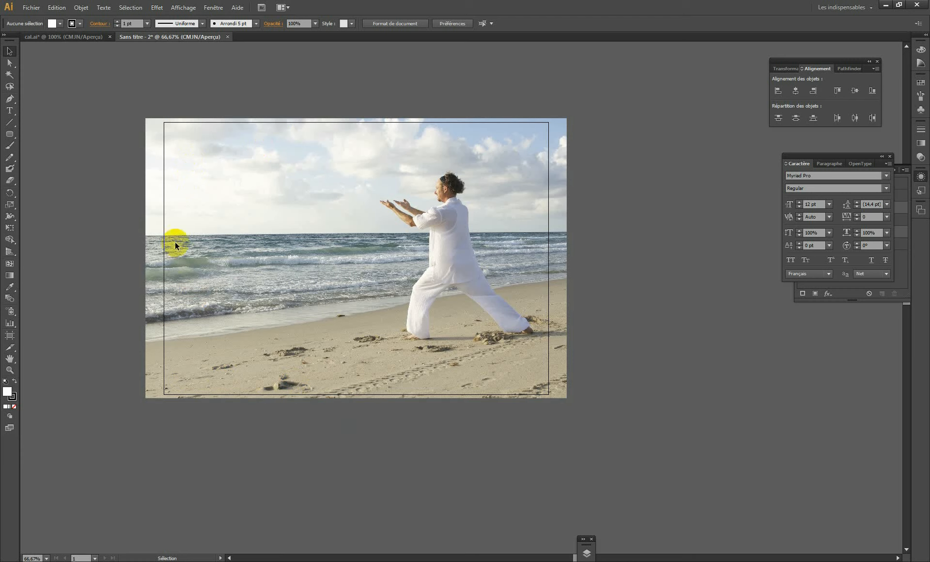
Step: Draw a white rectangle about 201 by 276 mm over the left half of the photo with the Rectangle tool
left_click(9, 134)
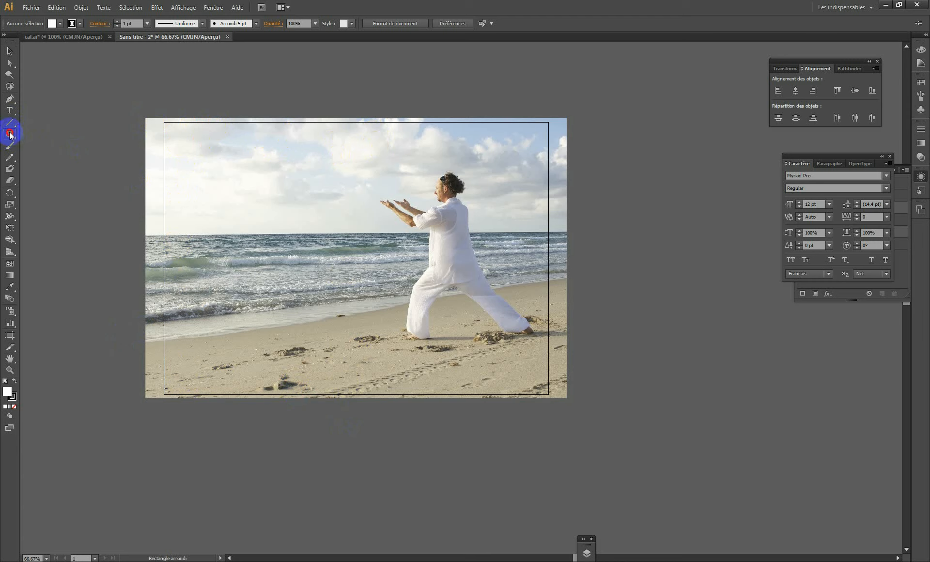
left_click(33, 133)
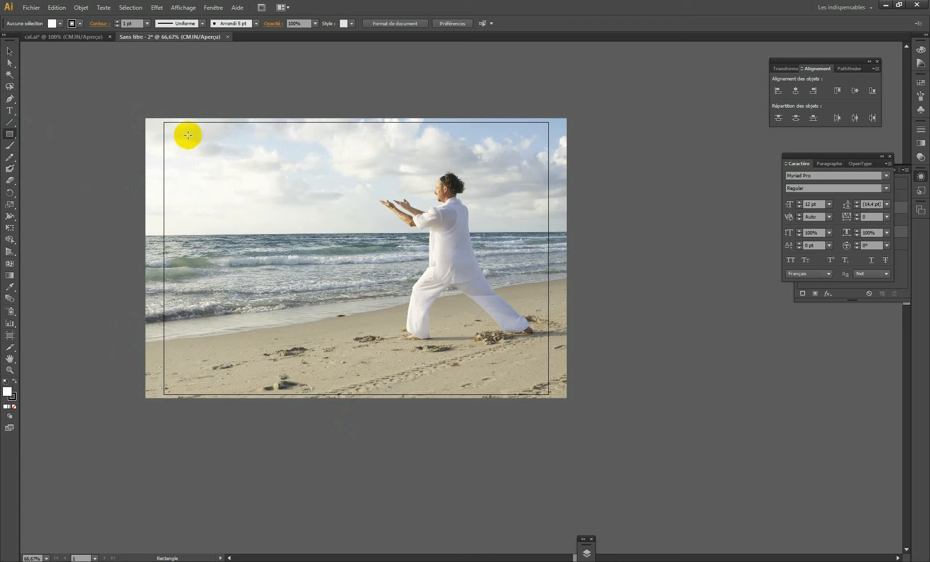
left_click_drag(294, 332, 359, 384)
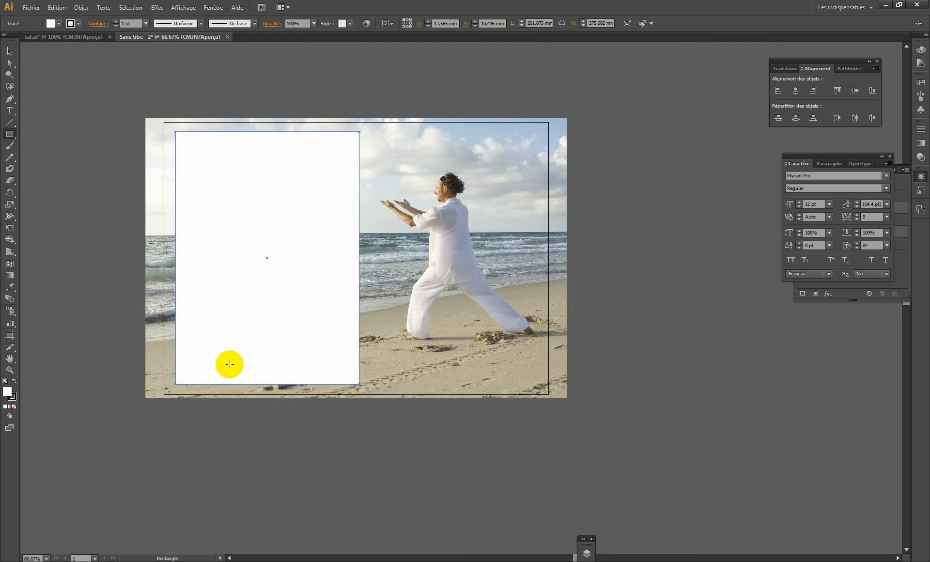
left_click(9, 51)
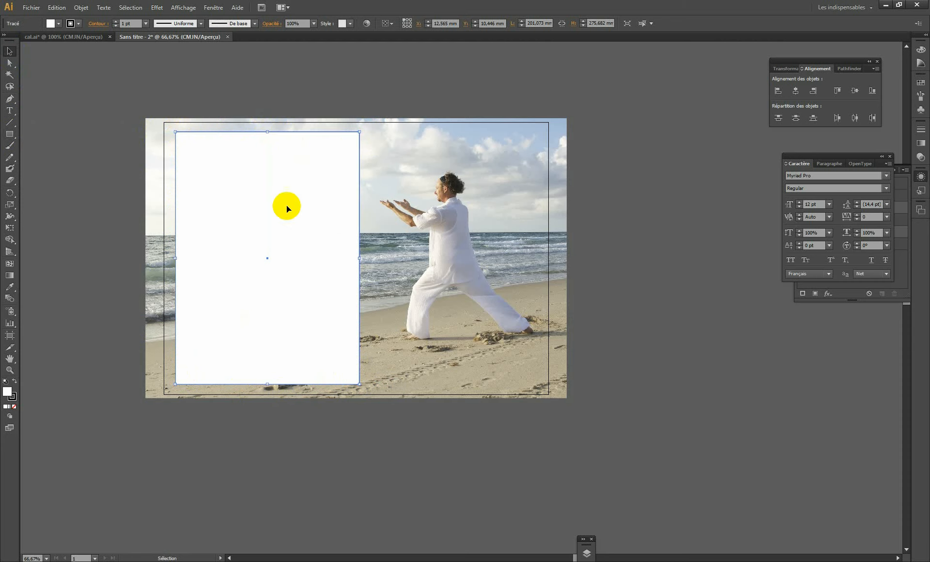
Step: Lock the white rectangle and test that it cannot be moved
left_click(80, 8)
mouse_move(103, 65)
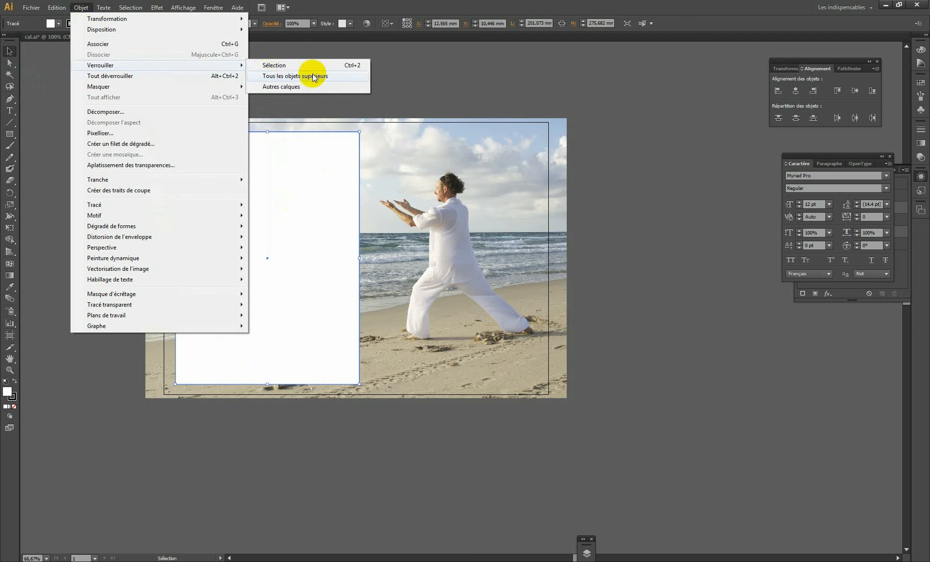
left_click(347, 67)
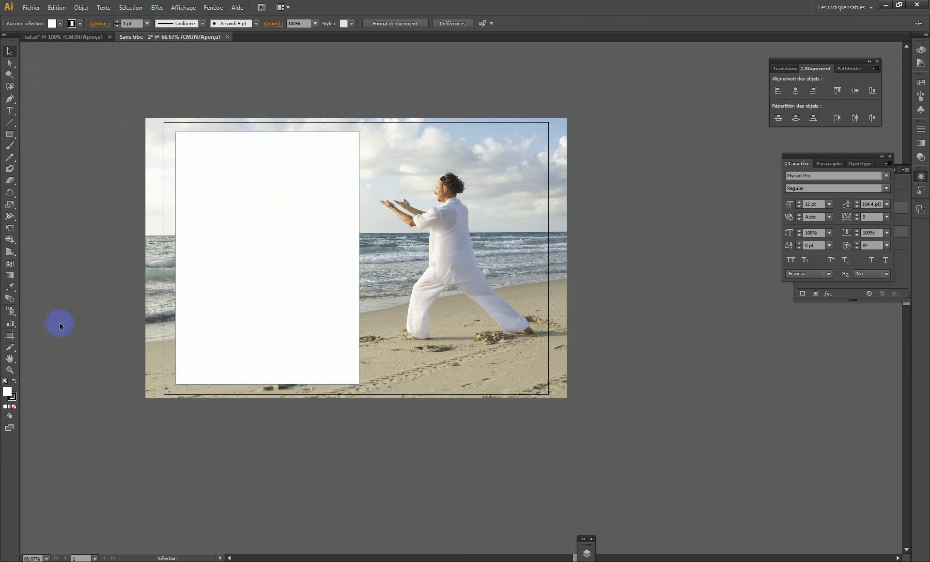
left_click_drag(234, 203, 234, 268)
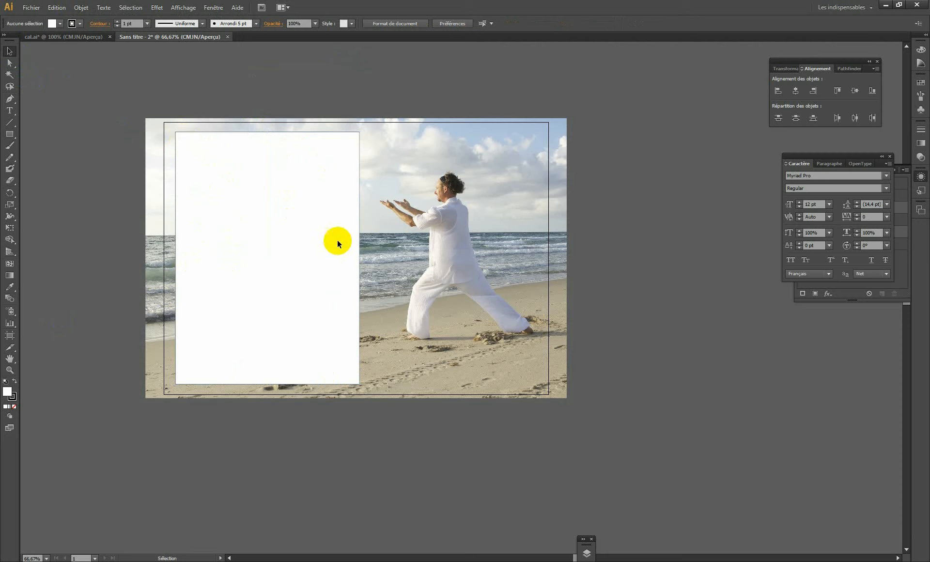
Step: Draw a second rectangle about 185 by 261 mm inside the white one and fill it with red
left_click(9, 134)
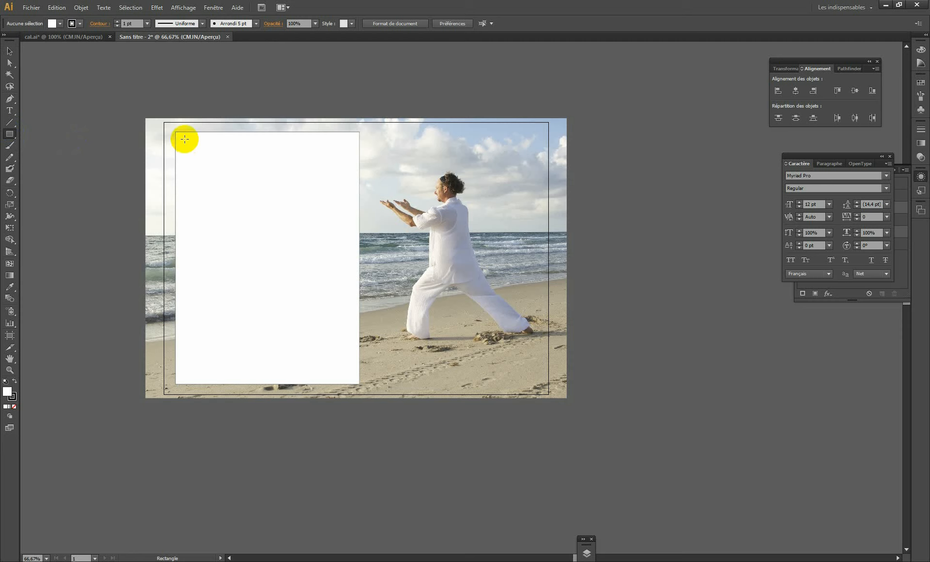
mouse_move(184, 138)
left_mouse_down()
mouse_move(212, 201)
mouse_move(353, 377)
left_mouse_up()
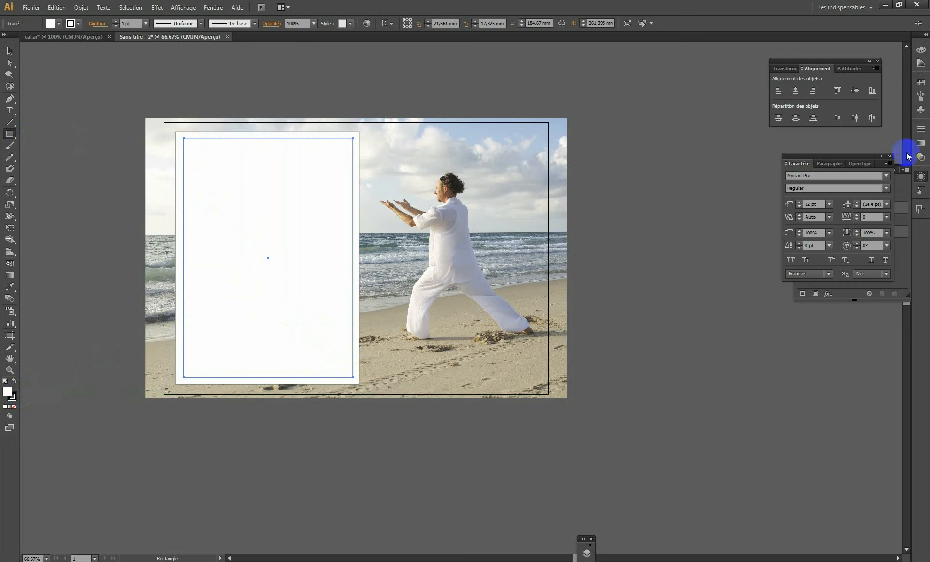
double_click(10, 393)
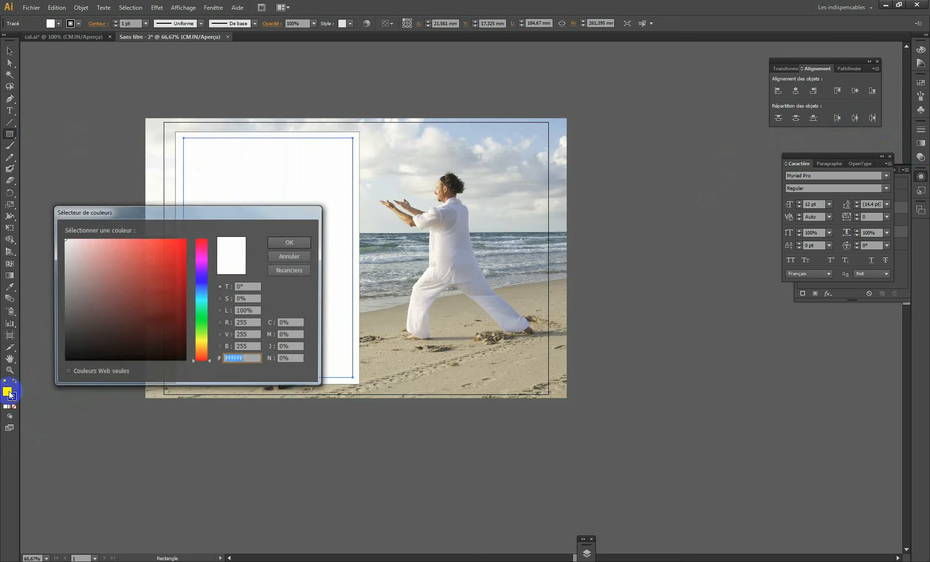
left_click(175, 244)
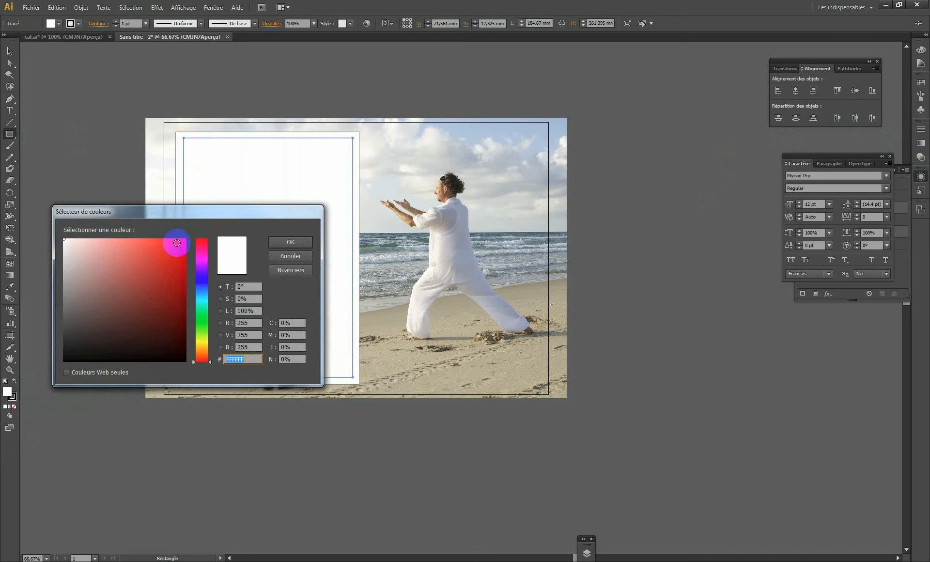
left_click(290, 242)
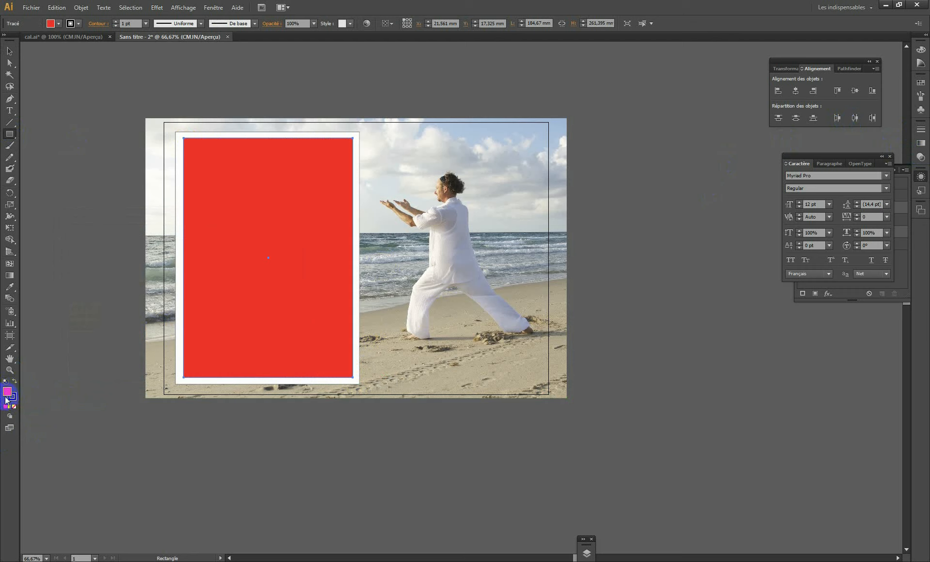
Step: Change the red rectangle's fill to the Vert CMJN green swatch
left_click(920, 84)
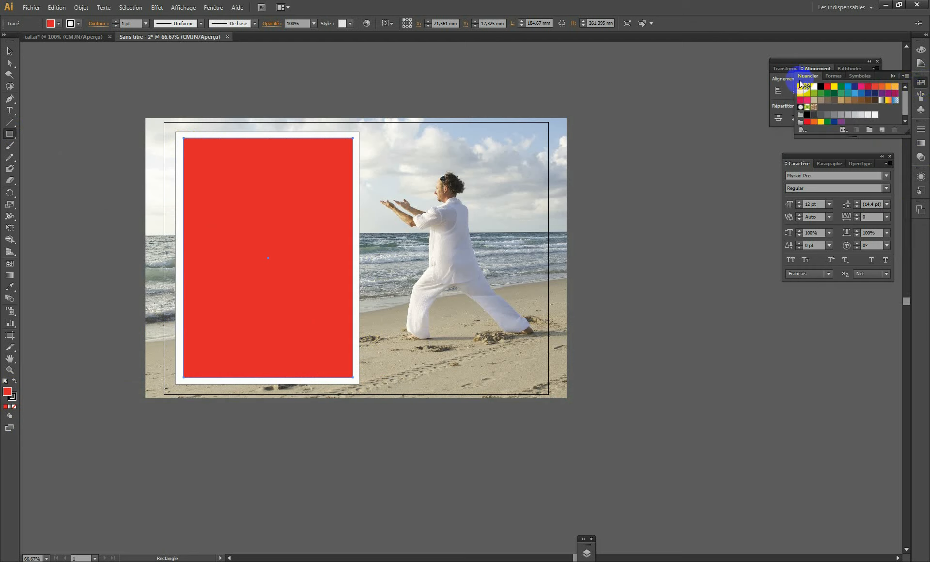
left_click(12, 398)
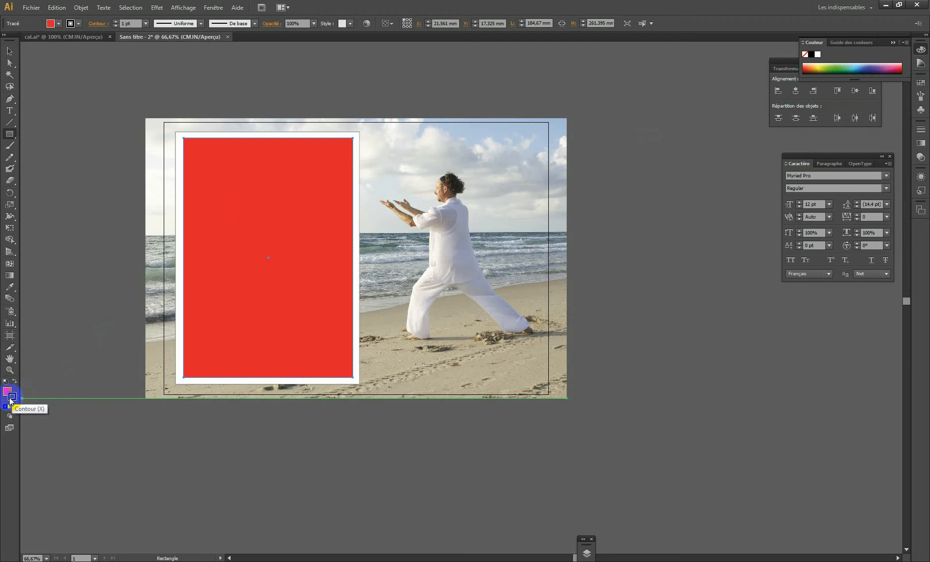
left_click(8, 393)
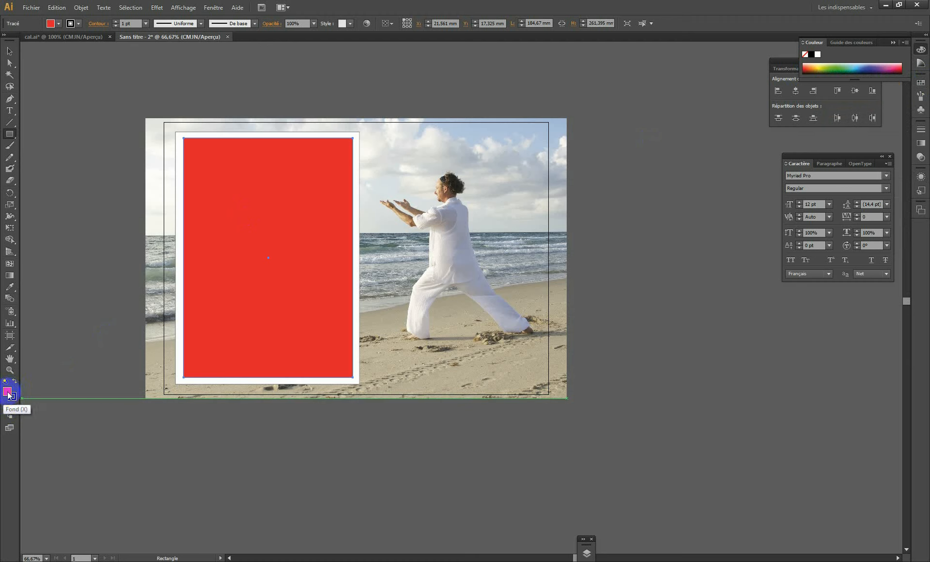
left_click(920, 83)
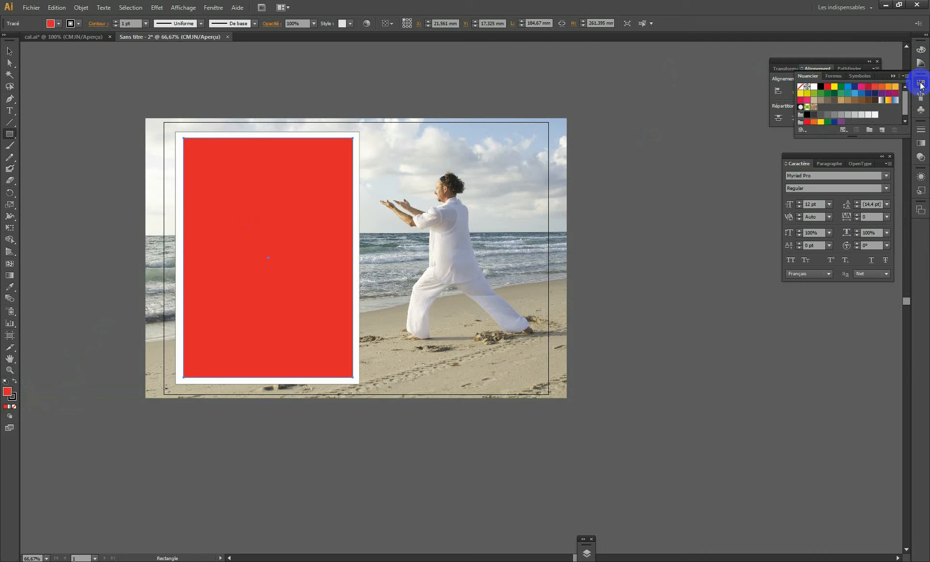
left_click(840, 87)
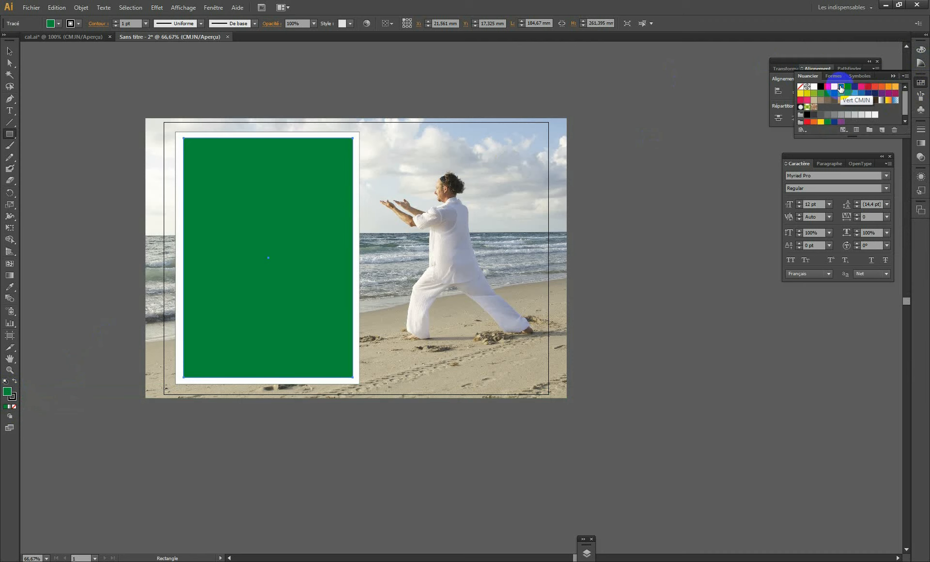
Step: Show the Transformation settings as a separate floating window and set the green rectangle's reference point to its upper-left corner
left_click(10, 50)
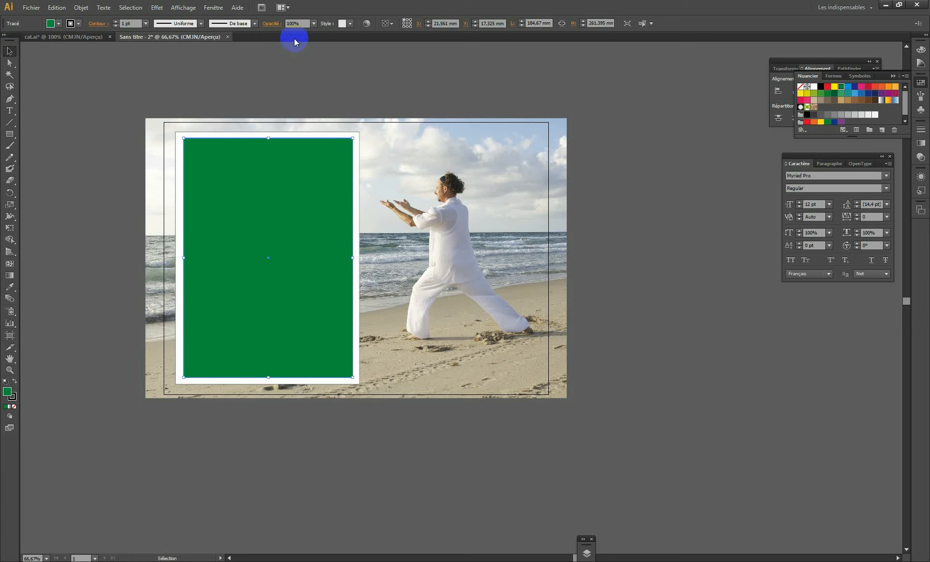
left_click(212, 8)
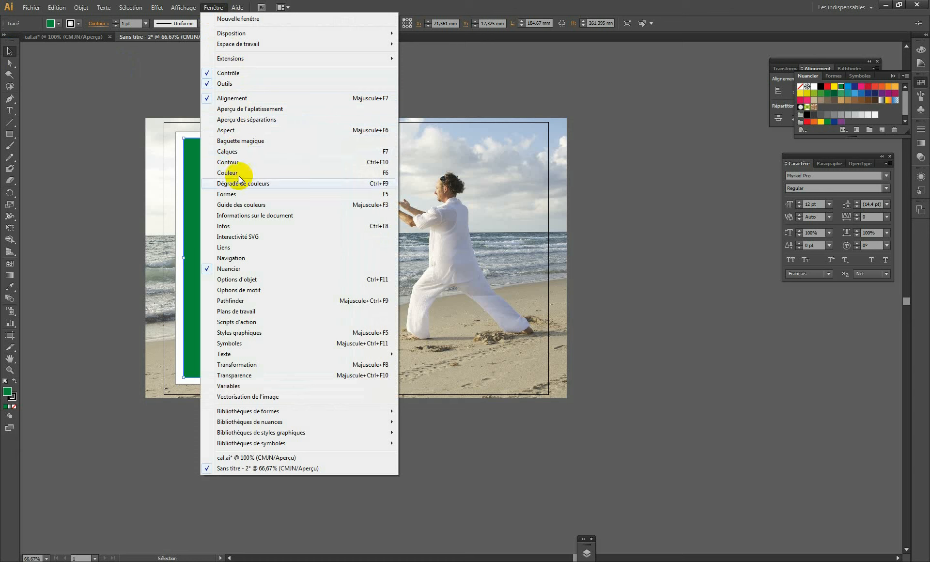
left_click(242, 364)
left_click_drag(798, 67, 67, 72)
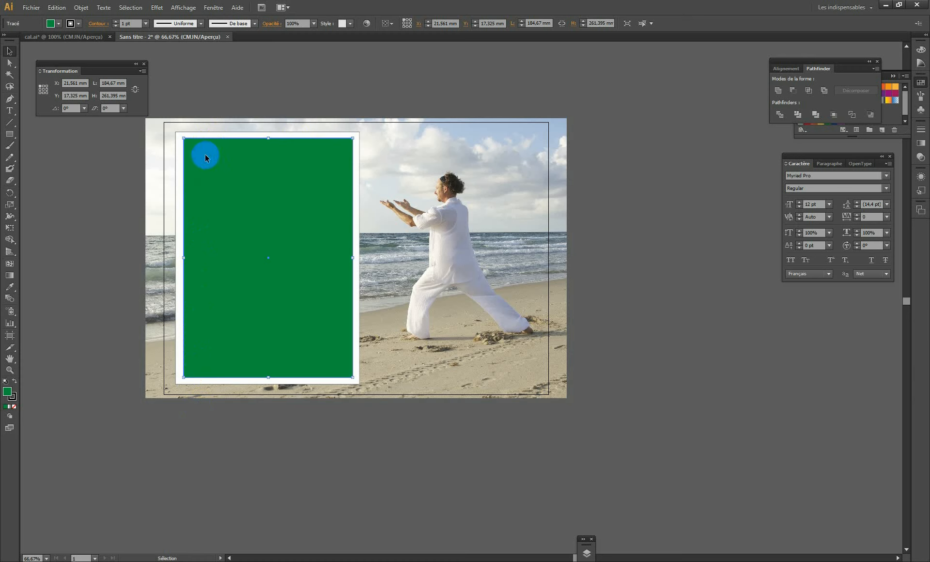
left_click(43, 90)
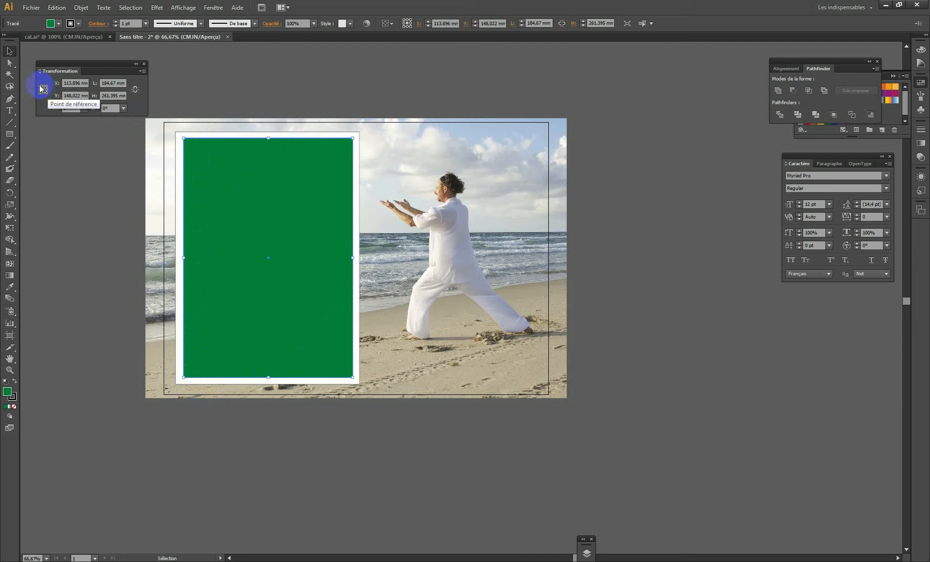
left_click(40, 86)
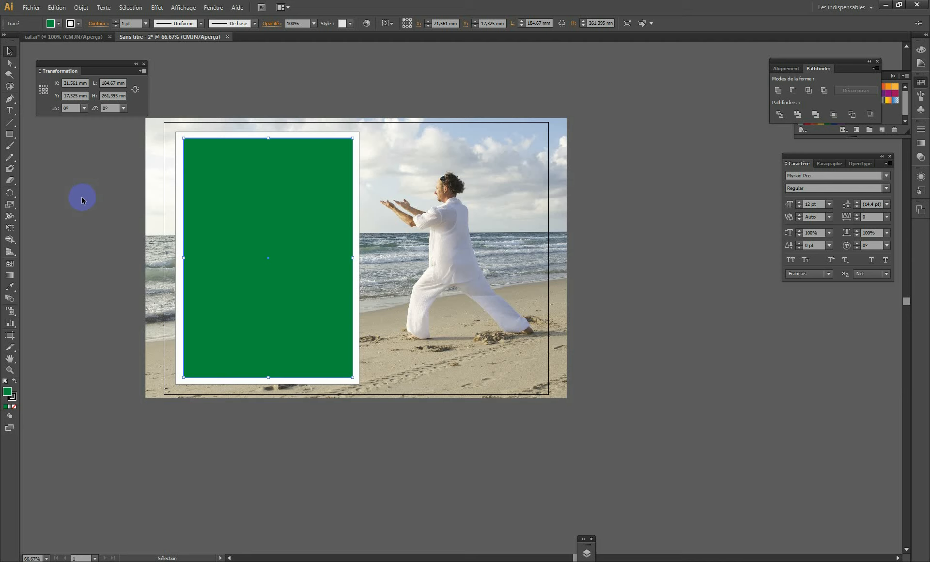
Step: Divide the green rectangle's width by 2, then reduce it to 86 mm
left_click_drag(100, 85, 126, 84)
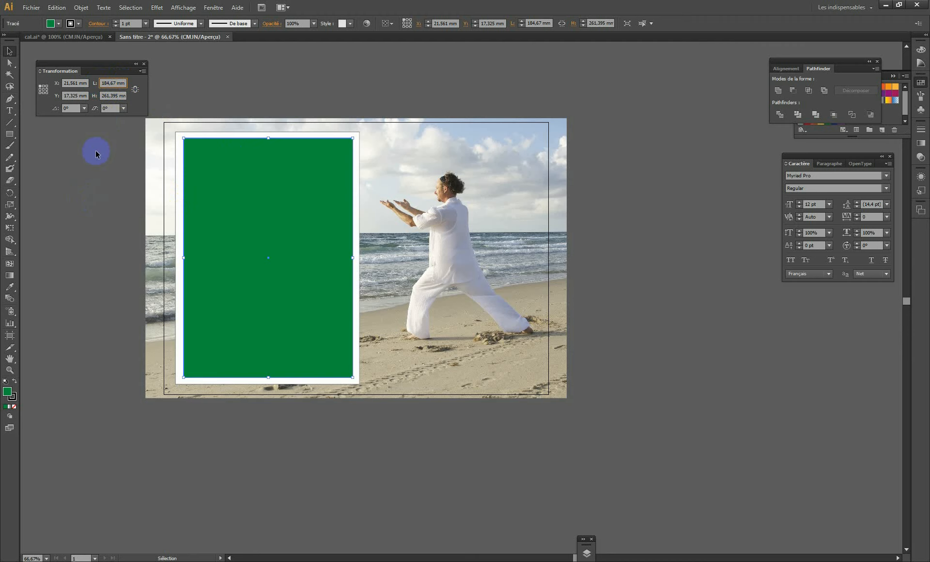
type("/2")
key("Return")
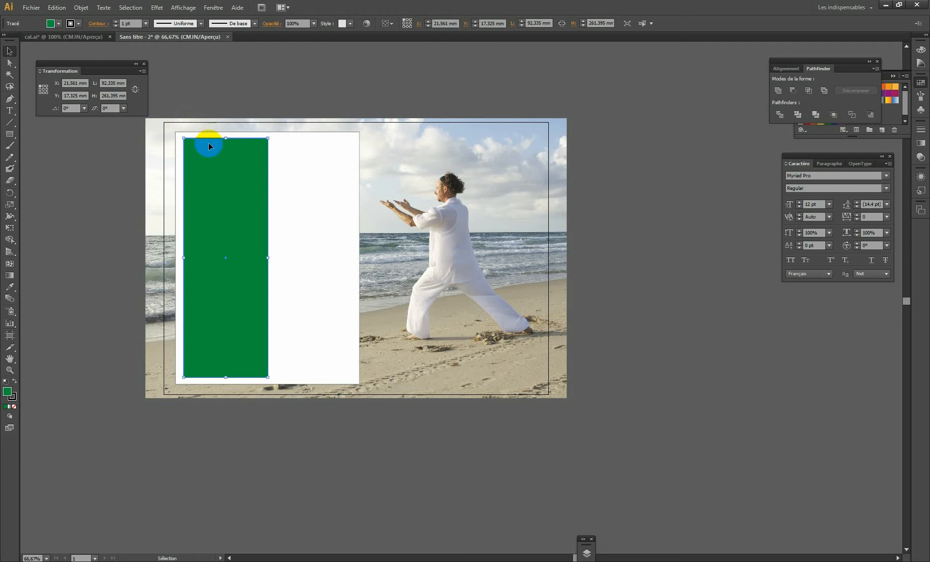
left_click(121, 83)
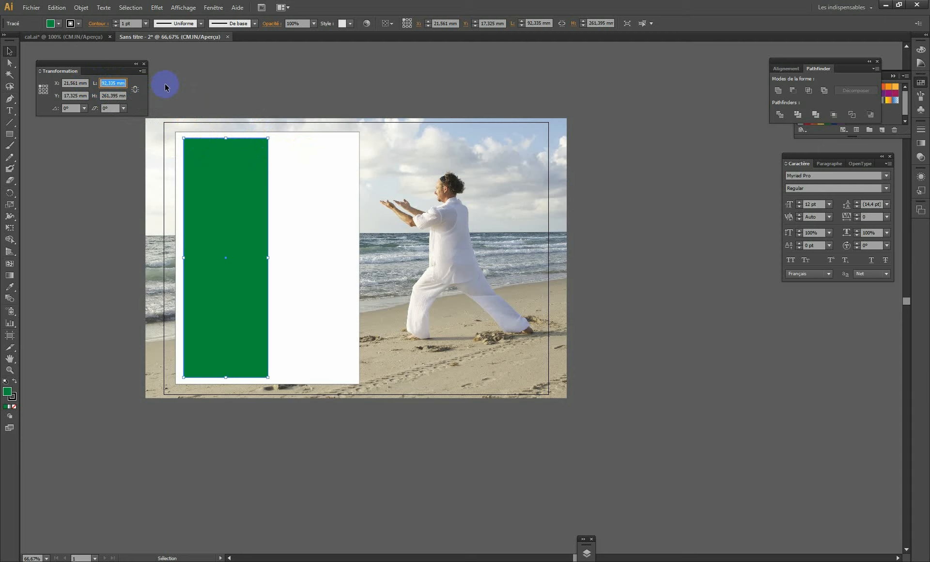
type("86")
key("Return")
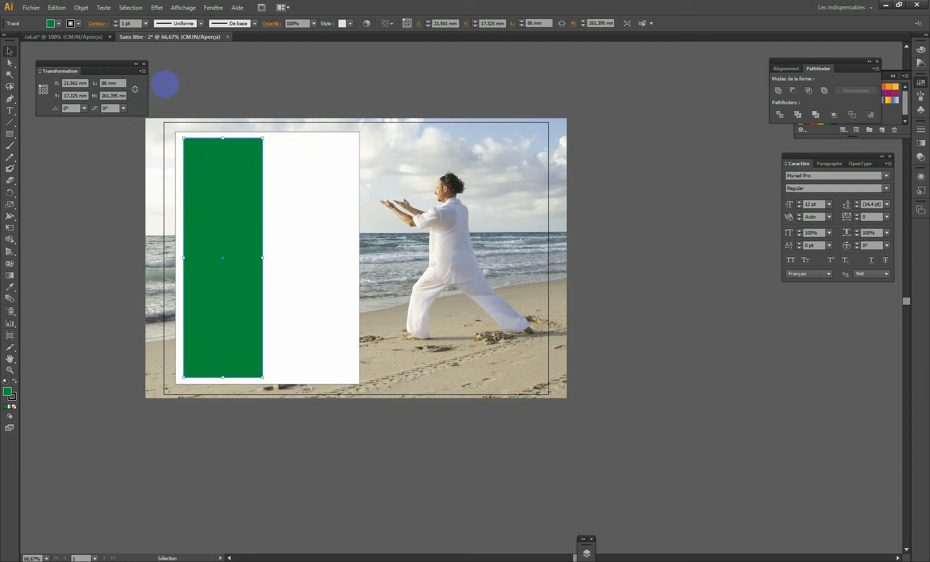
Step: Divide the green rectangle's height by 6, then reduce it to 36 mm
left_click(124, 99)
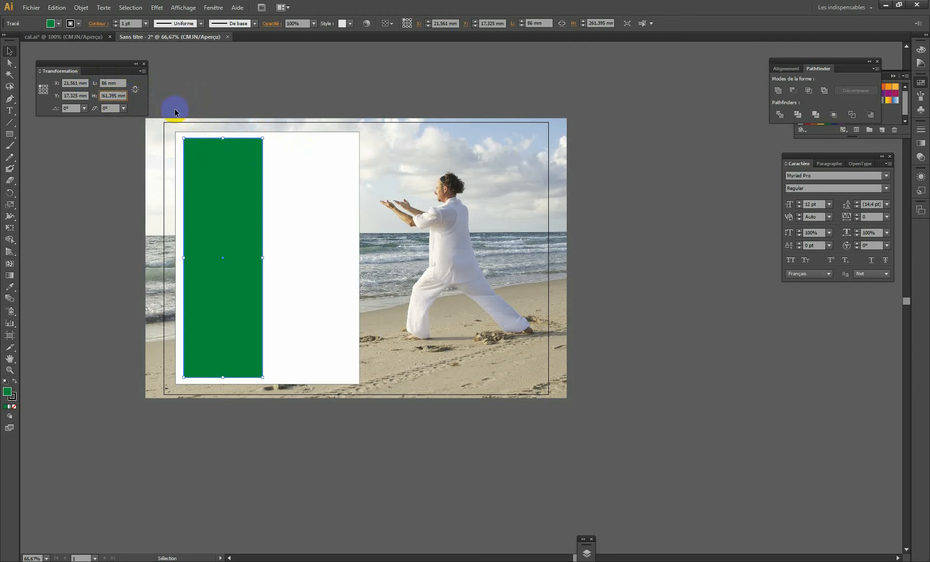
type("/6")
key("Return")
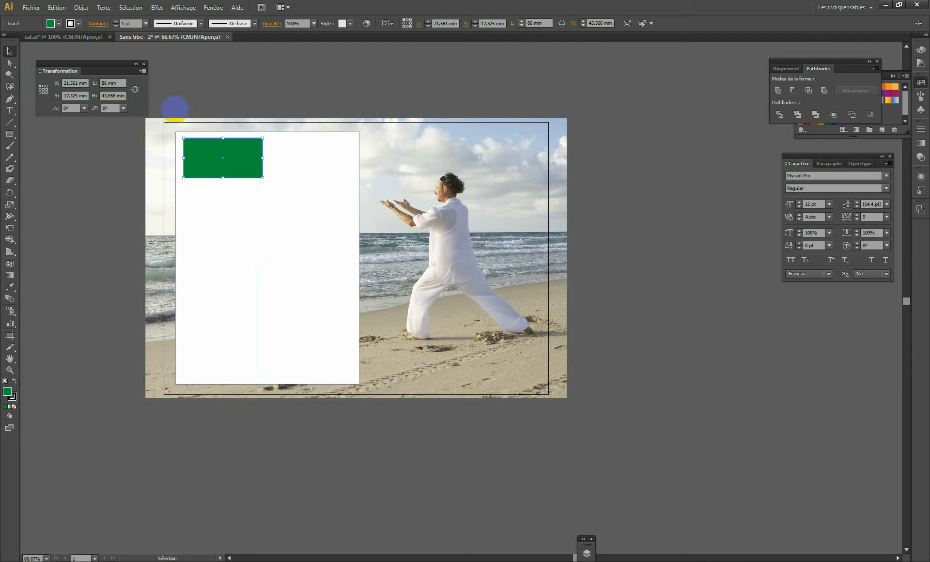
left_click(116, 95)
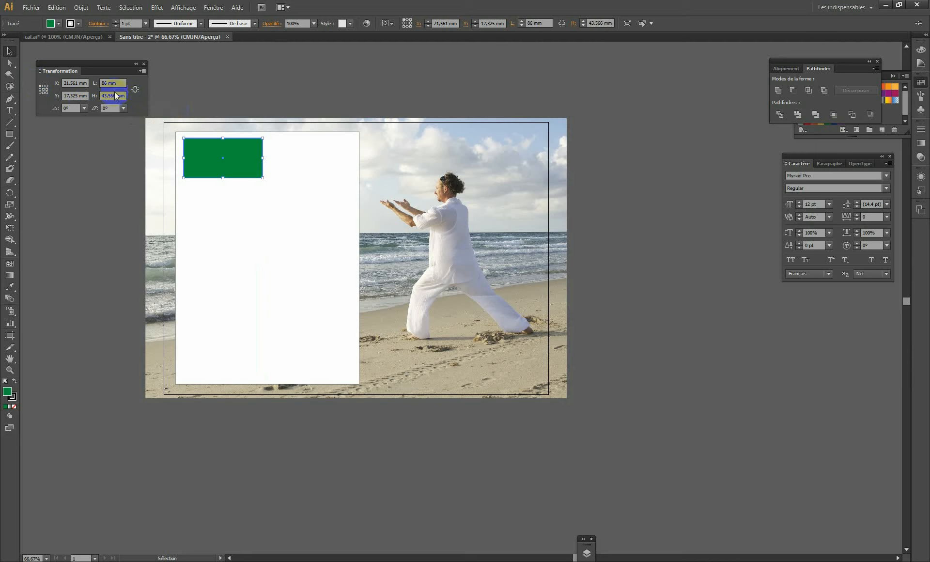
left_click(193, 172)
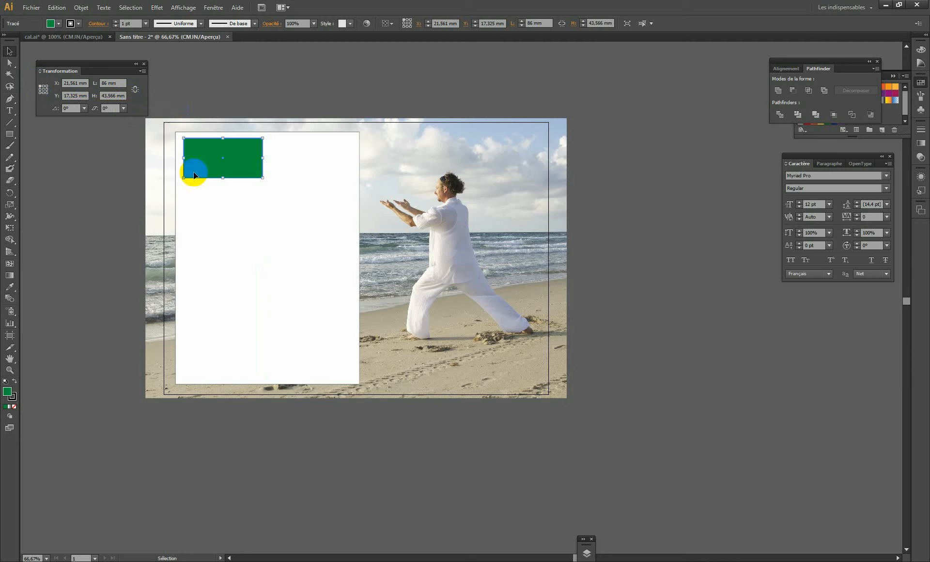
left_click(123, 95)
type("36")
key("Return")
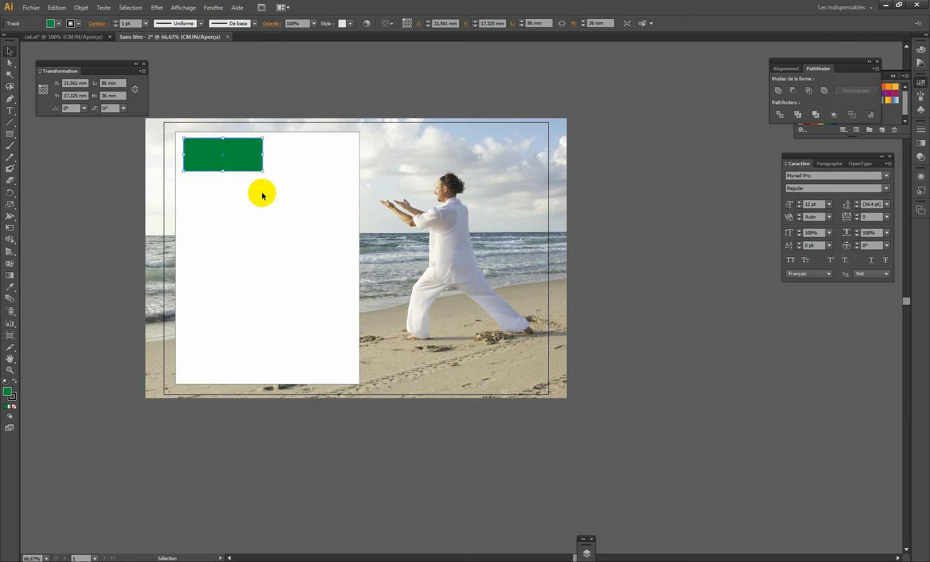
Step: Create the text "Janvier" and place it in the upper-left corner of the green rectangle
left_click(227, 162, "ctrl")
left_click(227, 162, "ctrl")
left_click_drag(752, 482, 287, 211)
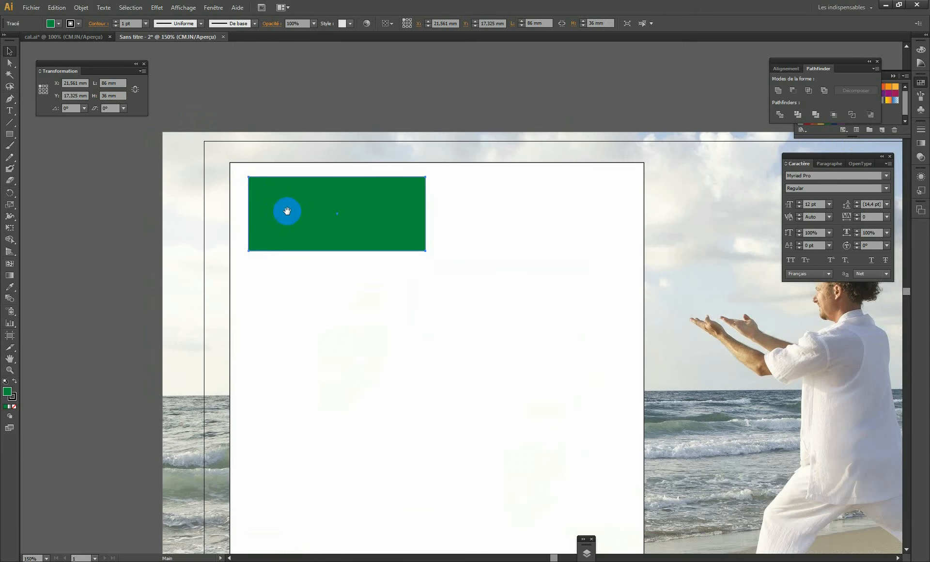
left_click(280, 203, "ctrl")
left_click_drag(490, 317, 292, 222)
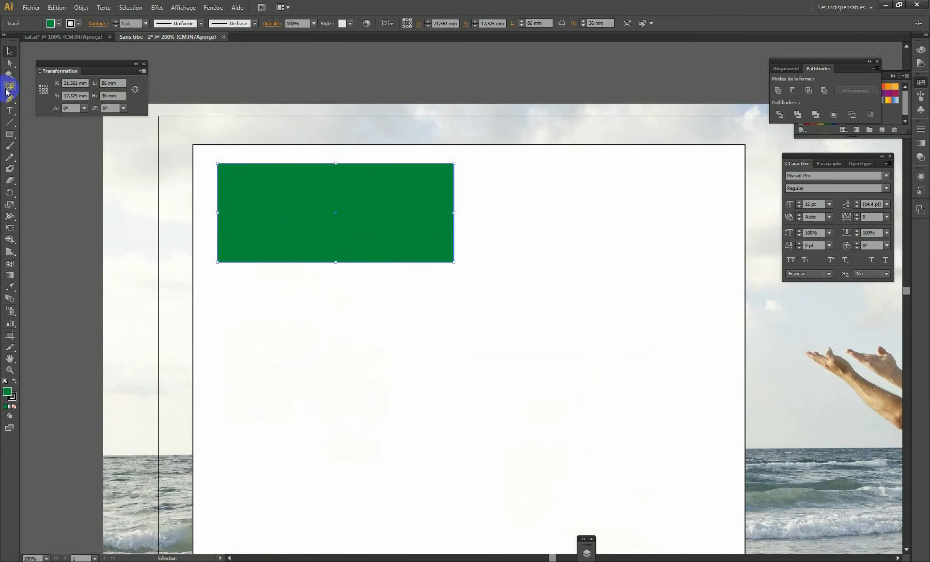
left_click(9, 111)
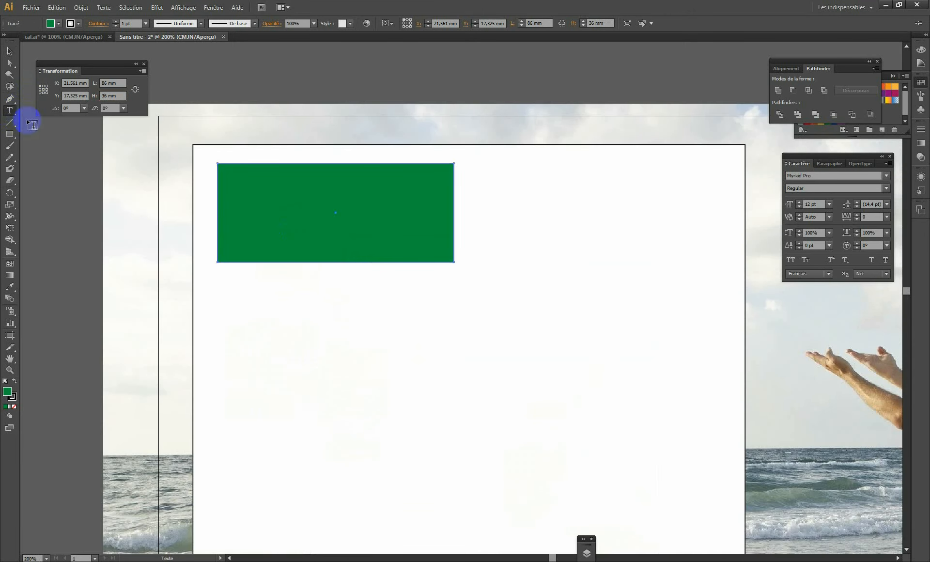
left_click(276, 92)
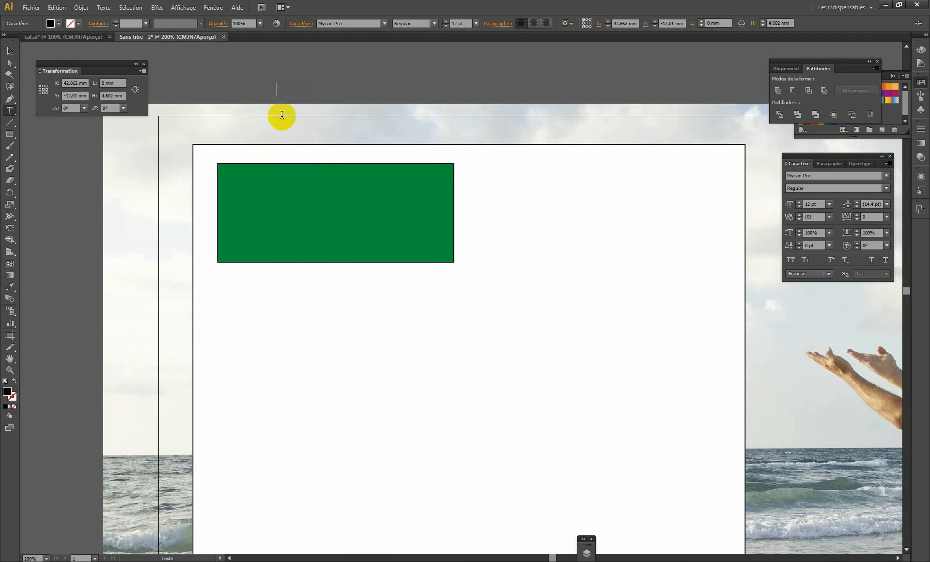
type("Janvier")
left_click(10, 51)
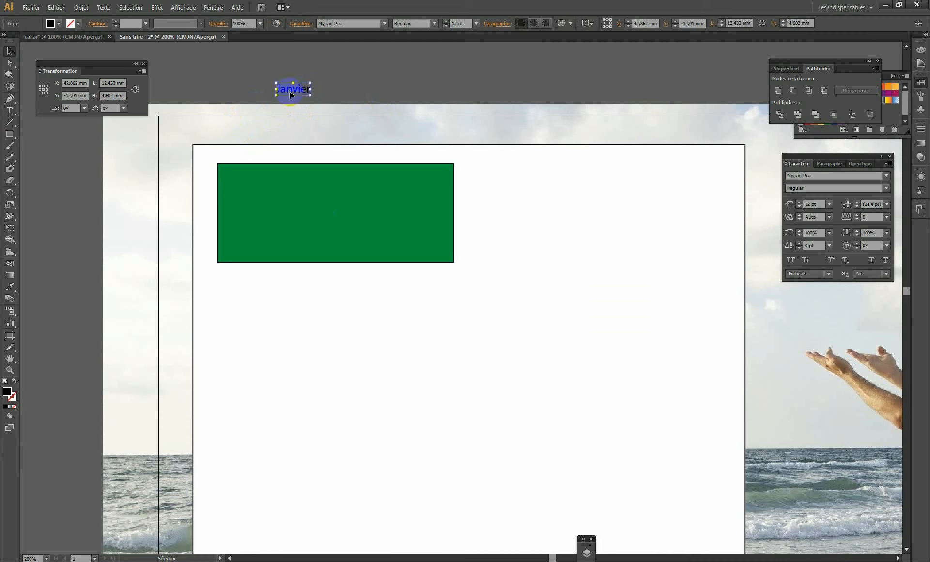
left_click_drag(289, 91, 231, 169)
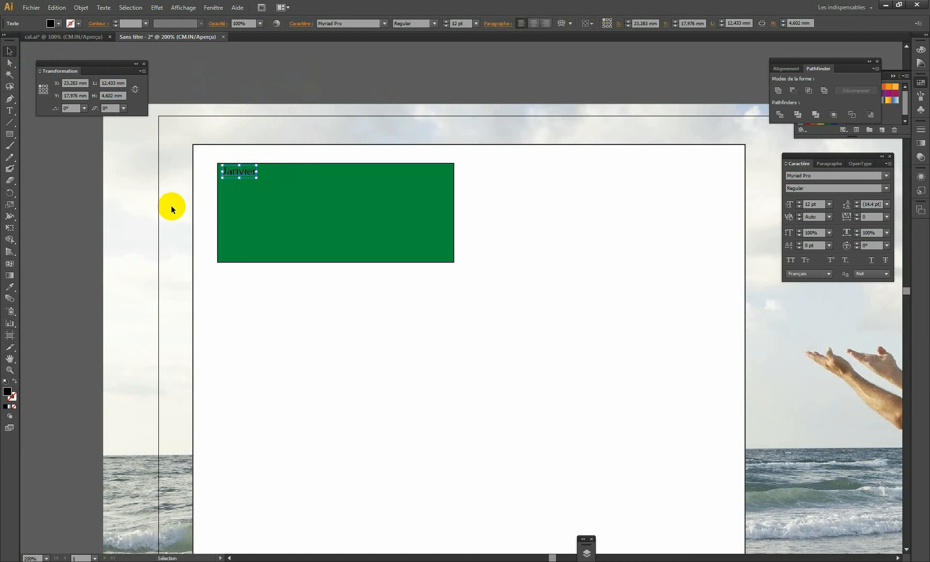
Step: Nudge the "Janvier" text up and lower the green rectangle's top edge below it, making the rectangle about 31.6 mm high
left_click(270, 213)
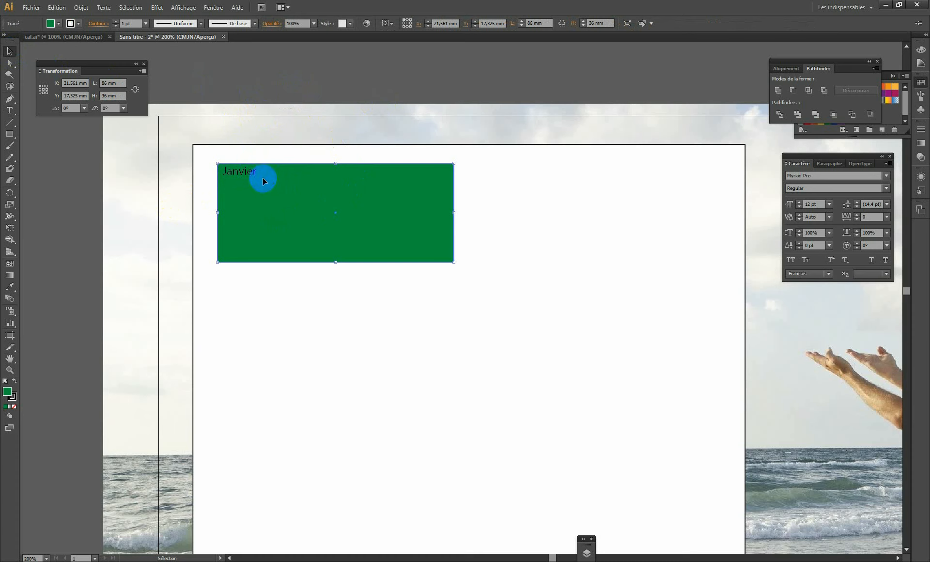
left_click(245, 170)
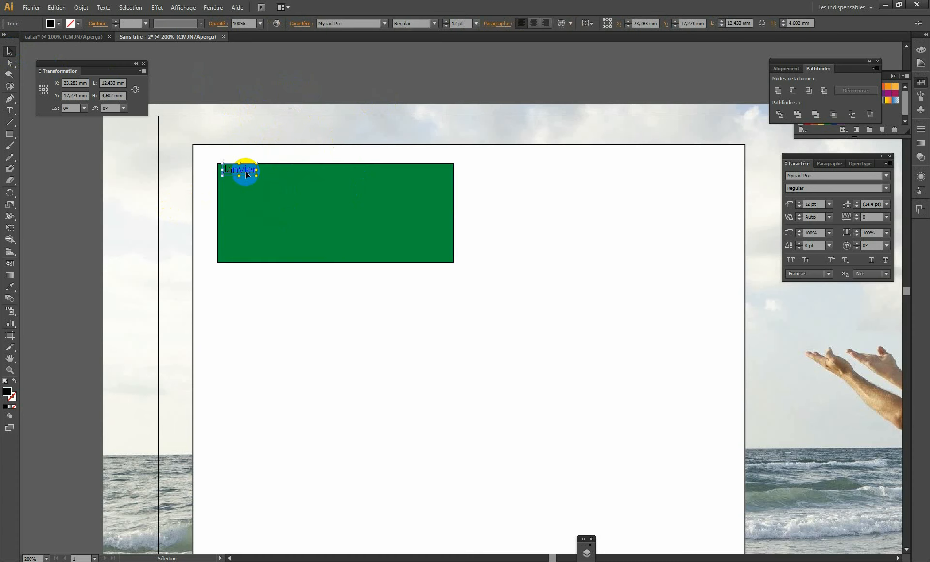
key("Up")
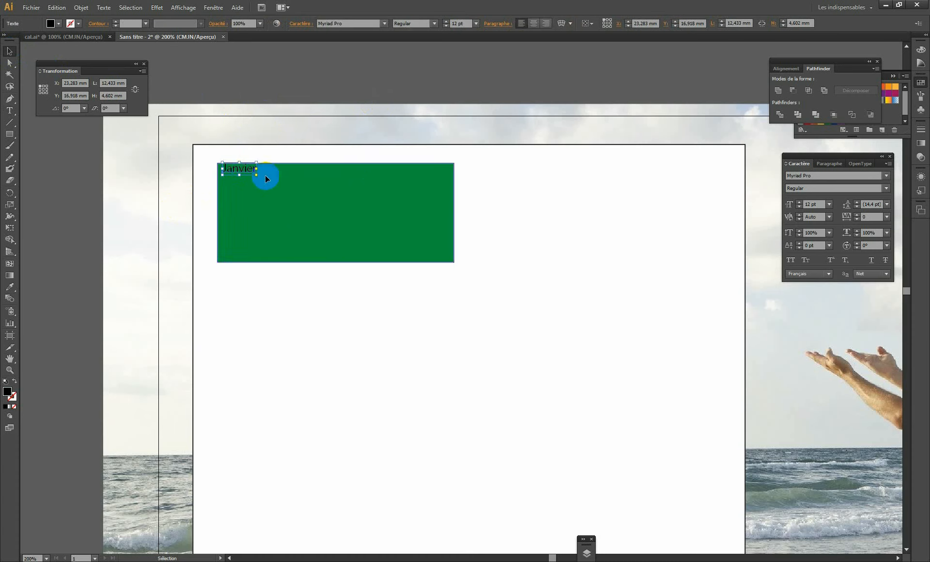
left_click(332, 172)
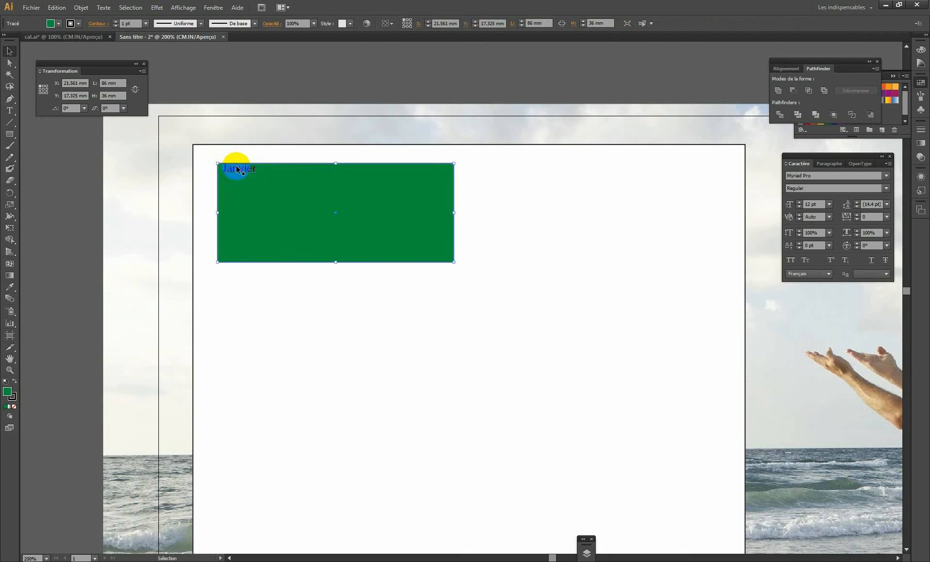
left_click_drag(335, 163, 335, 176)
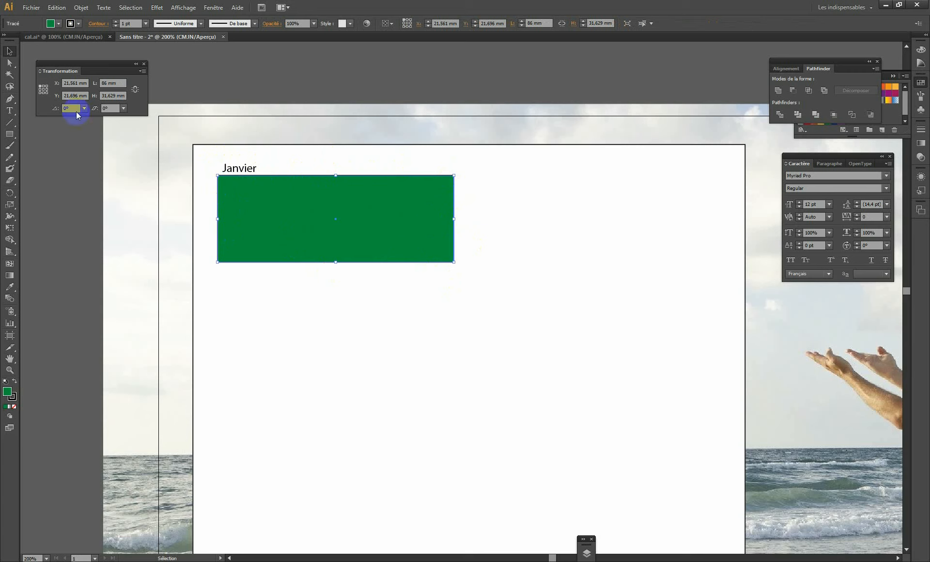
Step: Convert the green rectangle into a text area with the Type tool and enter "L" in it
left_click(10, 111)
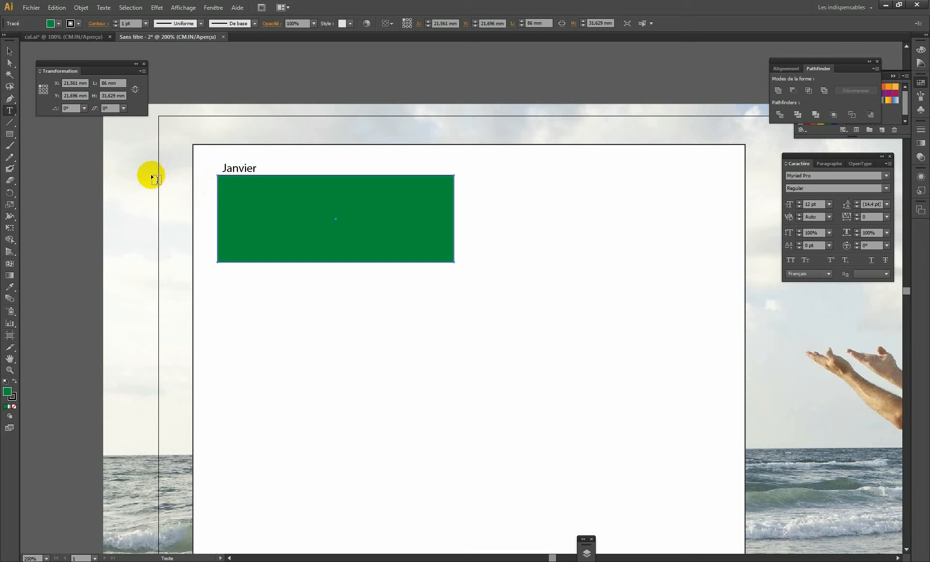
left_click(225, 190)
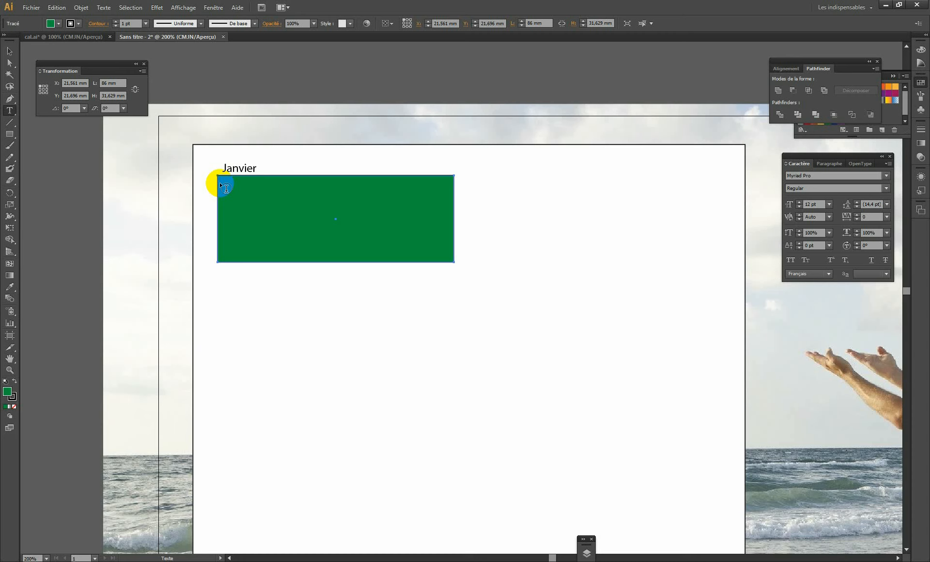
left_click(224, 187)
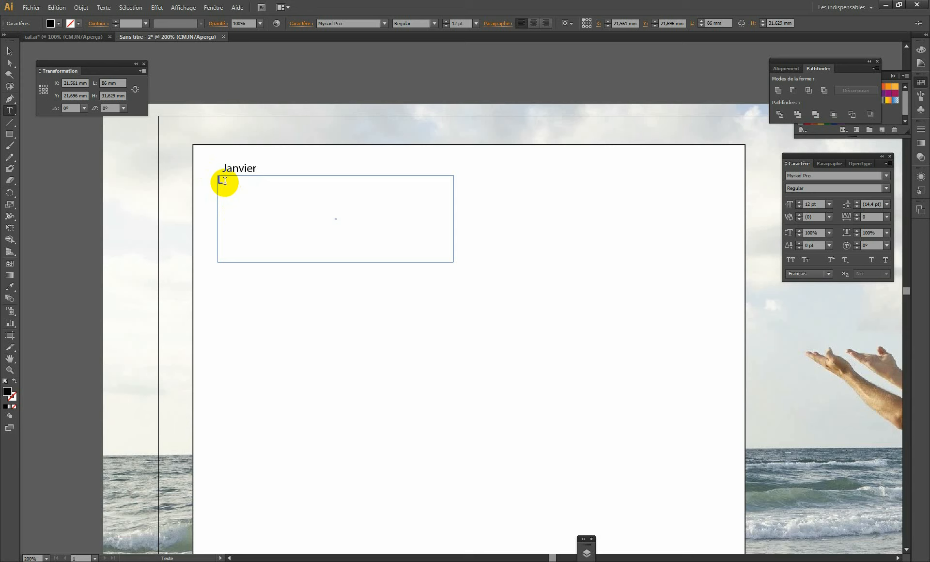
Step: Open the area type options for the text area containing "L", set the number of columns to 7, and turn on the preview
left_click(133, 12)
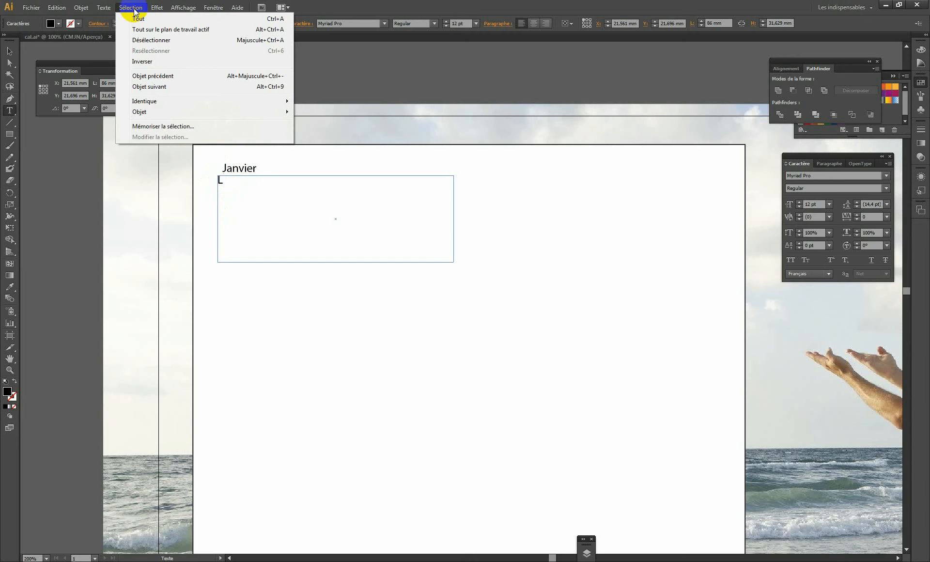
mouse_move(103, 8)
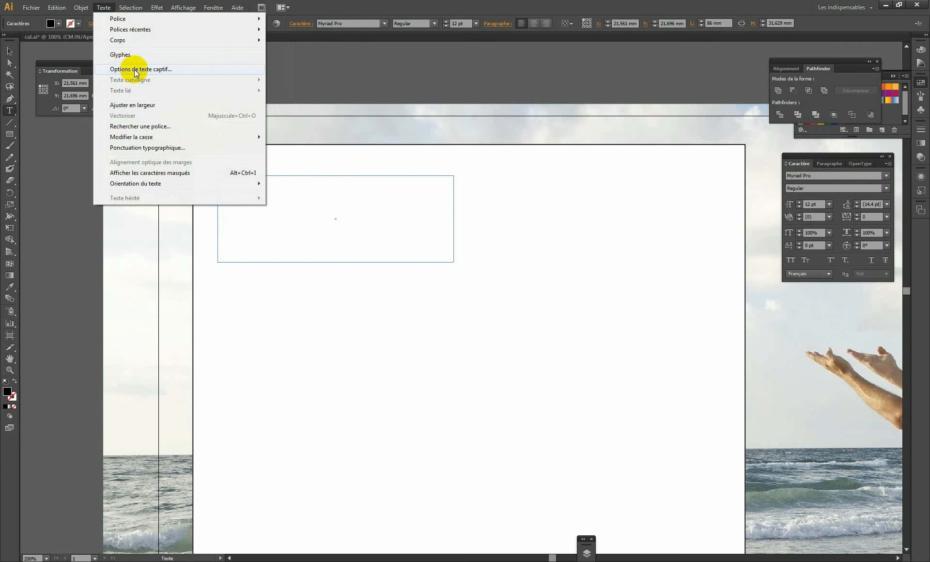
left_click(136, 70)
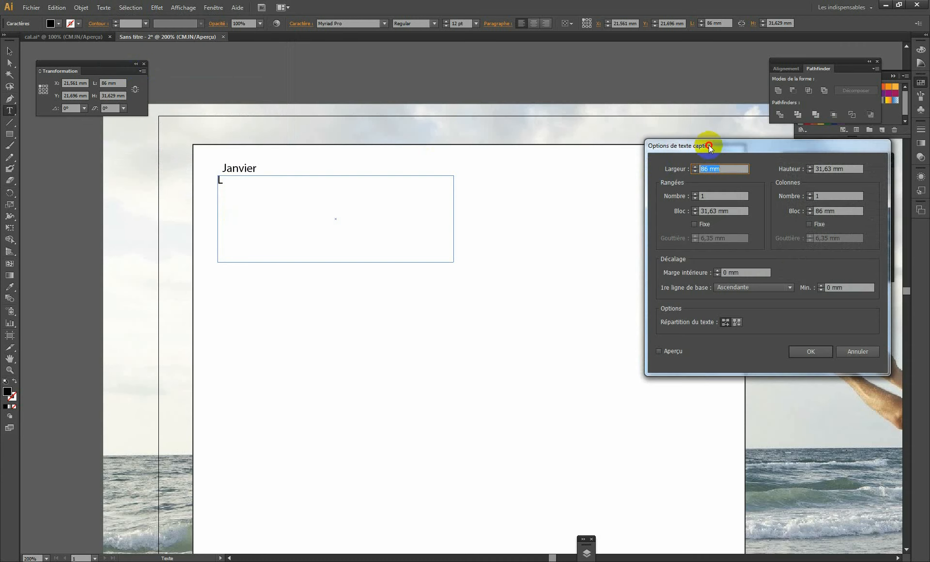
left_click_drag(708, 145, 583, 126)
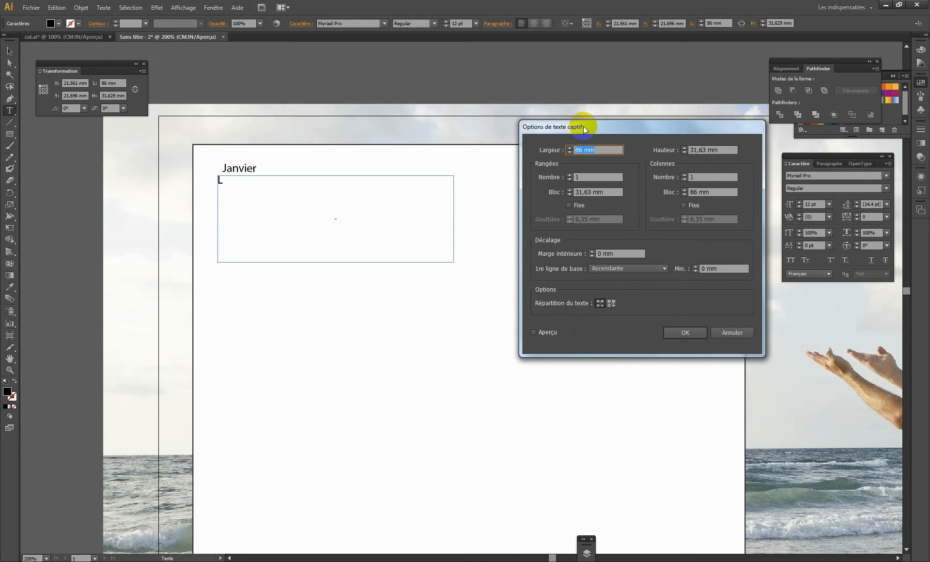
left_click_drag(583, 126, 532, 86)
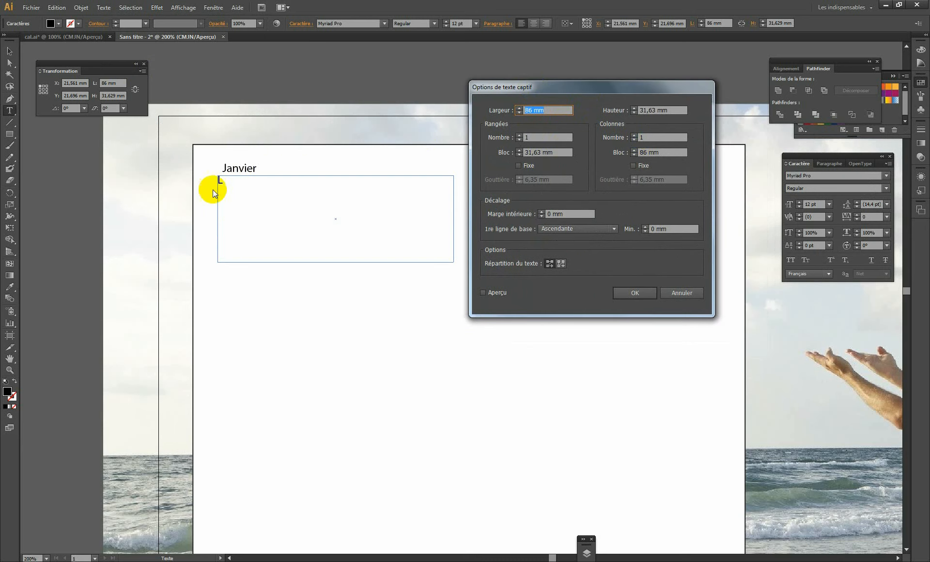
left_click(639, 137)
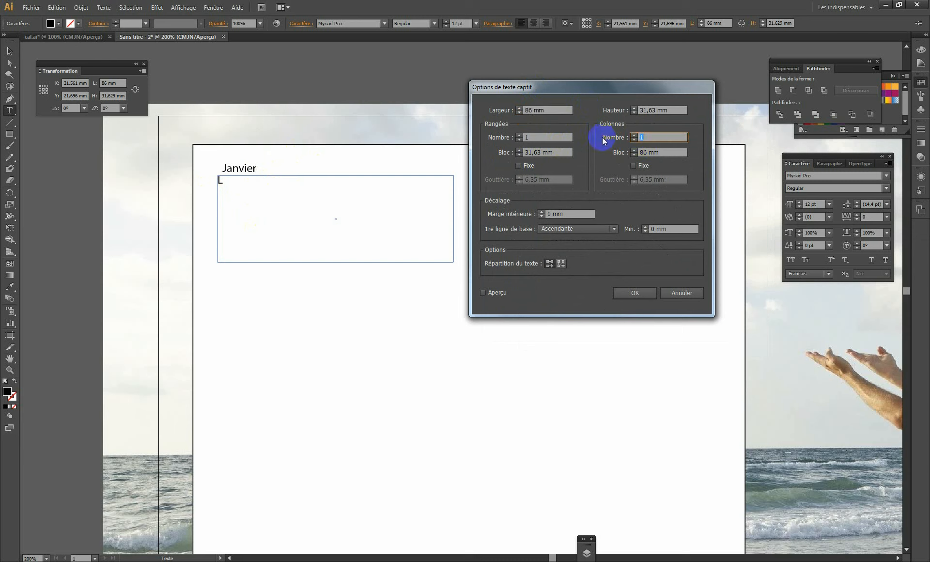
type("7")
left_click(539, 139)
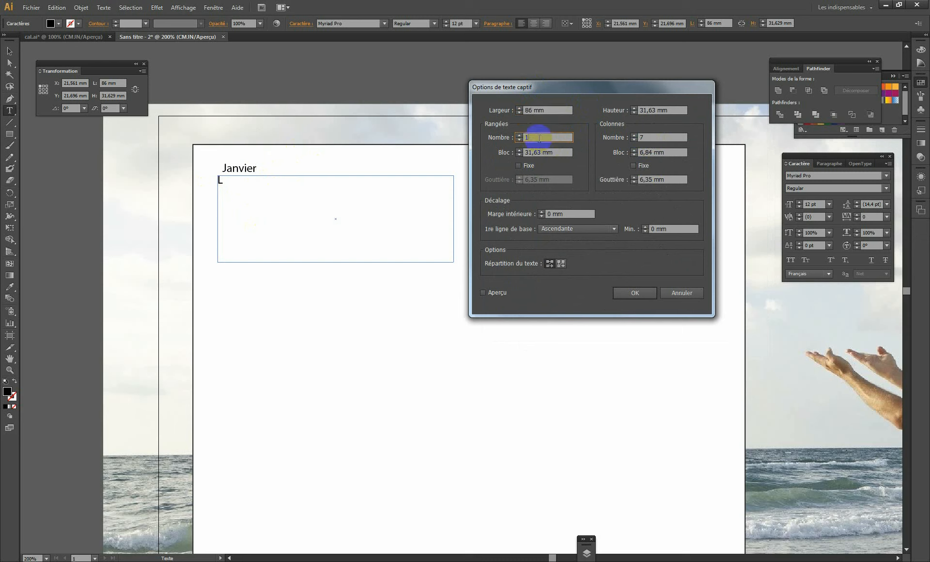
left_click(482, 292)
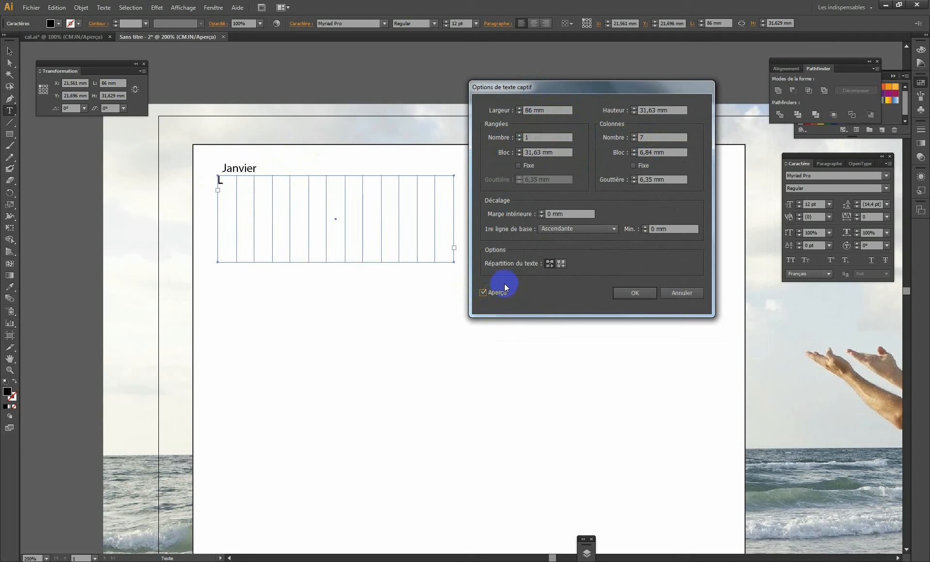
Step: Set the text area to 7 rows with 0 mm column and row gutters, and apply the area type options
left_click(537, 137)
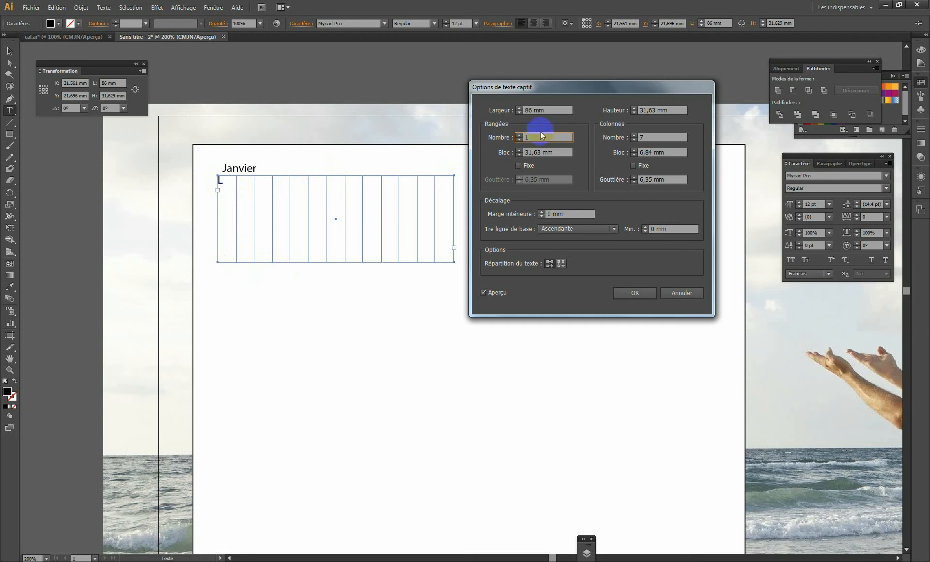
left_click_drag(538, 137, 511, 140)
type("7")
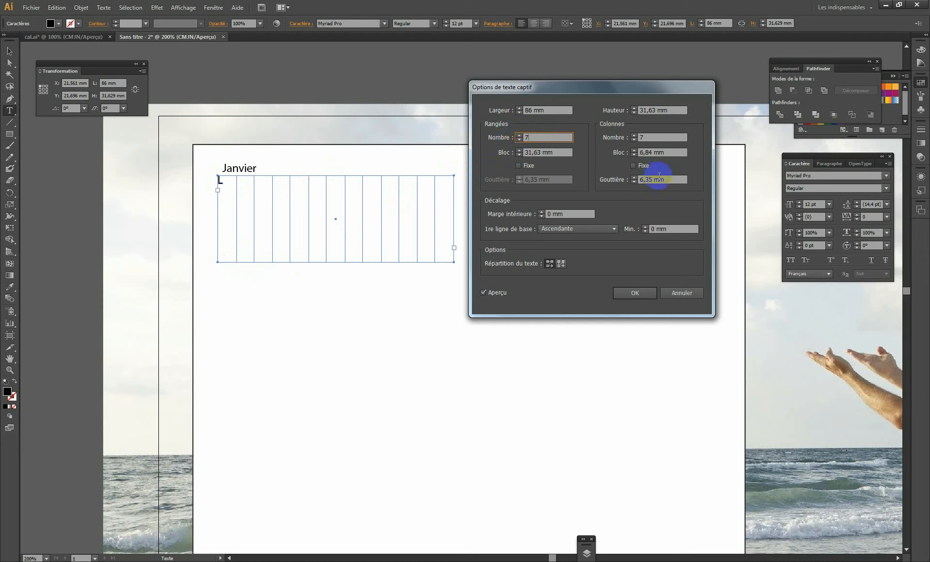
left_click_drag(671, 180, 507, 179)
type("00")
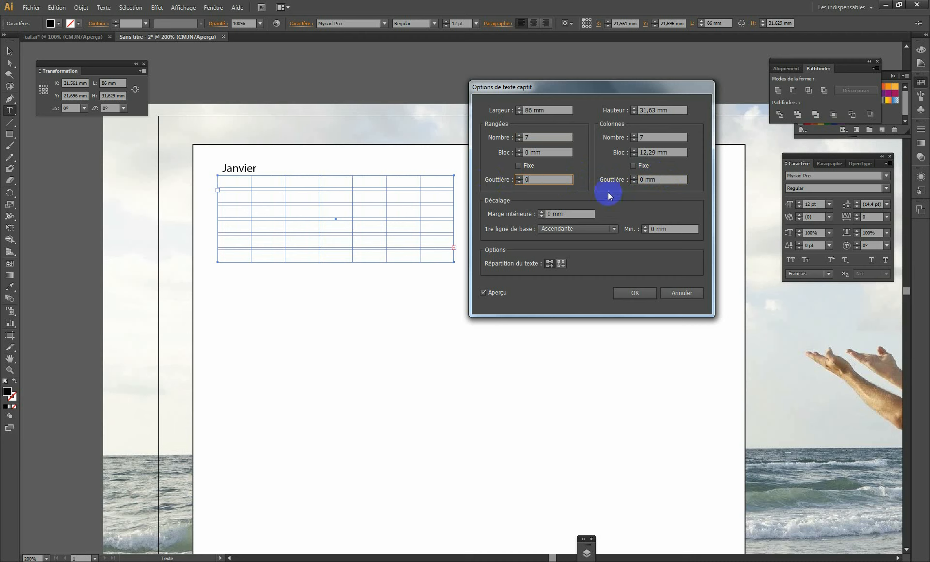
left_click(562, 180)
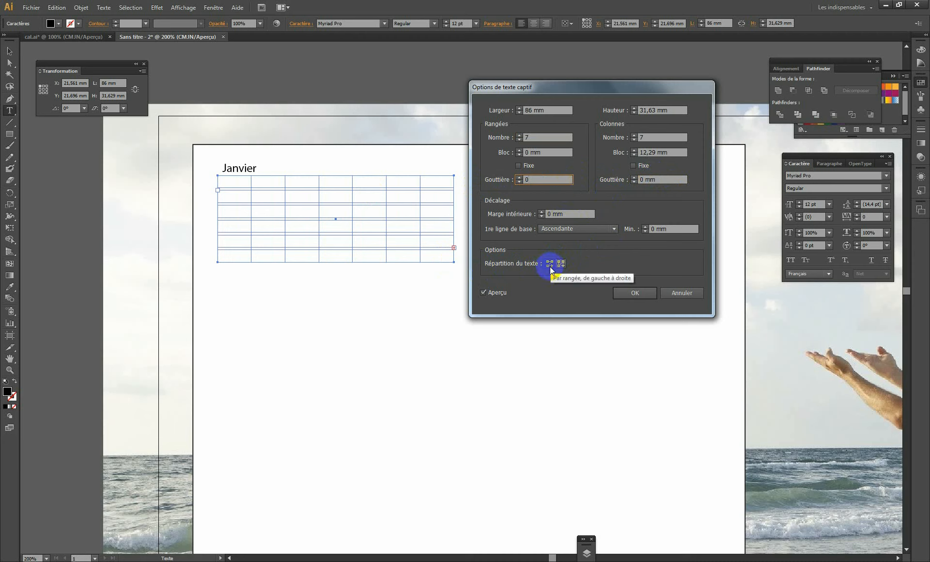
left_click(652, 178)
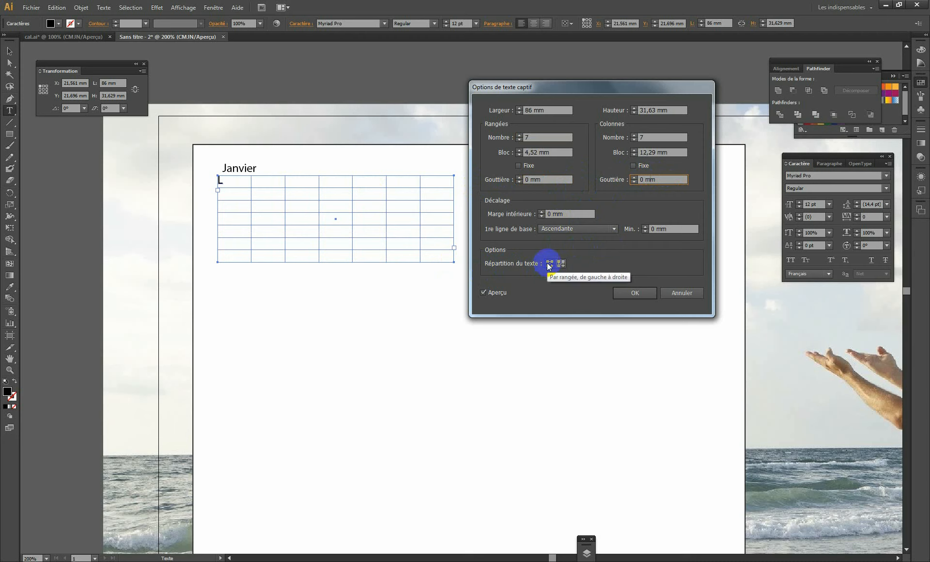
left_click(629, 293)
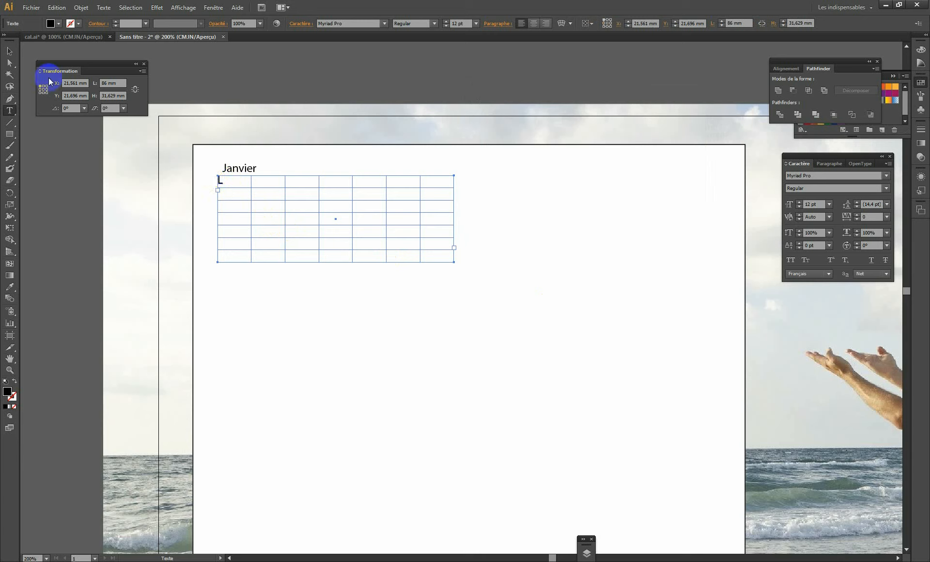
Step: Fill the first row of the text area with the weekday initials L, M, M, J, V, S, D, one per column
left_click(11, 52)
left_click(141, 193)
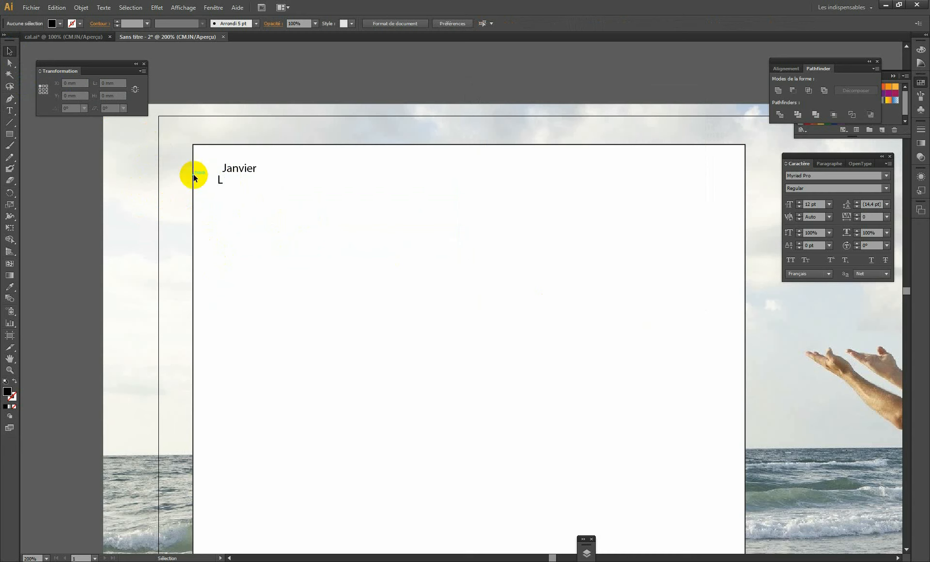
left_click(223, 184)
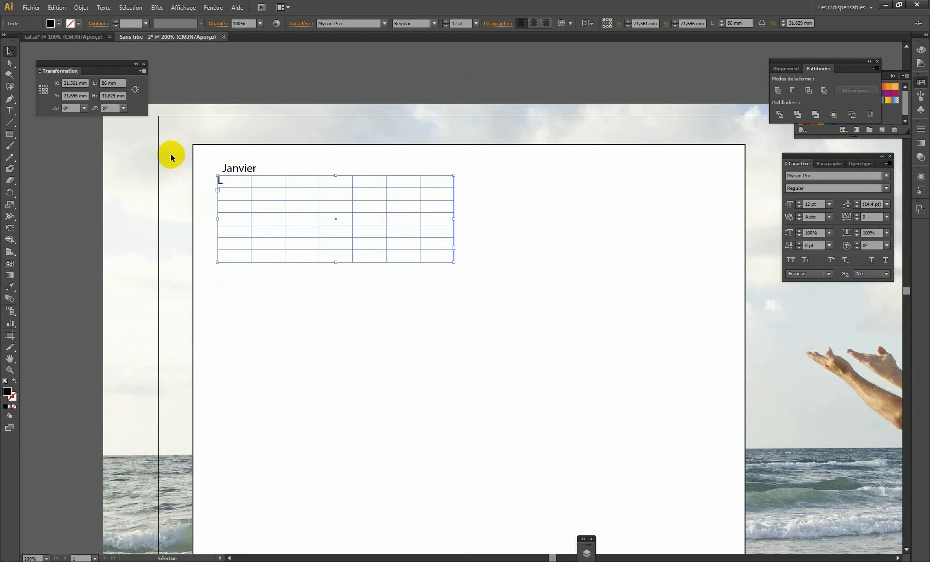
left_click(10, 86)
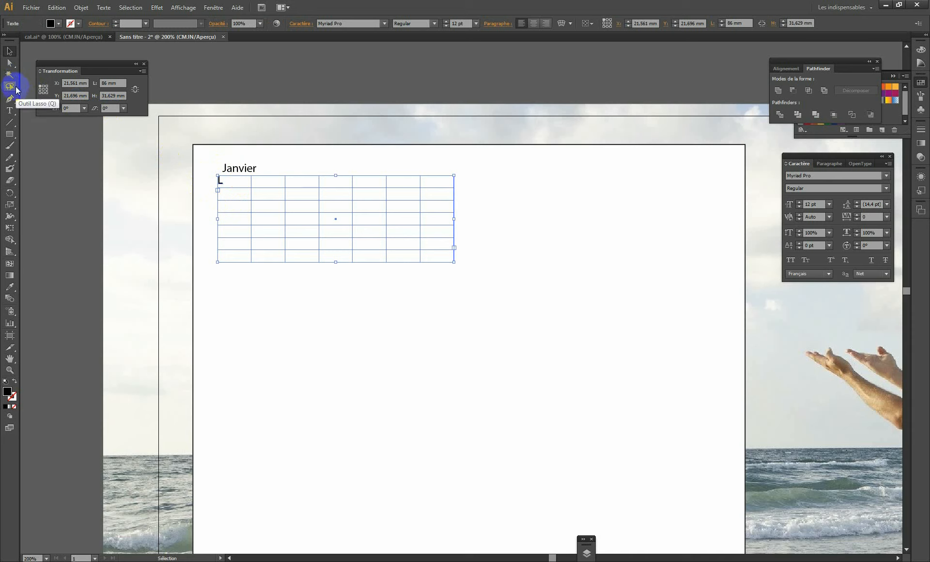
left_click(10, 111)
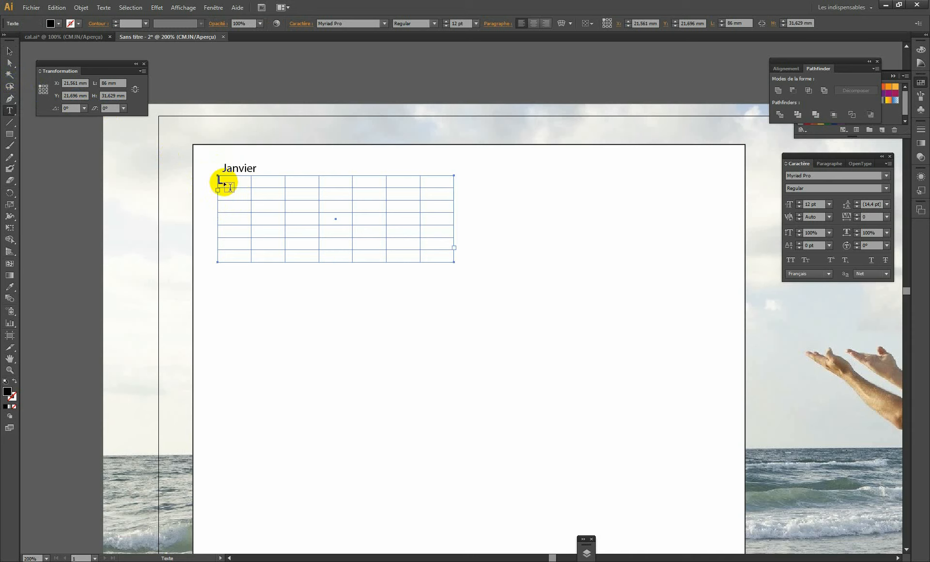
left_click(220, 181)
type("L")
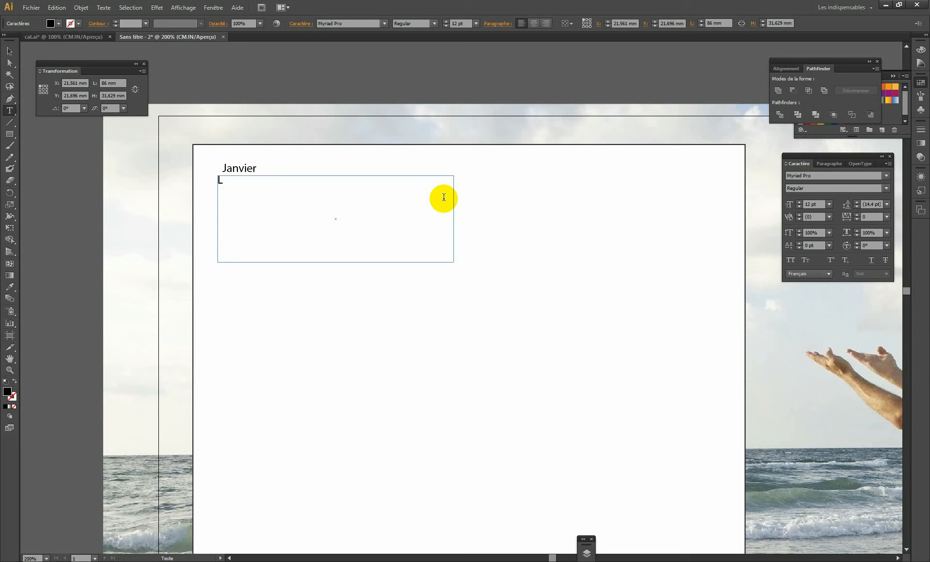
type("M\tM\tJ\tV\tS\tD")
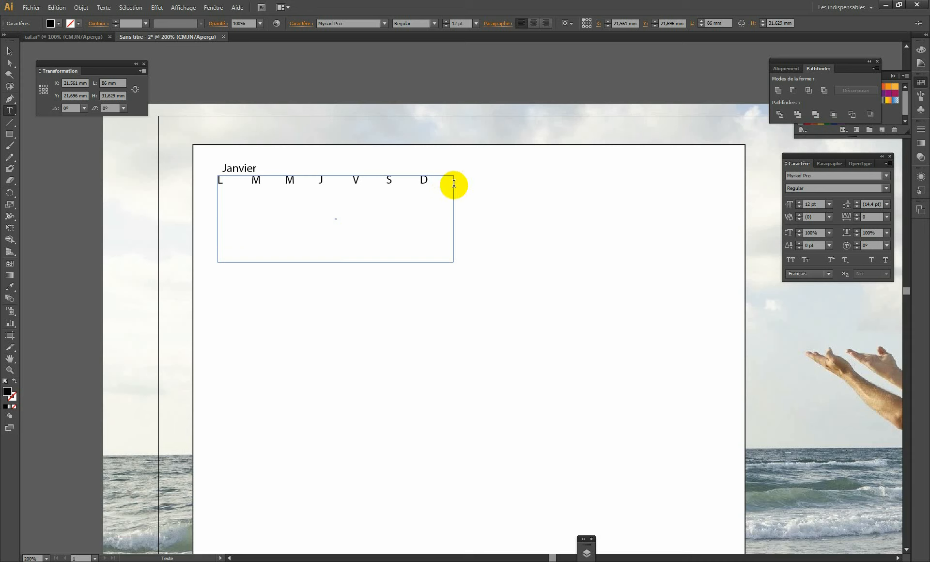
Step: Enter day numbers 1 to 7 in the second row and 8 to 14 in the third, one per column
key("Return")
type("1 2")
key("Tab")
type("3")
key("Tab")
type("4")
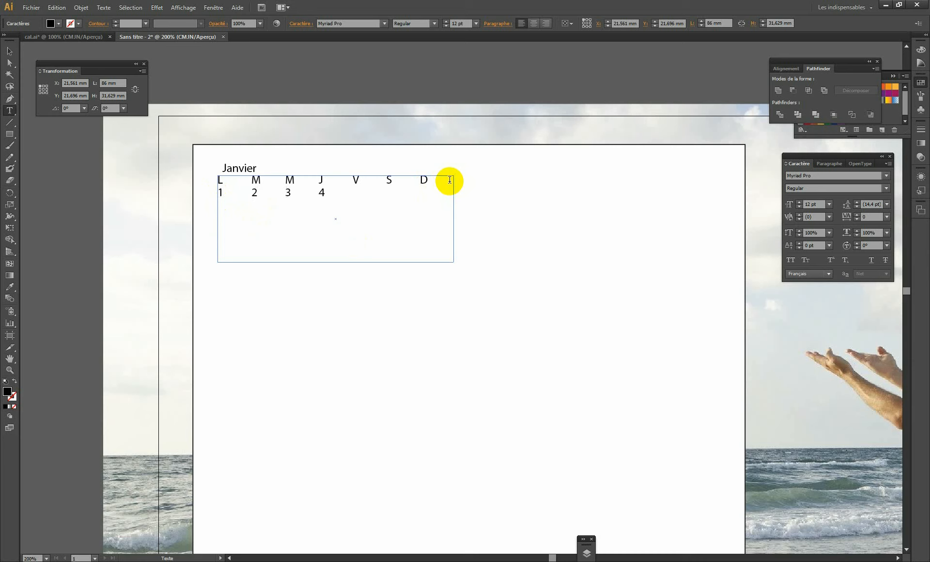
key("Tab")
type("5")
key("Tab")
type("6")
key("Tab")
type("7")
key("Return")
type("8\t9\t10\t11\t12\t13\t14")
Step: Enter day numbers 15 and 17 to 22 in the fourth row, one per column
key("Return")
type("15")
key("Tab")
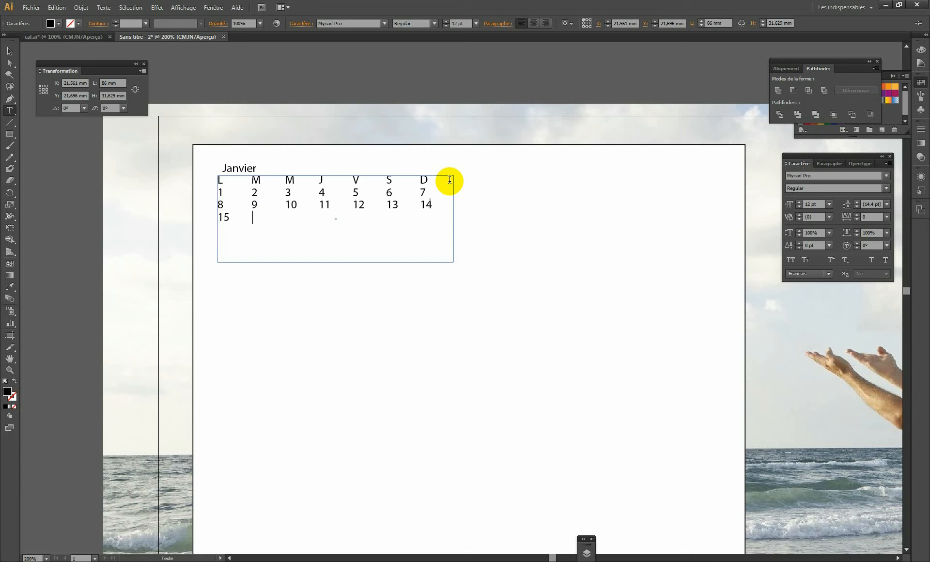
type("17\t18\t19")
key("Tab")
type("1")
key("BackSpace")
type("20")
key("Tab")
type("21")
key("Tab")
type("22")
key("Return")
Step: Enter day numbers 23 to 31 in the remaining rows and insert the missing 16 between 15 and 17
type("23\t24\t25\t26\t2")
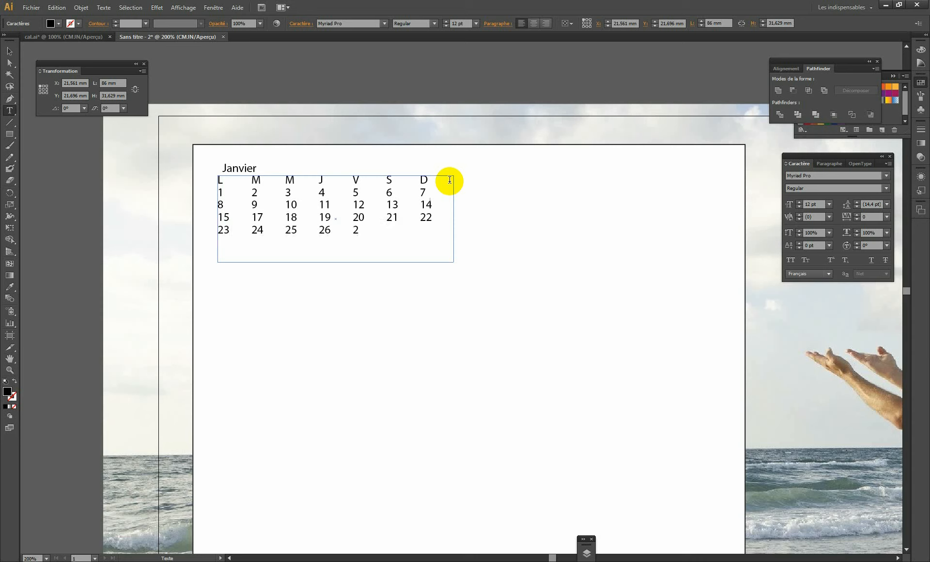
type("7\t28\t29")
key("Return")
type("30\t31")
key("Tab")
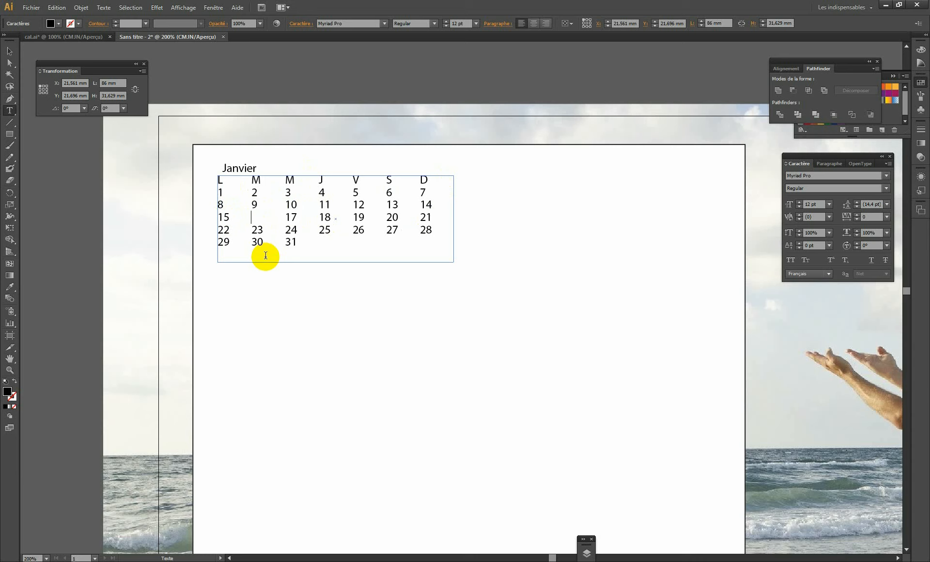
type("16")
Step: Try different starting weekdays for the month, leaving day 1 under the second M, and deselect the text area
key("Tab")
key("Tab")
key("Tab")
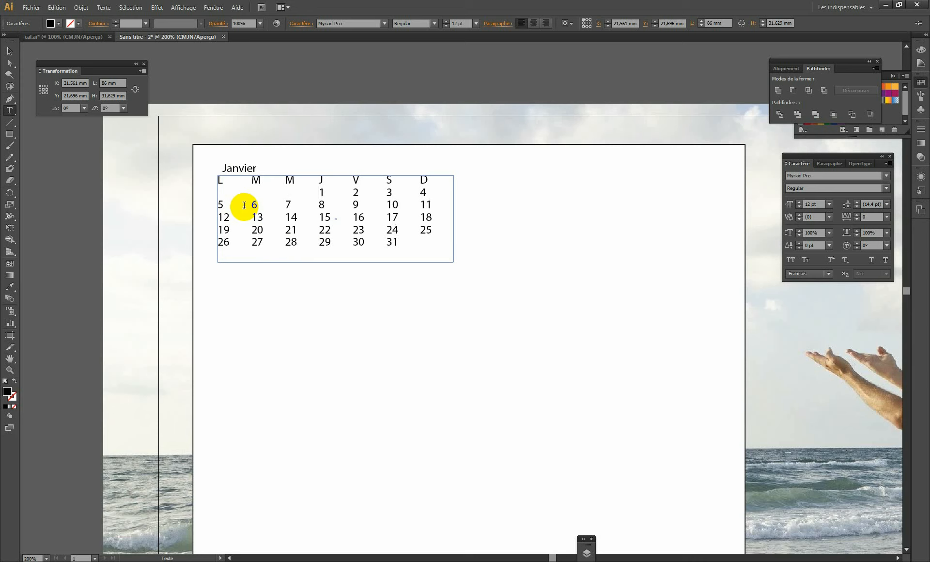
key("Tab")
key("Tab")
key("Tab")
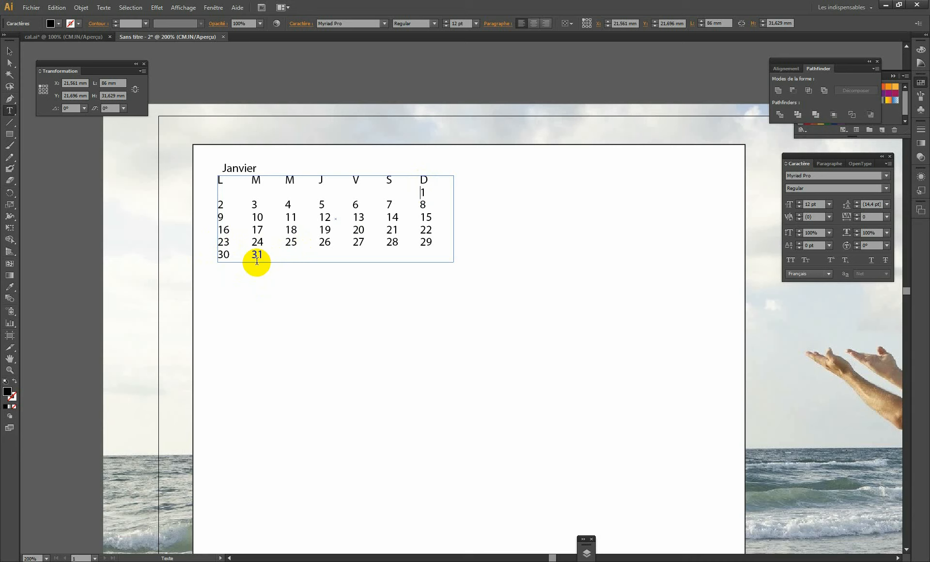
key("BackSpace")
key("BackSpace")
key("BackSpace")
key("BackSpace")
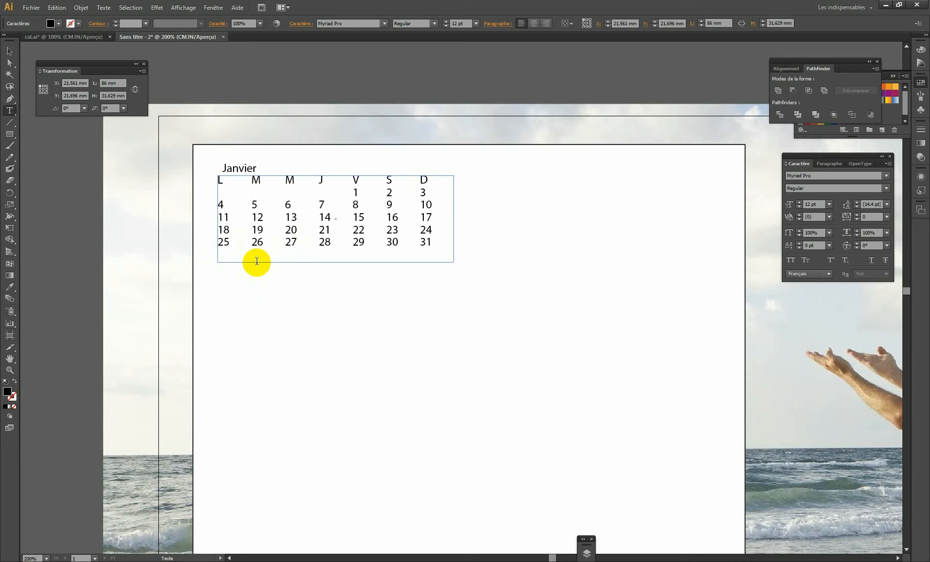
left_click(9, 51)
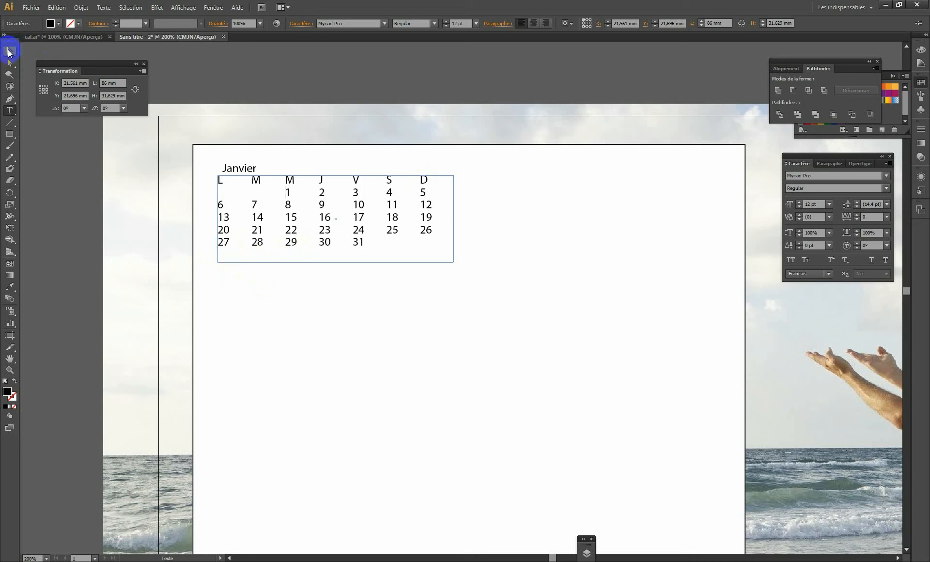
left_click(270, 159)
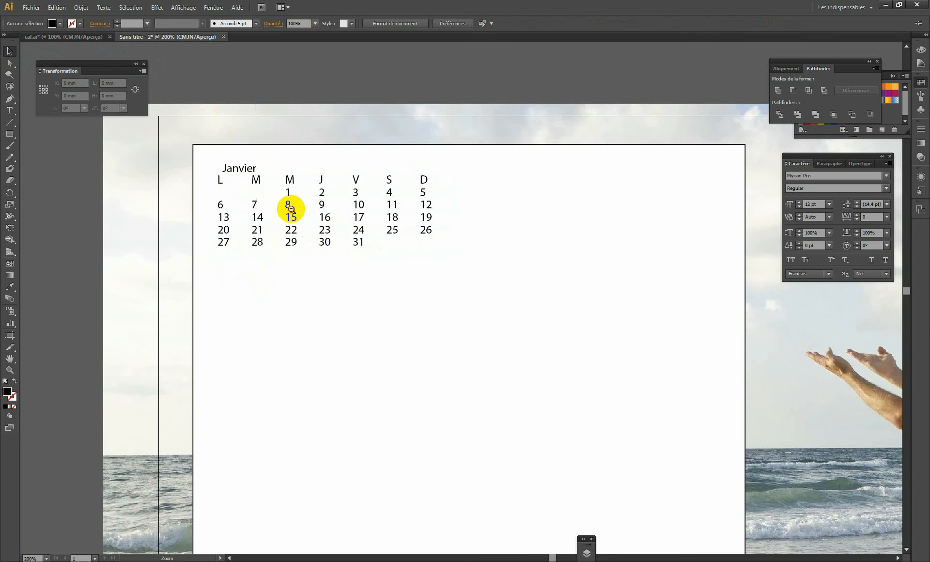
Step: Draw a rectangle about 90 × 35.3 mm around the January block and give it an orange outline with no fill
left_click(291, 209, "ctrl+alt")
left_click(472, 292, "ctrl+alt")
left_click(473, 293, "ctrl+alt")
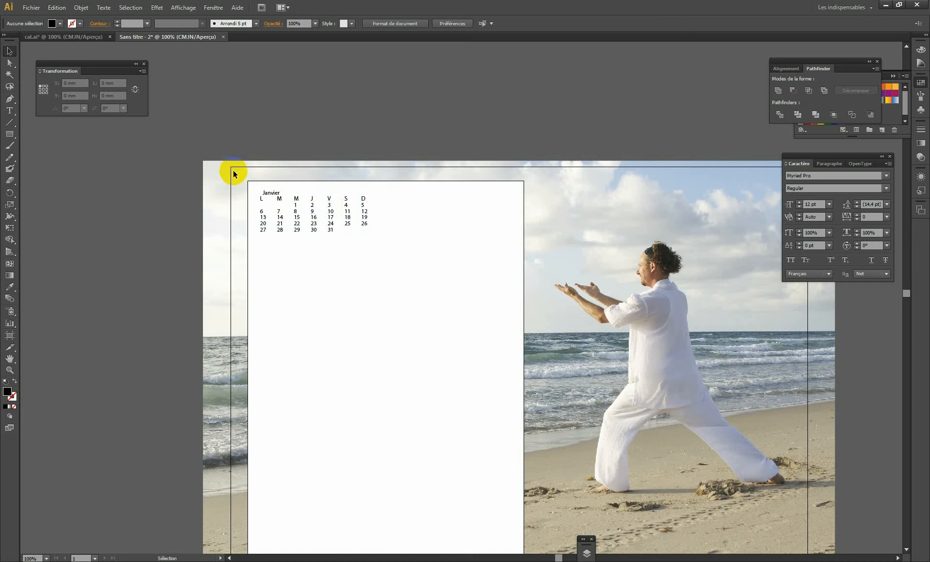
left_click(9, 134)
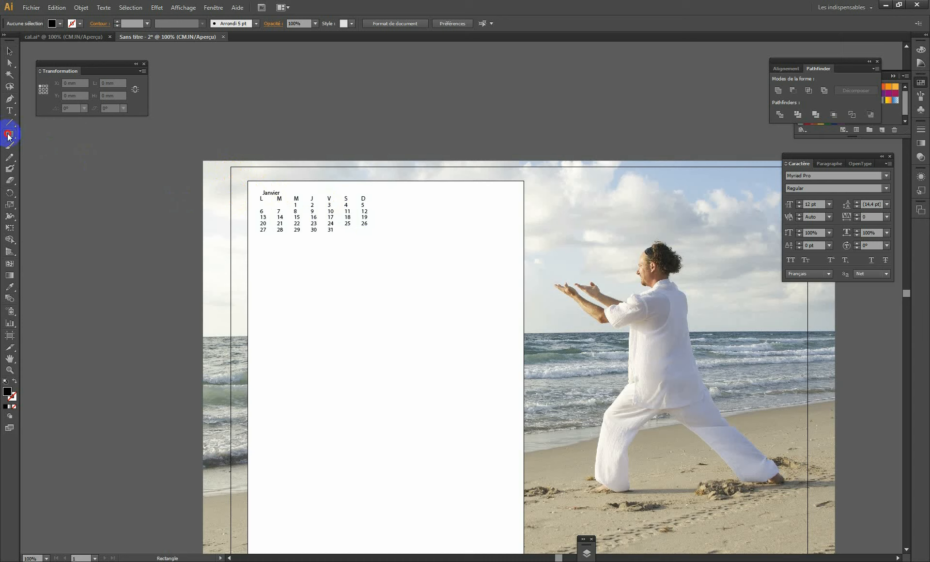
left_click_drag(252, 189, 376, 237)
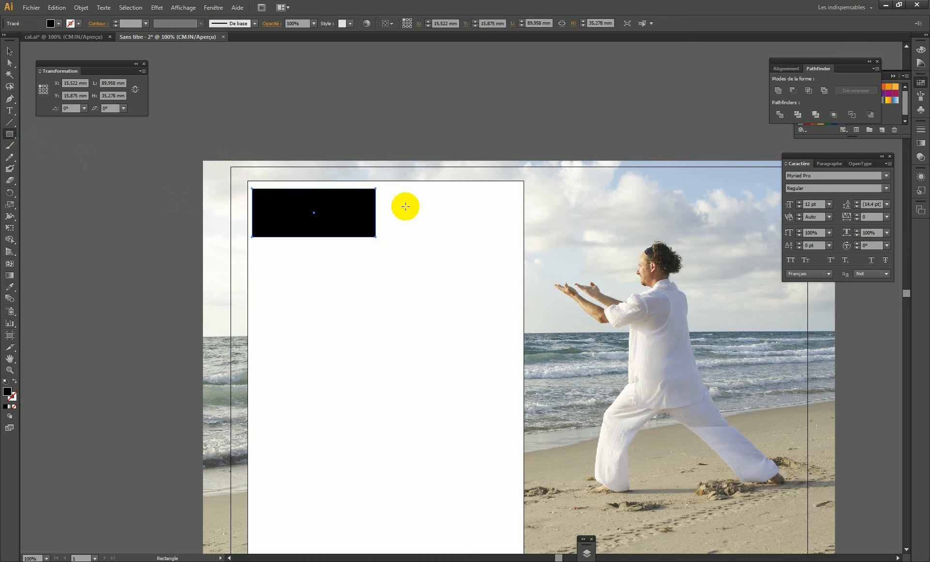
left_click(894, 86)
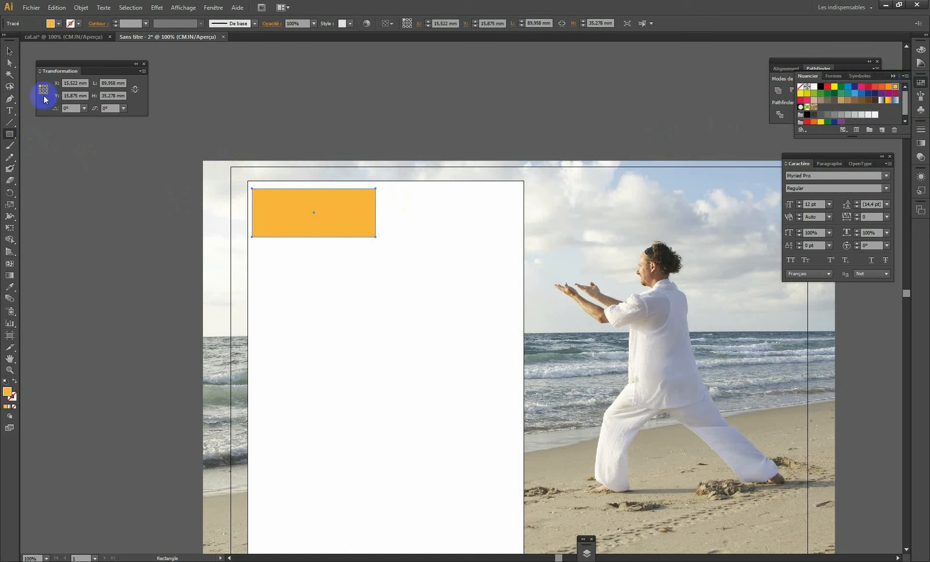
left_click(10, 51)
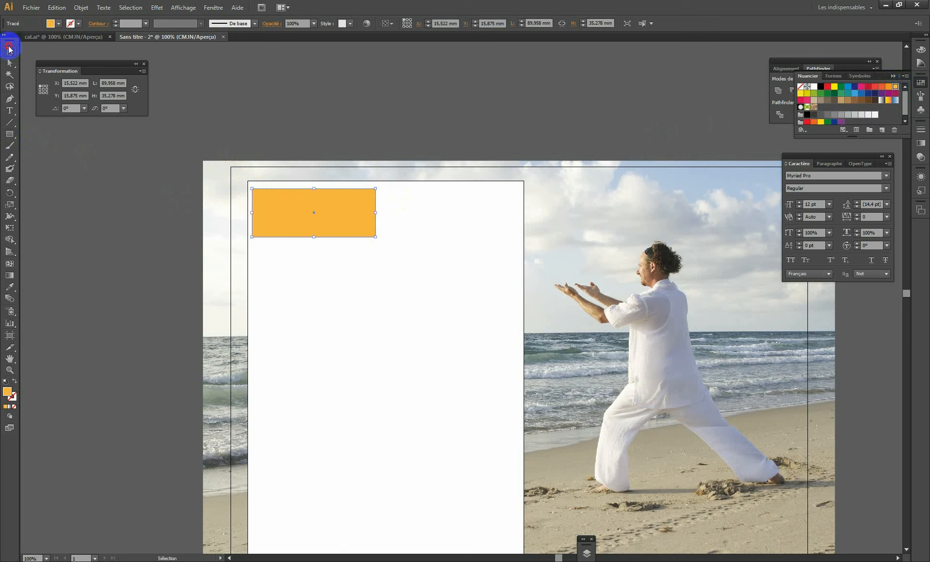
left_click(14, 381)
Step: Bring the Janvier title and the day grid to the front, above the January rectangle
left_click(273, 195)
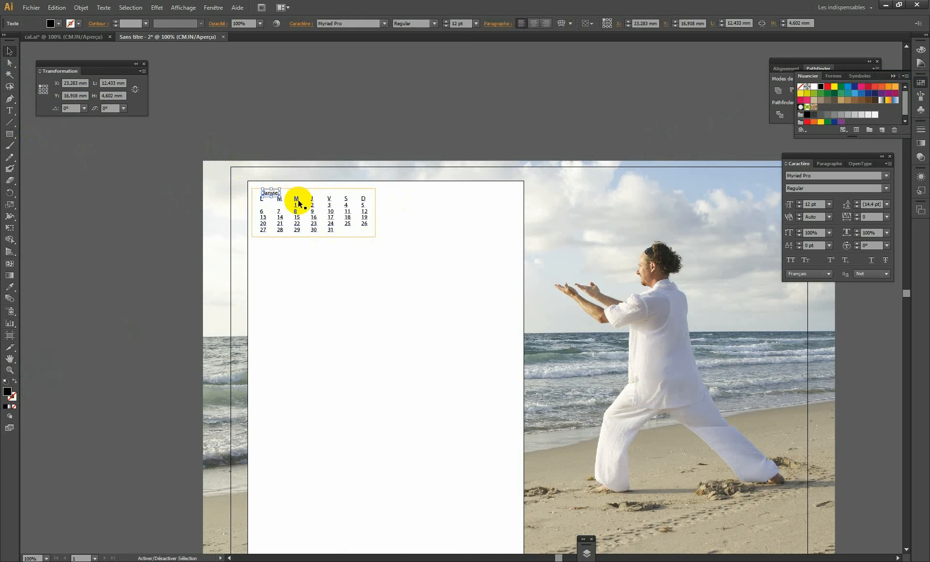
left_click(299, 197, "shift")
right_click(299, 199)
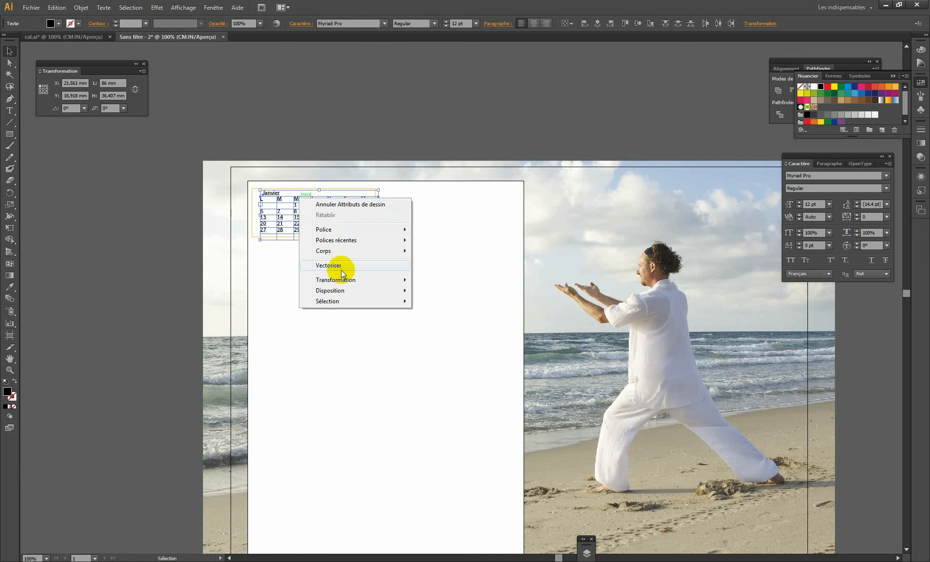
left_click(272, 155)
left_click(273, 193)
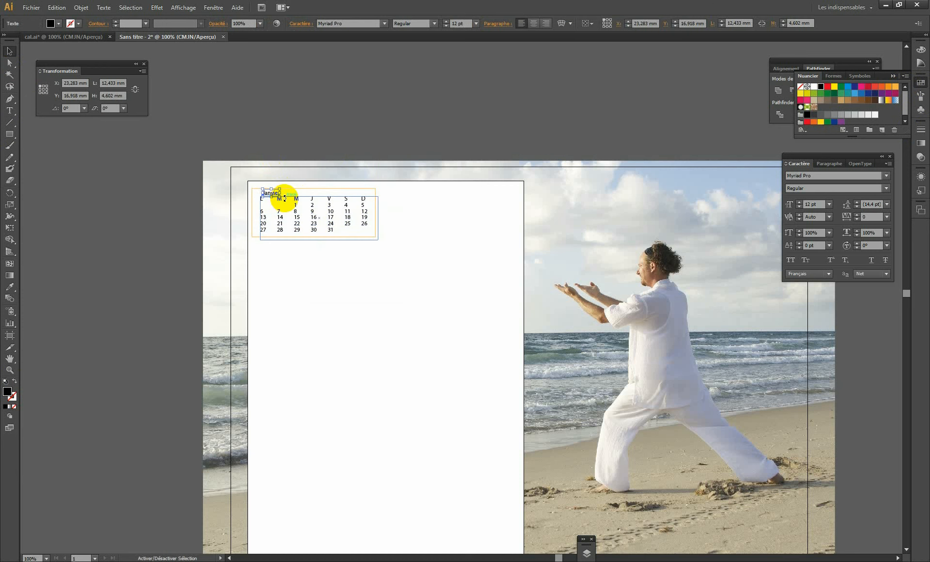
left_click(283, 200, "shift")
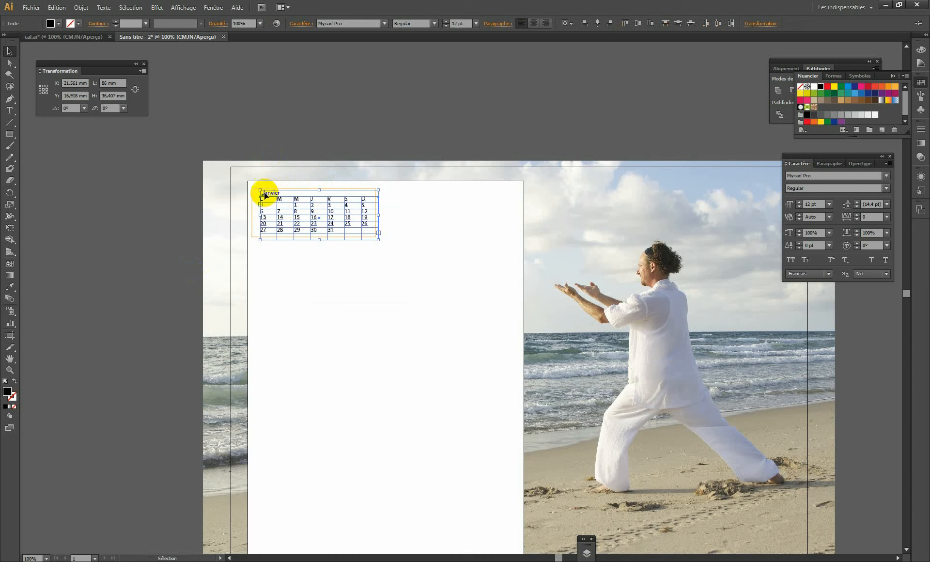
right_click(278, 200)
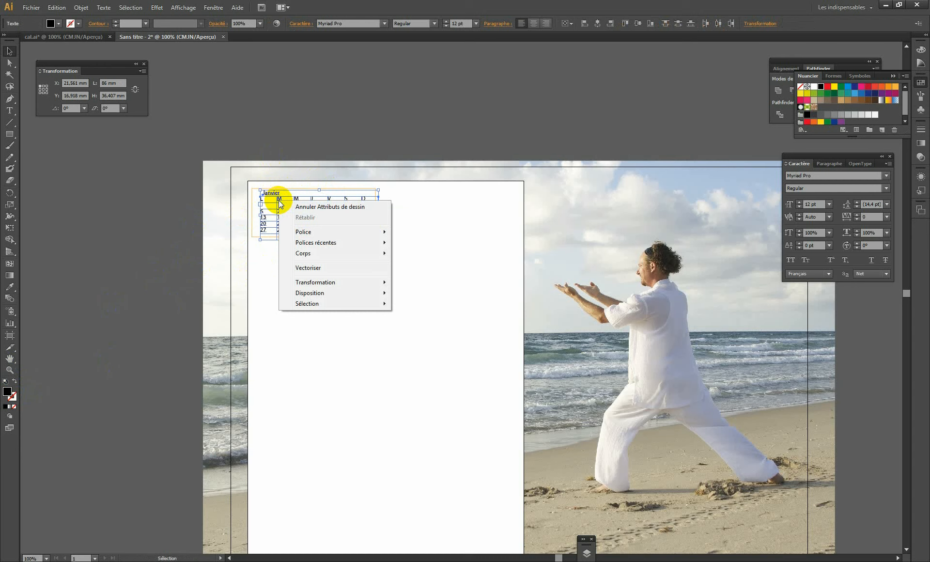
mouse_move(345, 293)
left_click(426, 294)
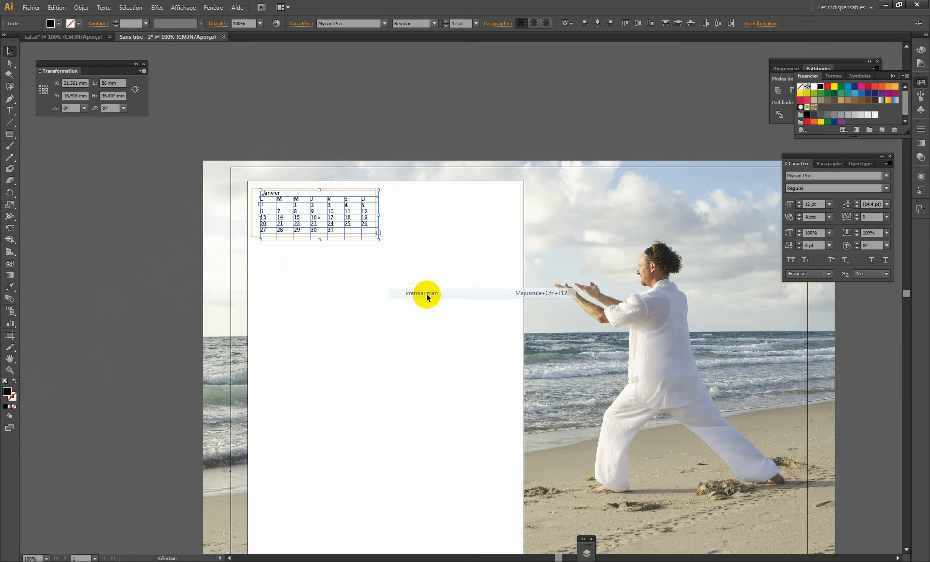
left_click(239, 218)
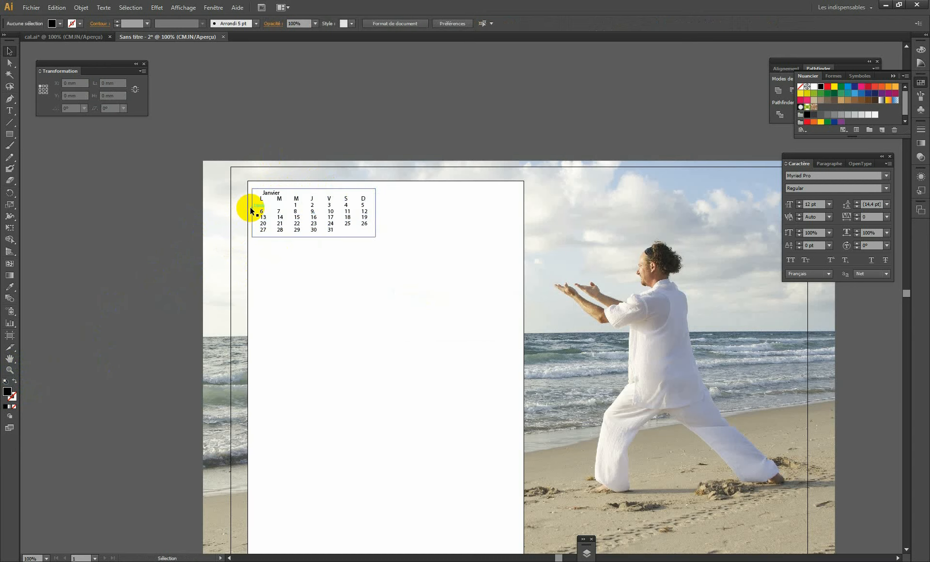
Step: Swap the January rectangle's colours to an orange fill with no outline and deselect it
left_click(250, 208)
left_click(14, 381)
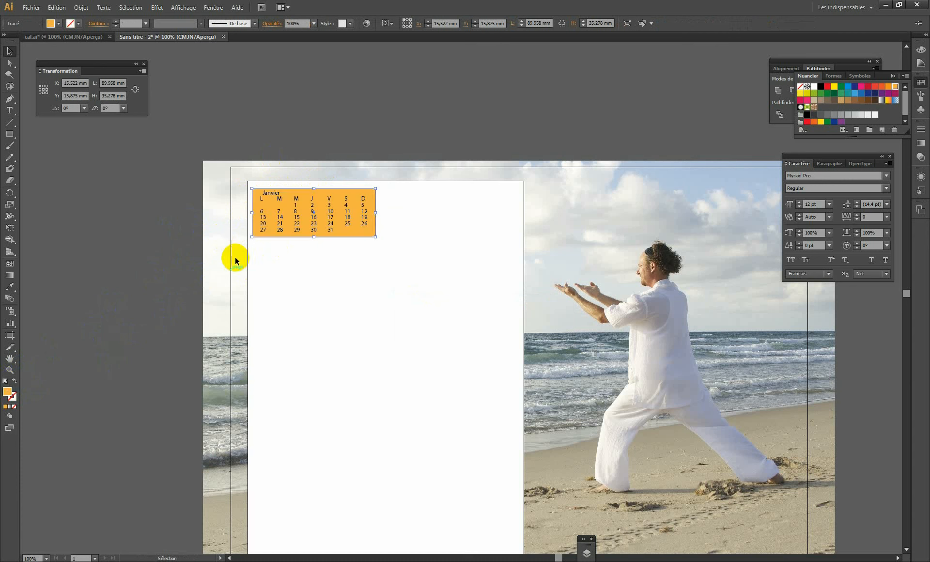
right_click(301, 193)
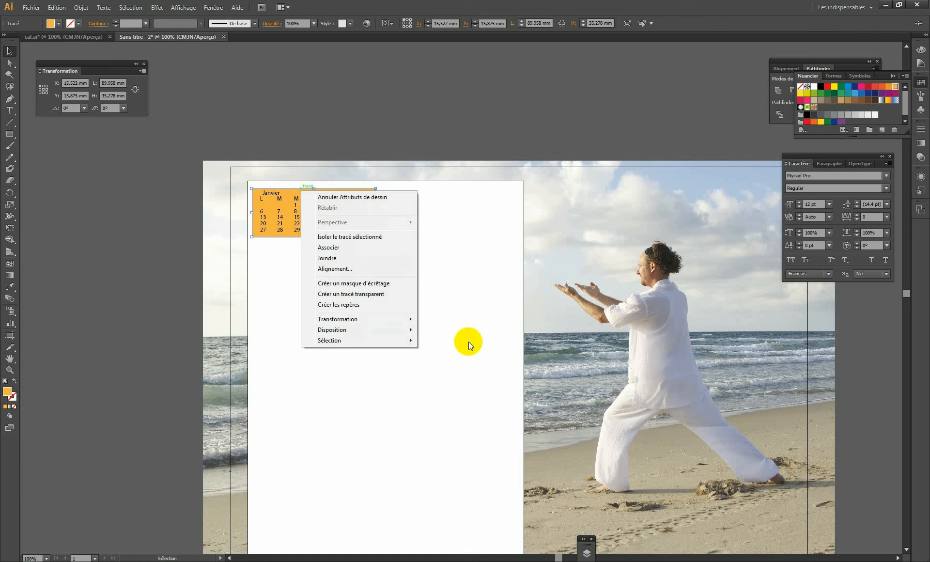
left_click(304, 292)
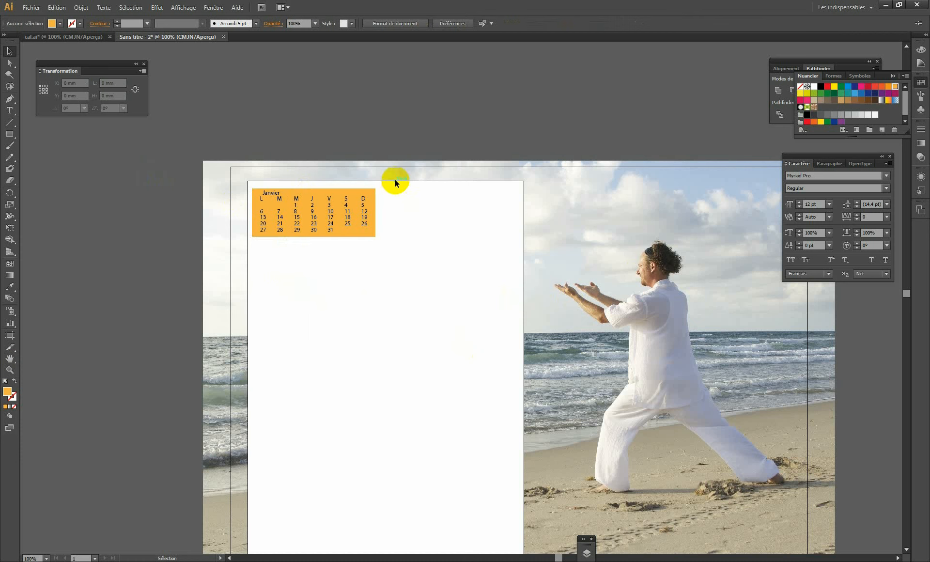
Step: Group the January rectangle, title and day grid, and place a copy of the group beside the original
left_click_drag(394, 179, 200, 274)
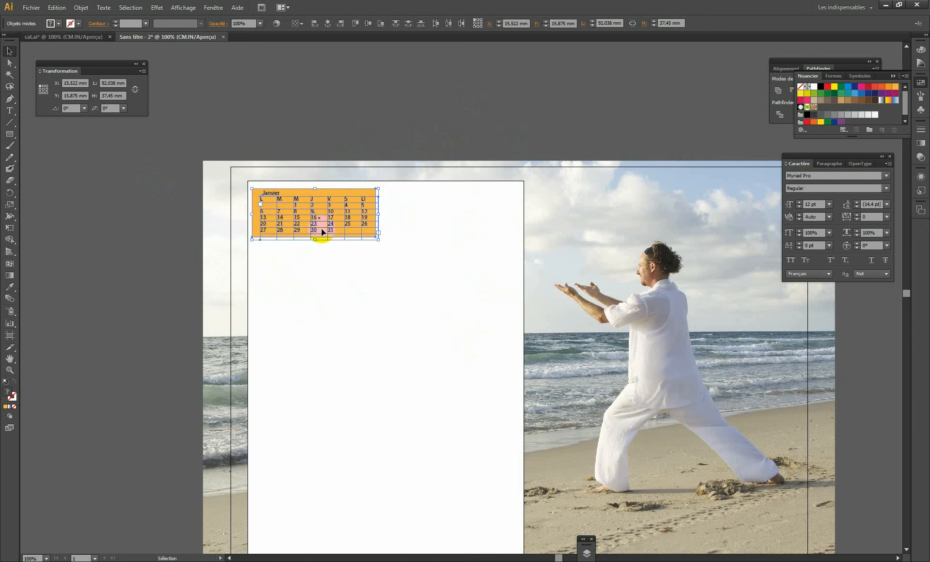
key("ctrl+g")
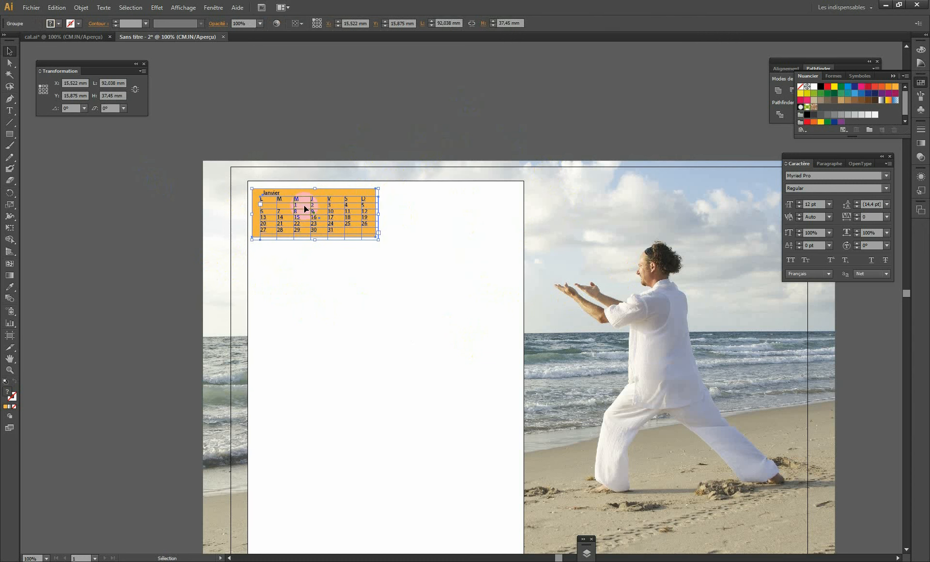
left_click_drag(282, 216, 416, 213)
left_click(356, 264, "ctrl+alt")
left_click_drag(425, 332, 298, 243)
Step: Duplicate the pair of month blocks downward and repeat the copy until six evenly spaced rows fill the white panel
left_click_drag(223, 130, 474, 208)
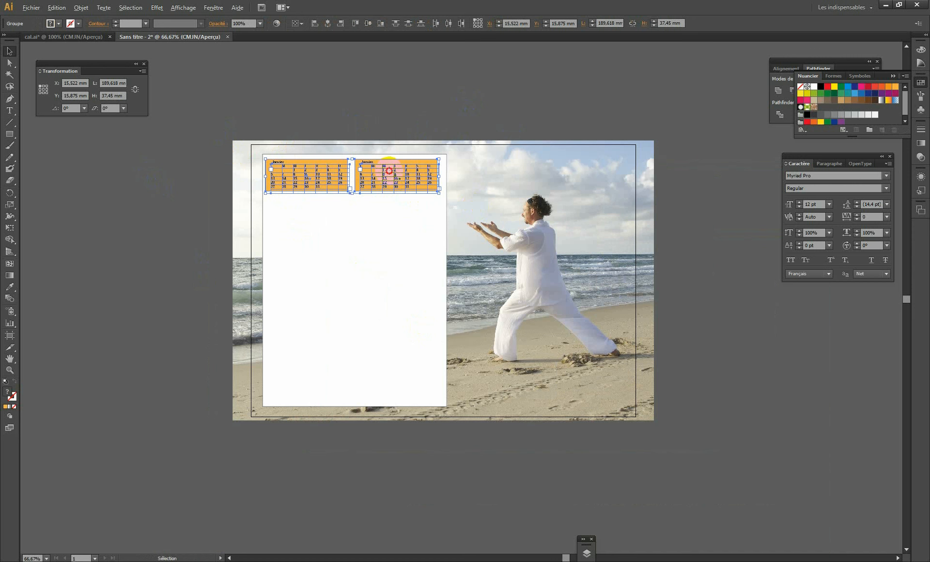
left_click_drag(389, 170, 396, 211)
key("ctrl+d")
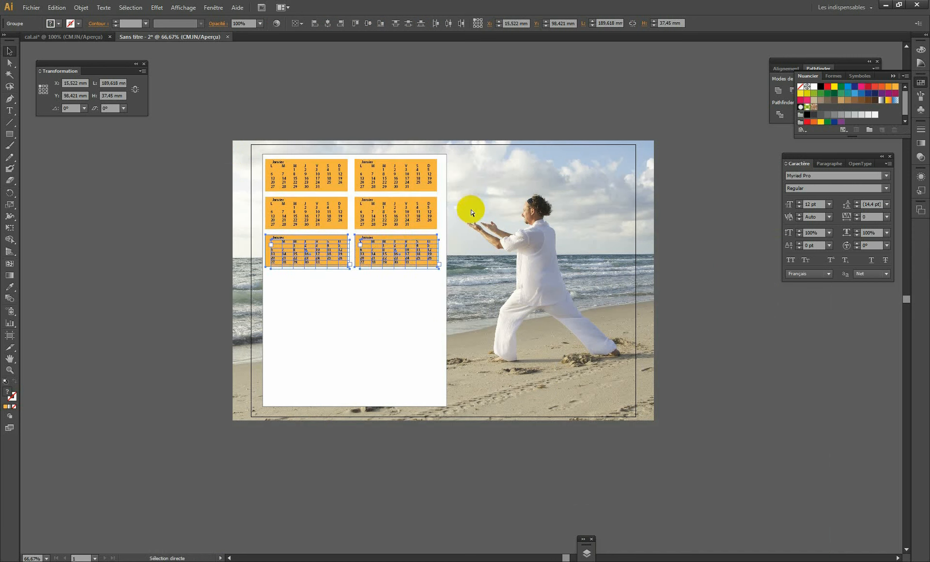
key("ctrl+d")
key("ctrl+d")
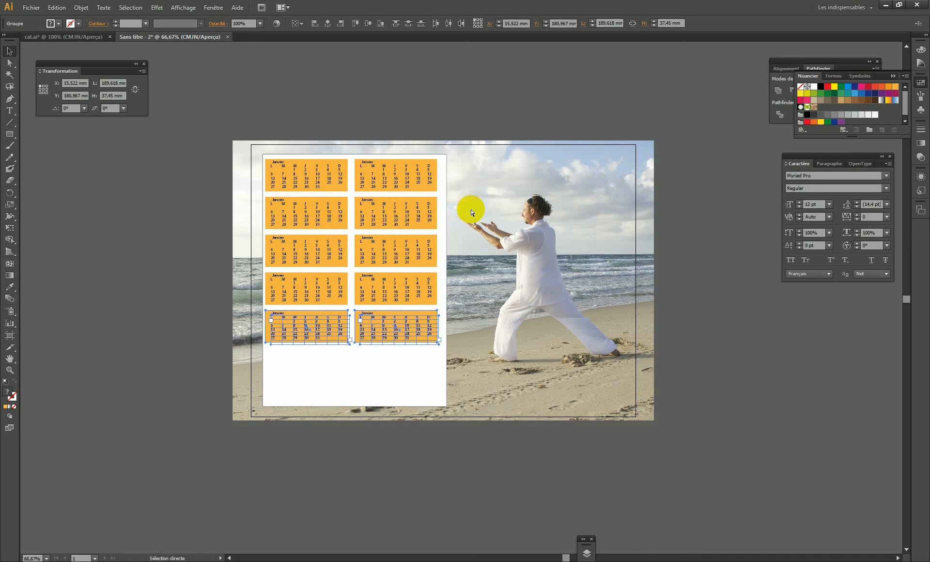
key("ctrl+d")
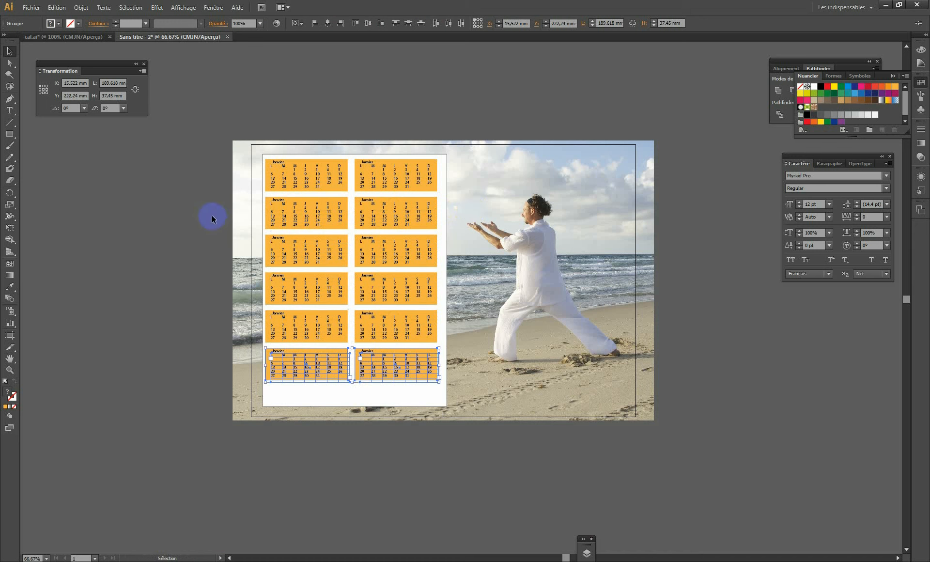
Step: Delete all the copied month blocks, keeping only the original January block
left_click_drag(214, 214, 513, 391)
key("Delete")
left_click(381, 178)
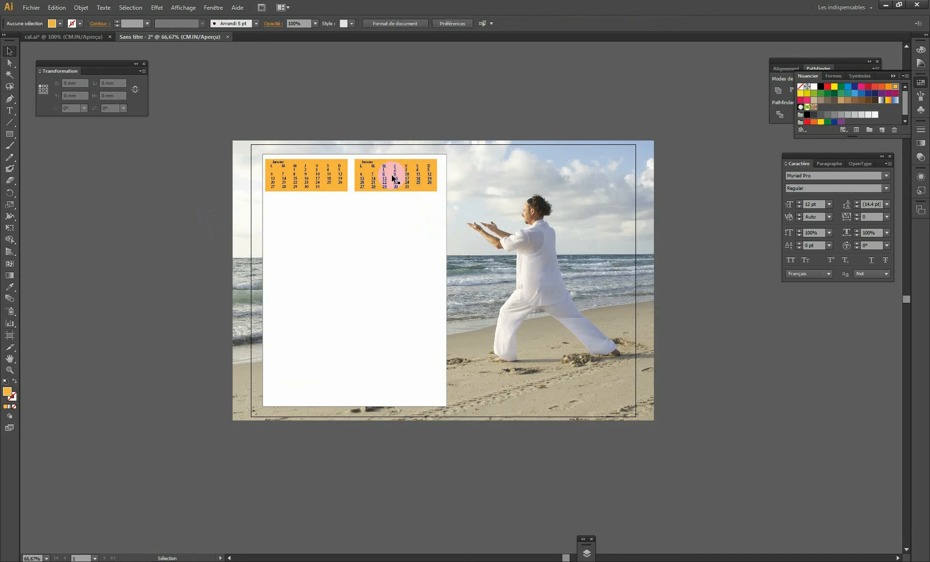
key("Delete")
Step: Ungroup the January block and delete the orange rectangle behind its title and day grid
left_click(326, 191, "ctrl")
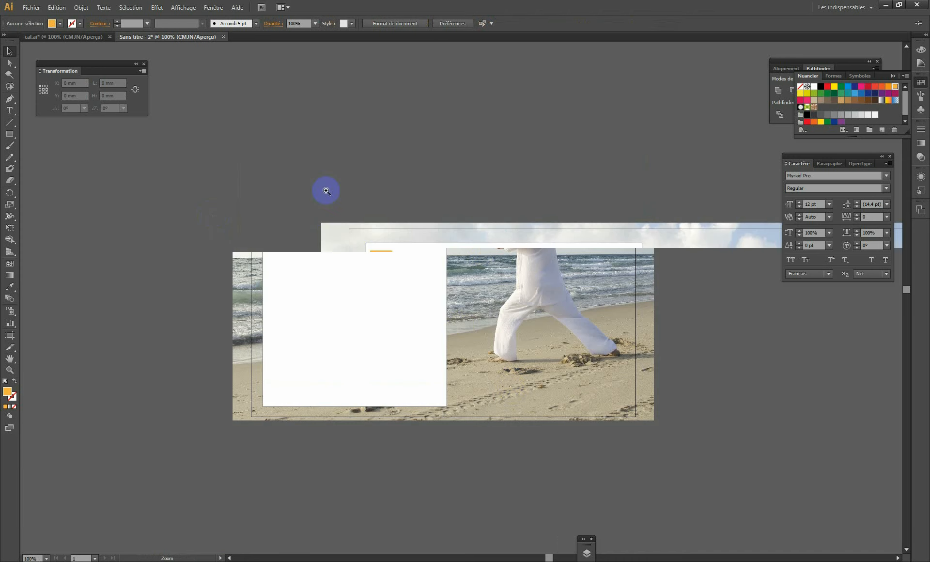
left_click(460, 313, "ctrl")
left_click_drag(491, 311, 417, 274)
left_click(399, 180)
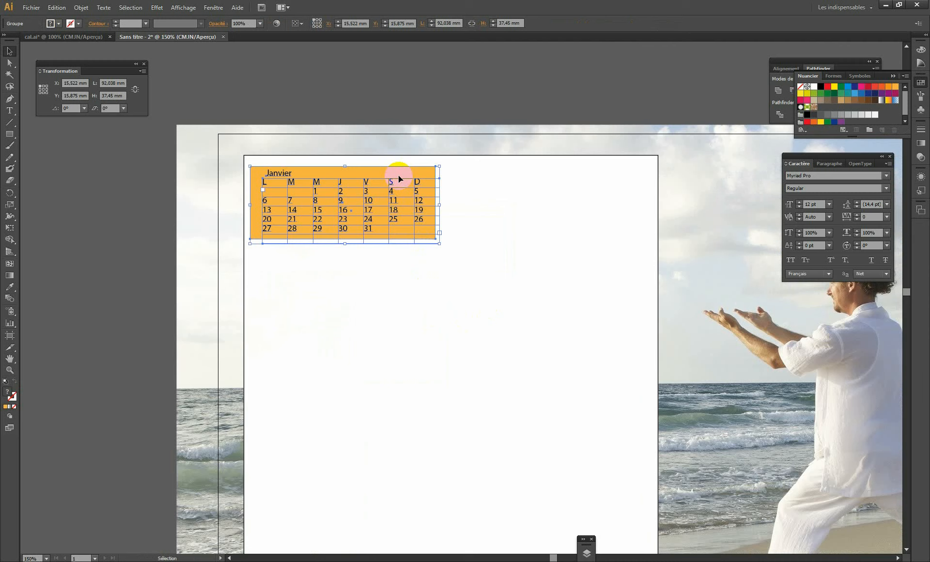
left_click(81, 7)
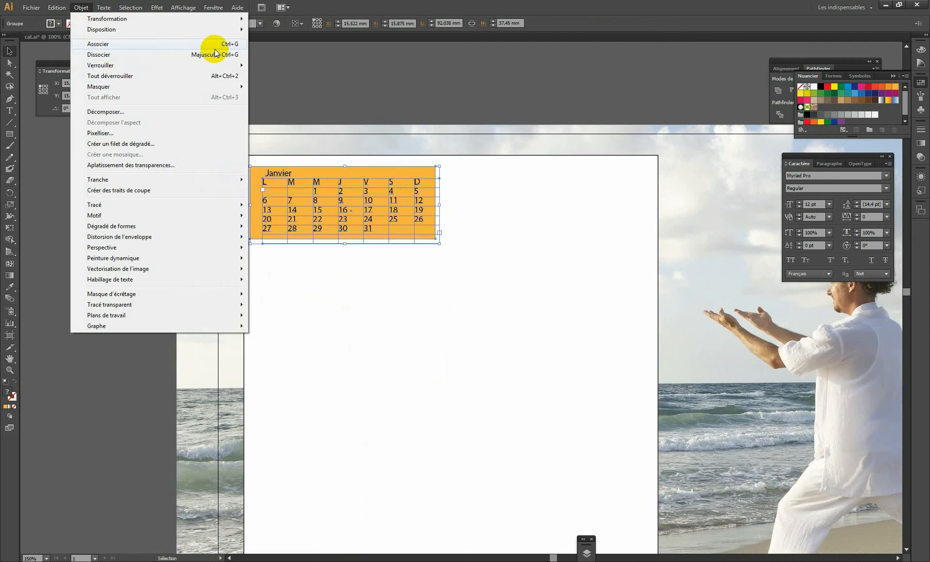
left_click(108, 54)
left_click(322, 182)
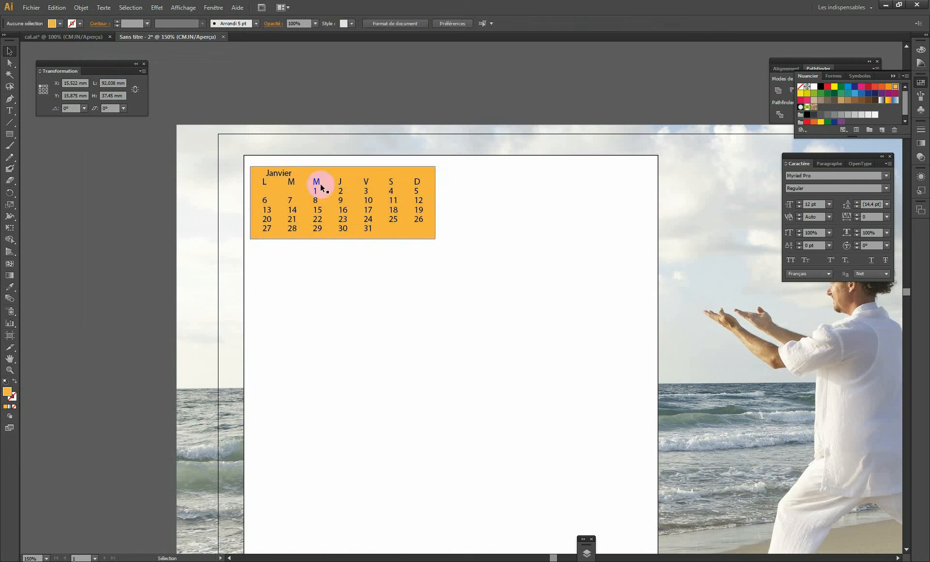
left_click(277, 174)
left_click(266, 185)
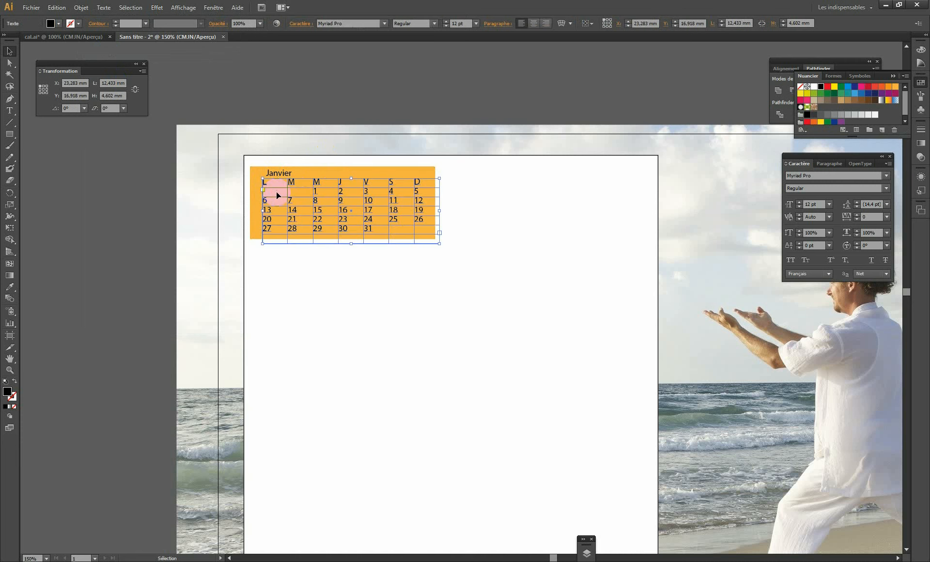
left_click(341, 173)
key("Delete")
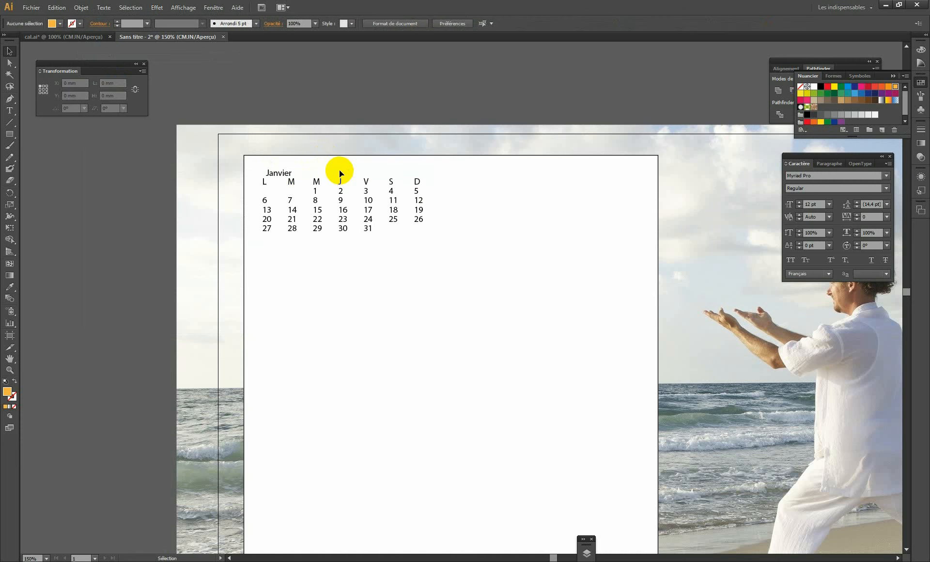
Step: Nudge the January day grid slightly down to leave more room beneath the title
left_click(294, 182)
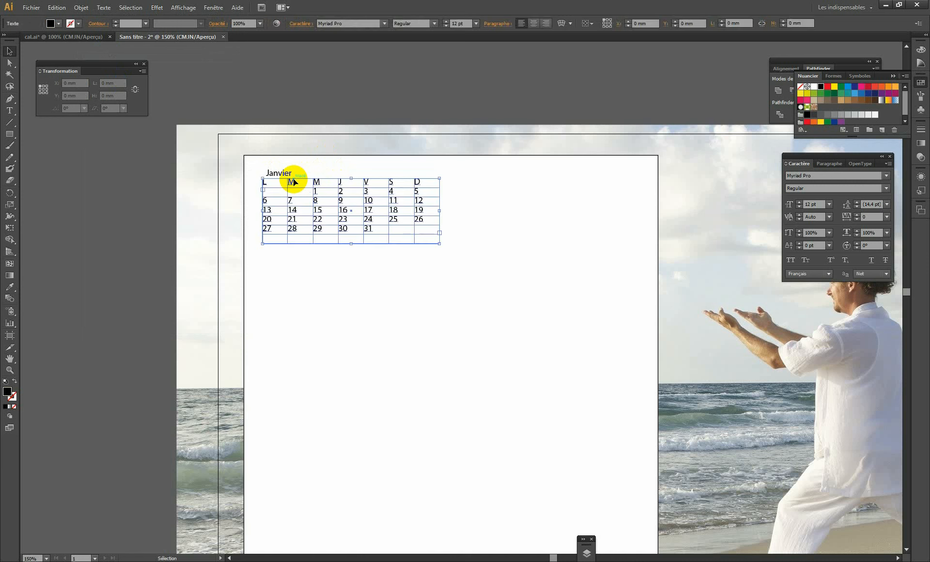
key("Down")
key("Down")
key("Down")
key("Down")
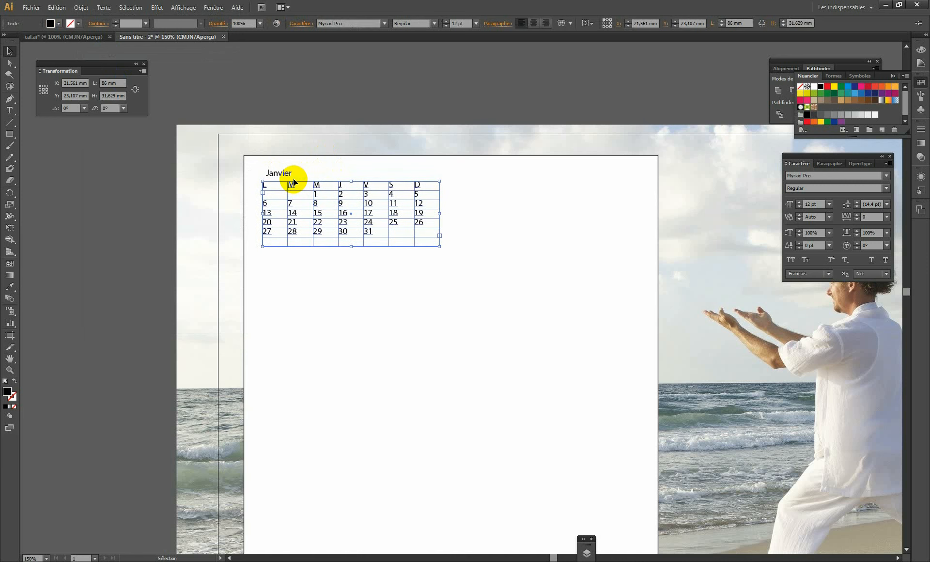
Step: Enlarge the Janvier title to about 22 pt and nudge it just above the day grid, aligned with the first column
left_click(280, 174)
left_click_drag(293, 168, 314, 162)
key("Left")
key("Left")
key("Left")
key("Left")
key("Left")
key("Left")
key("Left")
key("Left")
key("Left")
key("Left")
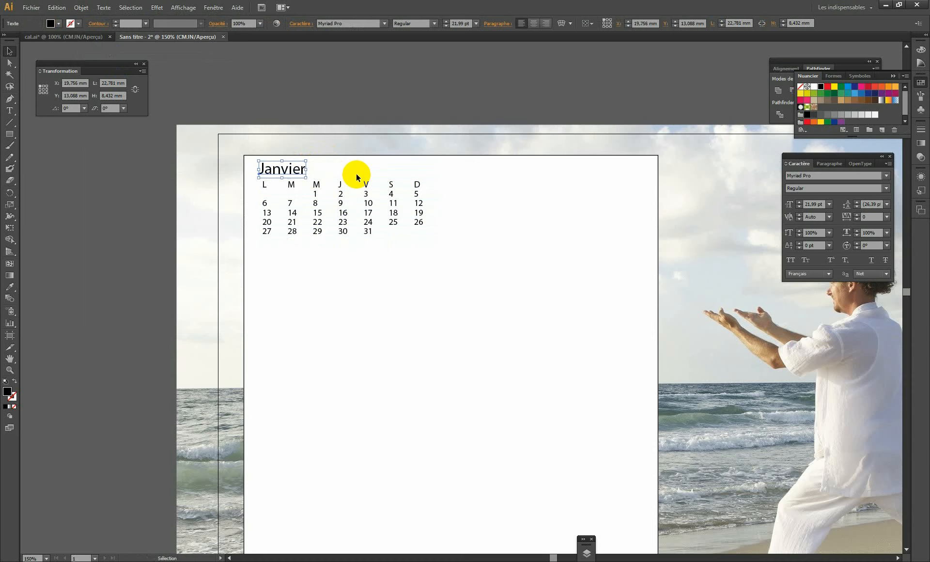
key("Right")
key("Right")
key("Right")
key("Right")
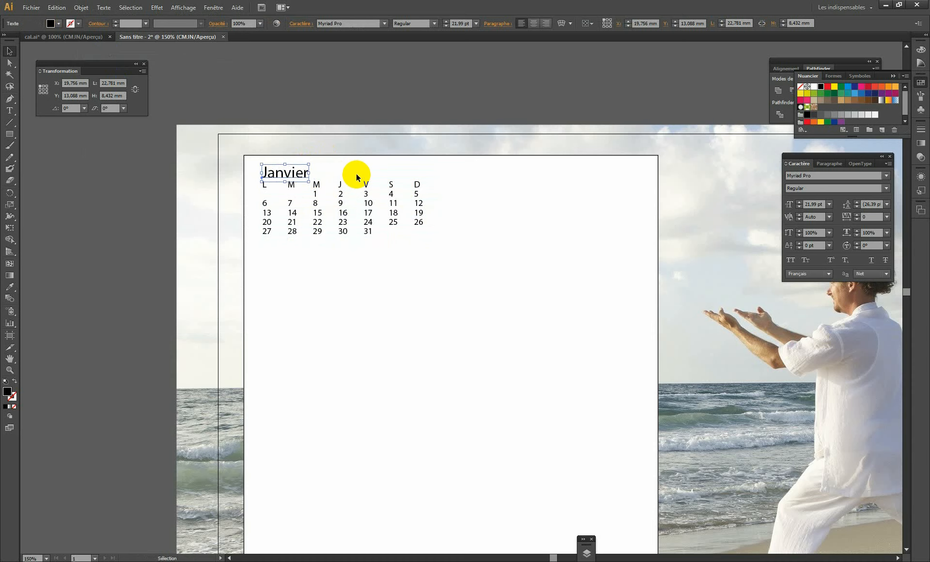
key("Up")
key("Up")
key("Up")
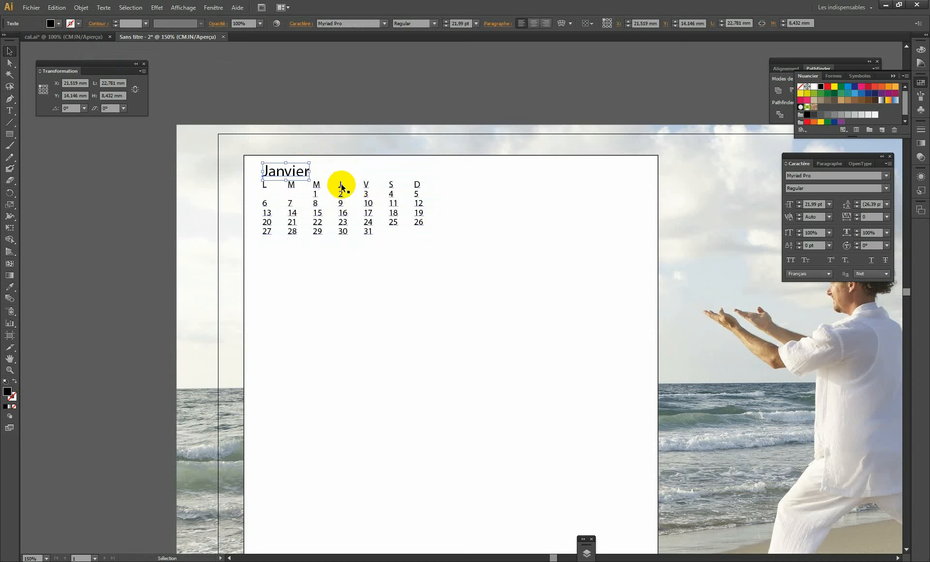
Step: Set the font size of the weekday letters L M M J V S D in January's day grid to 14 pt
left_click(339, 184)
double_click(292, 186)
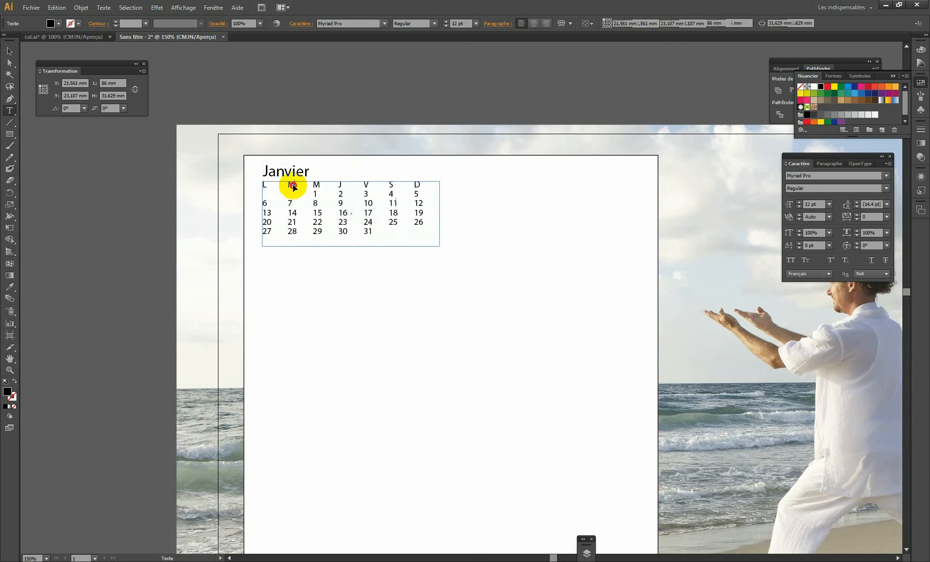
left_click_drag(263, 186, 425, 184)
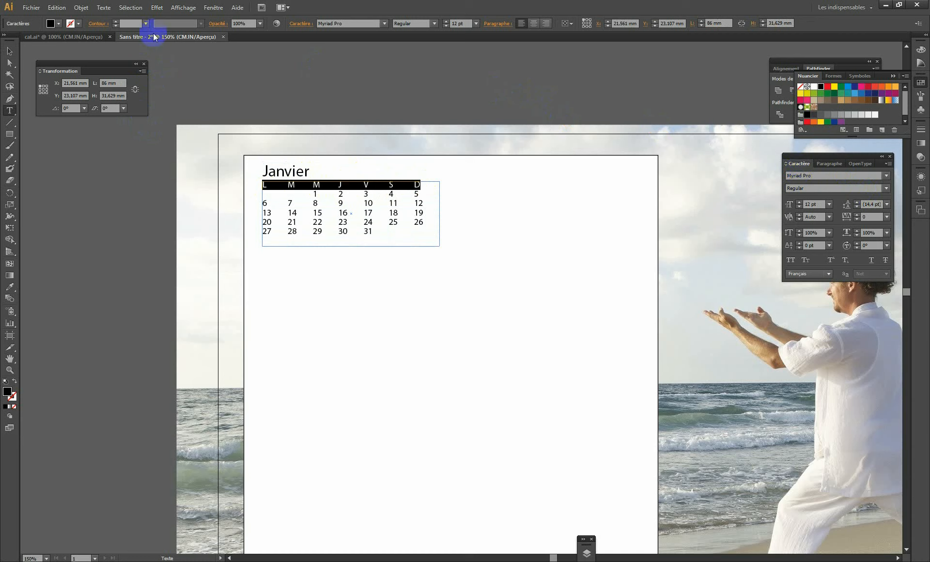
left_click(461, 25)
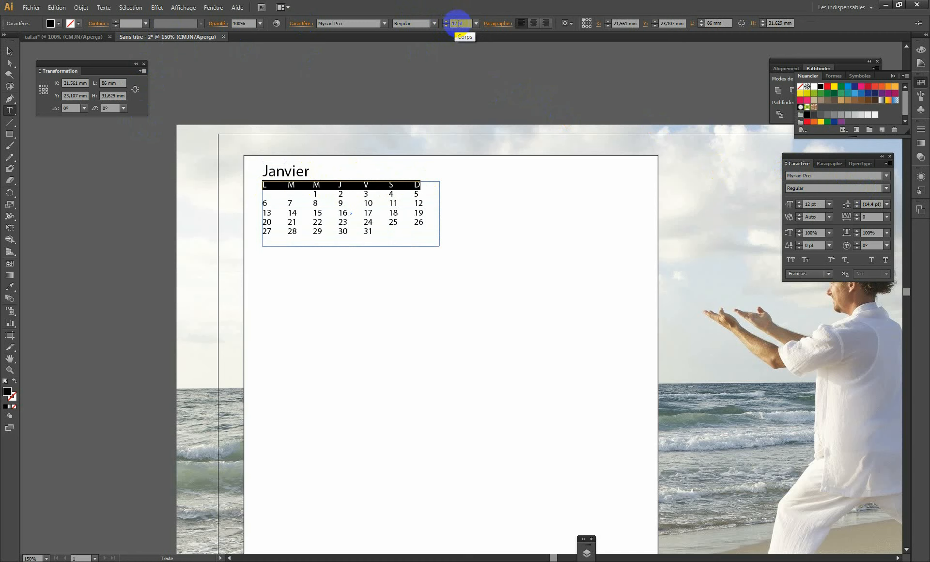
left_click(213, 7)
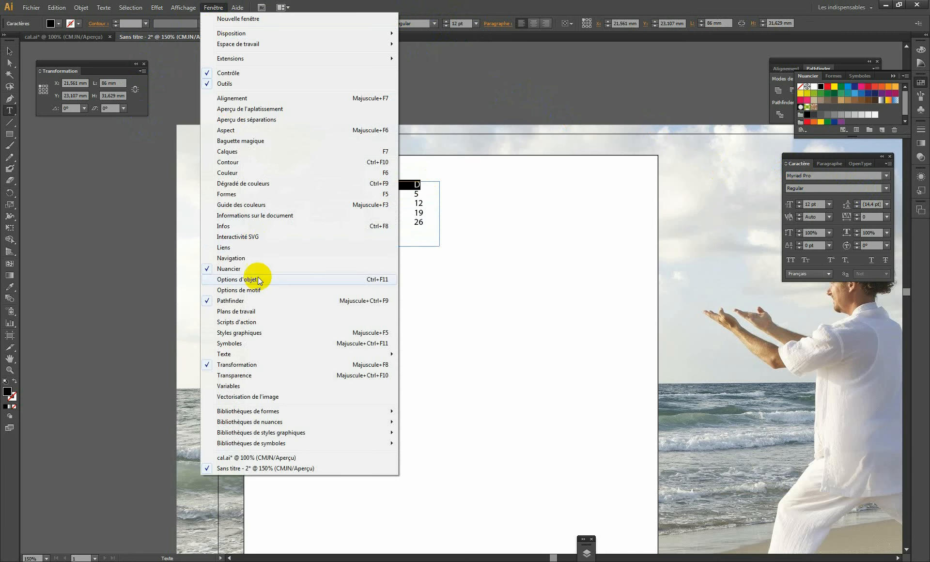
mouse_move(225, 354)
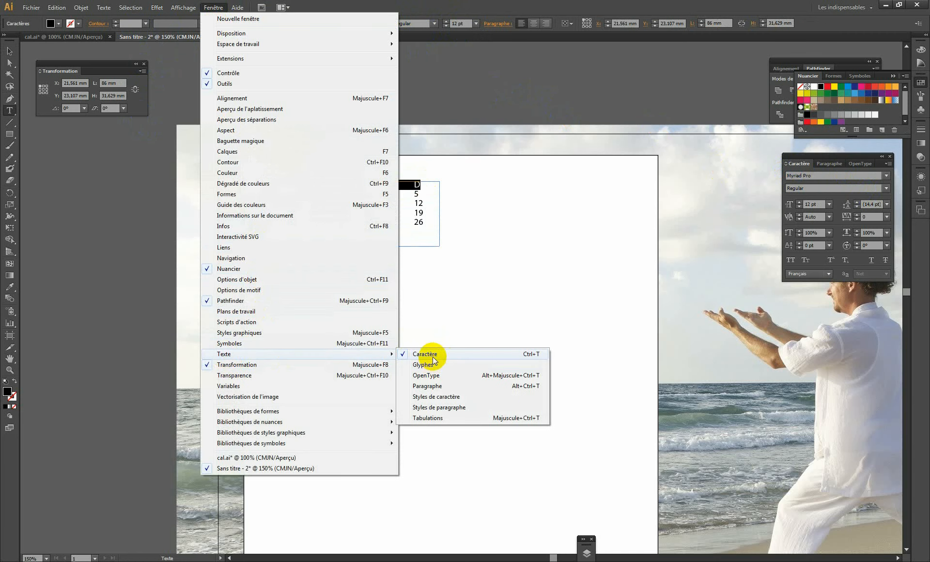
left_click(801, 165)
left_click_drag(801, 165, 94, 184)
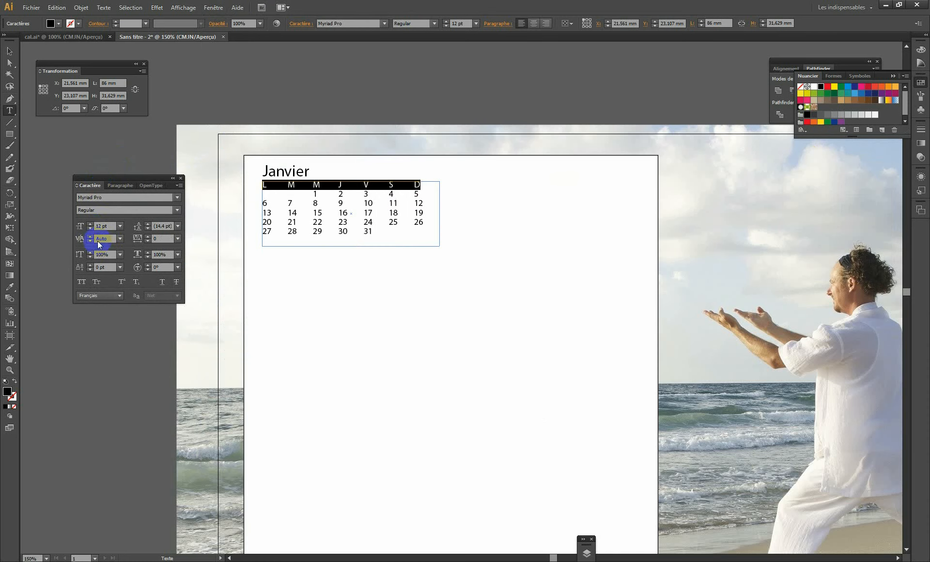
left_click(90, 224)
left_click(89, 224)
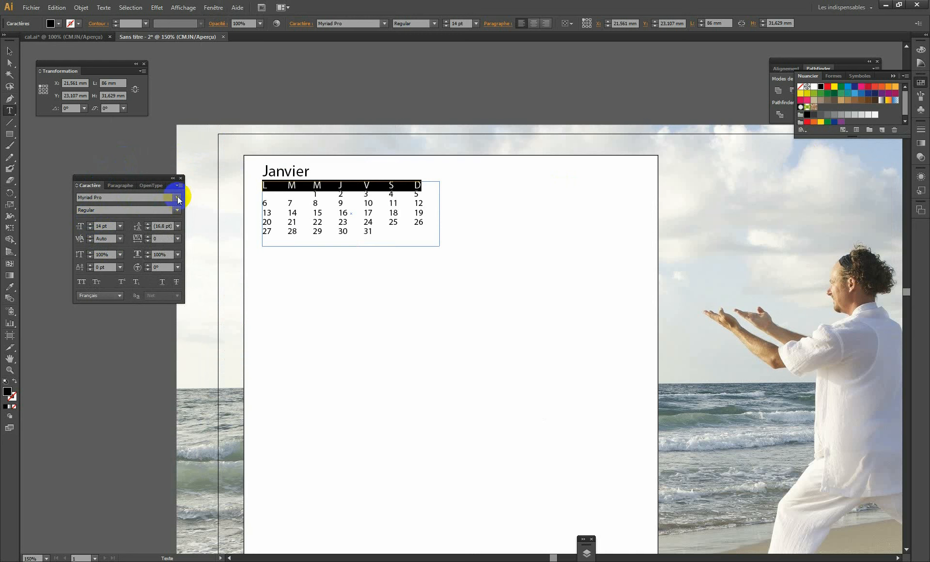
Step: Try the Bellerose Light font on the weekday letters of January's day grid
left_click(178, 197)
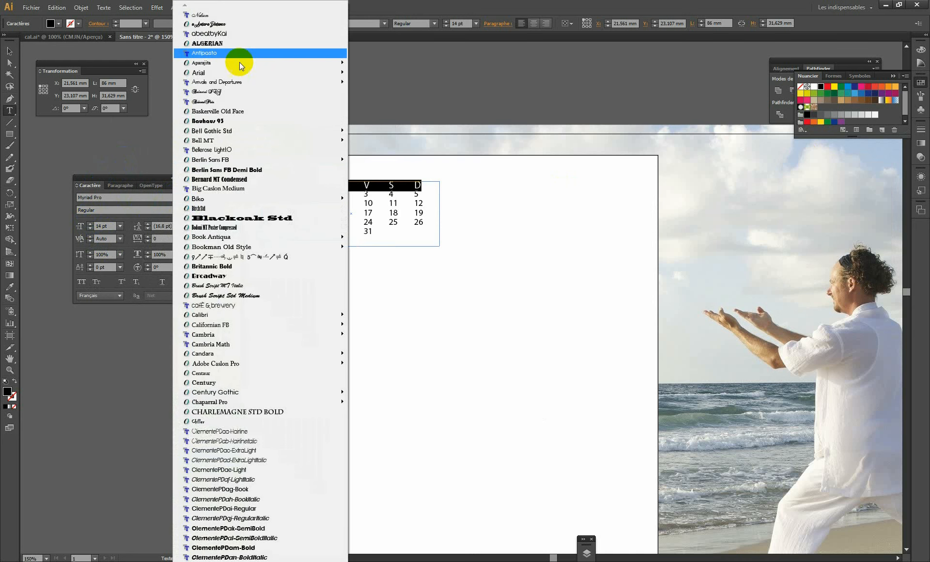
mouse_move(238, 56)
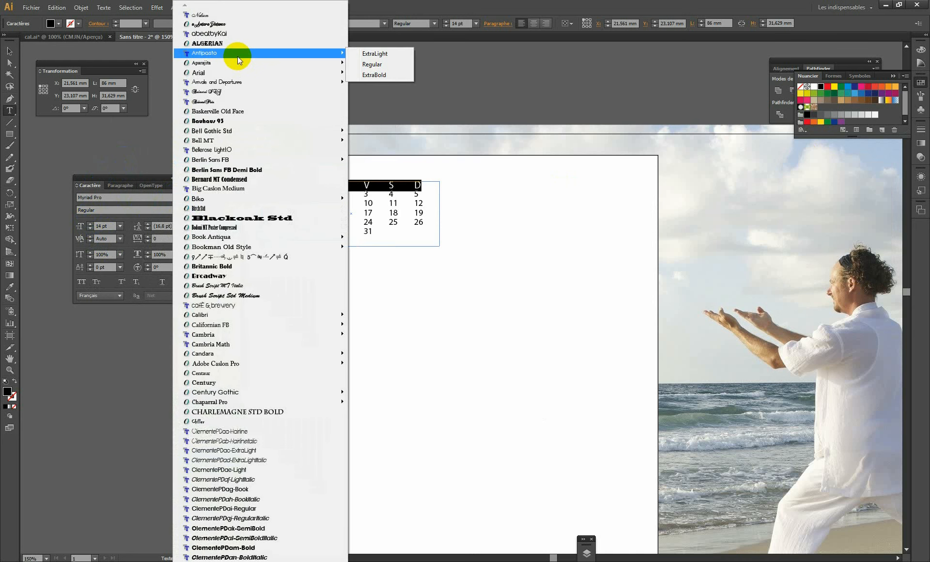
left_click(208, 150)
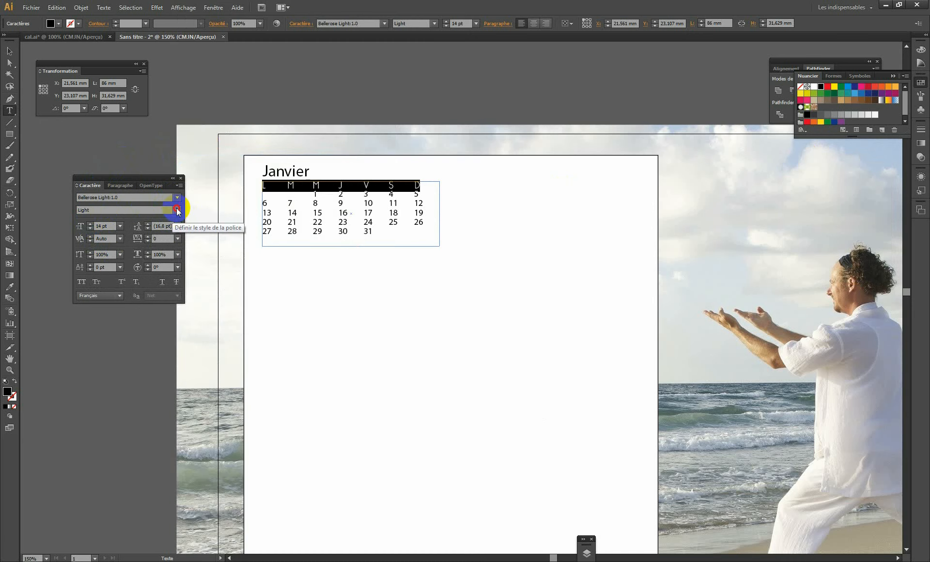
left_click(145, 211)
left_click(141, 219)
Step: Set the weekday letters L M M J V S D in January's day grid to the Biko font in Black style
left_click(177, 197)
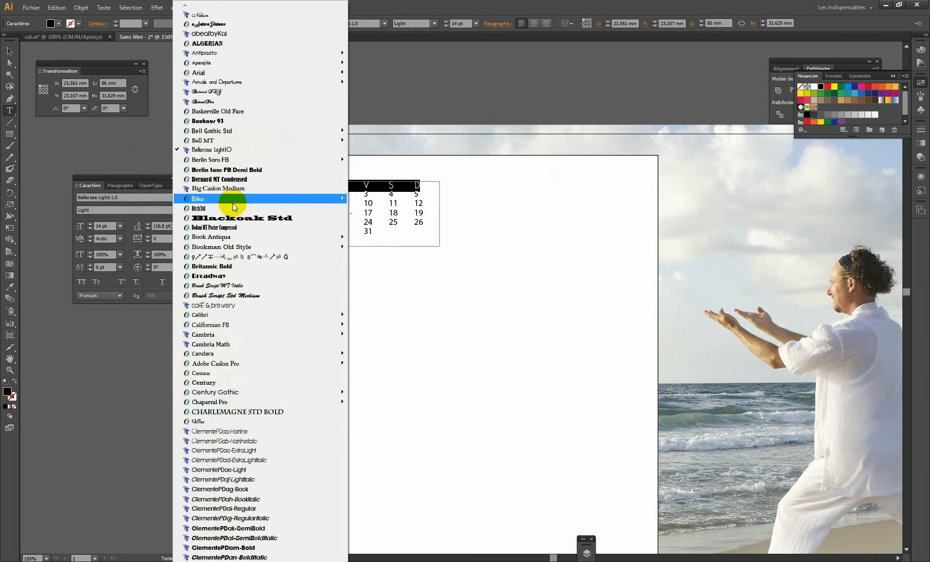
mouse_move(233, 203)
left_click(368, 220)
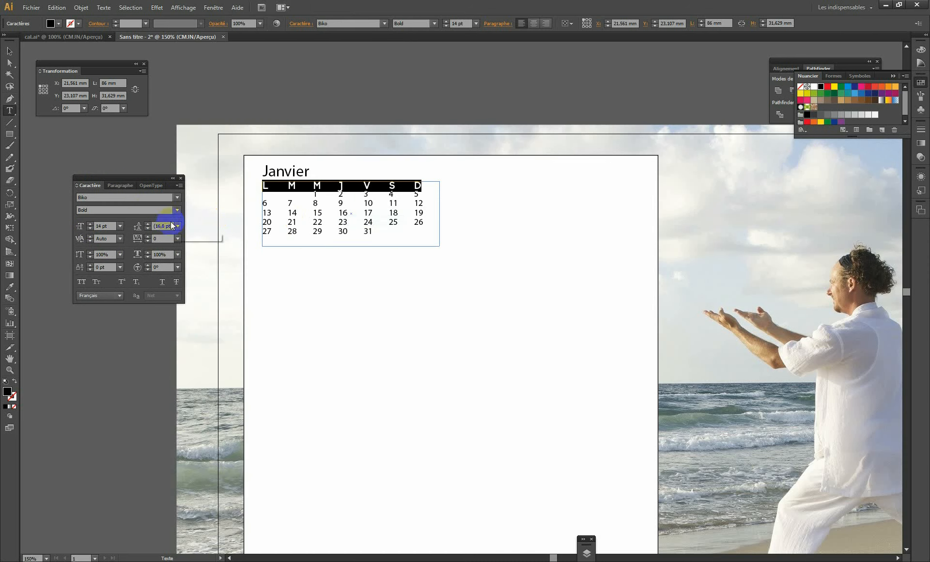
left_click(178, 210)
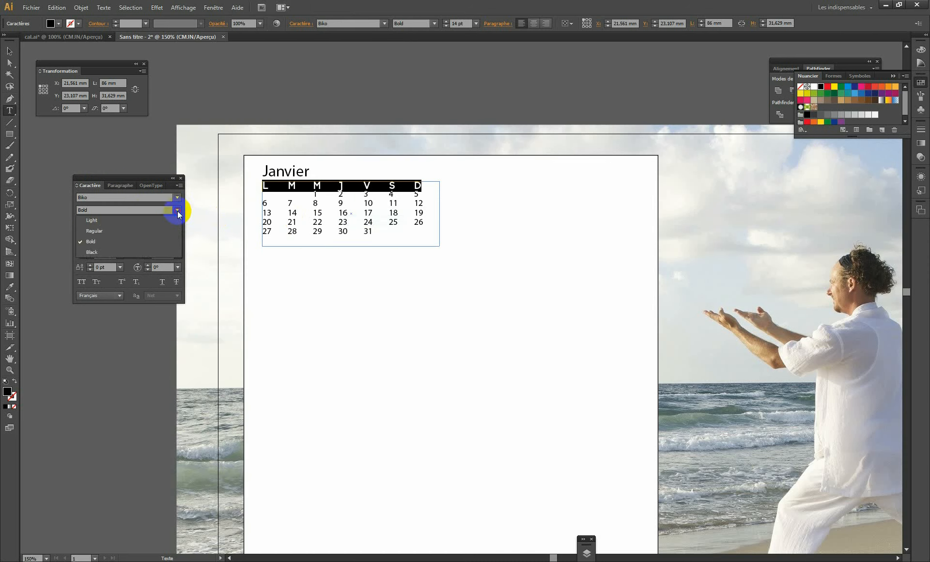
left_click(100, 254)
left_click(340, 187)
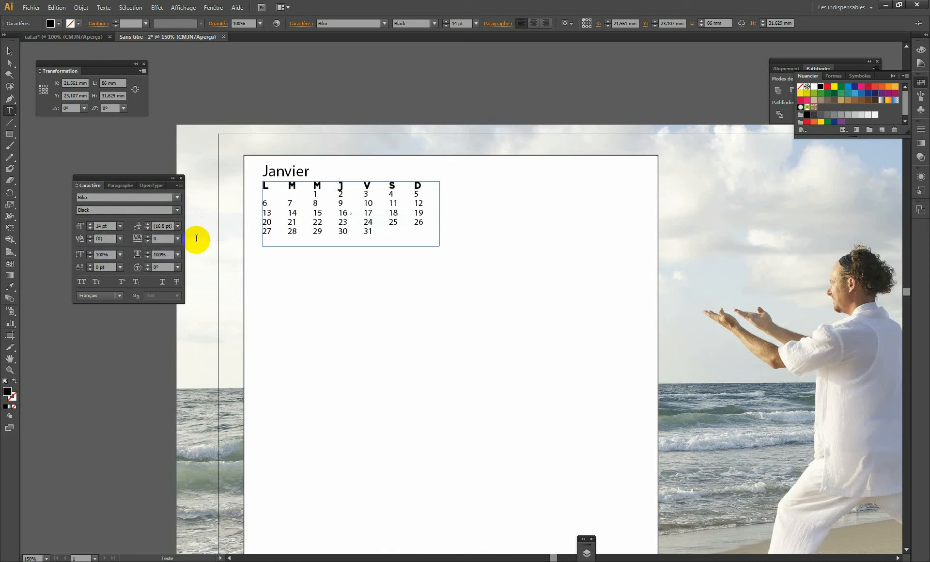
Step: Reduce the weekday letters in January's day grid to 13 pt
double_click(338, 190)
left_click(263, 186)
left_click_drag(263, 186, 440, 186)
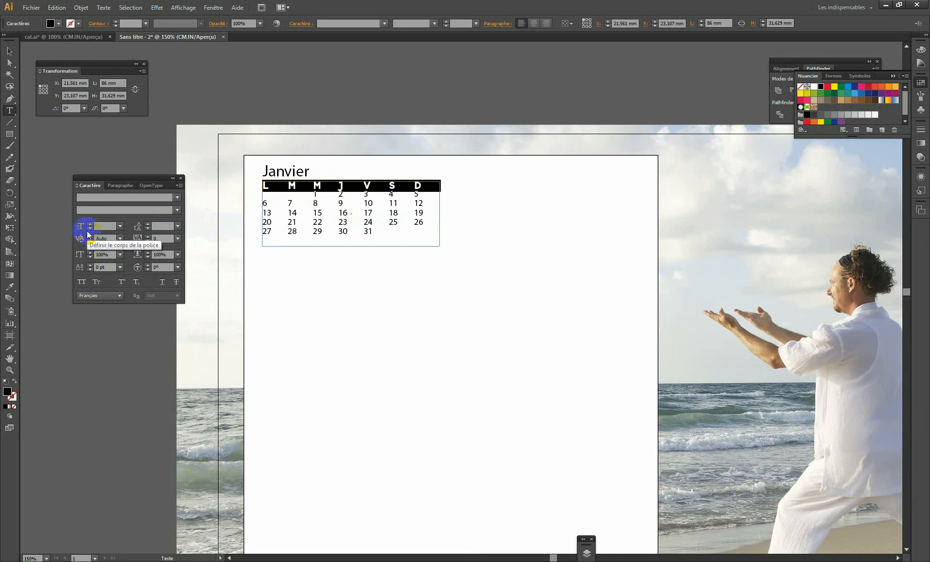
double_click(318, 186)
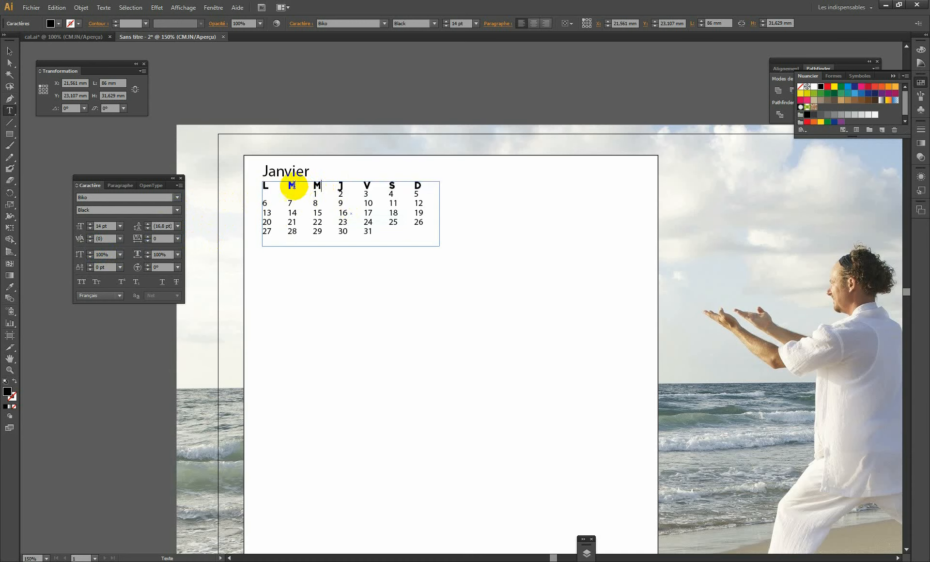
left_click_drag(264, 187, 415, 178)
left_click(89, 227)
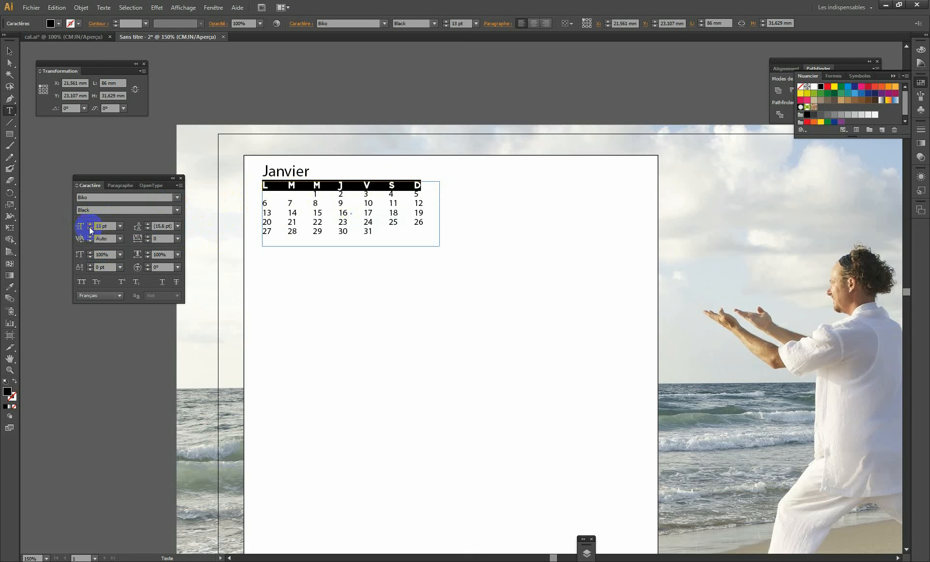
Step: Reduce the day numbers 1 to 31 in January's grid to 11 pt
left_click_drag(313, 194, 373, 231)
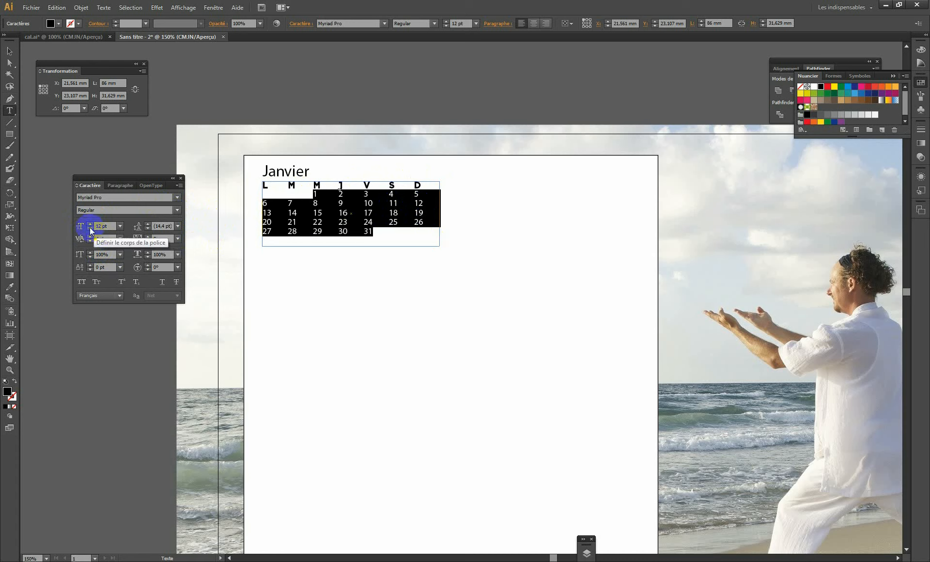
left_click(89, 228)
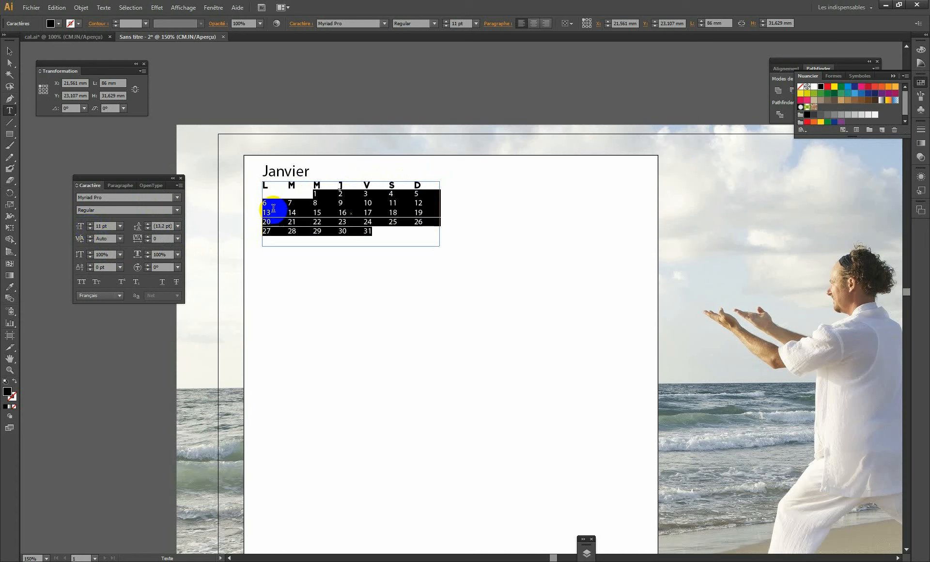
left_click(277, 170)
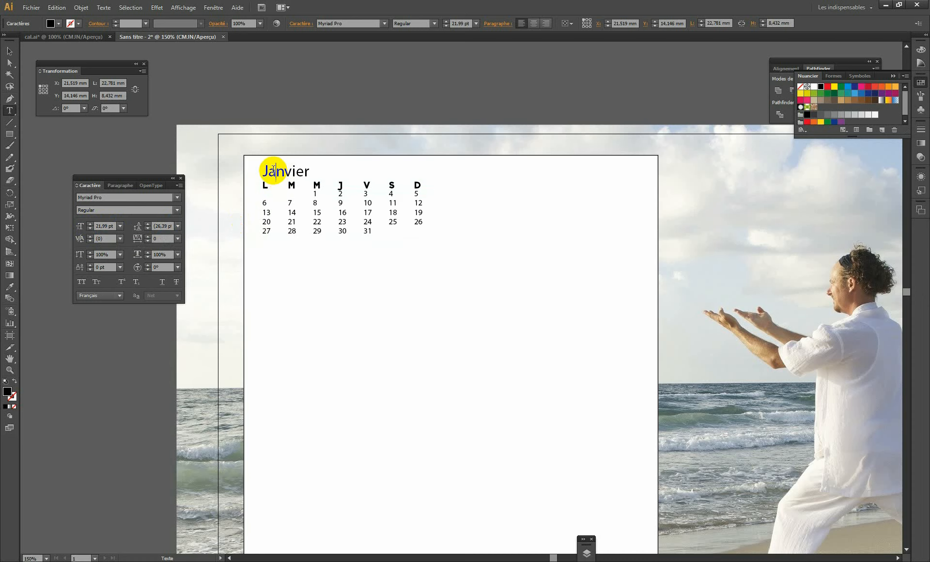
left_click(296, 184)
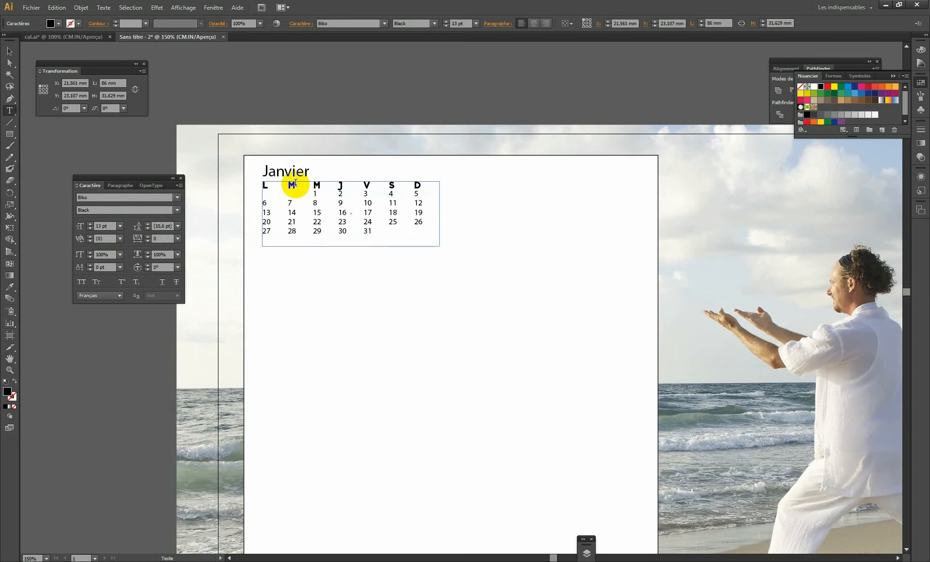
Step: Set the Janvier title to the Biko font in Bold style
mouse_move(268, 171)
left_mouse_down()
mouse_move(255, 170)
mouse_move(311, 167)
mouse_move(255, 174)
left_mouse_up()
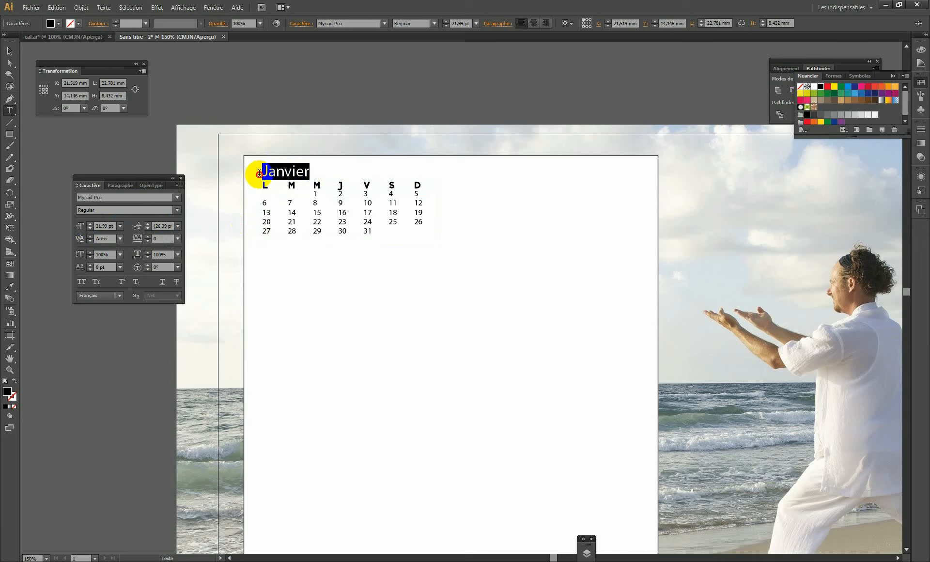
left_click(103, 198)
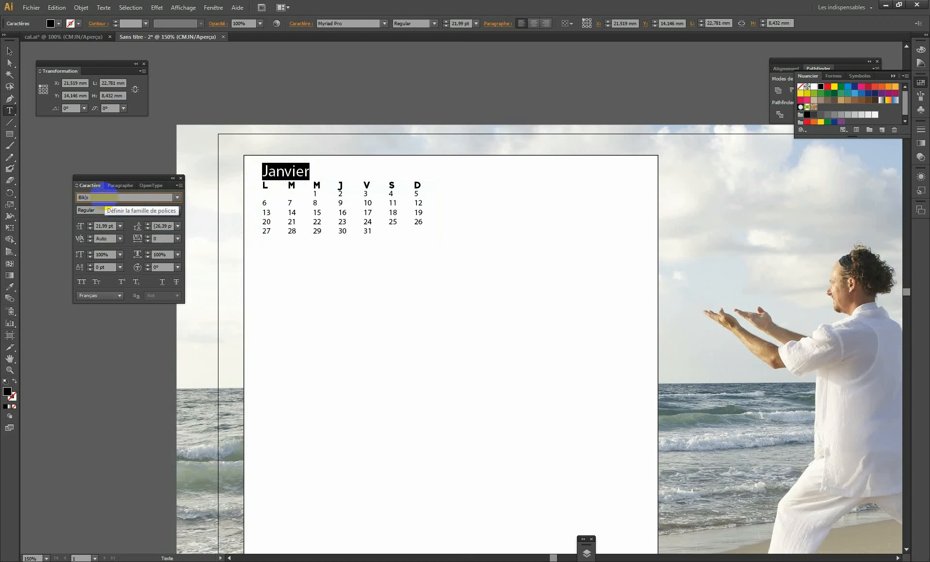
key("Return")
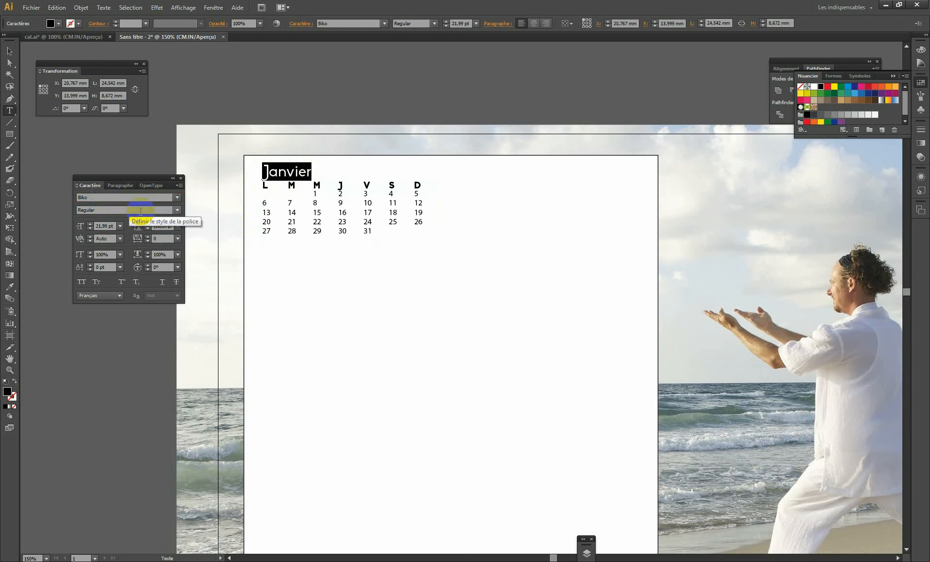
left_click(177, 209)
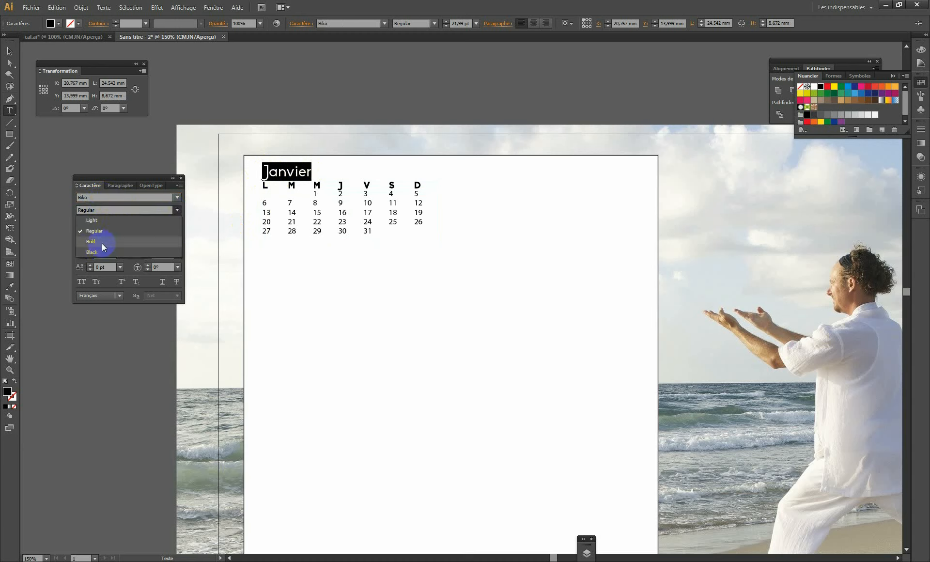
left_click(103, 240)
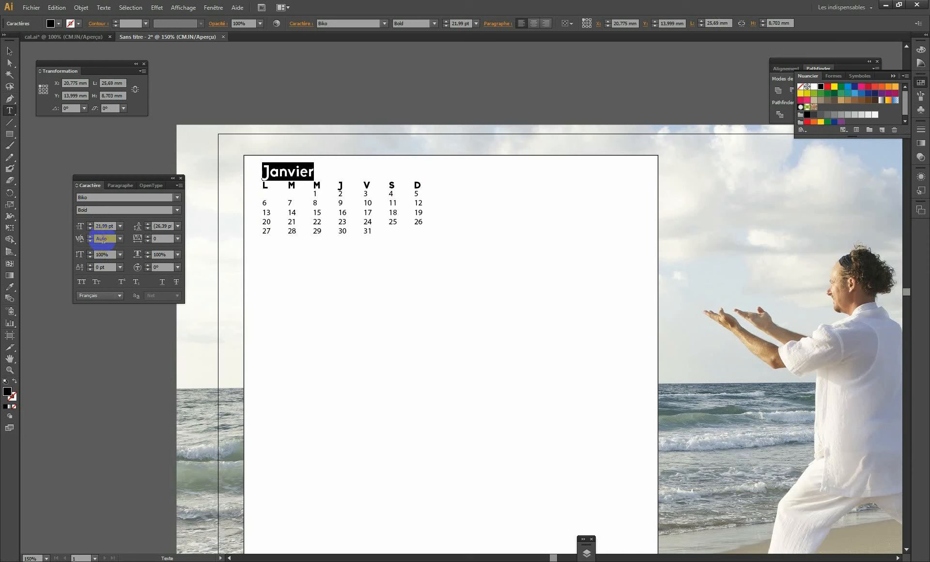
Step: Change only the initial J of the Janvier title to Biko's Black style
left_click(269, 170)
left_click_drag(268, 171, 260, 172)
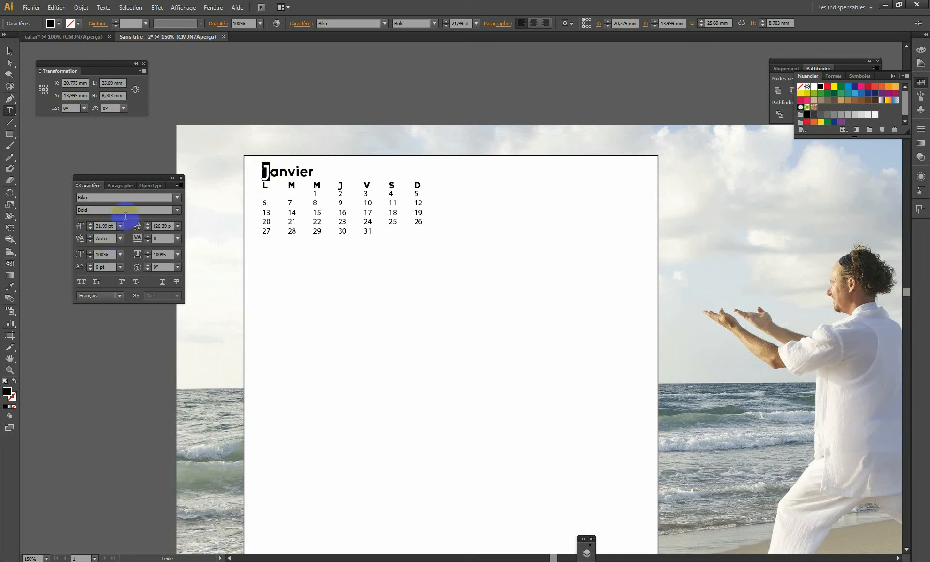
left_click(179, 210)
left_click(110, 247)
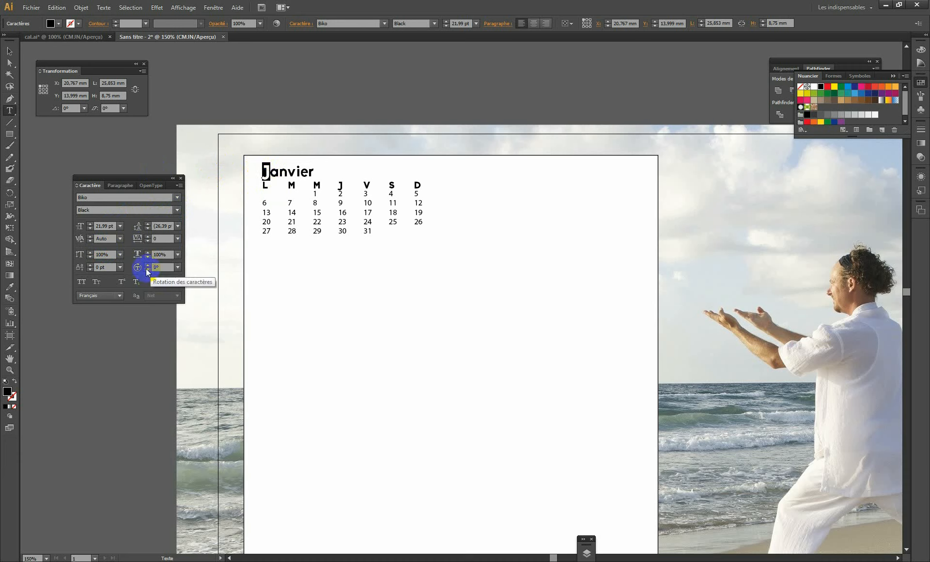
left_click(178, 211)
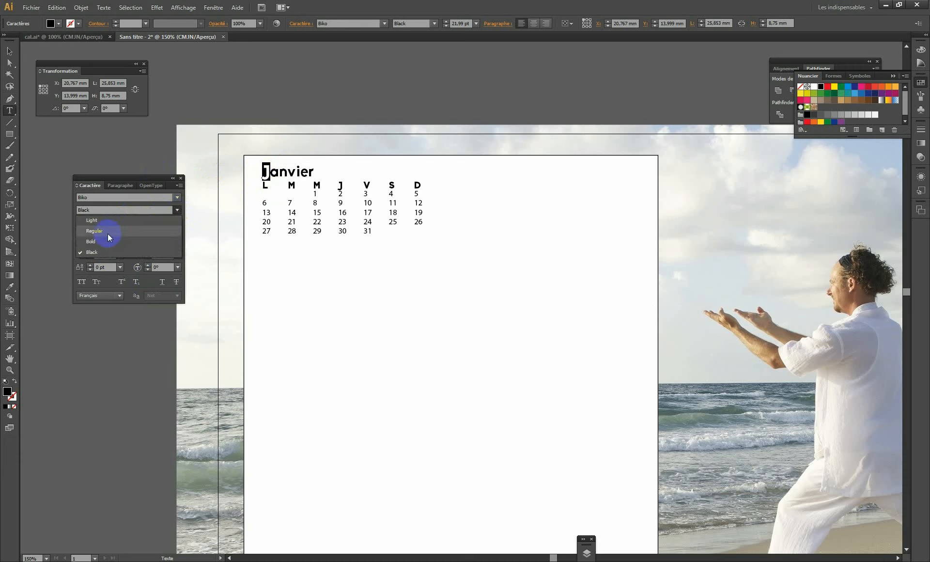
left_click(146, 177)
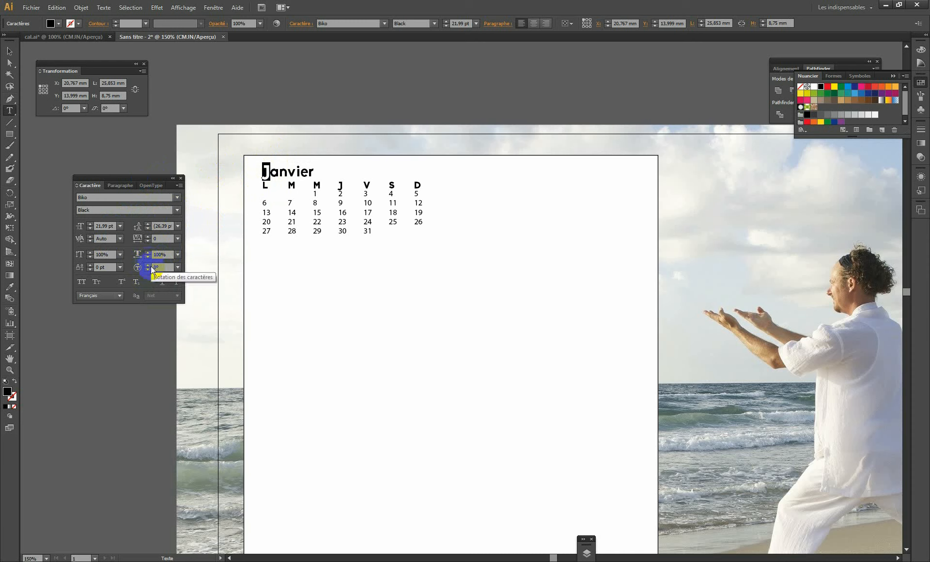
Step: Show all the character options and rotate the initial J of the Janvier title to -12°
left_click(76, 185)
left_click(77, 185)
left_click(87, 211)
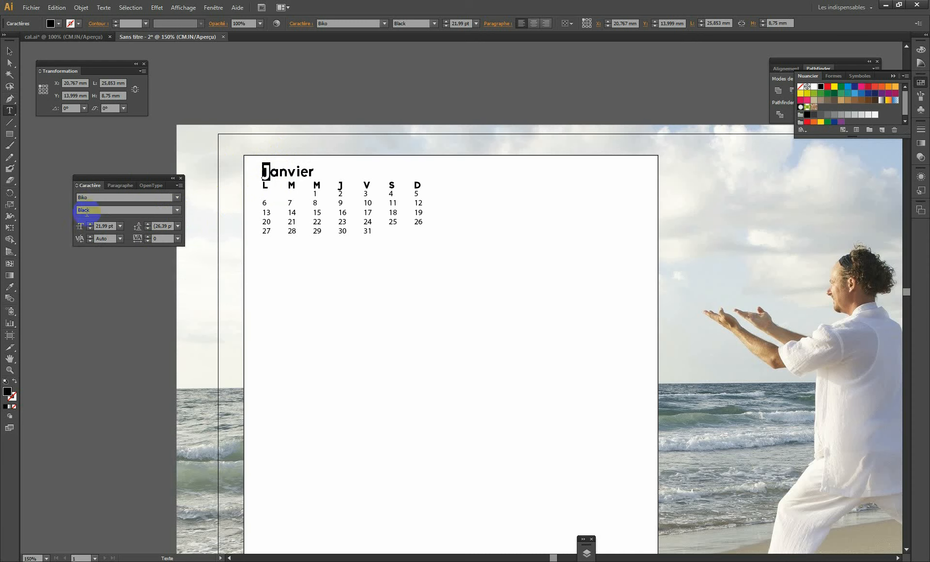
left_click(75, 185)
left_click(147, 270)
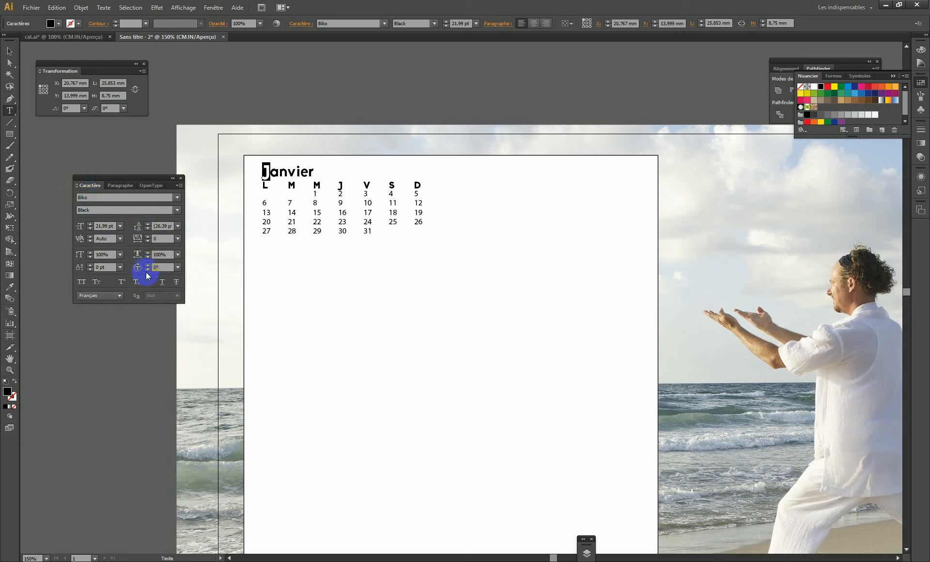
left_click(147, 270)
left_click(147, 270)
left_click(147, 270)
left_click(146, 270)
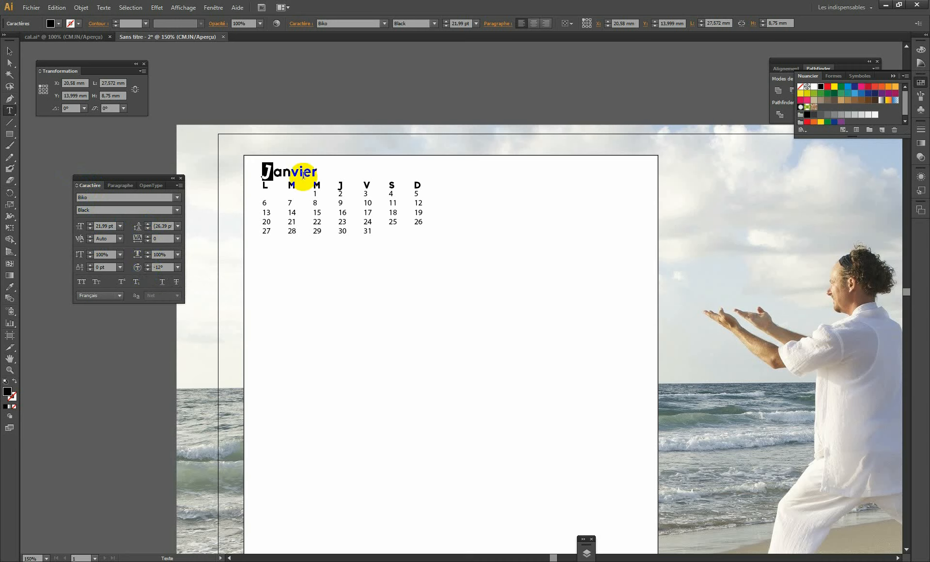
Step: Fill the initial J of the Janvier title with light blue and enlarge it to 24 pt
left_click(856, 95)
left_click(288, 168)
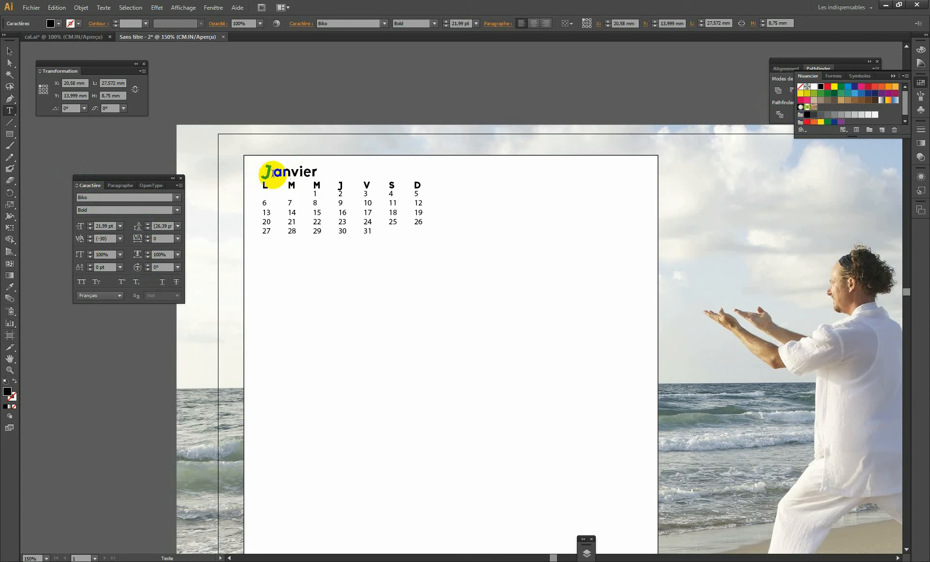
left_click_drag(272, 170, 257, 170)
left_click(90, 224)
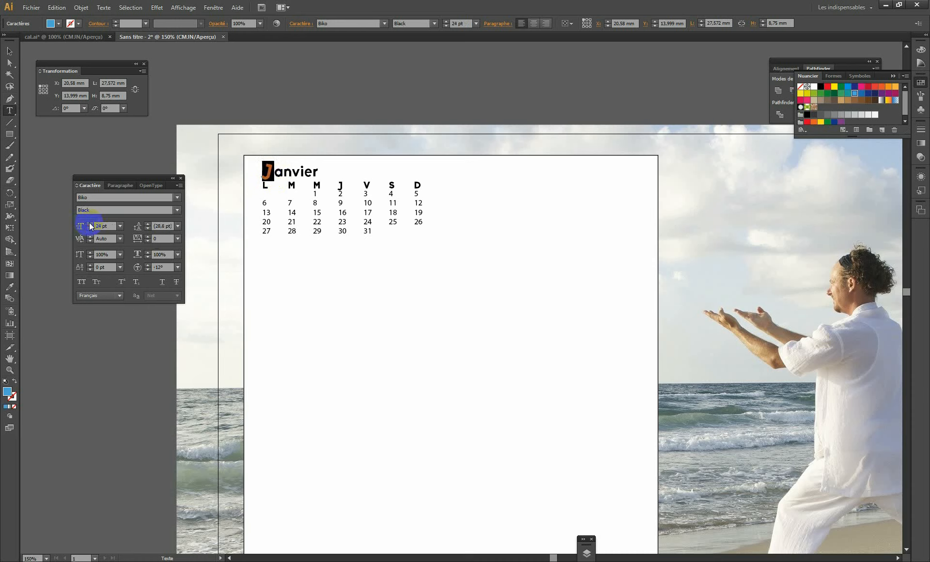
left_click(90, 224)
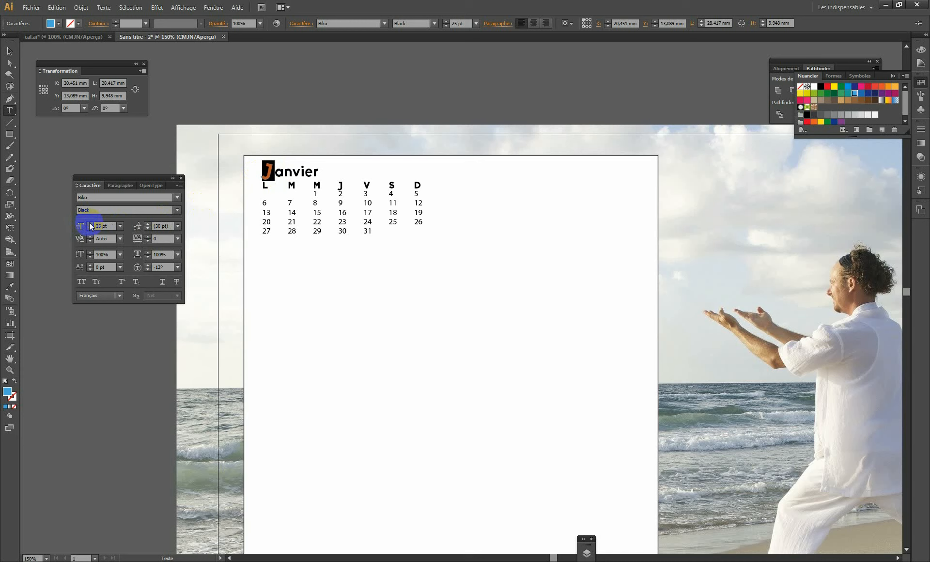
left_click(90, 228)
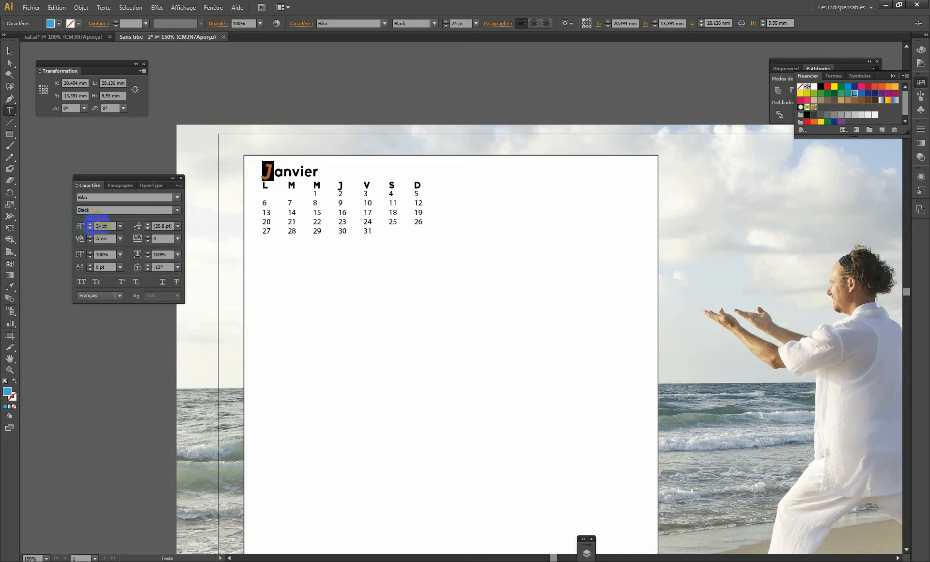
Step: Set the tracking of the blue initial J in the Janvier title to -80, bringing it closer to the following letters
left_click(9, 51)
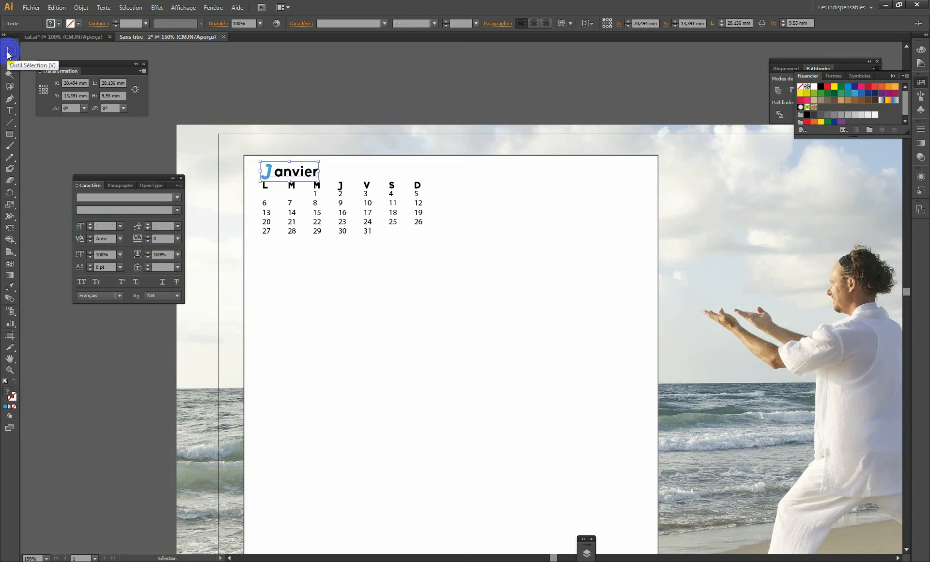
double_click(274, 170)
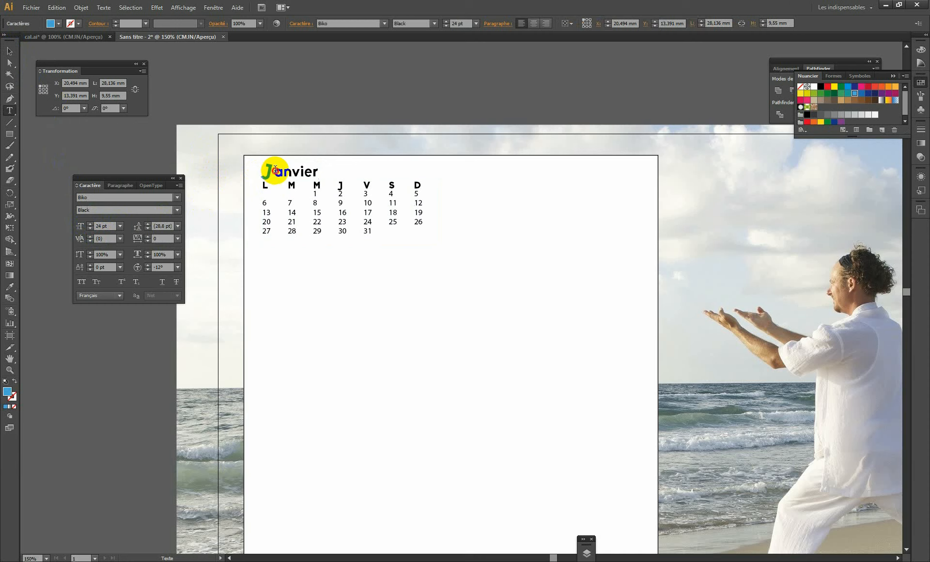
double_click(275, 170)
left_click(268, 171)
left_click_drag(270, 173, 261, 172)
left_click(148, 240)
left_click(148, 241)
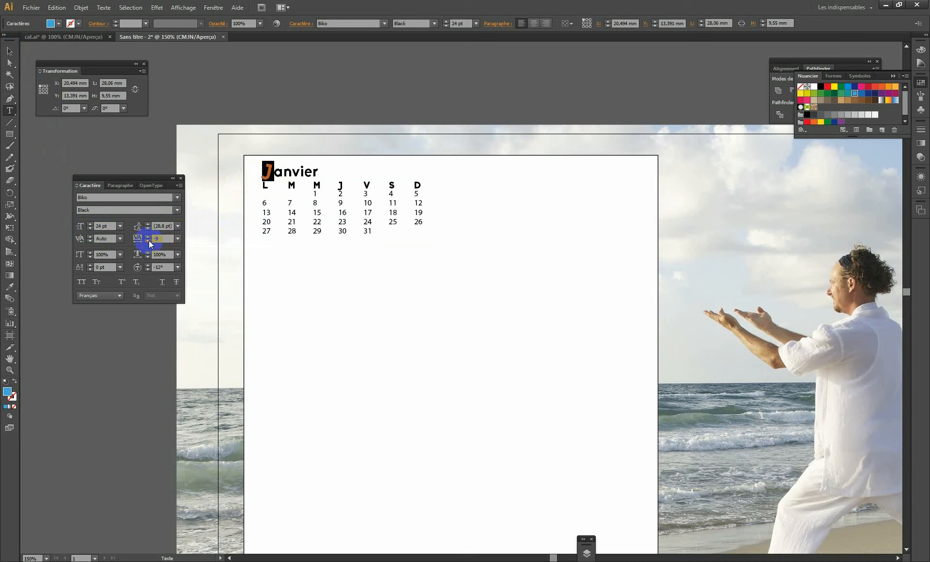
left_click_drag(149, 240, 149, 241)
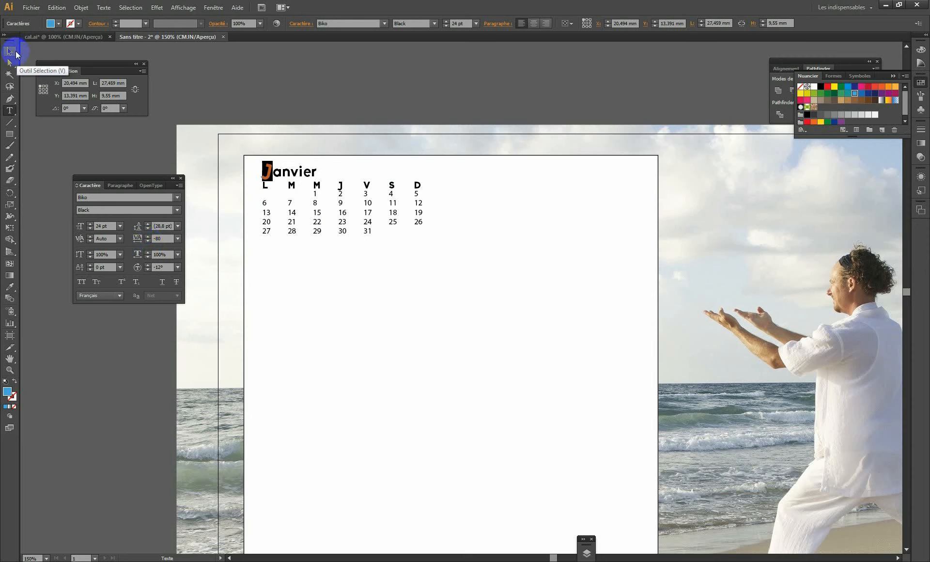
left_click(10, 51)
left_click(310, 135)
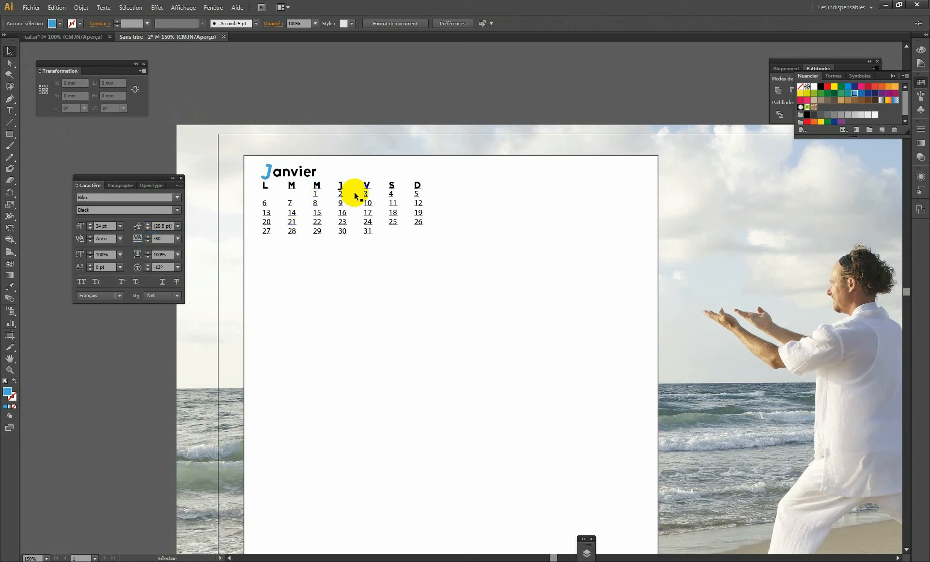
Step: Fill the D weekday header of the January date grid with red
double_click(414, 185)
left_click_drag(421, 185, 415, 188)
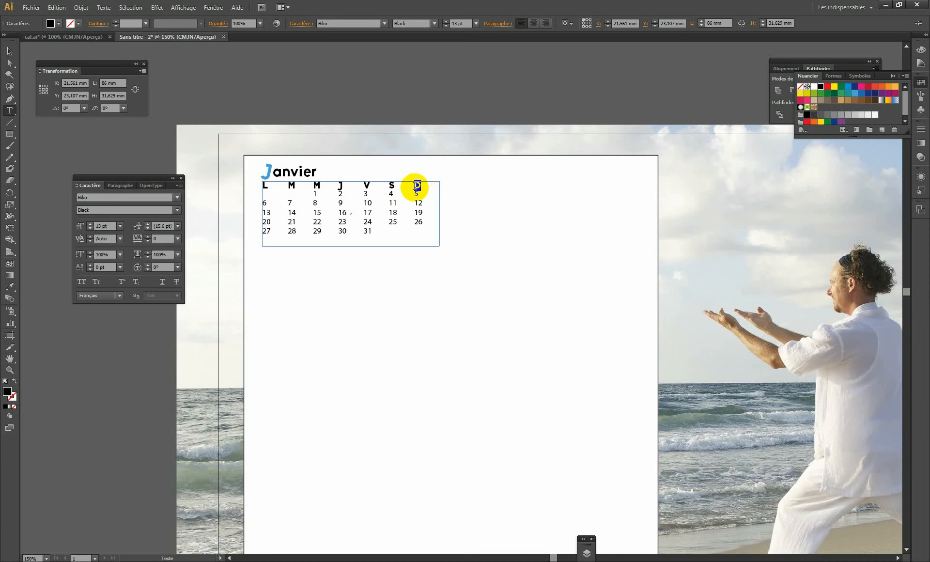
left_click(827, 86)
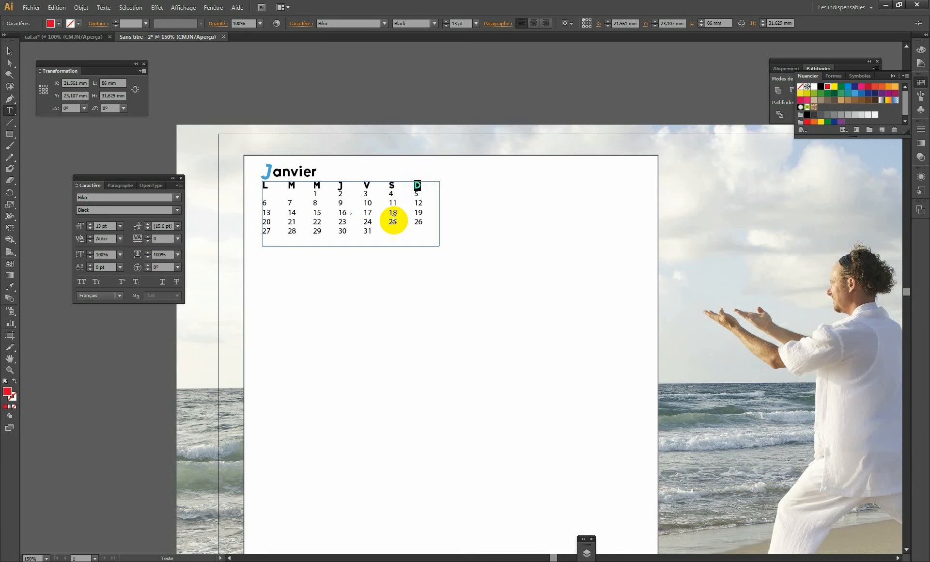
left_click(384, 203)
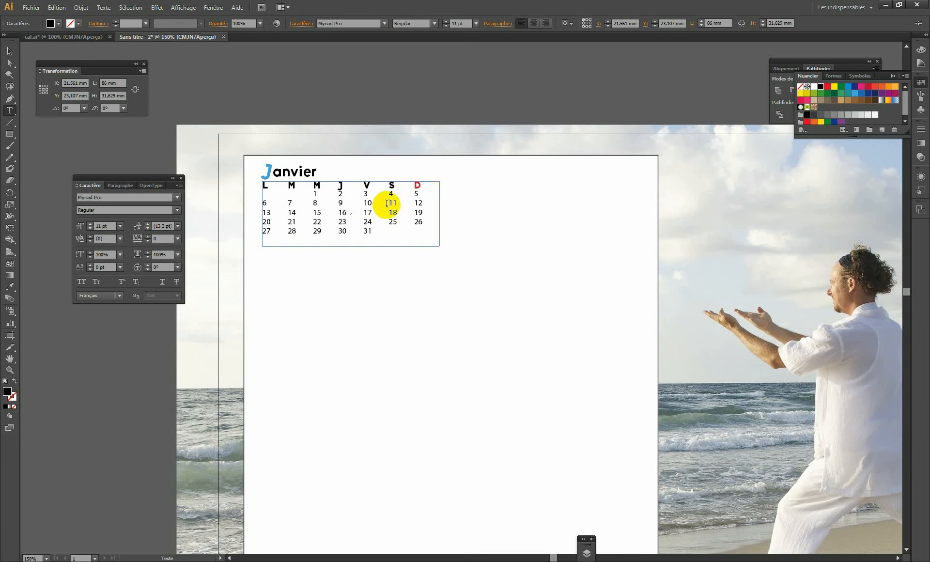
left_click(9, 51)
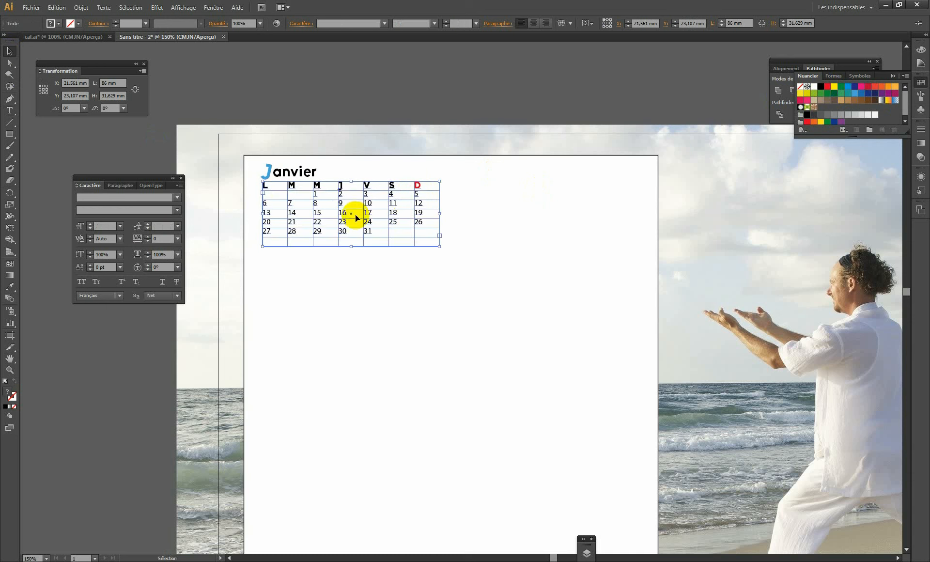
Step: Shift the January dates four columns along with tab characters before the 1, so the month starts under D
double_click(328, 196)
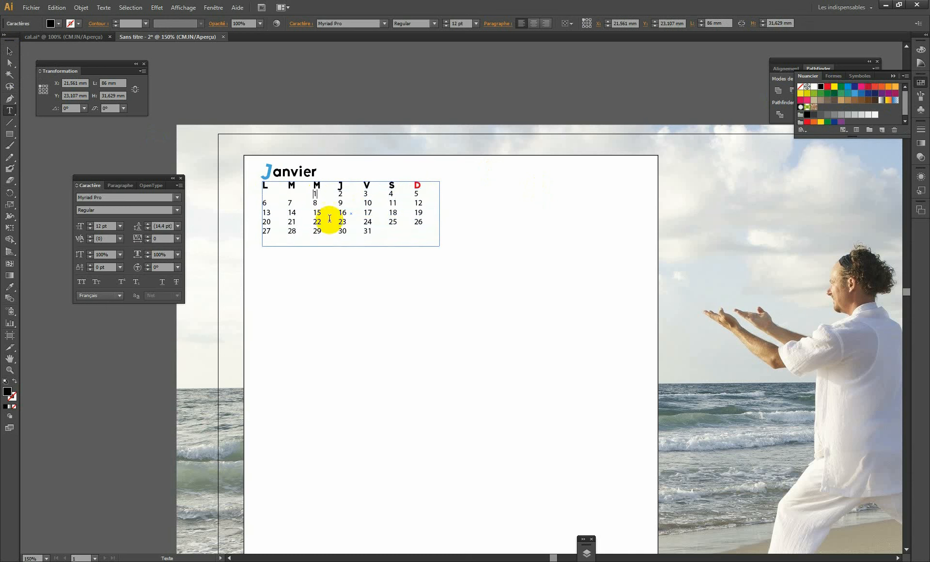
key("Tab")
key("Tab")
key("Tab")
key("Tab")
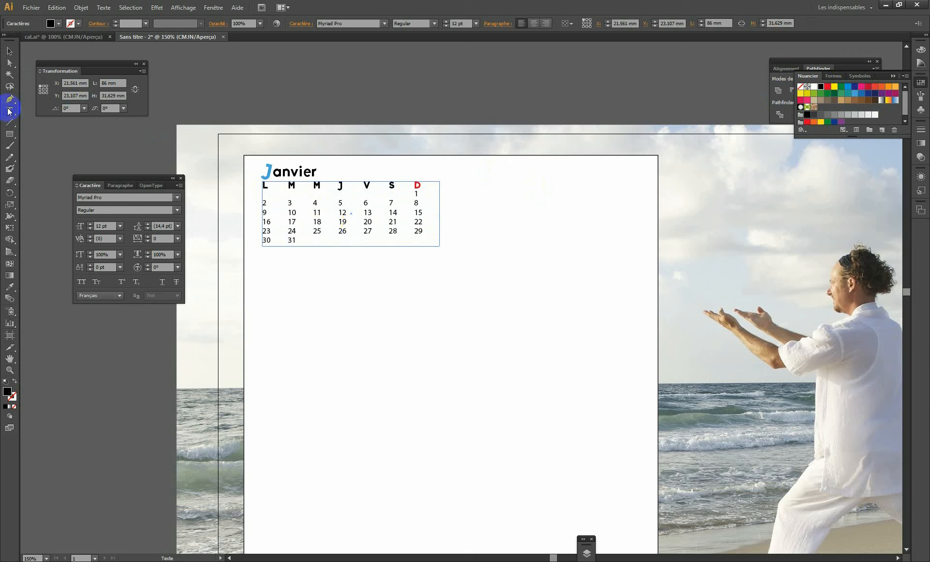
left_click(10, 51)
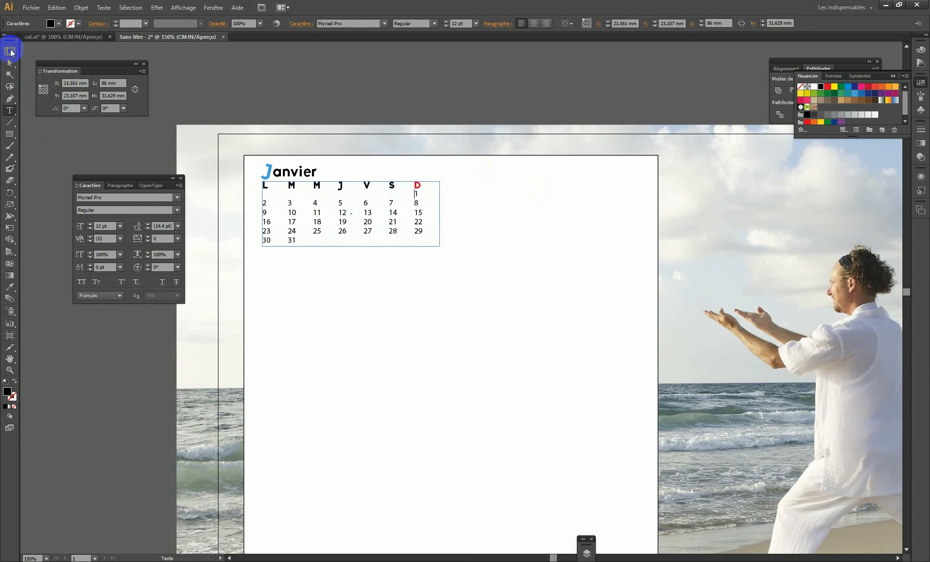
left_click(482, 228)
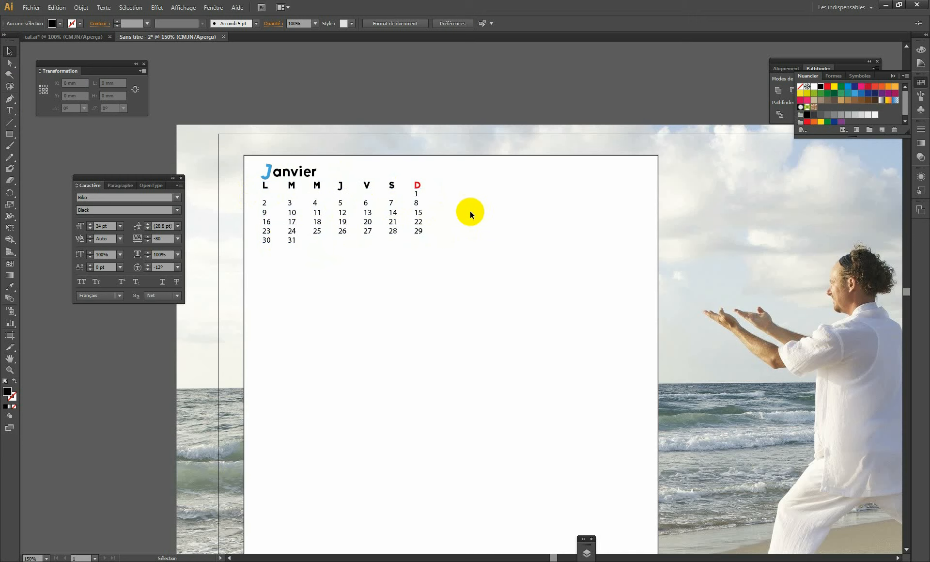
Step: Draw a horizontal line about 80 mm long beneath the first row of dates and give it a 1 pt stroke
left_click(9, 124)
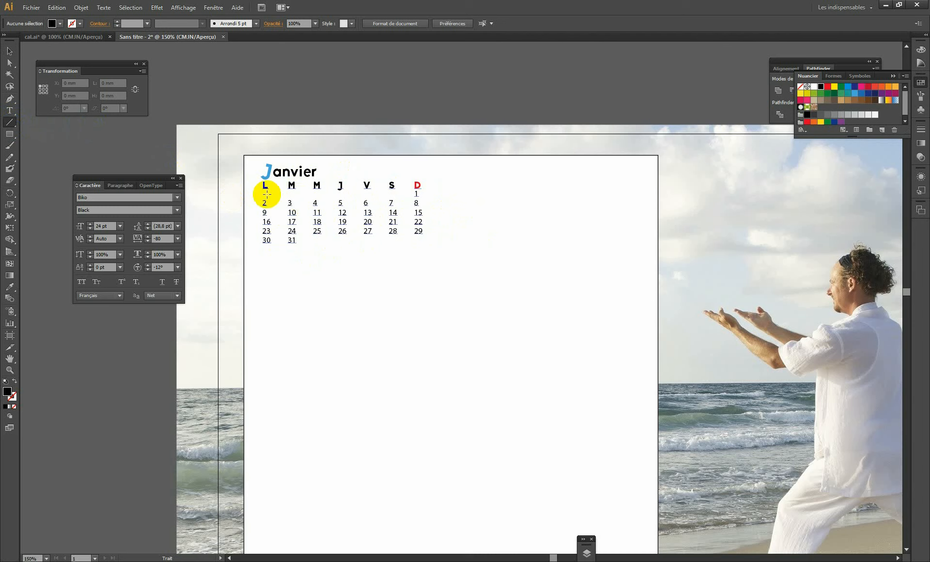
left_click_drag(263, 197, 429, 200)
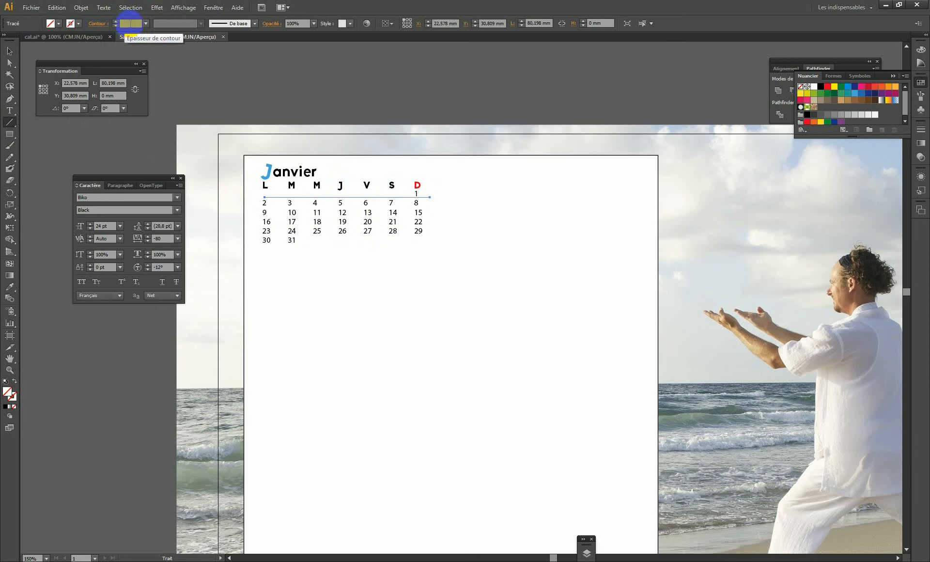
left_click(130, 22)
type("1")
key("Return")
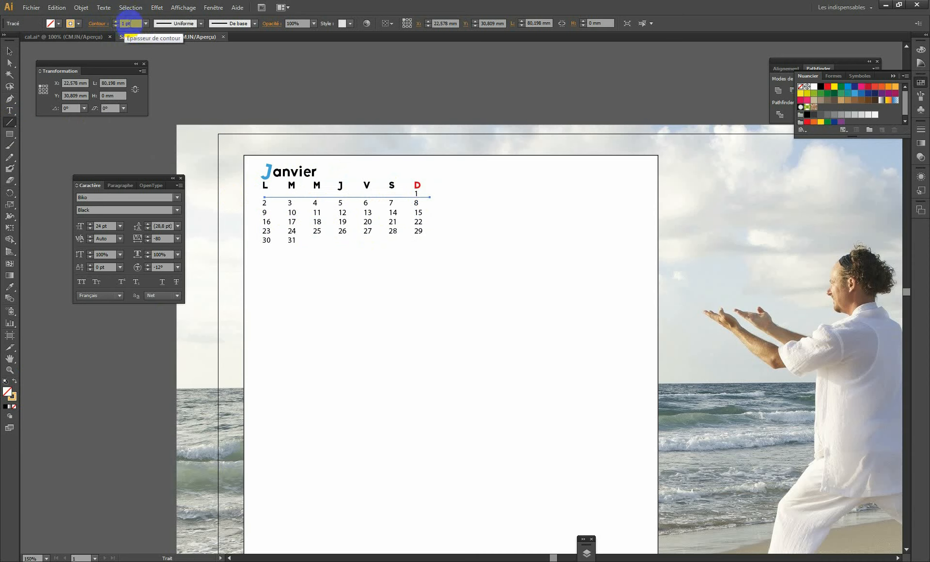
Step: Nudge the horizontal line left and slightly down to X 19,756 mm and Y 31,162 mm
left_click(10, 50)
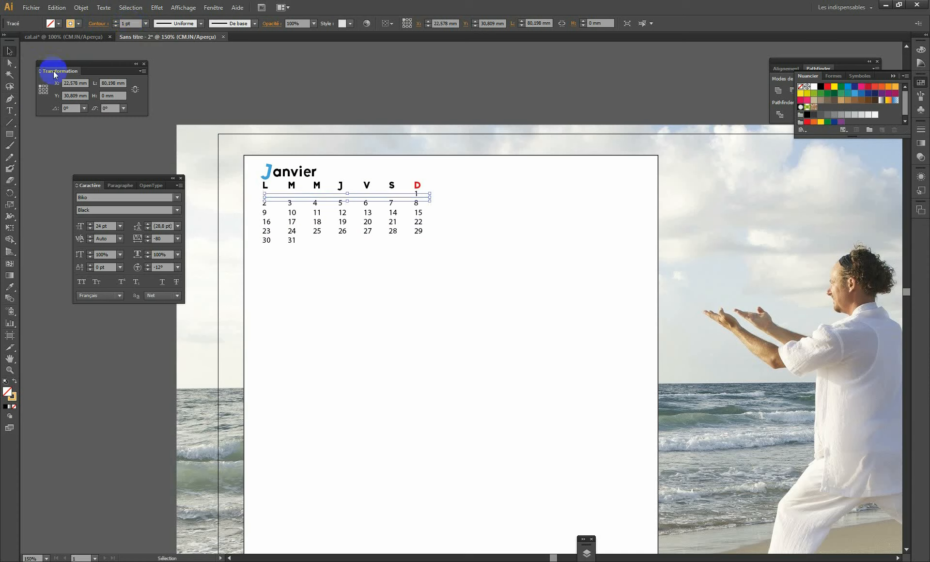
key("Left")
key("Left")
key("Left")
key("Left")
key("Left")
key("Down")
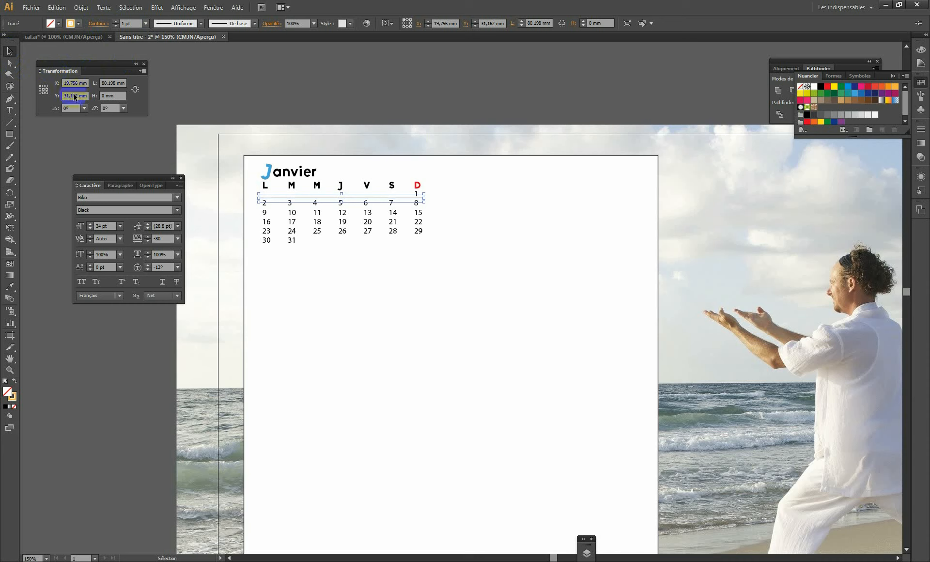
left_click(448, 126)
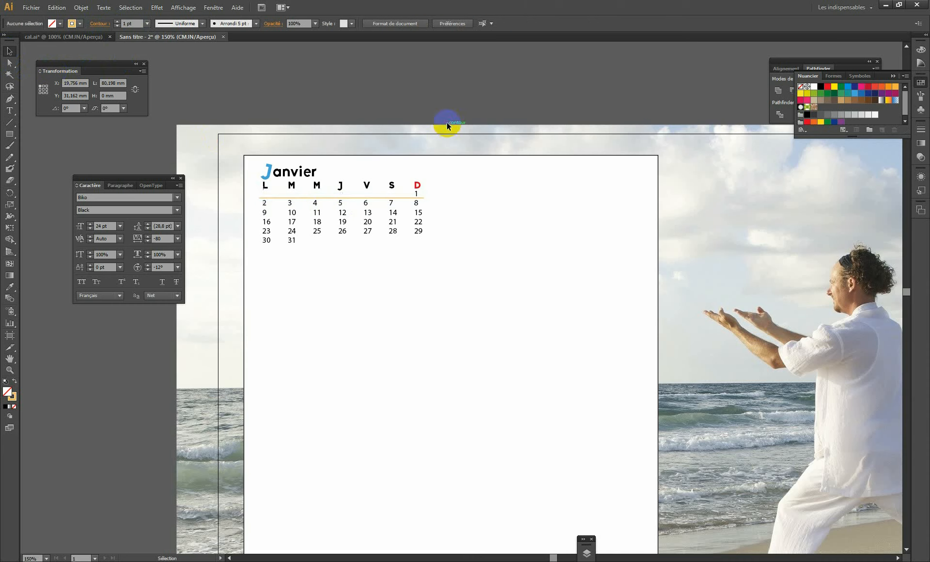
Step: Give the horizontal line the light blue of the initial J as its stroke, with no fill
left_click(408, 198)
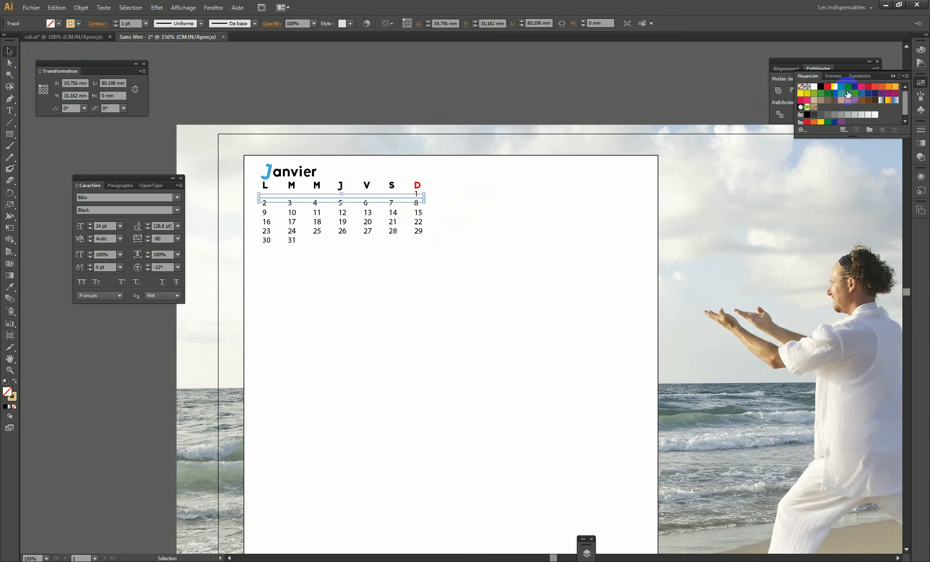
left_click(855, 93)
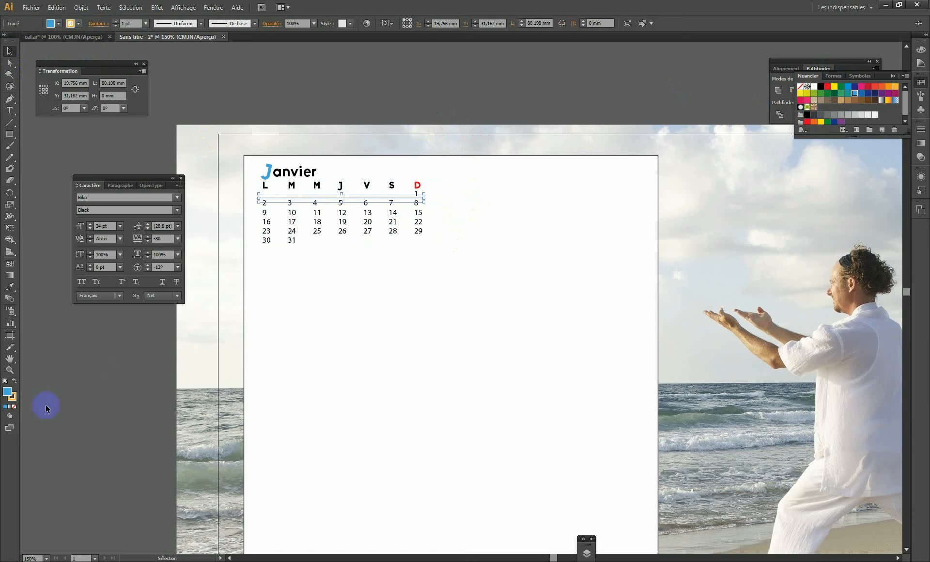
left_click(14, 381)
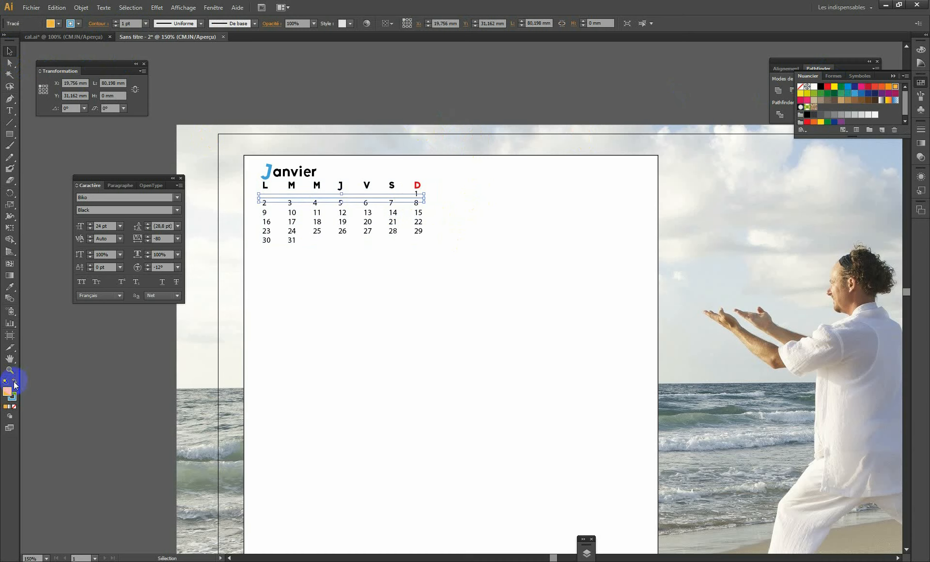
left_click(13, 406)
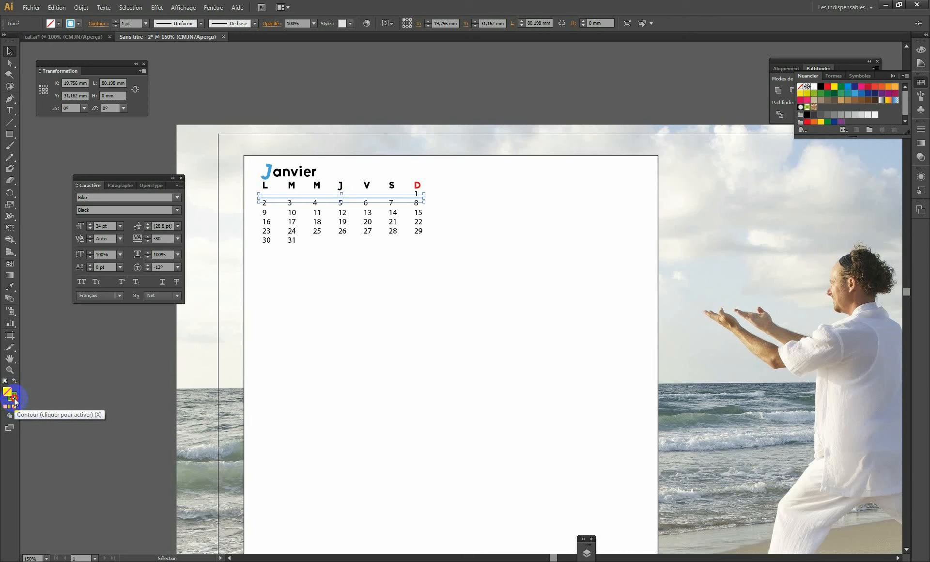
left_click(15, 400)
left_click(384, 116)
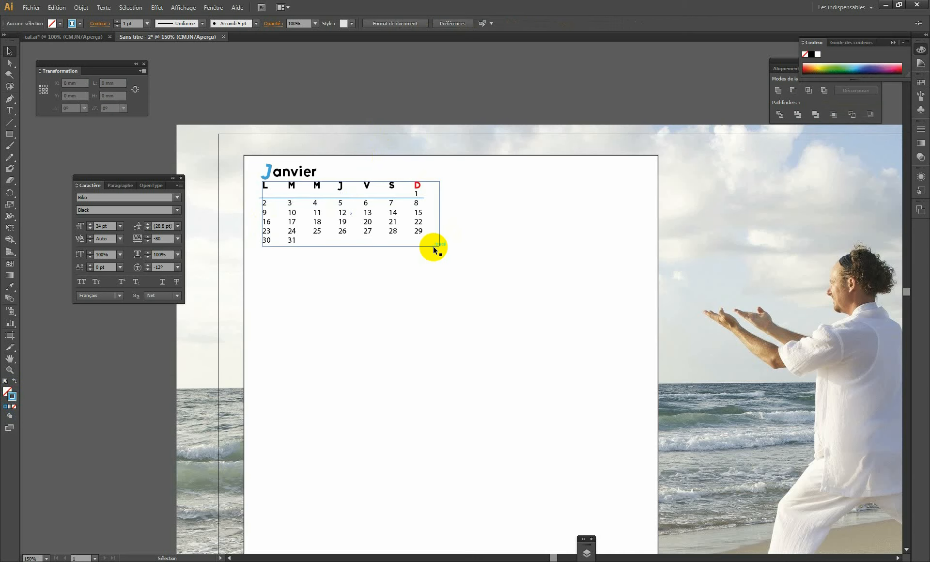
Step: Duplicate the light blue line straight down to just beneath the second row of dates, at Y 35,807 mm
left_click(417, 198)
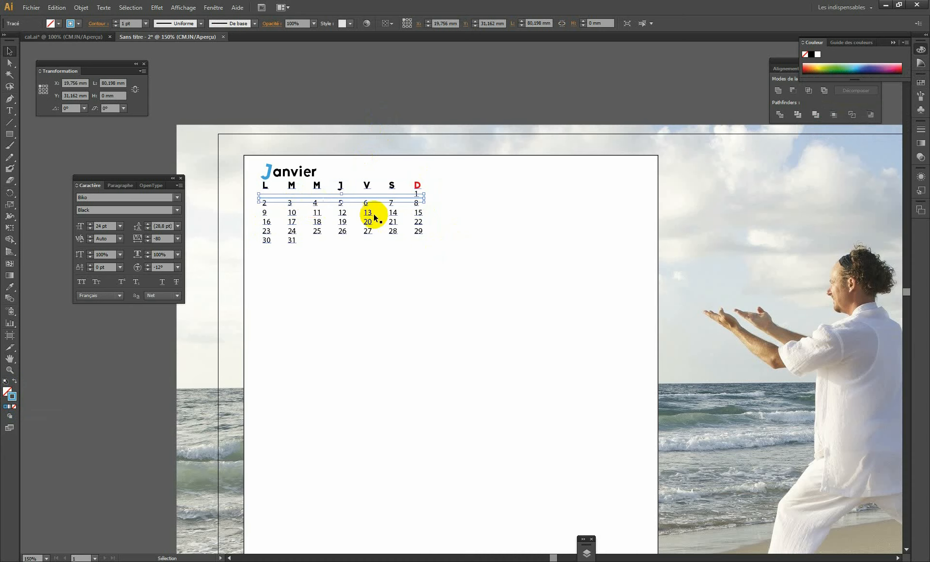
left_click(402, 219, "ctrl")
left_click_drag(414, 305, 425, 193)
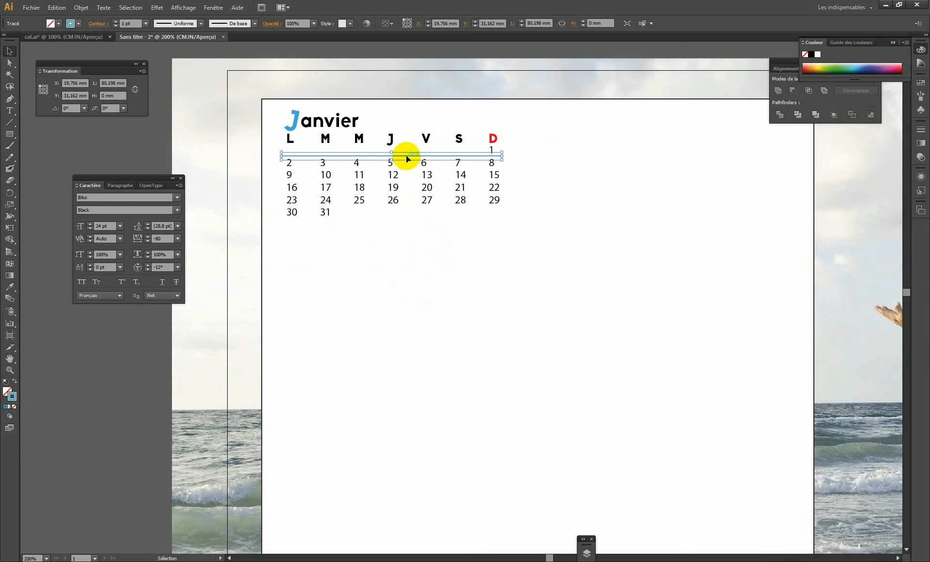
left_click(407, 156)
left_click_drag(407, 156, 411, 170)
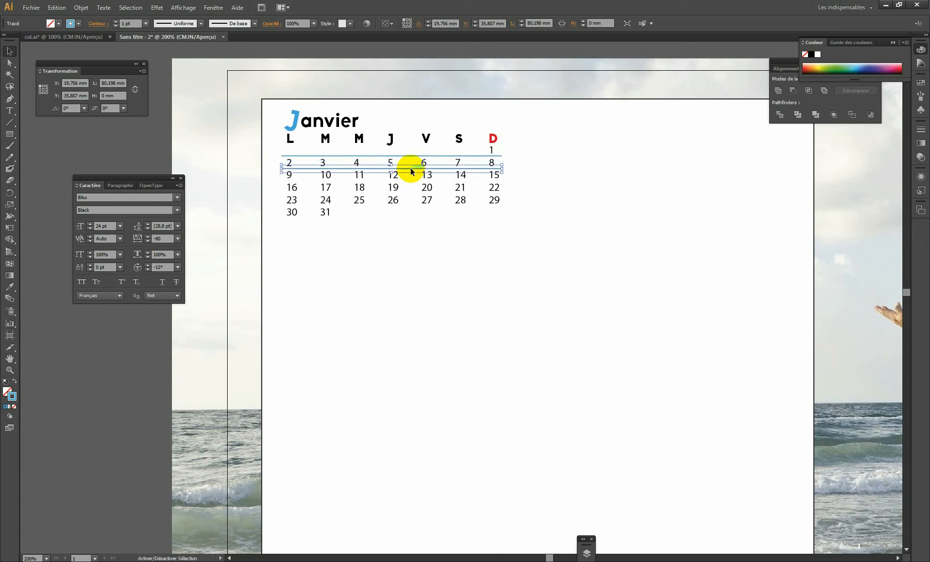
Step: Repeat the line duplication three times to place evenly spaced lines beneath the third, fourth and fifth date rows
left_click(569, 200)
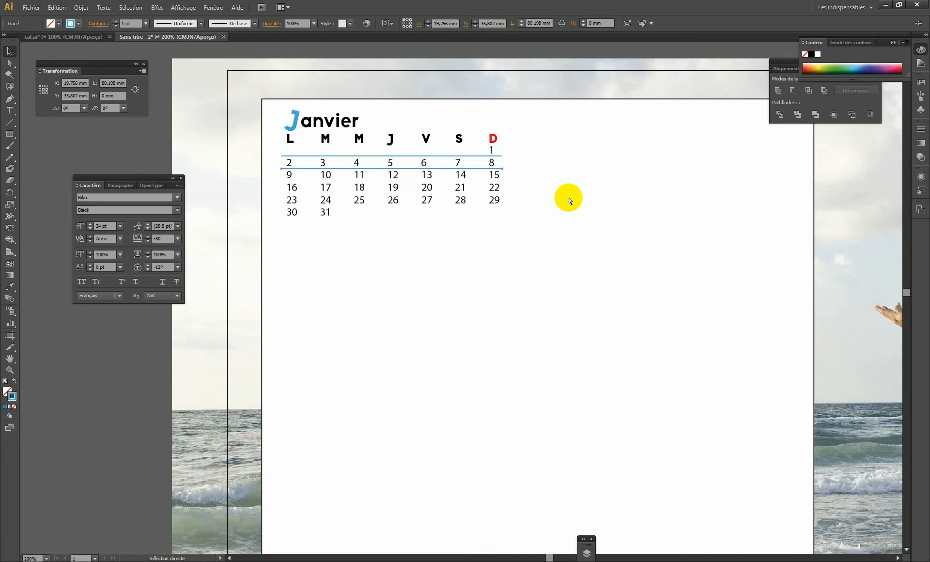
key("ctrl+d")
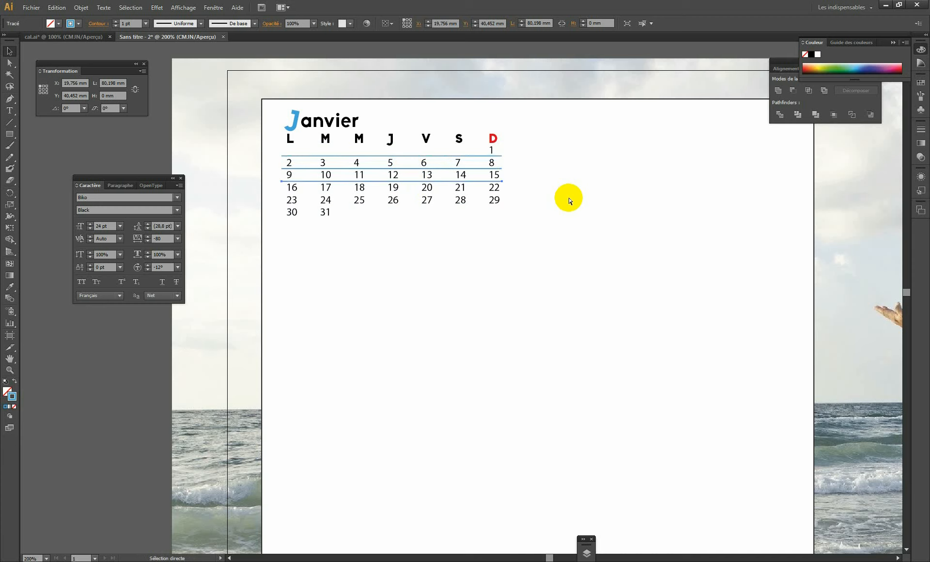
key("ctrl+d")
key("ctrl+d")
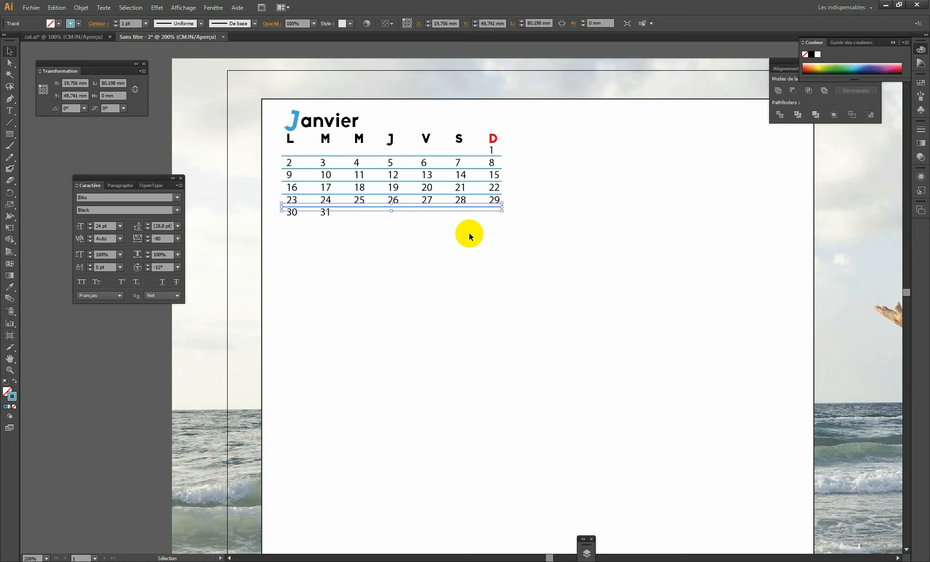
left_click(641, 223)
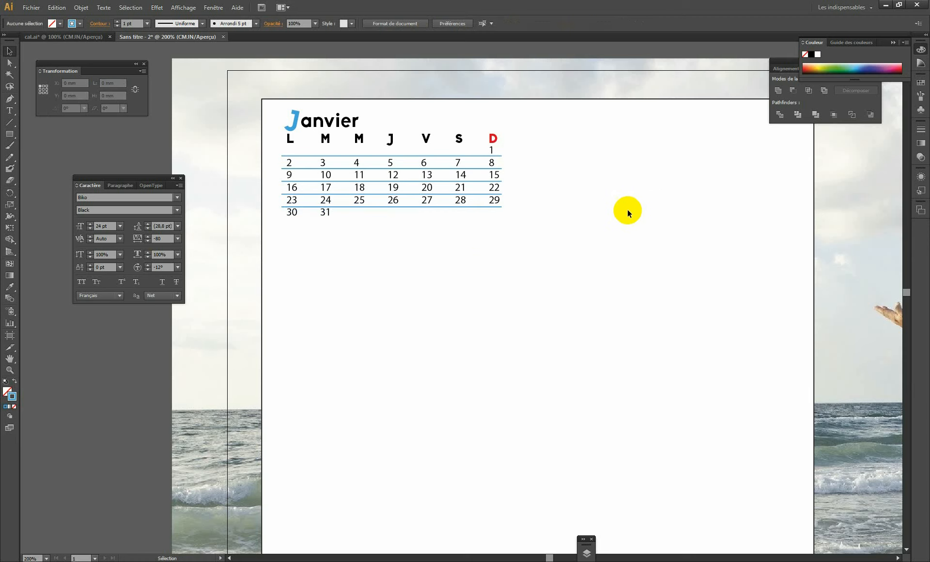
Step: Copy the uppermost light blue line, paste it in front, and rotate the pasted copy to vertical
left_click(489, 155)
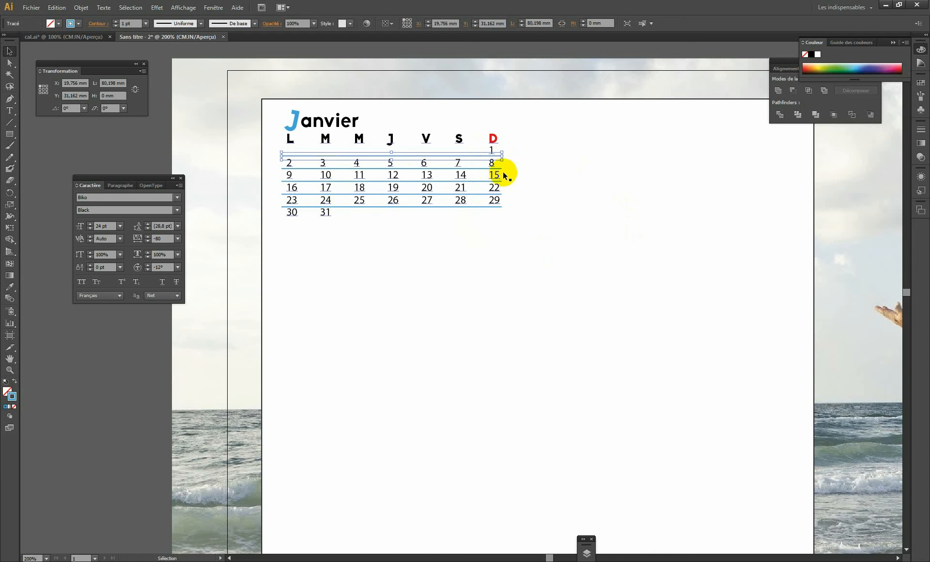
left_click(590, 162)
left_click(484, 155)
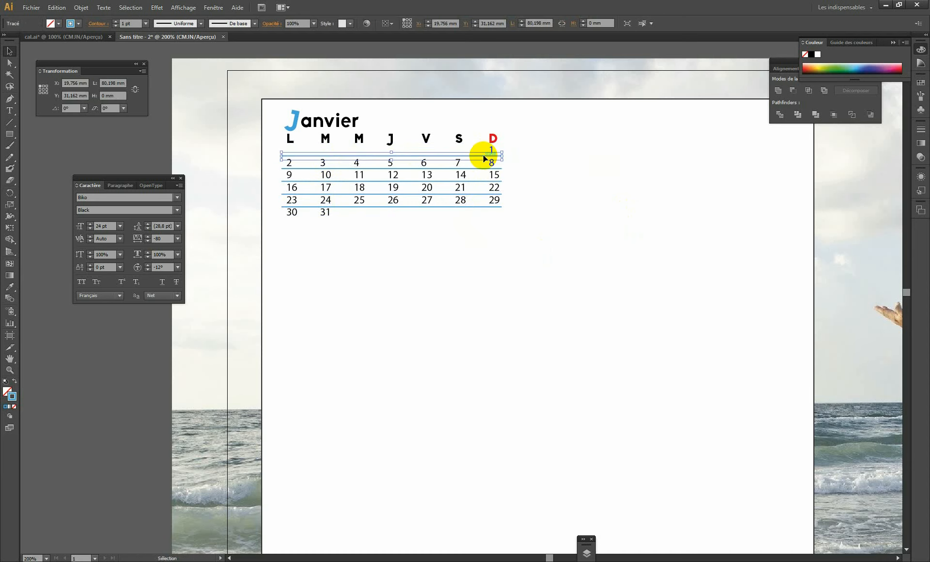
left_click(57, 7)
left_click(73, 54)
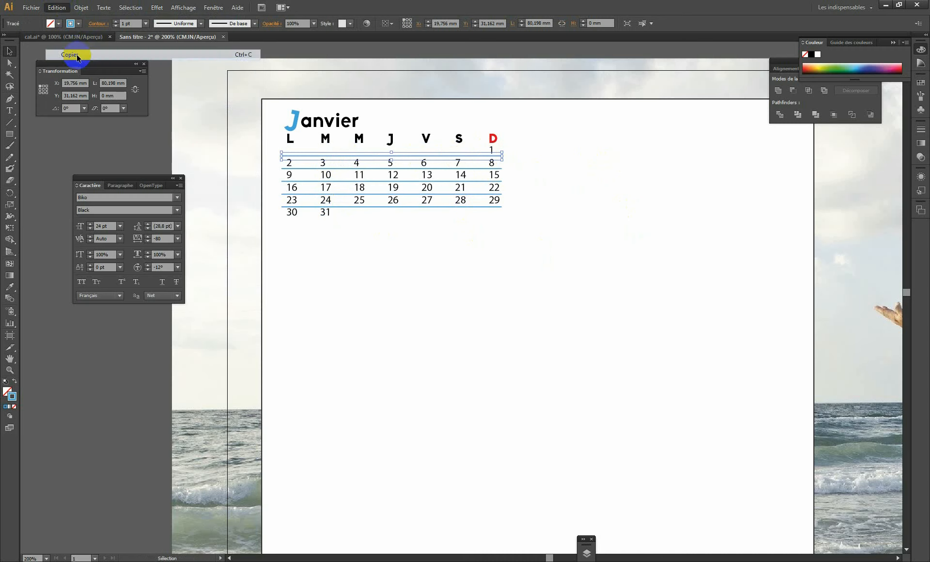
left_click(57, 8)
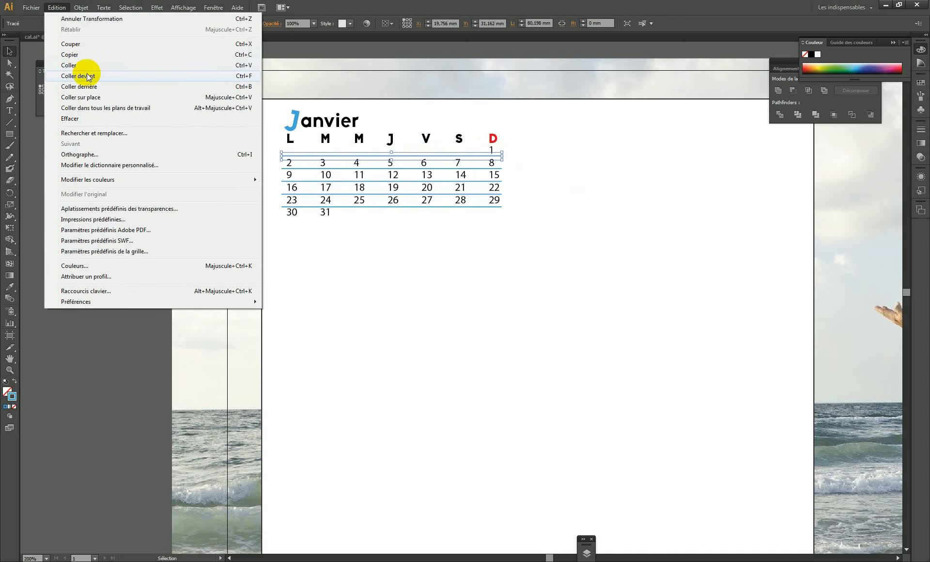
left_click(92, 75)
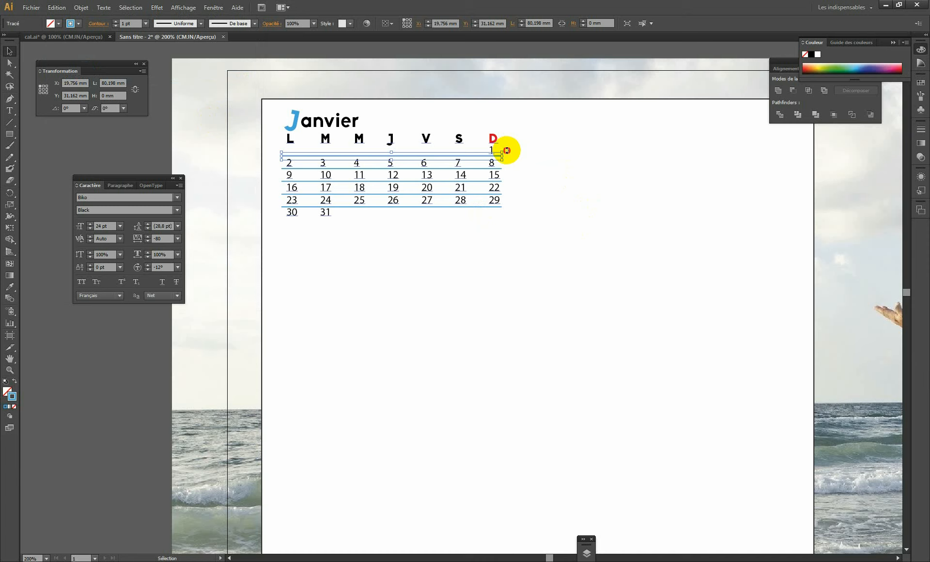
left_click_drag(506, 150, 410, 267)
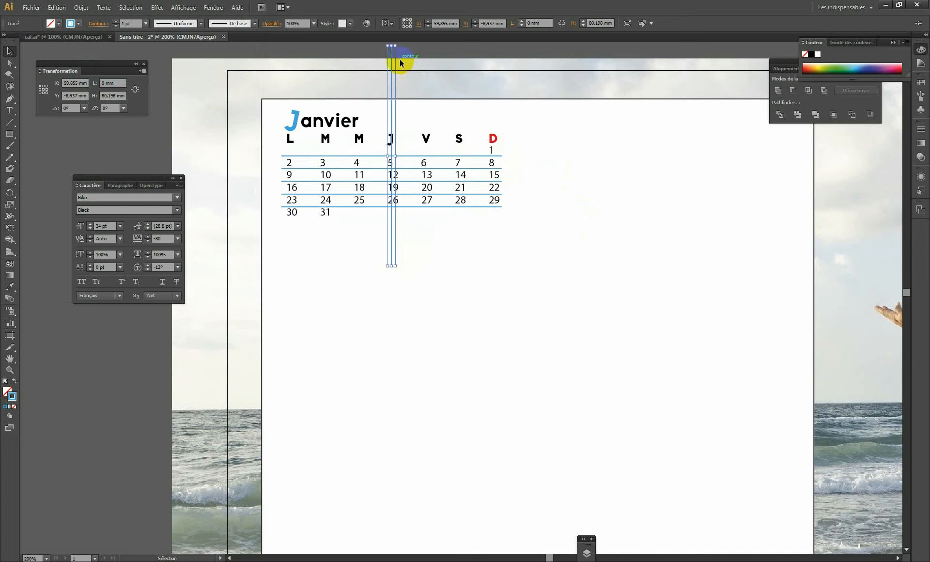
Step: Move the vertical line between the L and first M columns and shorten it to about 26 mm, spanning only the date rows
left_click_drag(390, 52, 306, 134)
left_click_drag(306, 294, 314, 218)
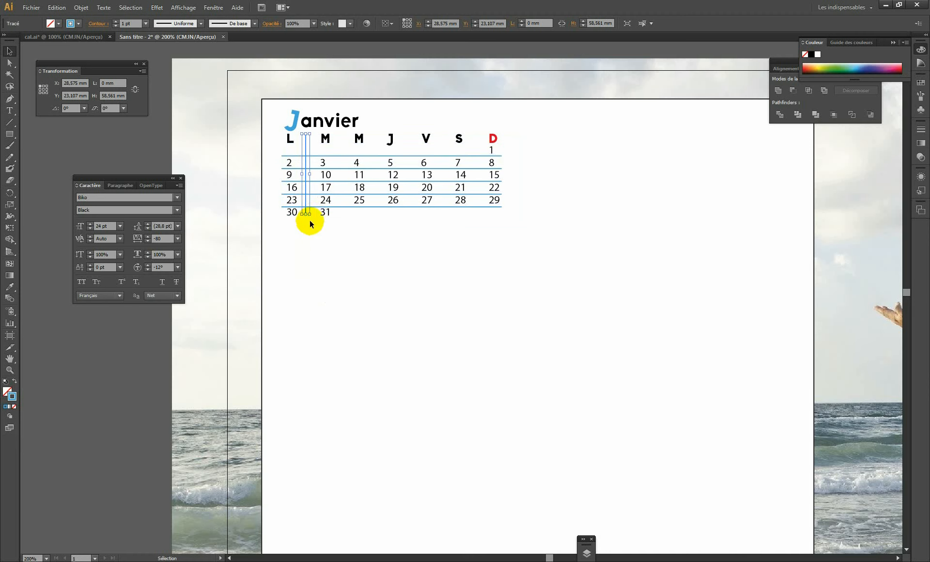
left_click(216, 137)
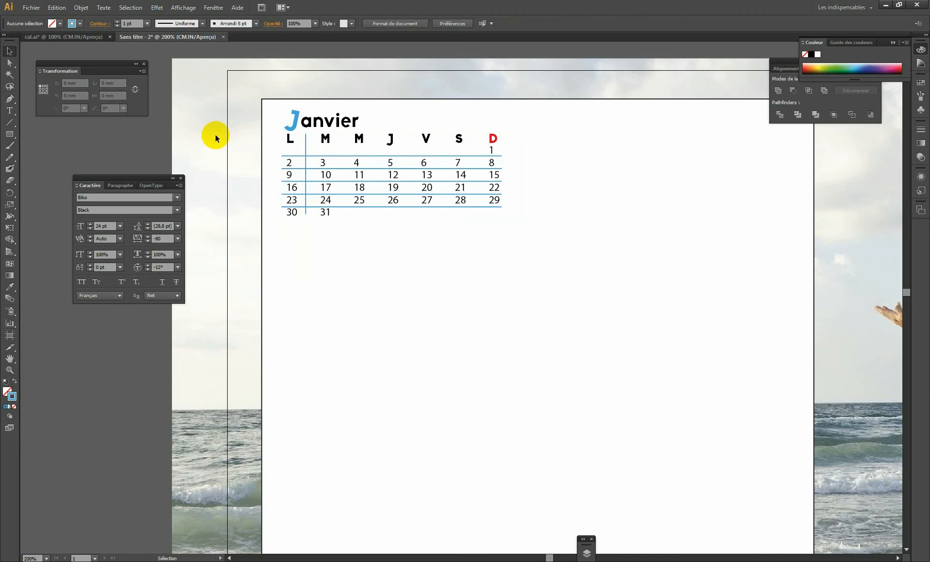
left_click(305, 140)
left_click_drag(306, 136, 305, 143)
left_click(184, 155)
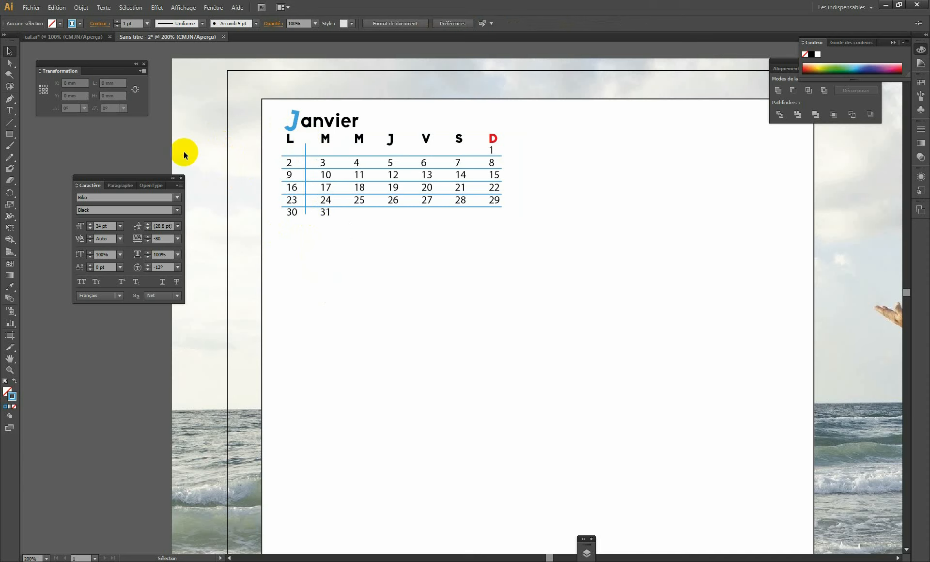
Step: Copy the vertical line about 13.2 mm to the right and repeat the copy until six lines reach the Sunday column
left_click(306, 144)
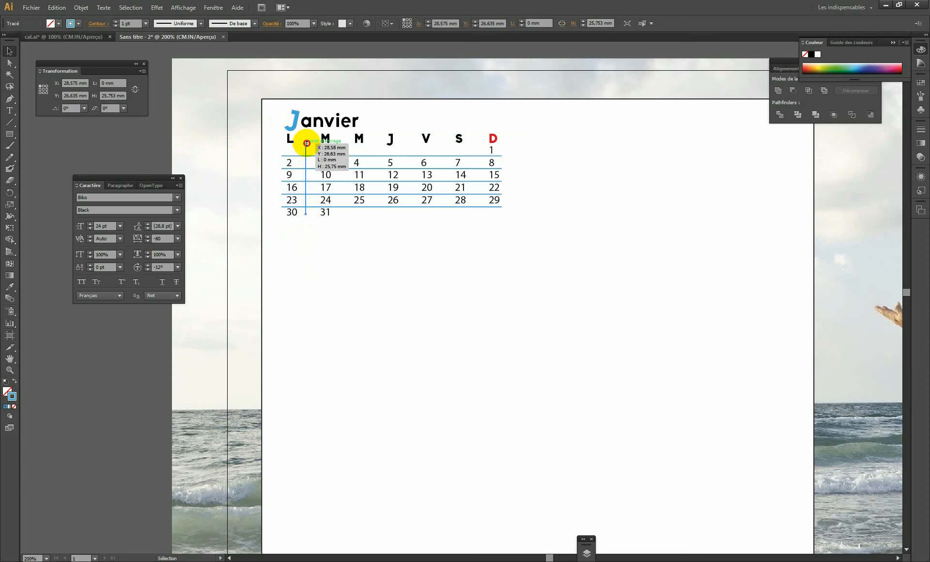
left_click_drag(306, 152, 342, 157)
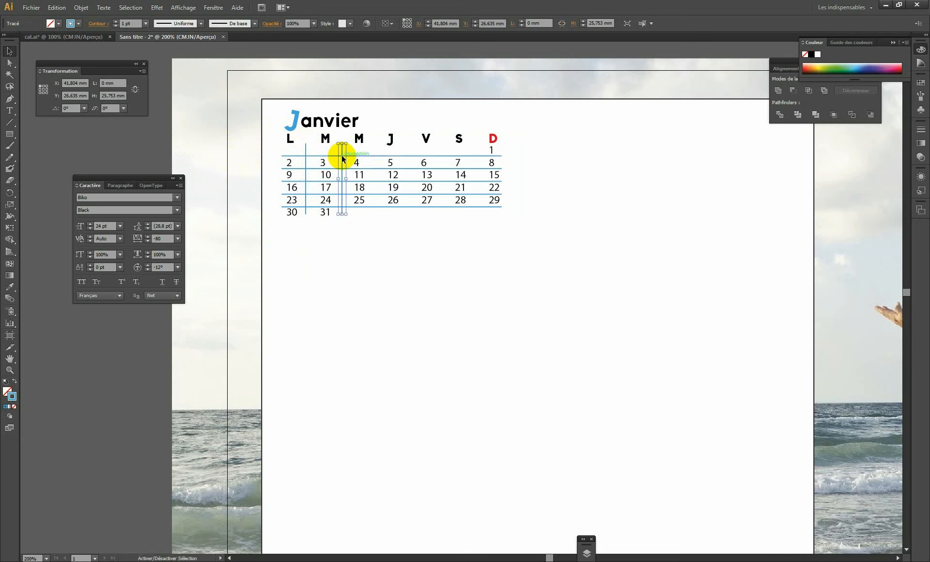
key("ctrl+d")
key("ctrl+d")
key("ctrl+d")
key("ctrl+d")
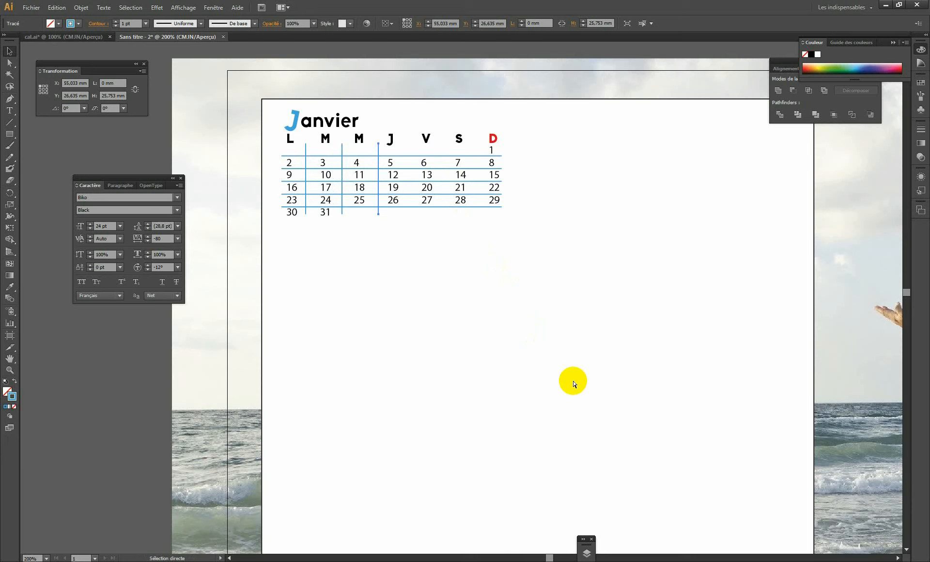
key("ctrl+d")
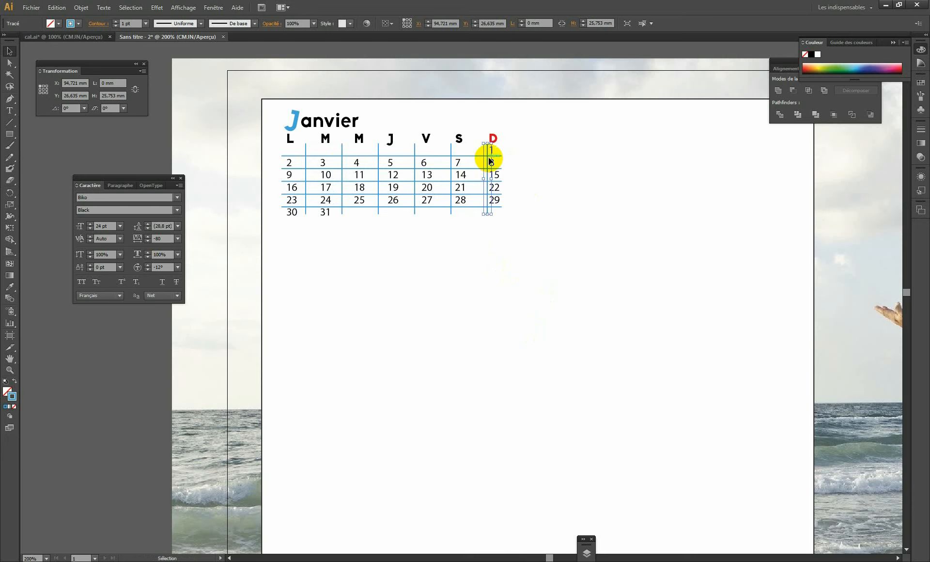
Step: Move the last vertical line horizontally into the gap between the S and D columns, at X 91.369 mm
left_click_drag(491, 162, 477, 165)
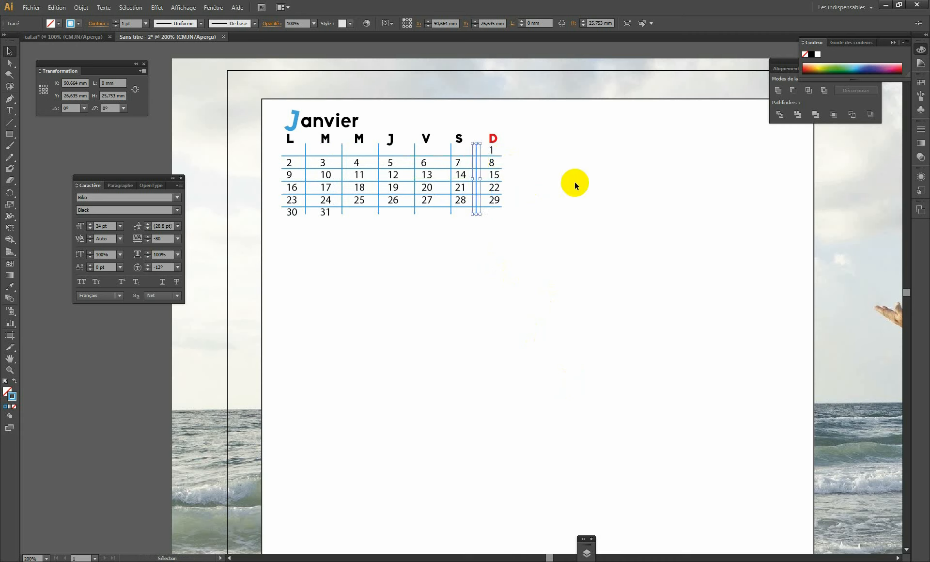
key("Right")
key("Right")
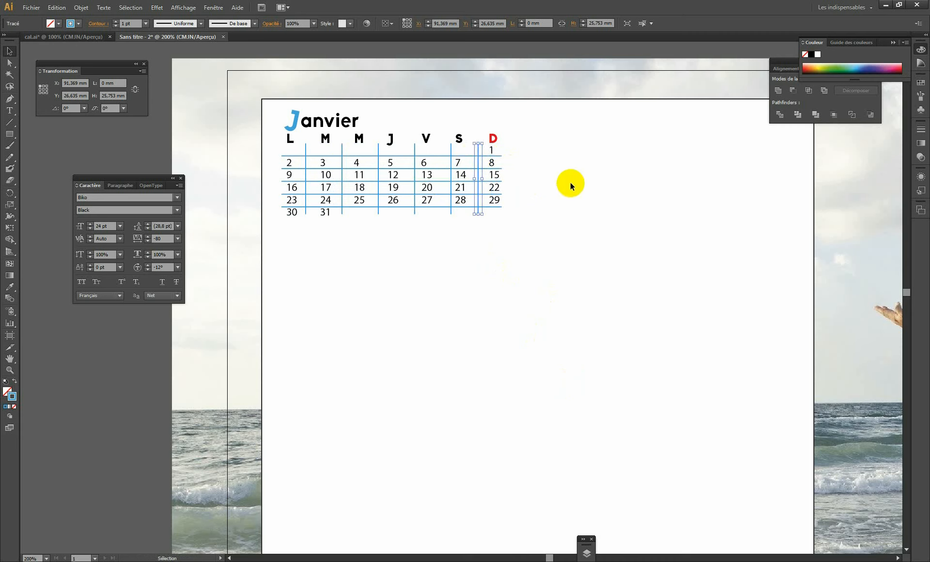
Step: Distribute the six vertical lines evenly by their horizontal centres
left_click(451, 147, "shift")
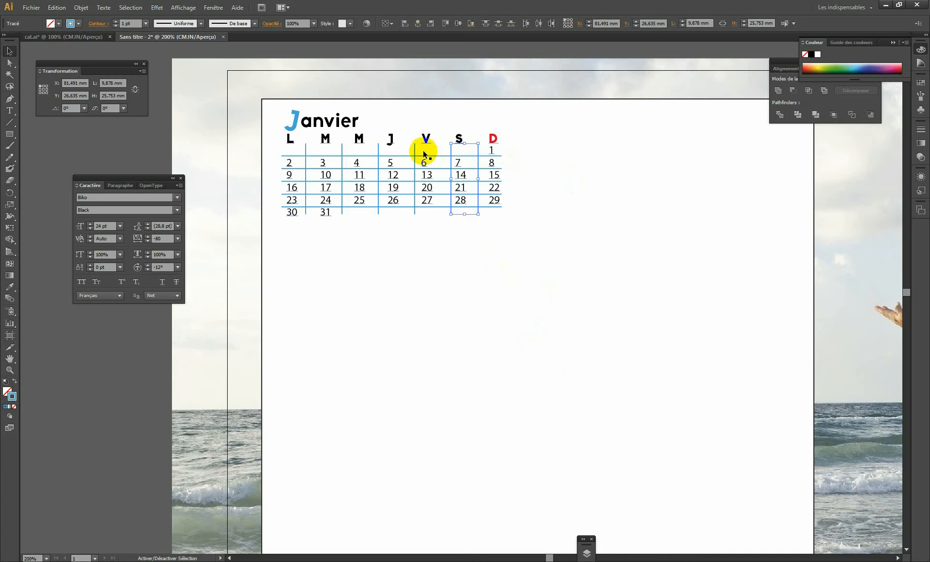
left_click(414, 146, "shift")
left_click(378, 149, "shift")
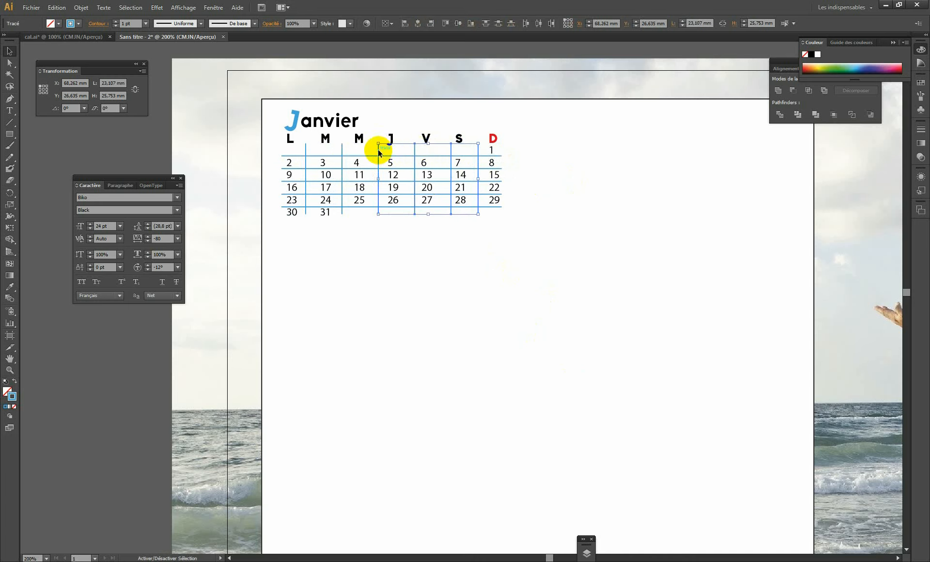
left_click(342, 154, "shift")
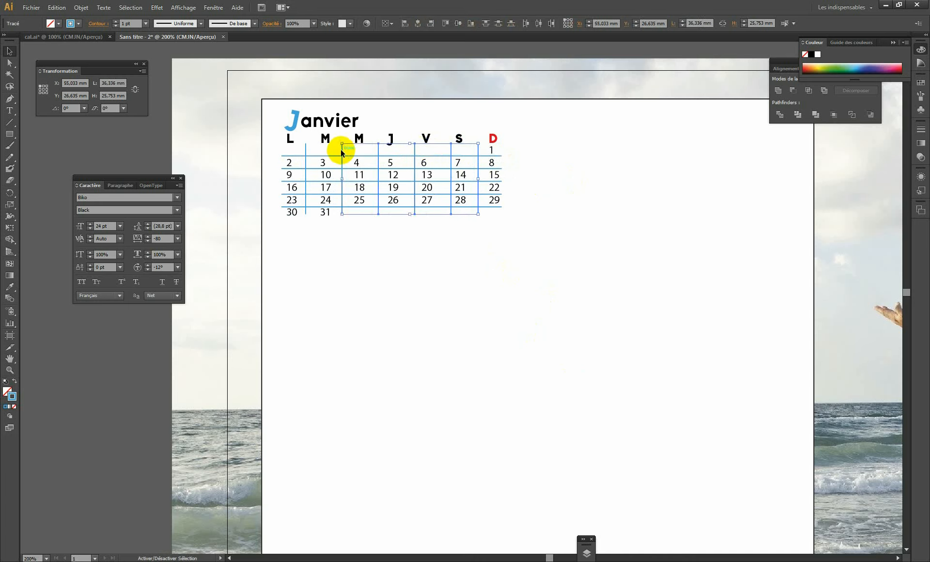
left_click(306, 147, "shift")
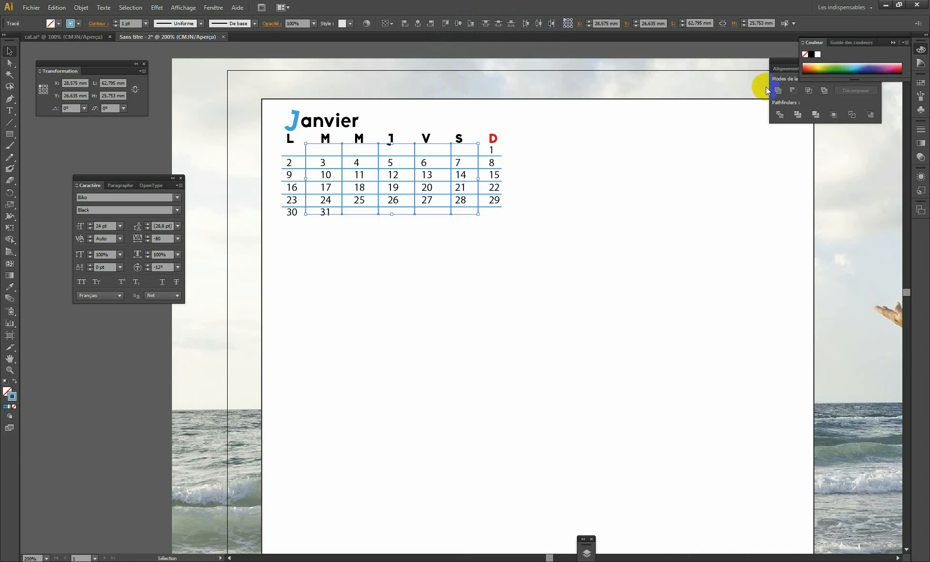
left_click_drag(786, 67, 670, 98)
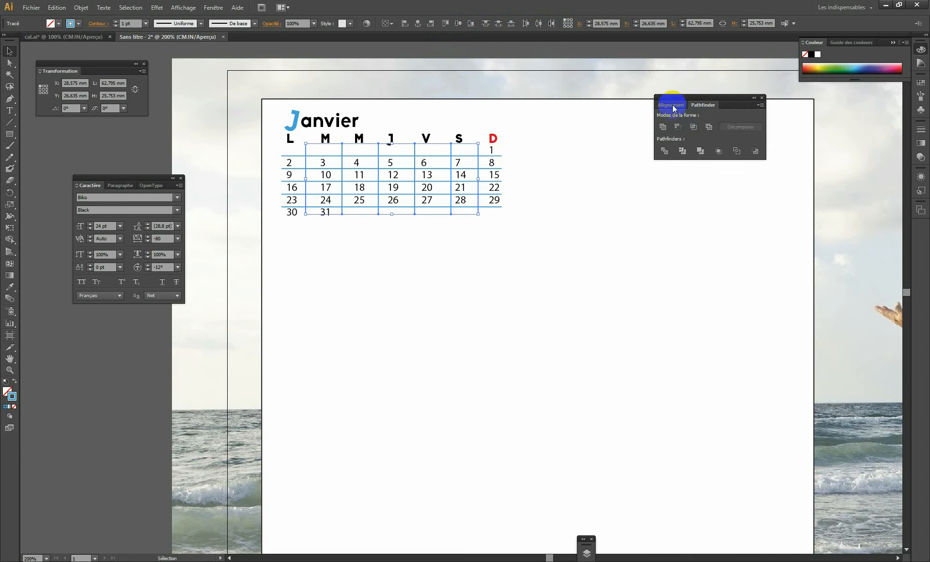
left_click(673, 104)
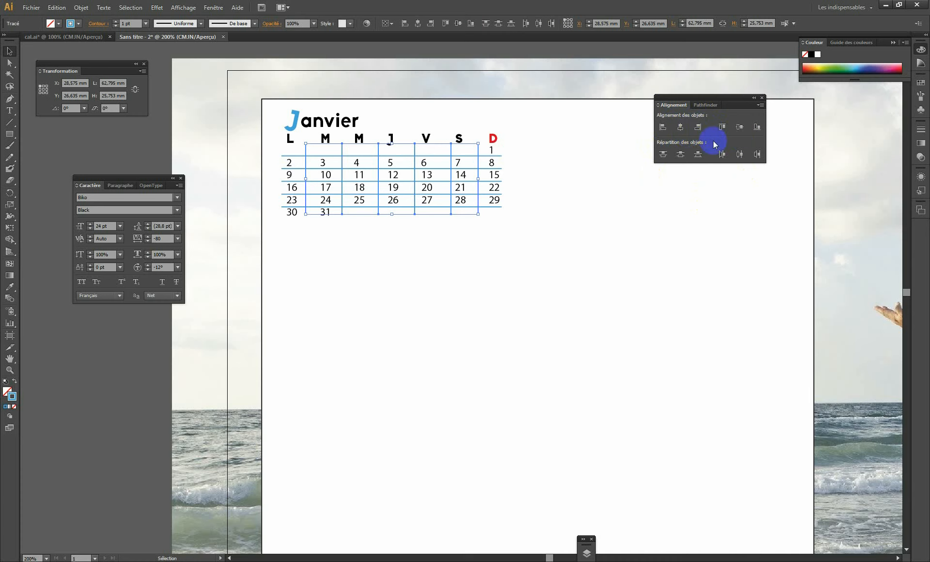
left_click(740, 155)
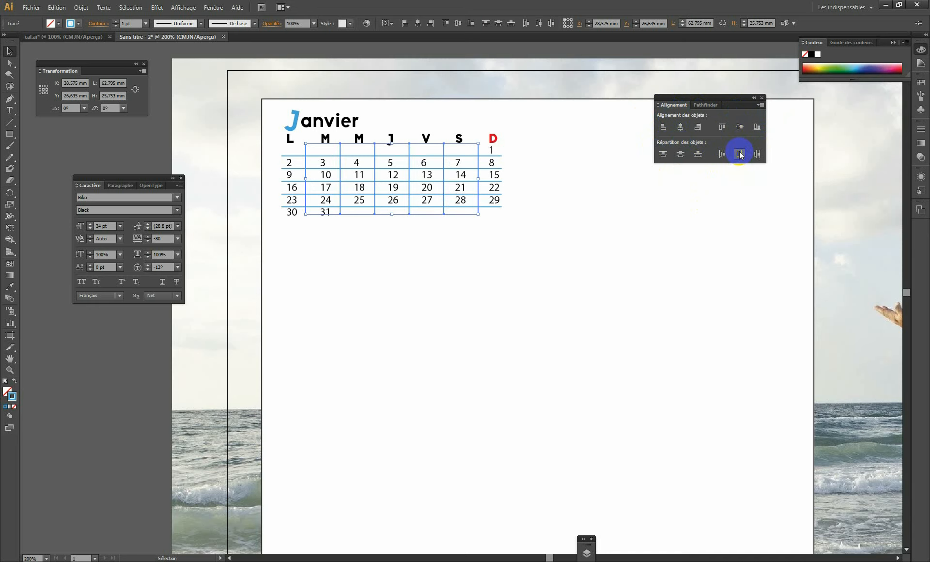
left_click(536, 262)
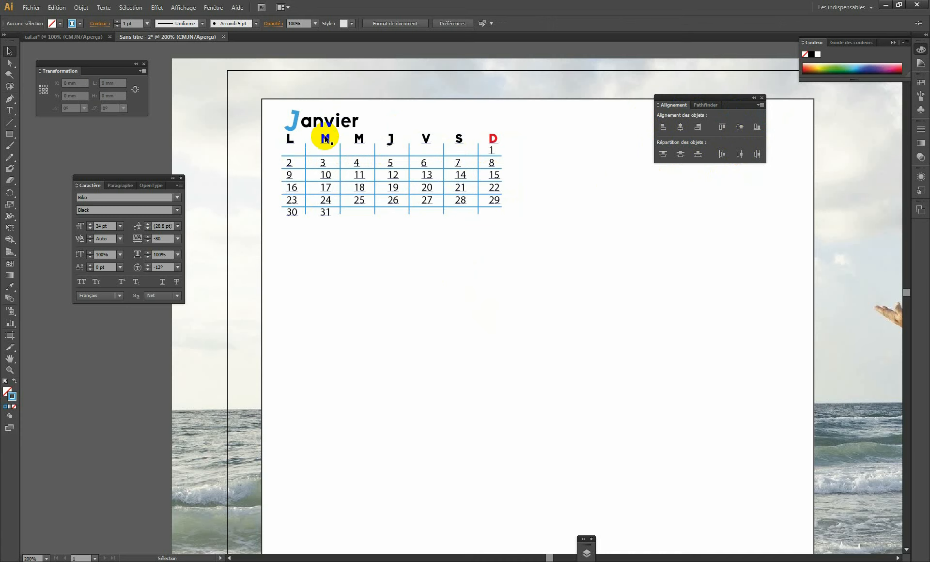
Step: Scale the Janvier title down slightly, keeping its lower-left corner in place above the day letters
left_click(322, 121)
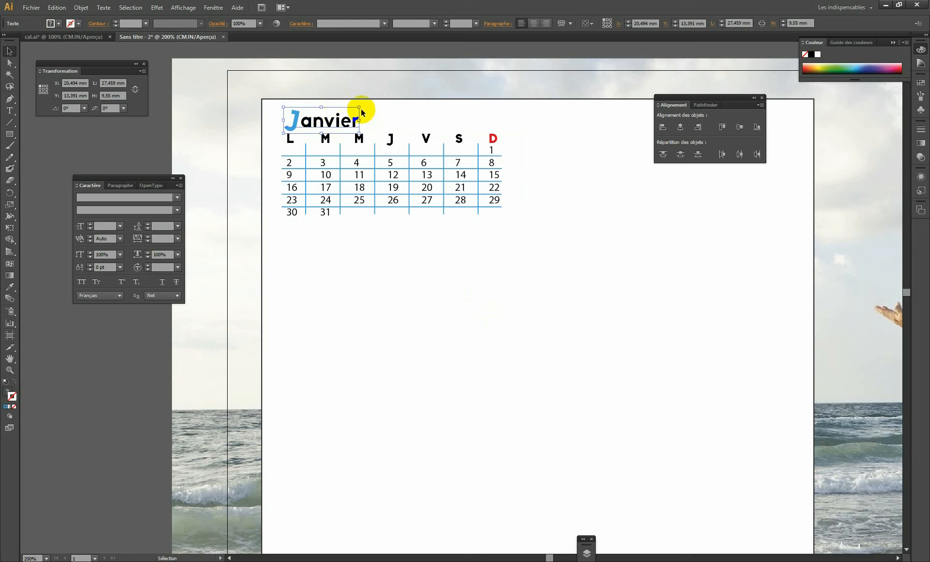
left_click_drag(358, 107, 347, 111)
left_click(553, 255)
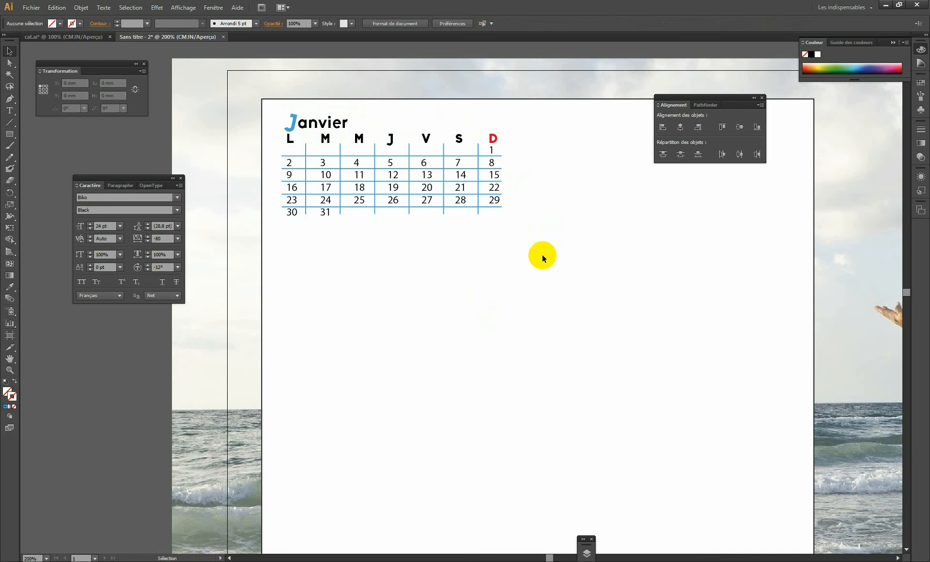
Step: Examine how the January calendar sits on the whole page layout, then inspect it up close
key("ctrl+space")
left_click(364, 189, "ctrl+alt")
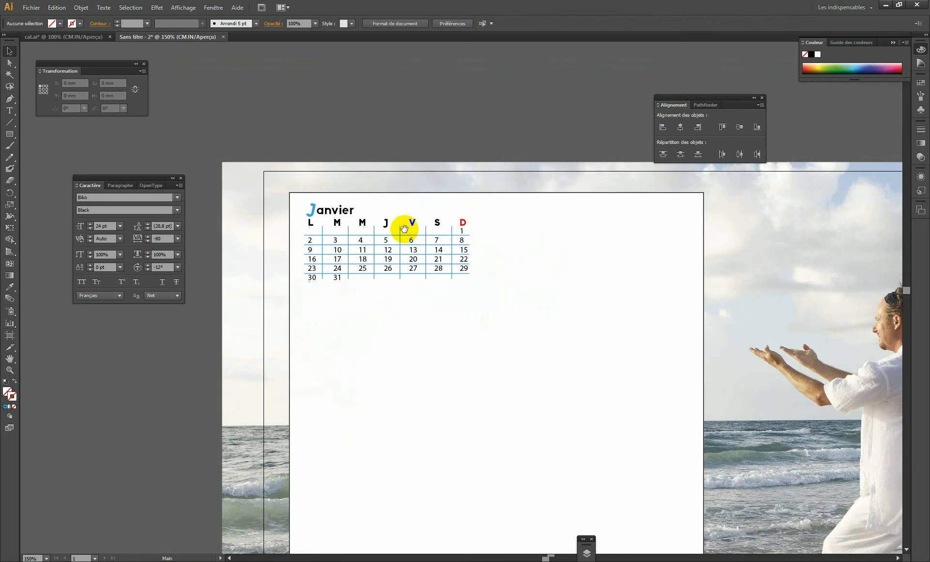
left_click(409, 291, "ctrl+alt")
left_click_drag(508, 347, 443, 284)
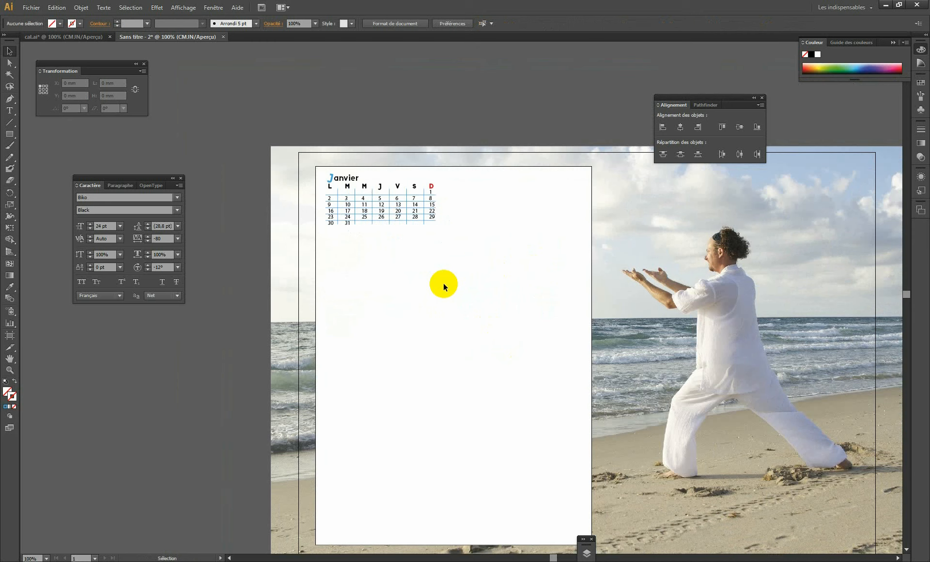
left_click(350, 189)
key("ctrl+space")
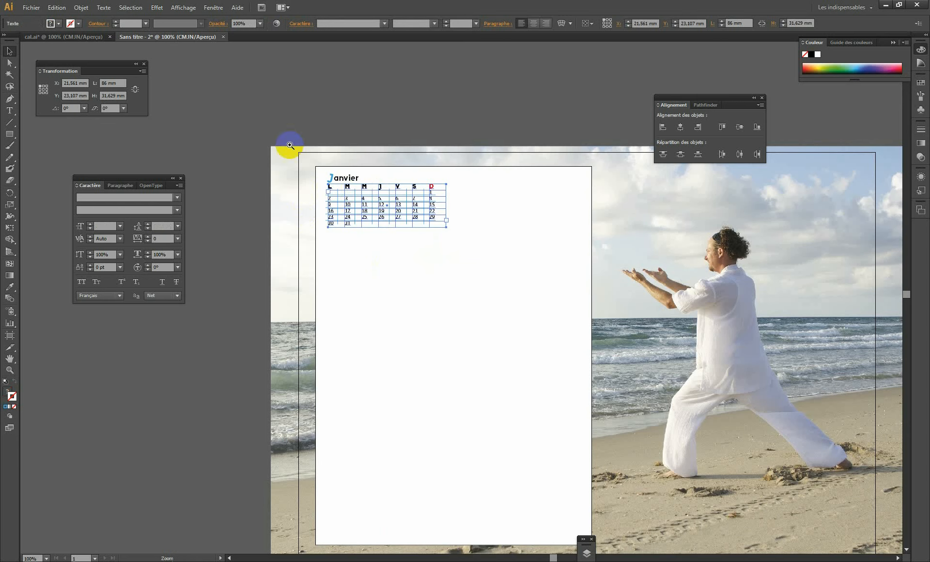
left_click_drag(288, 141, 549, 322)
key("space")
left_click_drag(311, 251, 455, 307)
left_click(244, 254)
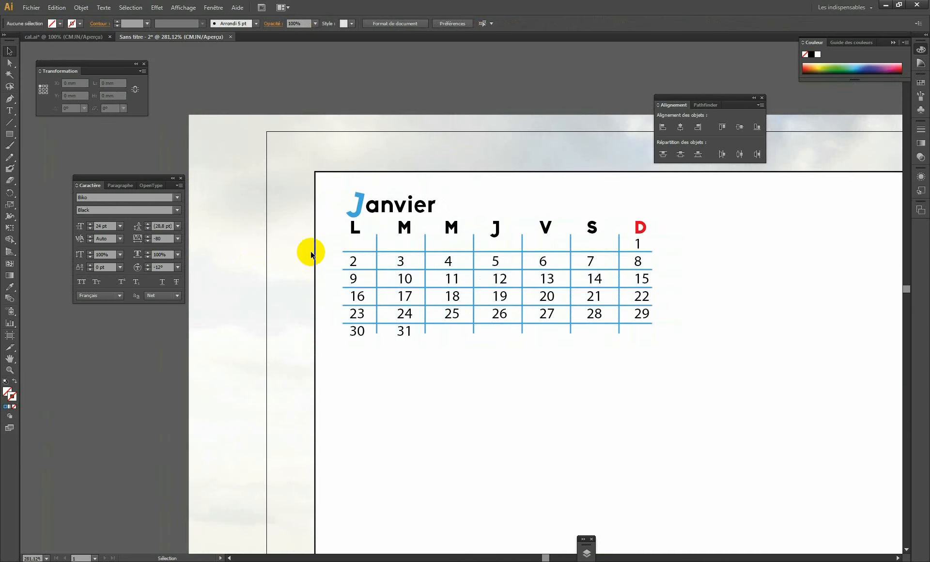
Step: Group all the blue horizontal and vertical lines of the calendar grid
left_click(345, 251)
left_click(377, 237, "shift")
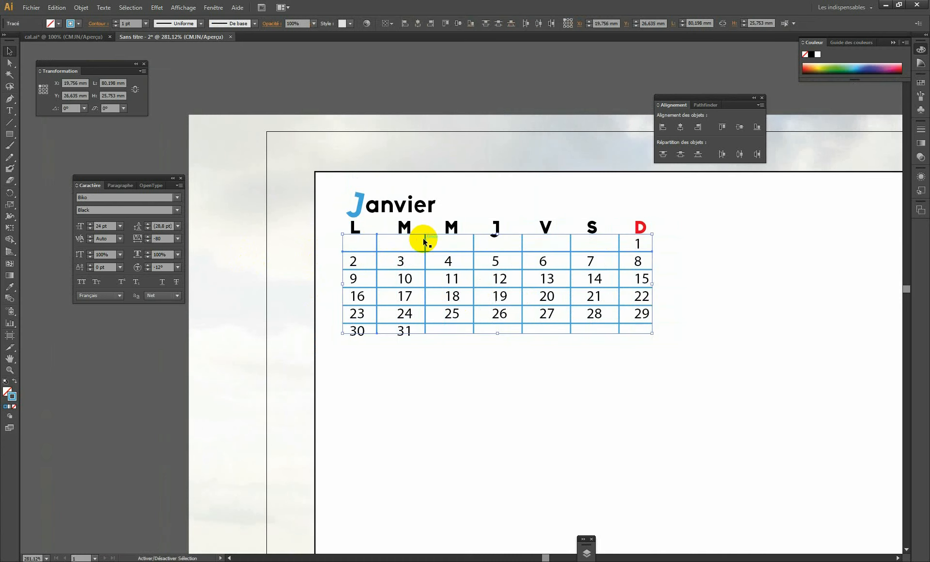
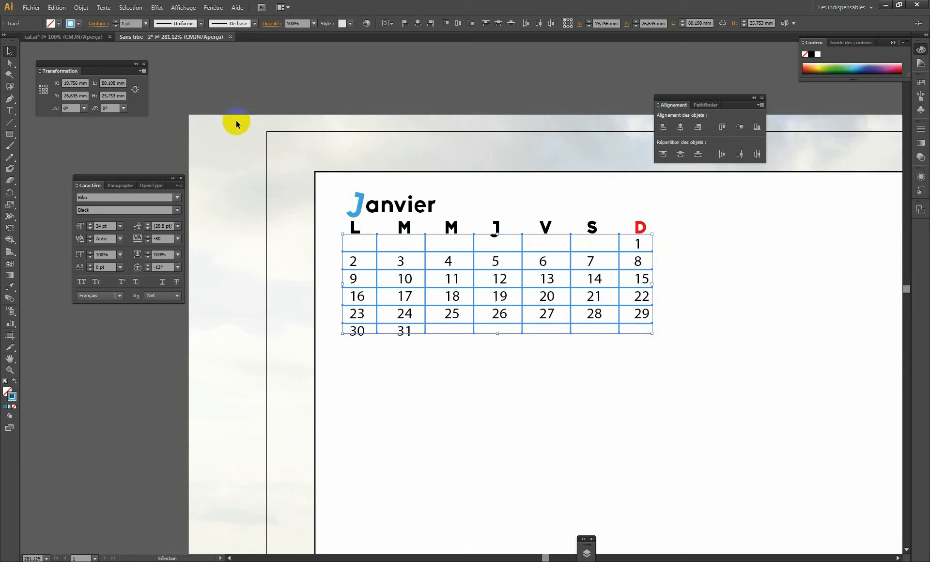
left_click(82, 10)
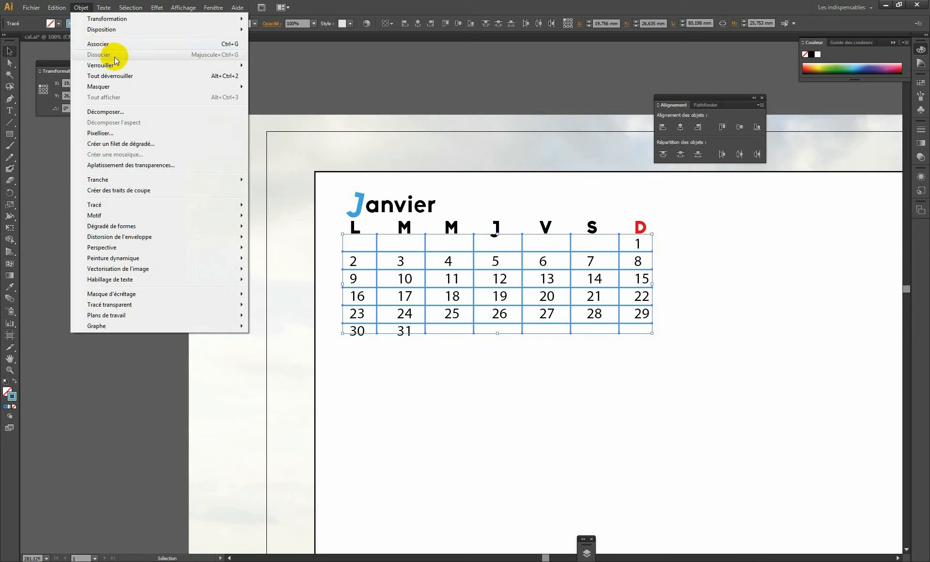
left_click(106, 46)
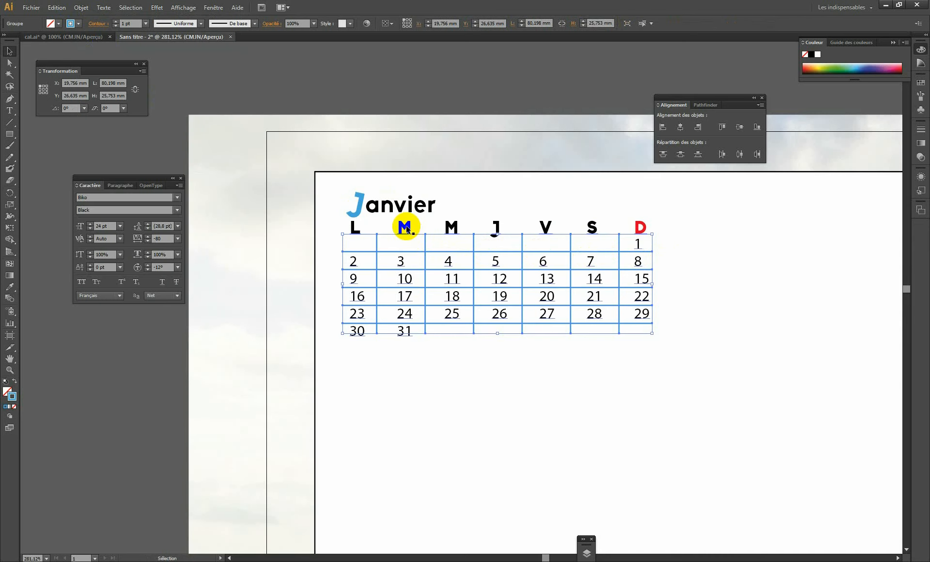
left_click(275, 219)
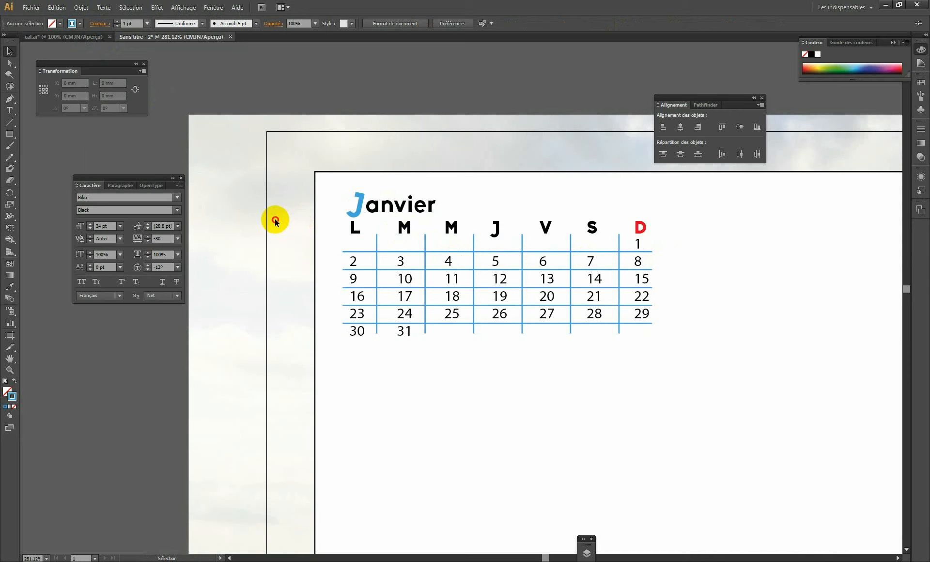
left_click(401, 226)
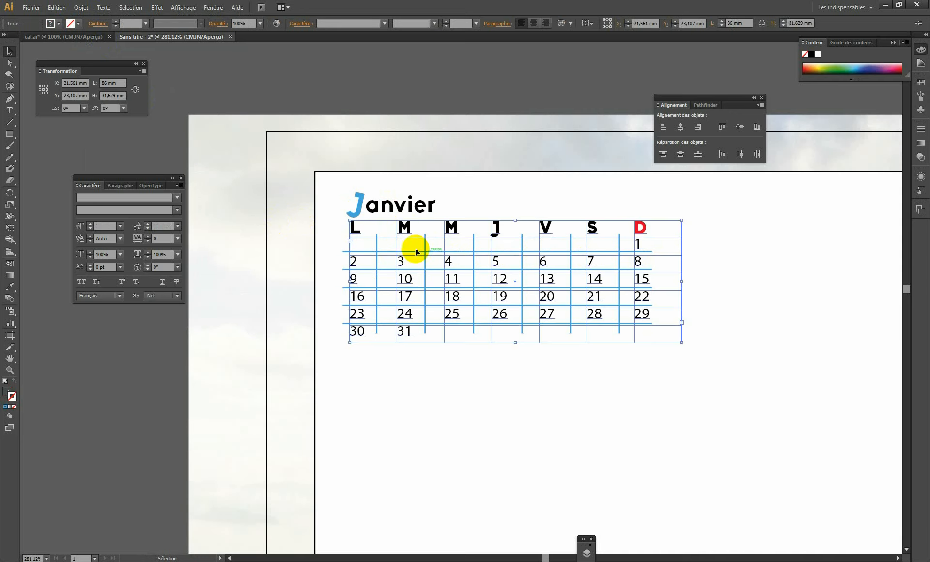
left_click_drag(407, 228, 335, 366)
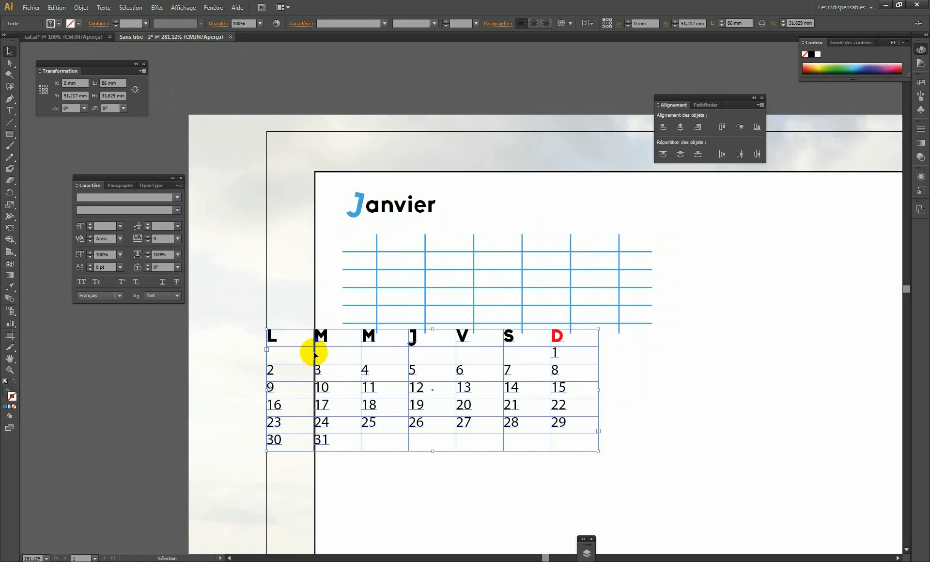
key("ctrl+z")
Step: Bring the text block with the day letters and dates to the front of the grid lines
right_click(406, 227)
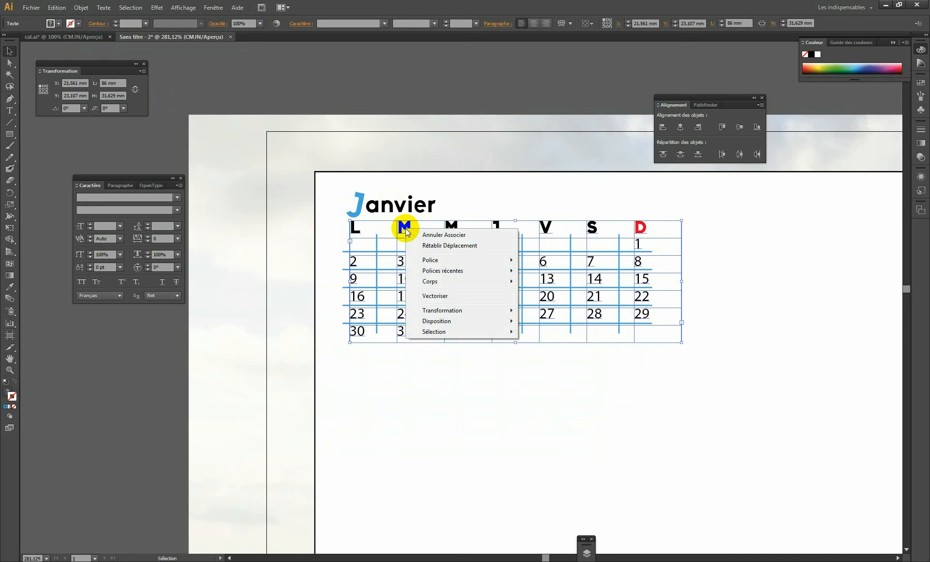
mouse_move(451, 320)
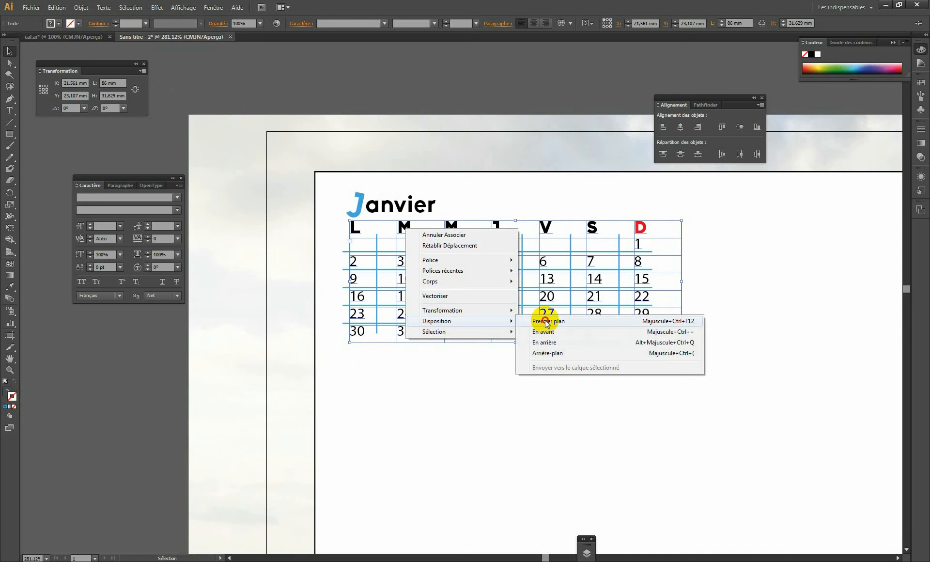
left_click(546, 321)
left_click(333, 218)
Step: Group the Janvier title, the day and date text, and the grid lines into one object
left_click_drag(317, 174, 683, 405)
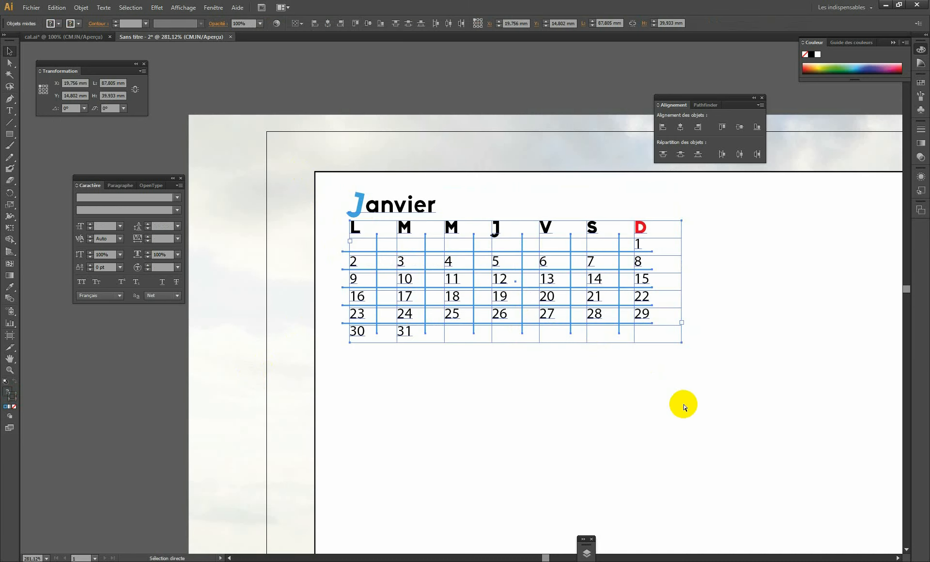
left_click(81, 7)
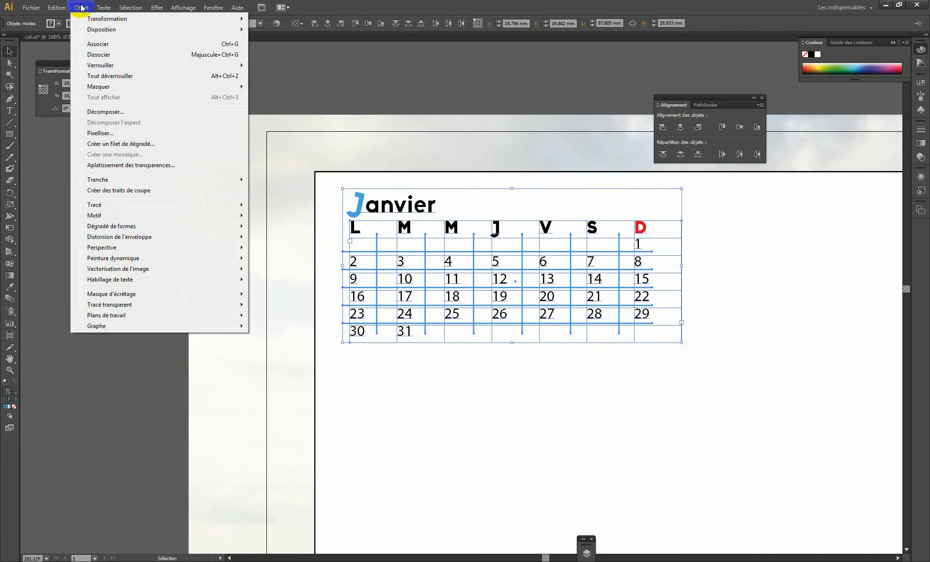
left_click(100, 43)
left_click(258, 228)
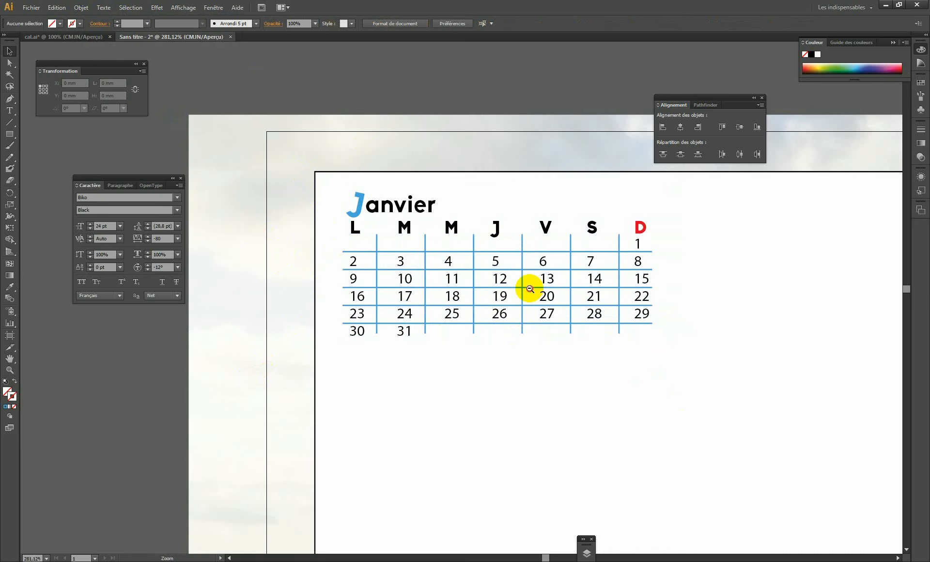
Step: Compare with the cal.ai reference, and draw a rounded rectangle about 84.8 by 39.7 mm enclosing the January calendar
key("ctrl+minus")
left_click_drag(544, 318, 518, 330)
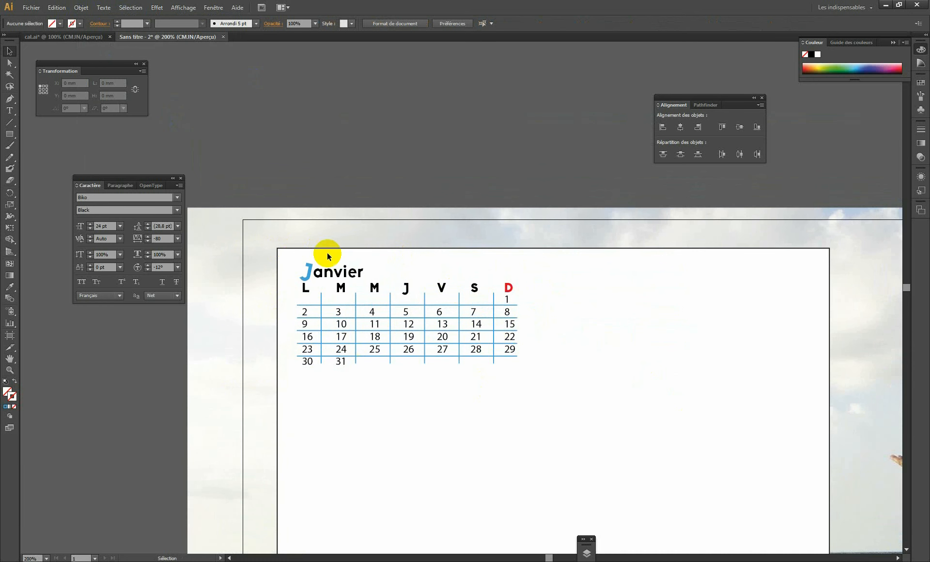
left_click(85, 37)
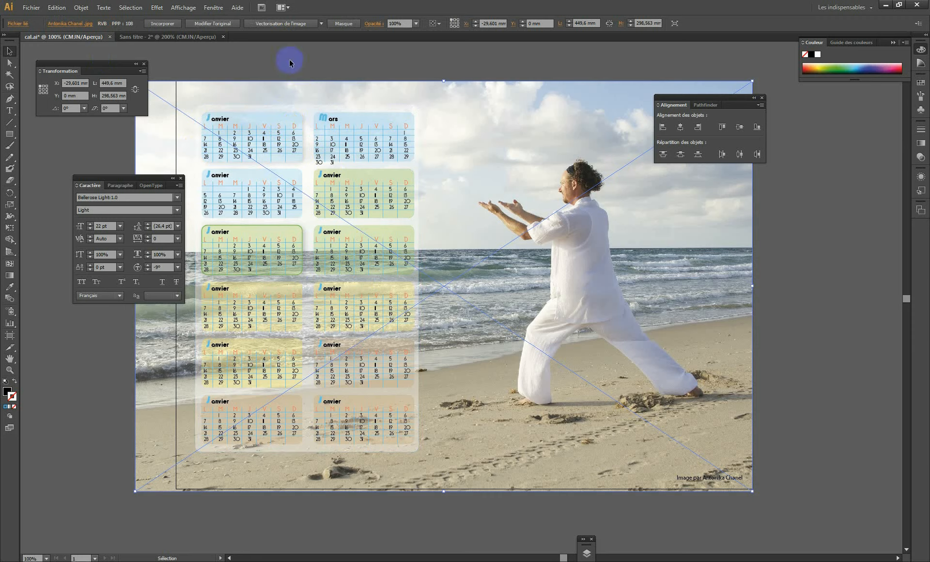
left_click(179, 36)
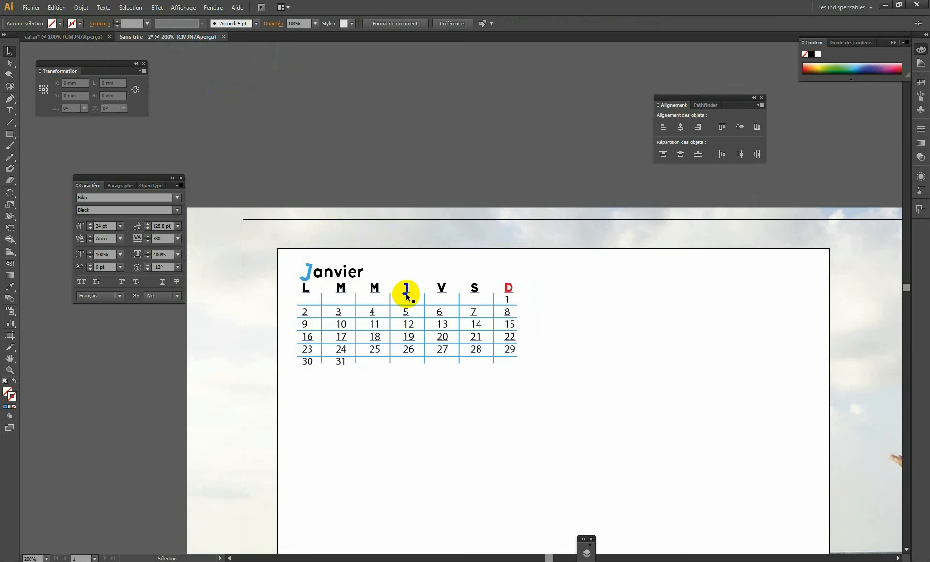
left_click(9, 134)
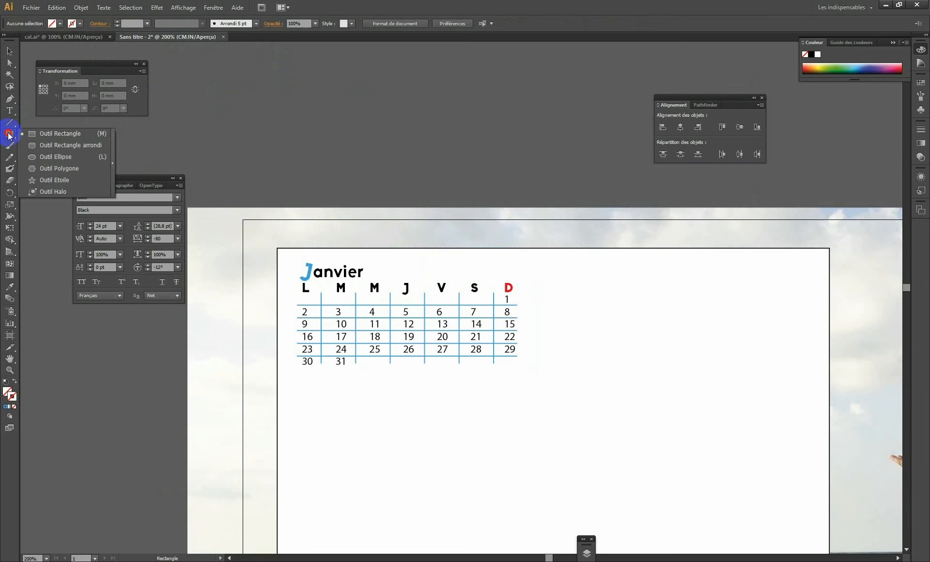
left_click(57, 147)
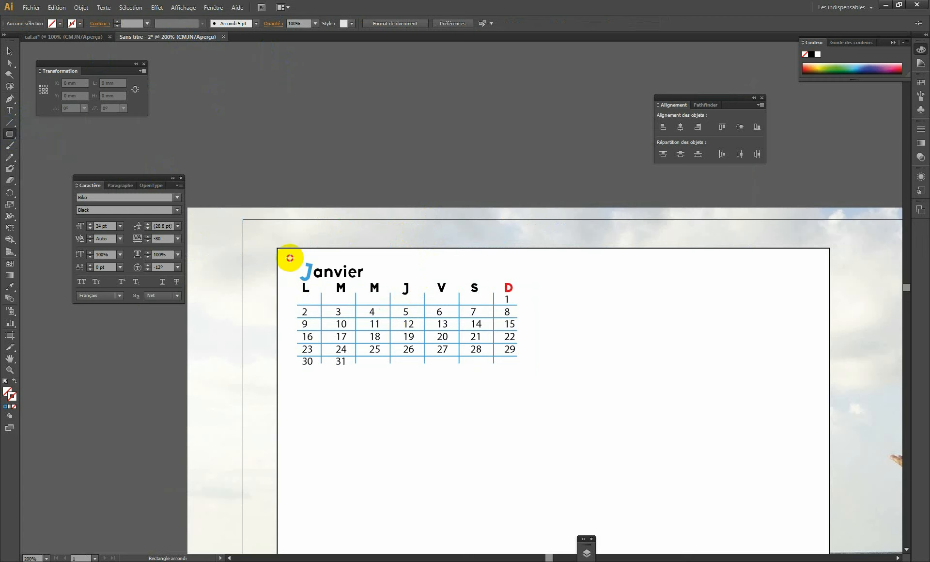
left_click_drag(289, 257, 518, 369)
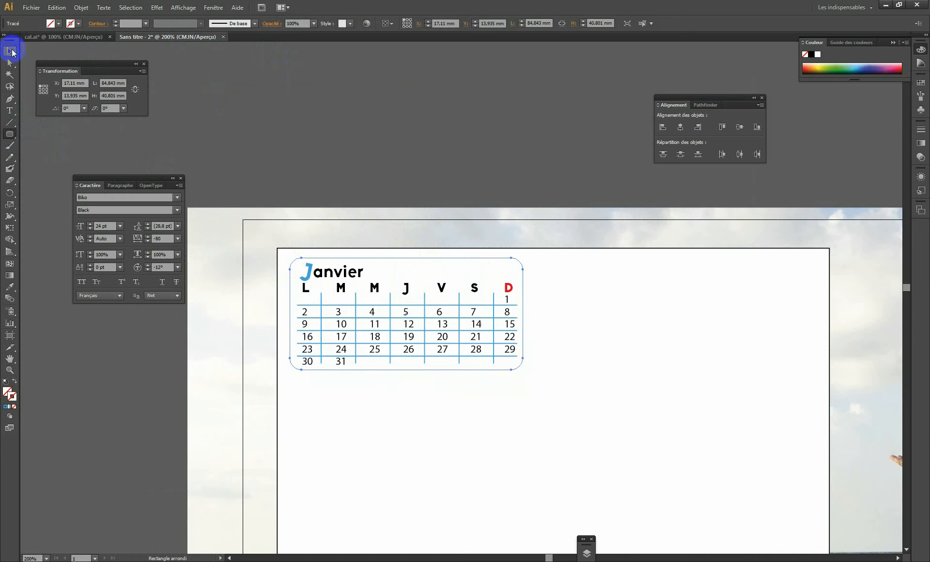
left_click(10, 50)
left_click_drag(406, 257, 409, 261)
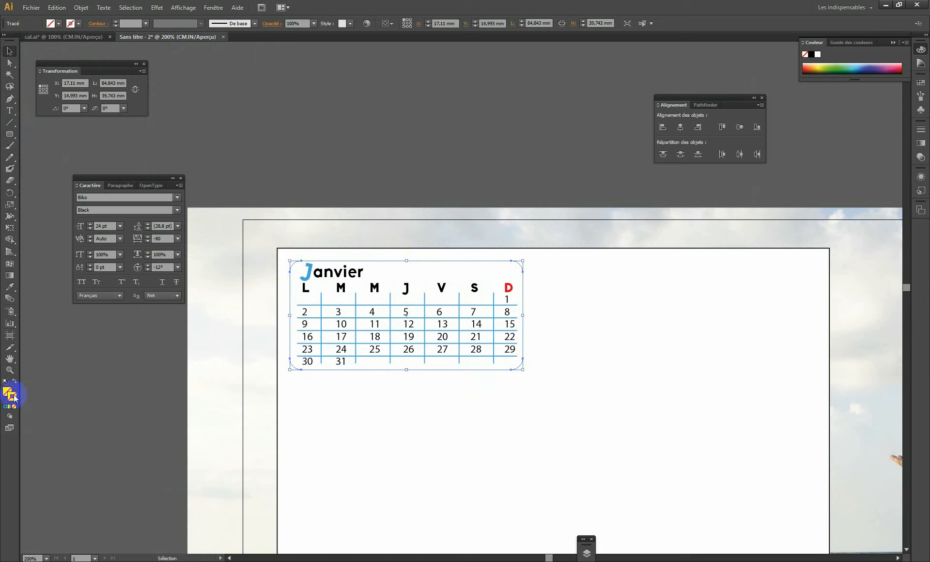
Step: Fill the rounded rectangle with light blue and set its opacity to 30%
left_click(857, 64)
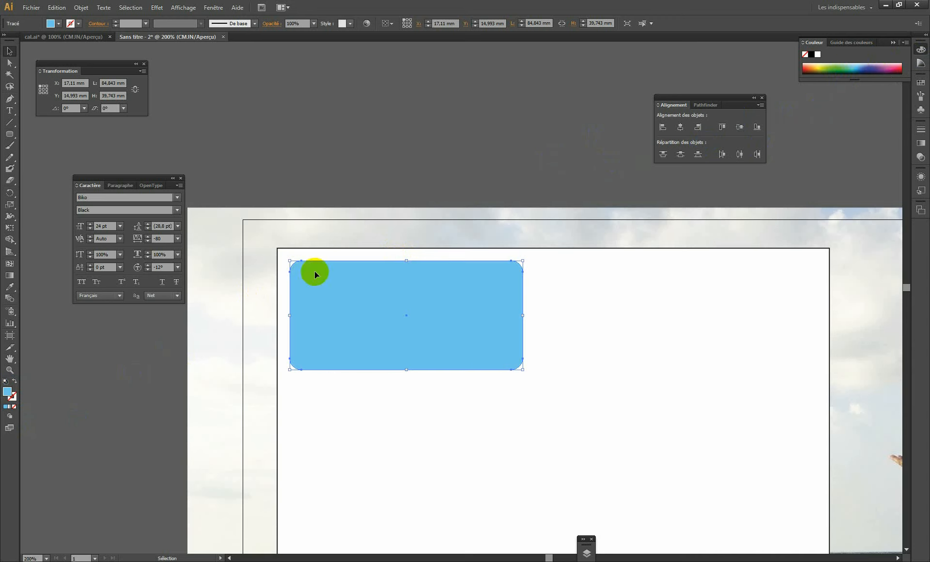
left_click(920, 158)
left_click(903, 134)
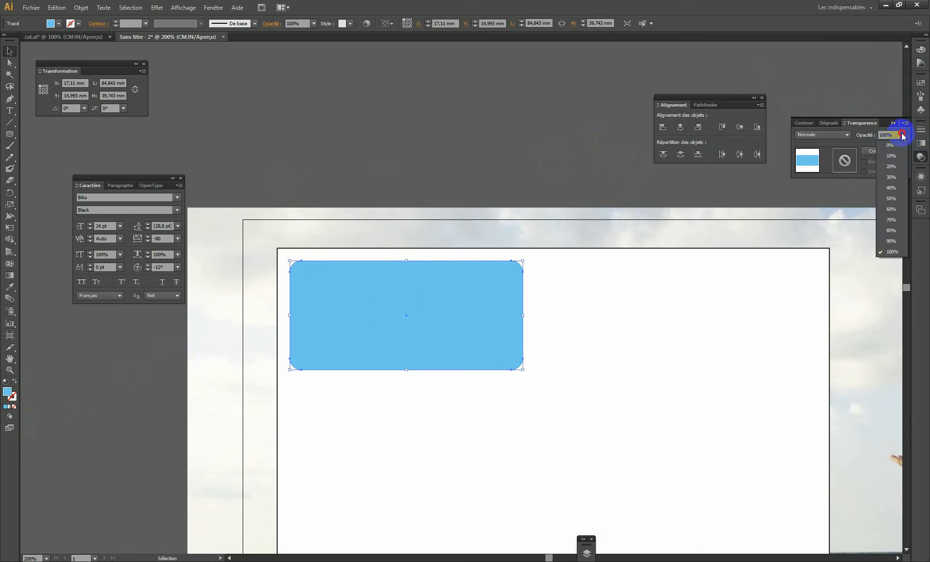
left_click(893, 177)
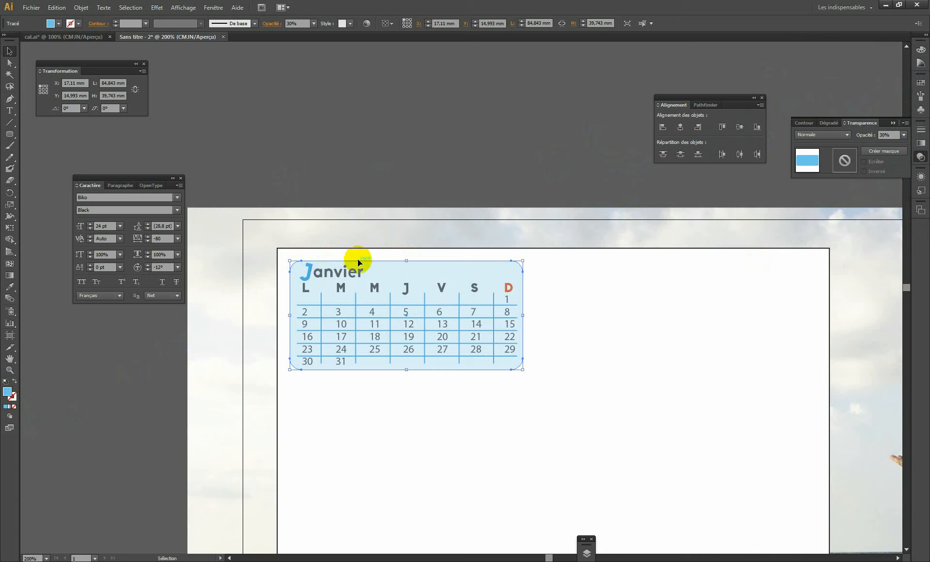
Step: Try to send the light blue rounded rectangle backward with the Disposition command, and undo it
right_click(347, 276)
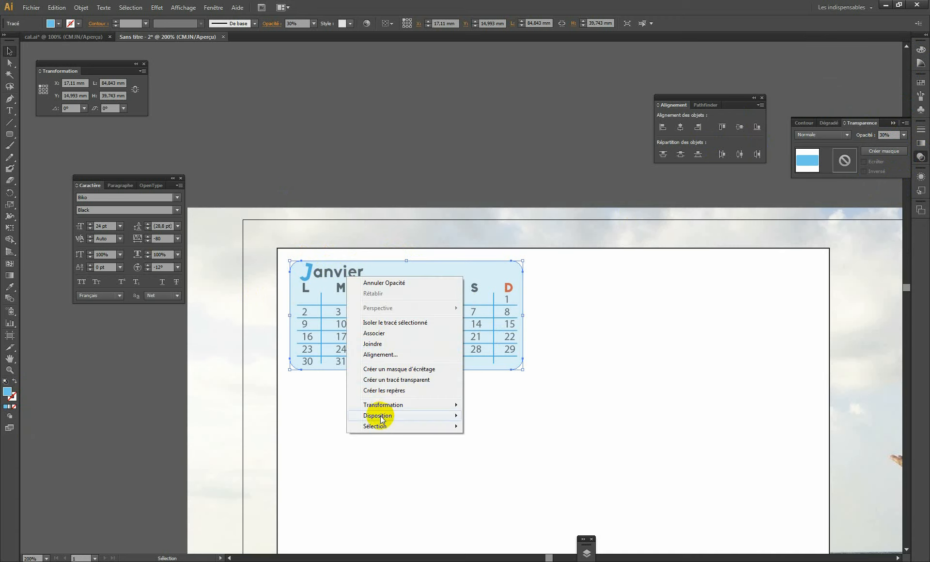
mouse_move(513, 426)
left_click(510, 447)
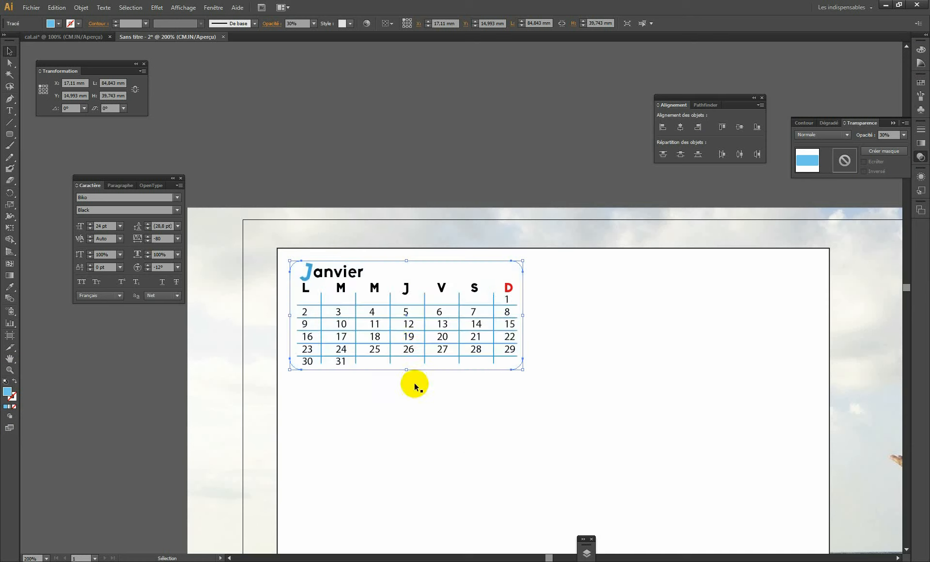
left_click(364, 238)
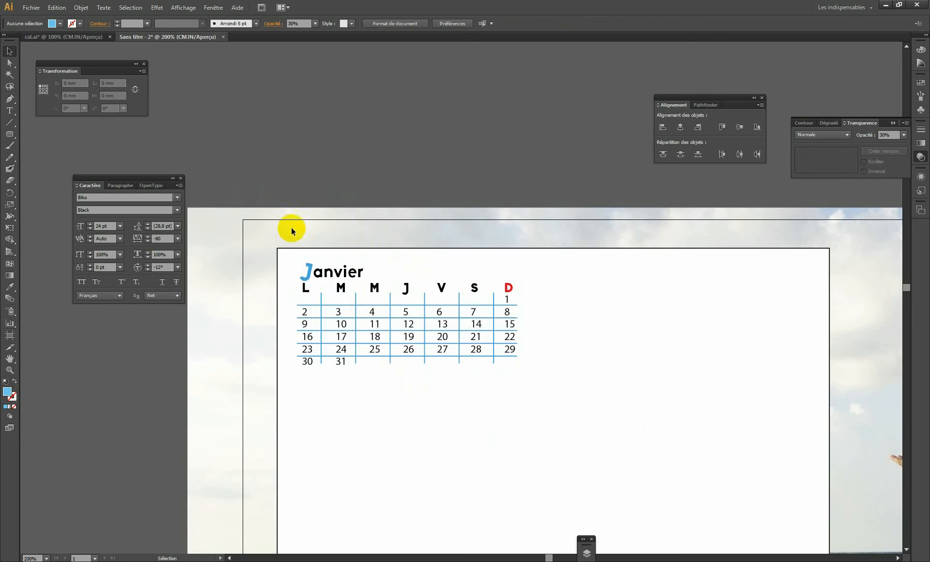
key("ctrl+z")
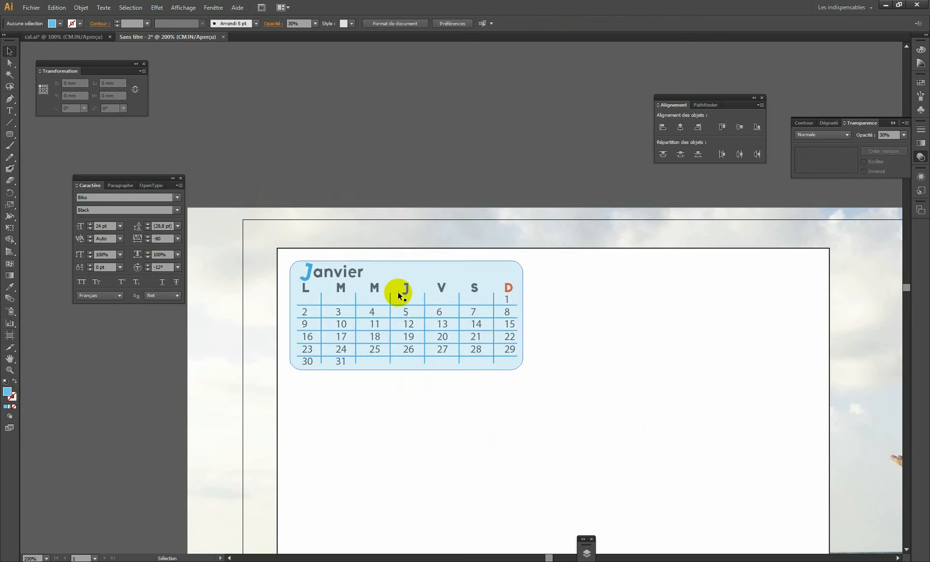
Step: Swap the rounded rectangle's fill with its stroke to expose the calendar group, and bring that group to the front
left_click(331, 275)
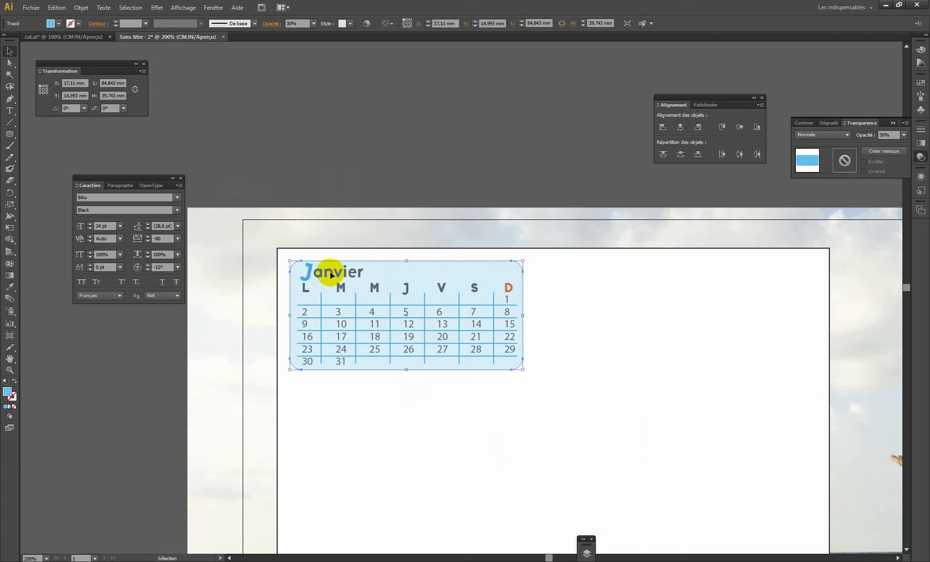
left_click(14, 382)
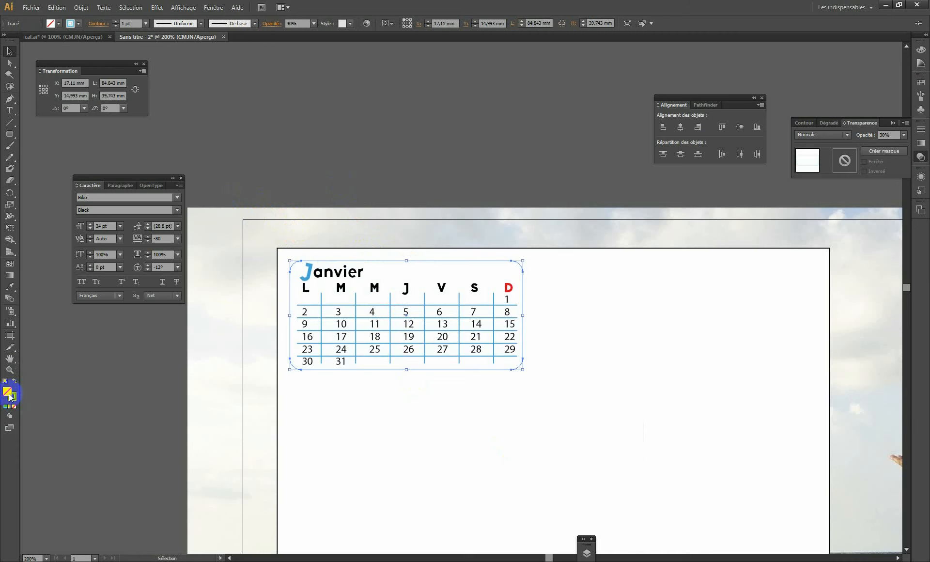
left_click(13, 397)
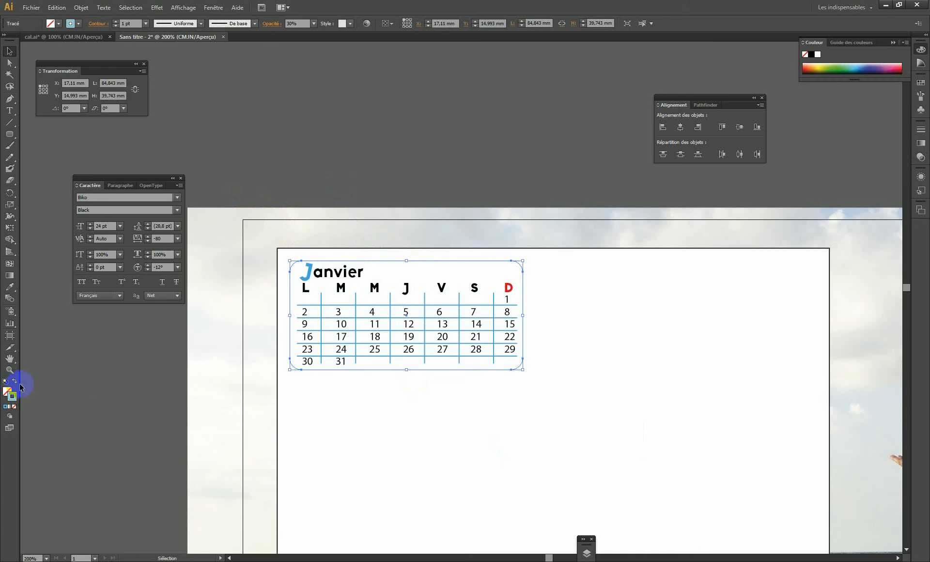
left_click(343, 270)
right_click(346, 270)
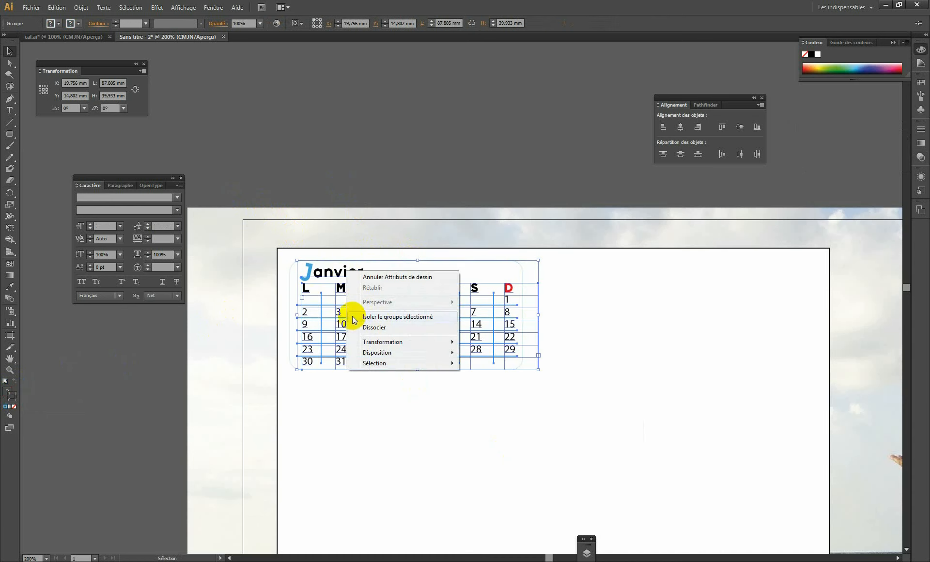
mouse_move(376, 354)
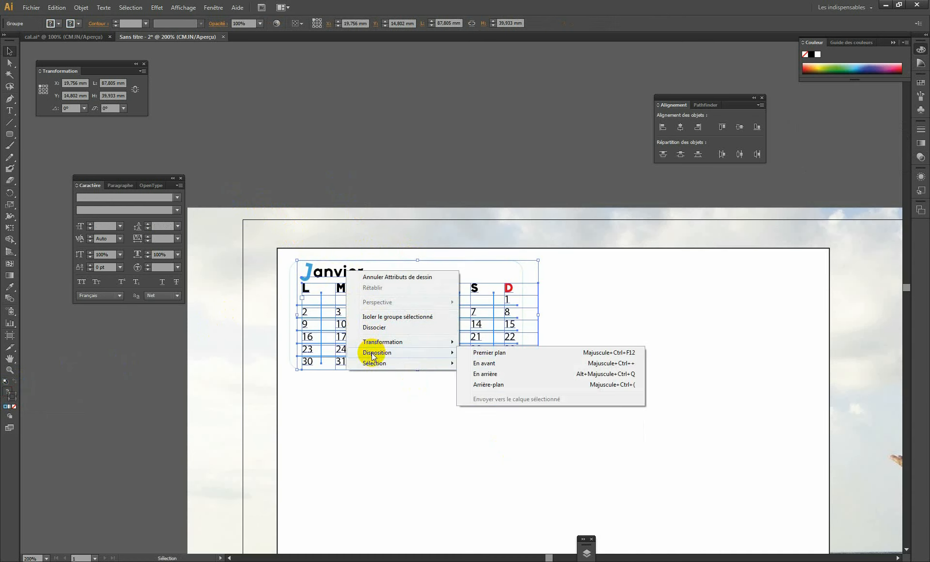
left_click(497, 352)
left_click(535, 222)
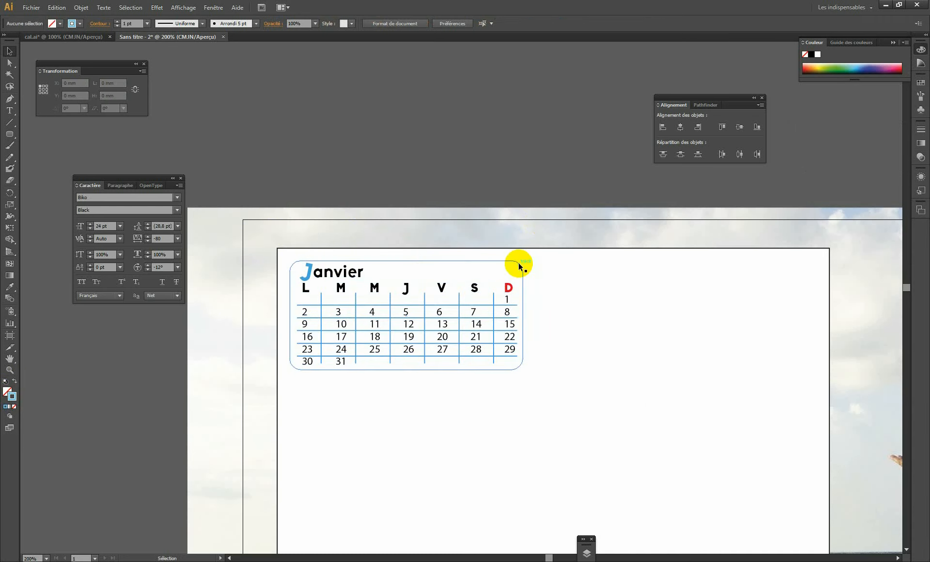
Step: Swap the rounded rectangle's blue stroke back to a fill without an outline
left_click(518, 262)
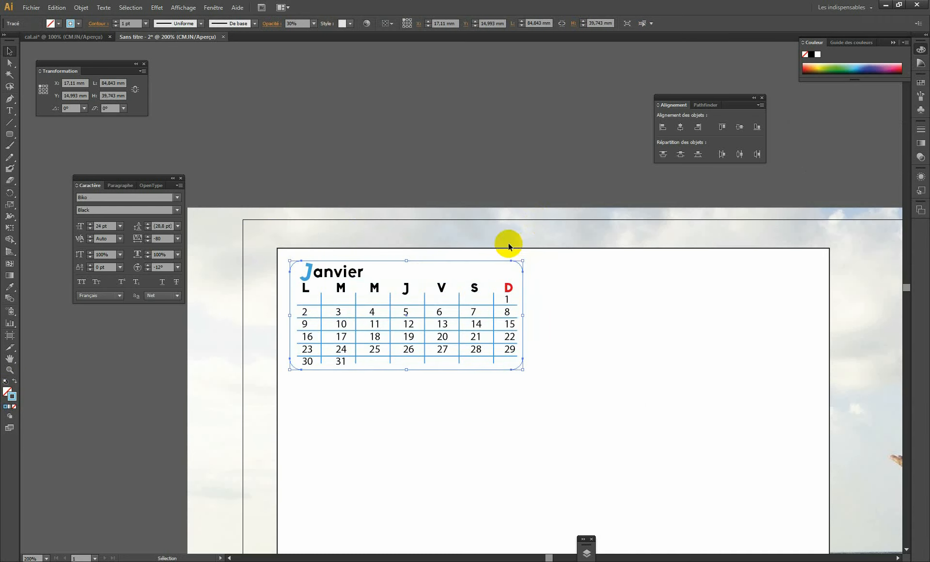
left_click(15, 383)
left_click(303, 233)
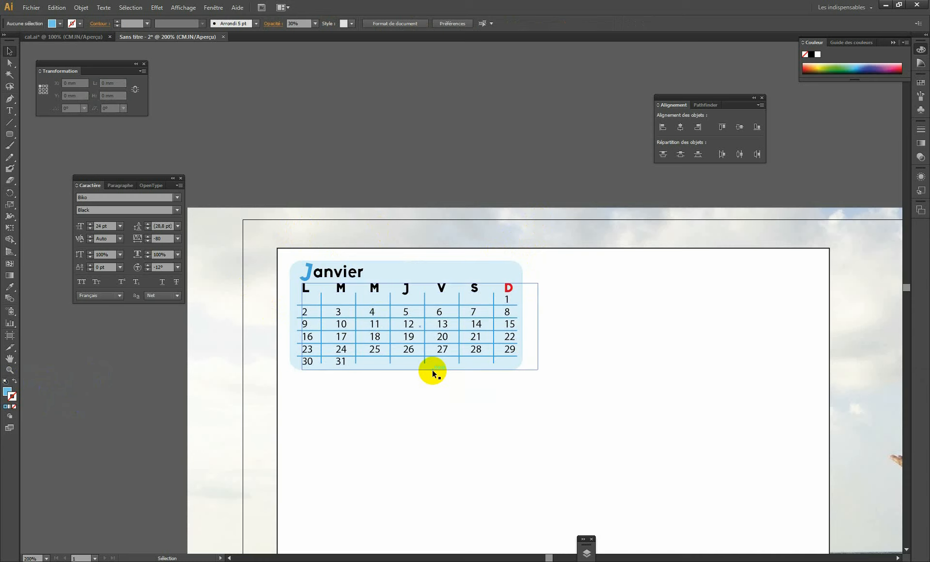
Step: Copy the light blue rounded rectangle and paste the duplicate directly in front of it
left_click(519, 267)
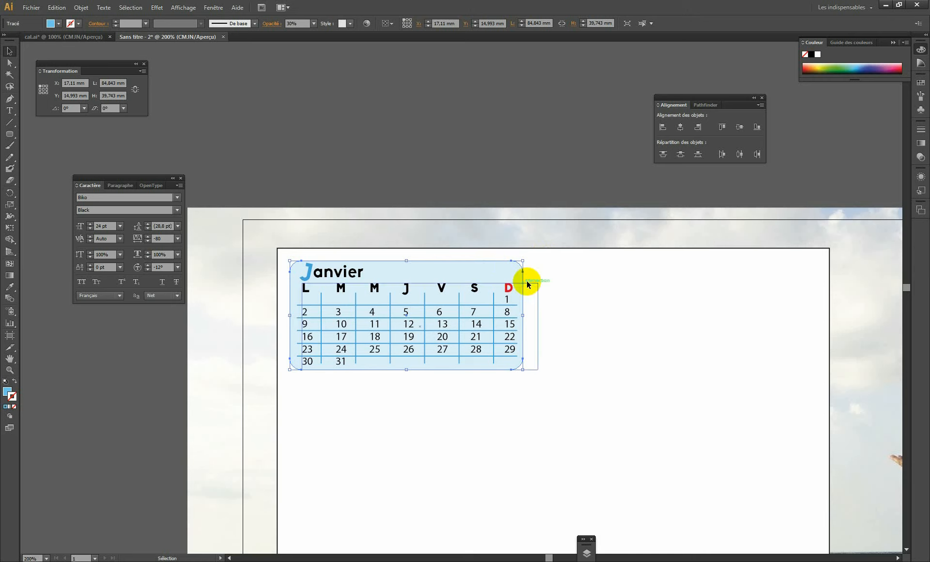
left_click(81, 8)
left_click(57, 7)
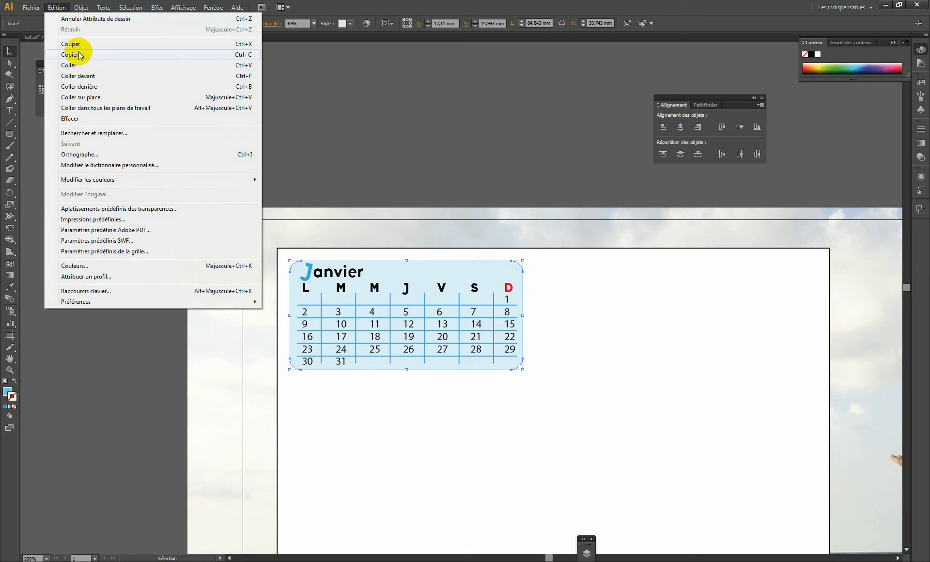
left_click(72, 54)
left_click(56, 8)
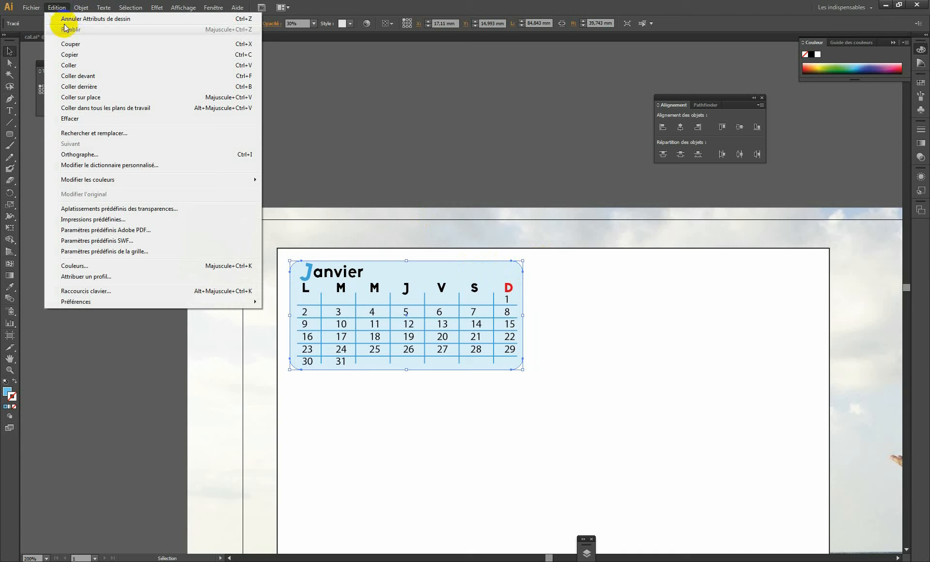
left_click(90, 77)
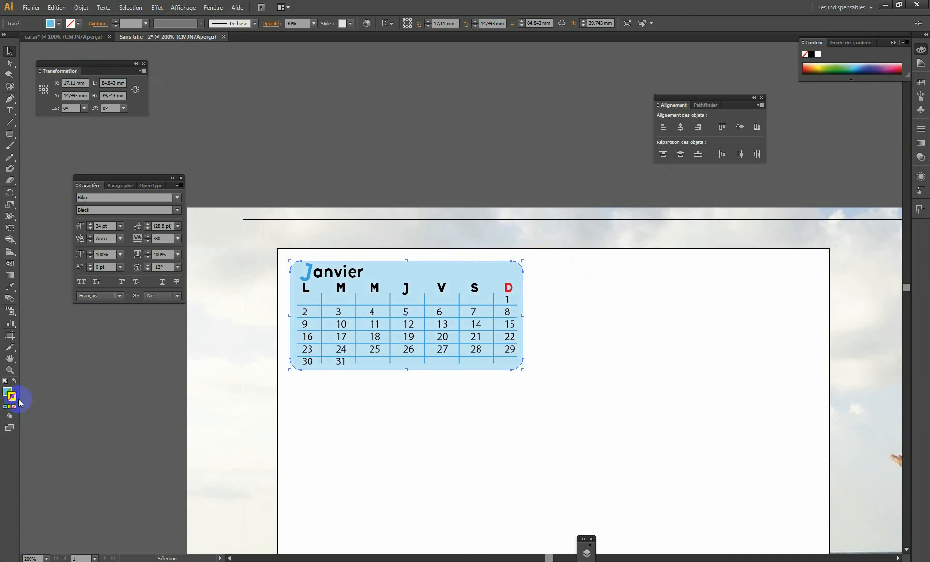
Step: Turn the duplicated rectangle into a blue outline without fill and set its opacity to 100%
left_click(16, 382)
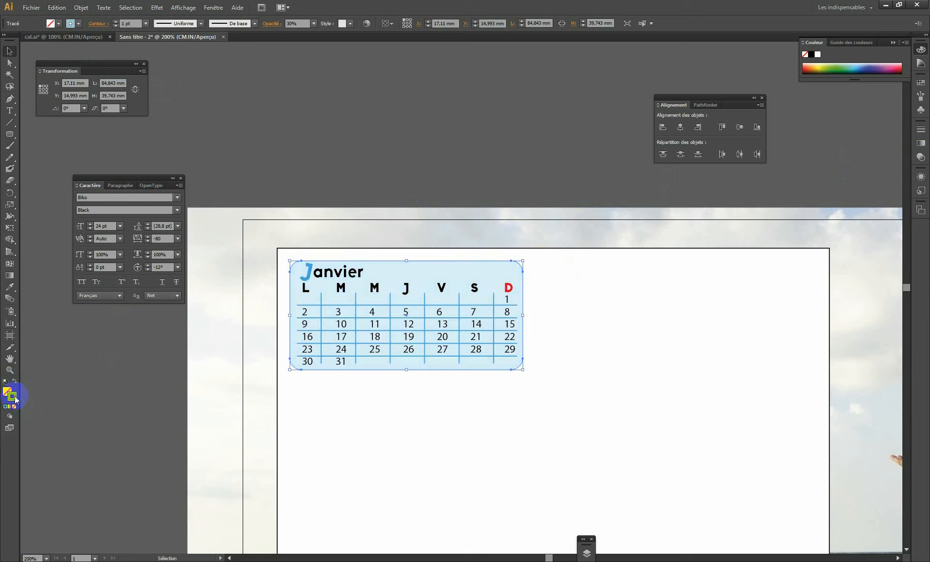
left_click(920, 157)
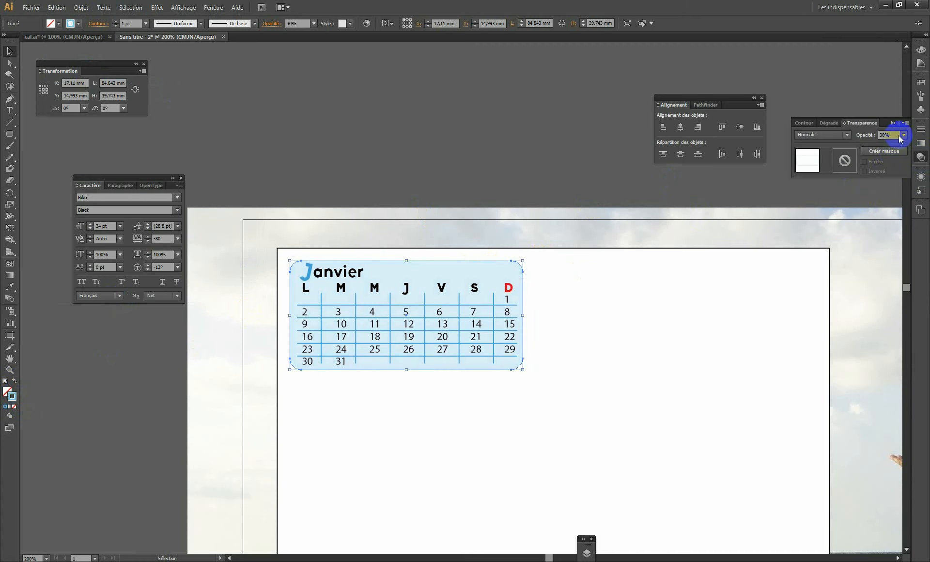
left_click(903, 134)
left_click(891, 253)
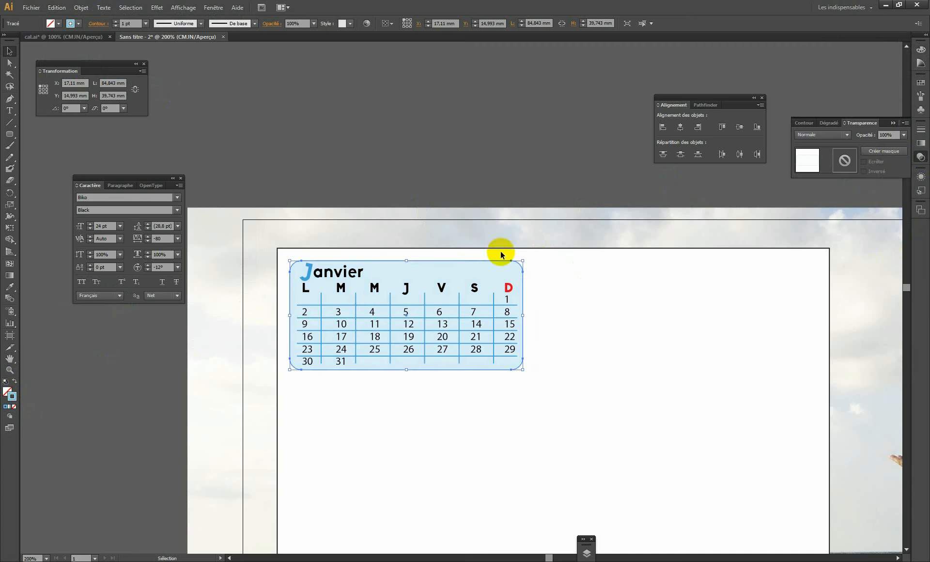
left_click(530, 272)
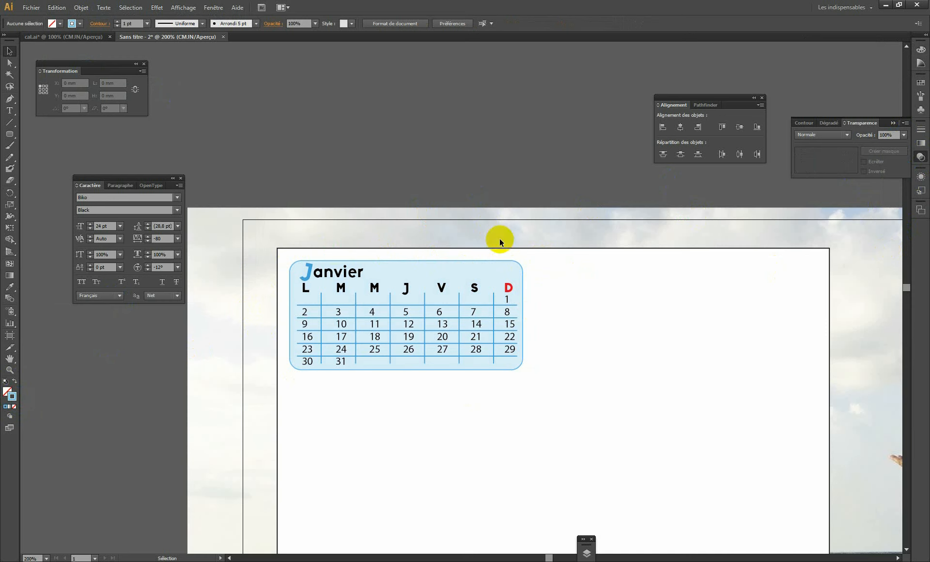
Step: Group the January calendar, its light blue background and the blue outline into one object
left_click_drag(562, 262, 251, 399)
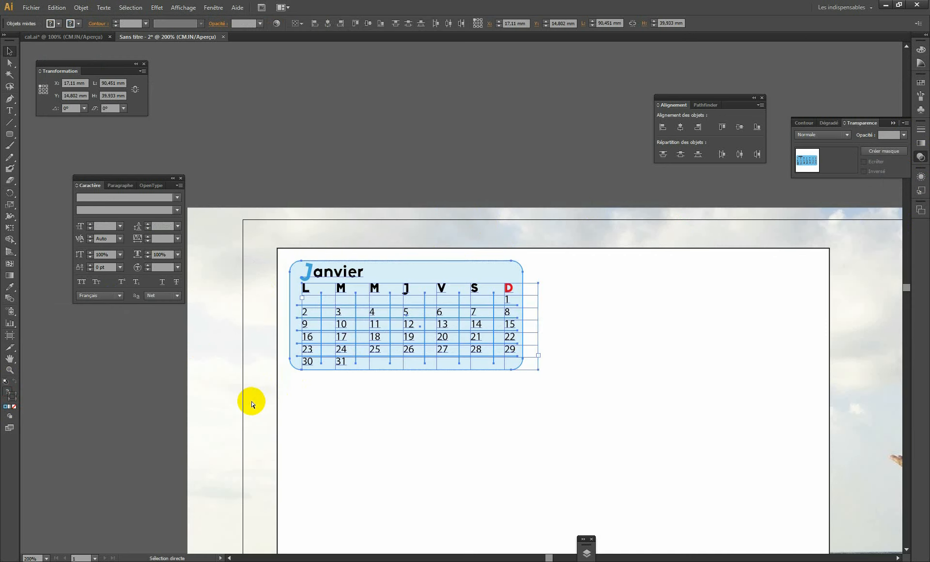
key("a")
left_click(515, 403)
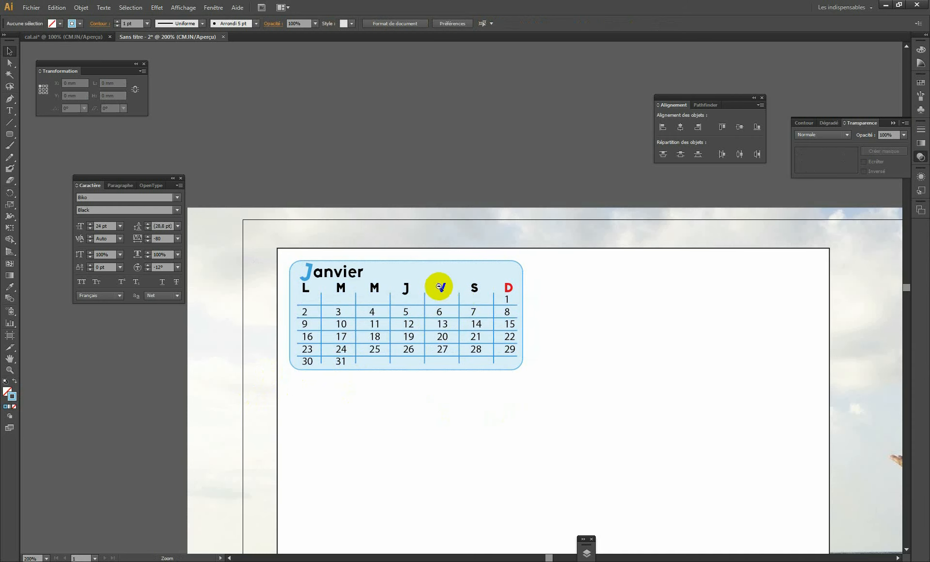
Step: Select the grouped January calendar block
left_click(431, 292, "ctrl+alt")
left_click(453, 311, "ctrl+alt")
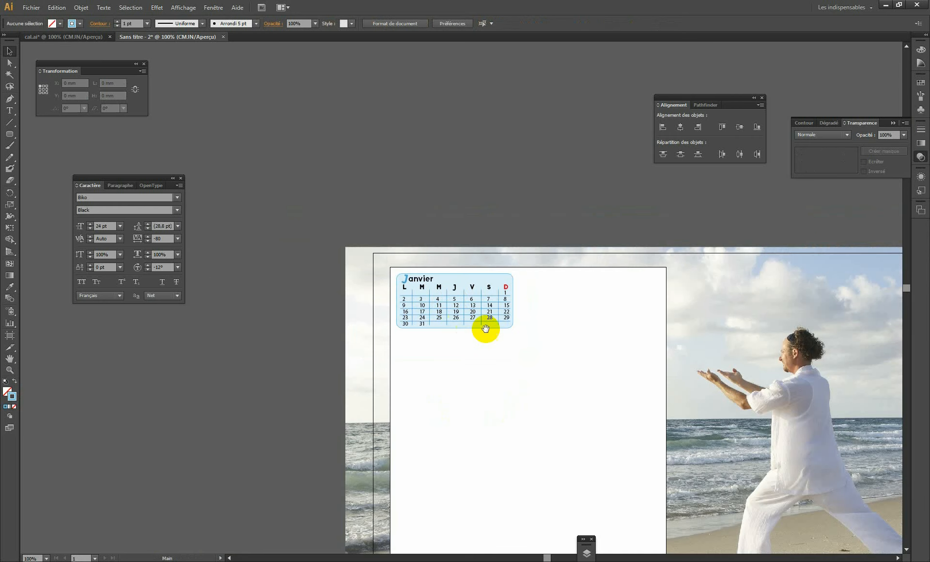
left_click_drag(529, 314, 388, 322)
left_click(344, 317)
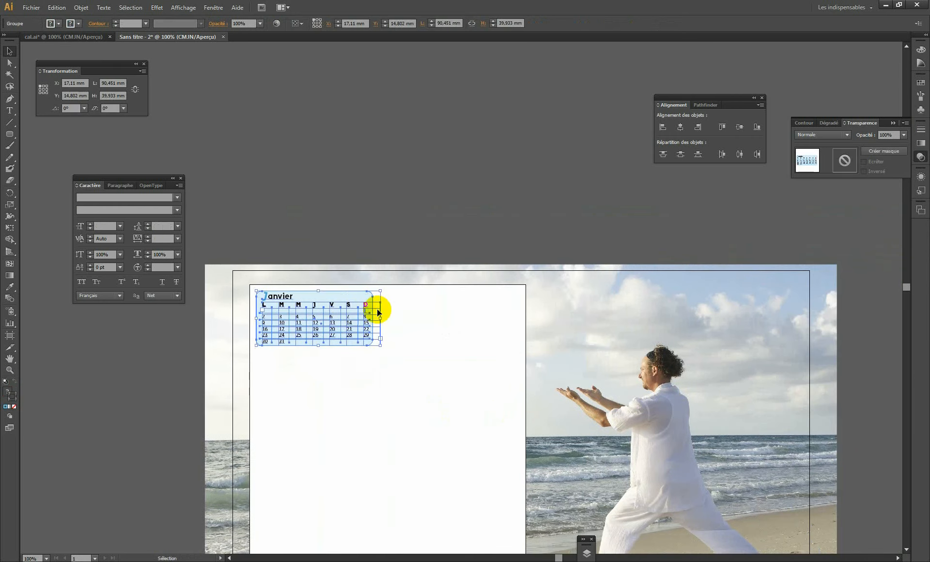
left_click(363, 323, "ctrl")
left_click_drag(434, 290, 389, 317)
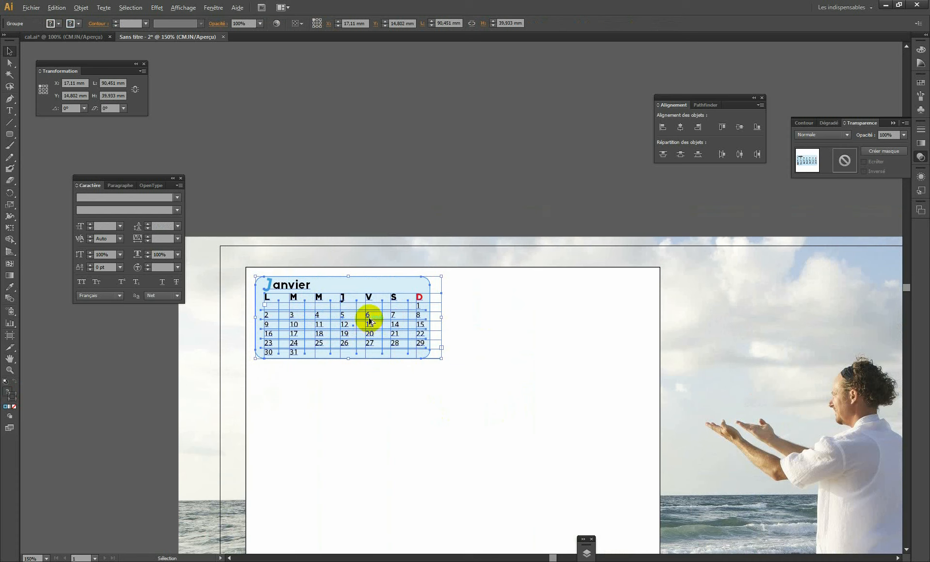
left_click_drag(370, 321, 575, 317)
key("ctrl+z")
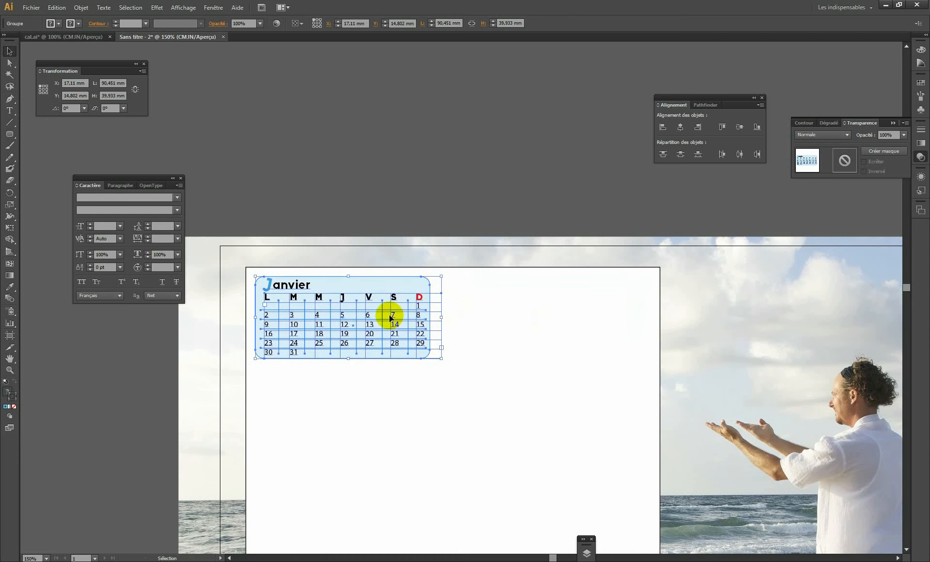
left_click_drag(388, 315, 591, 329)
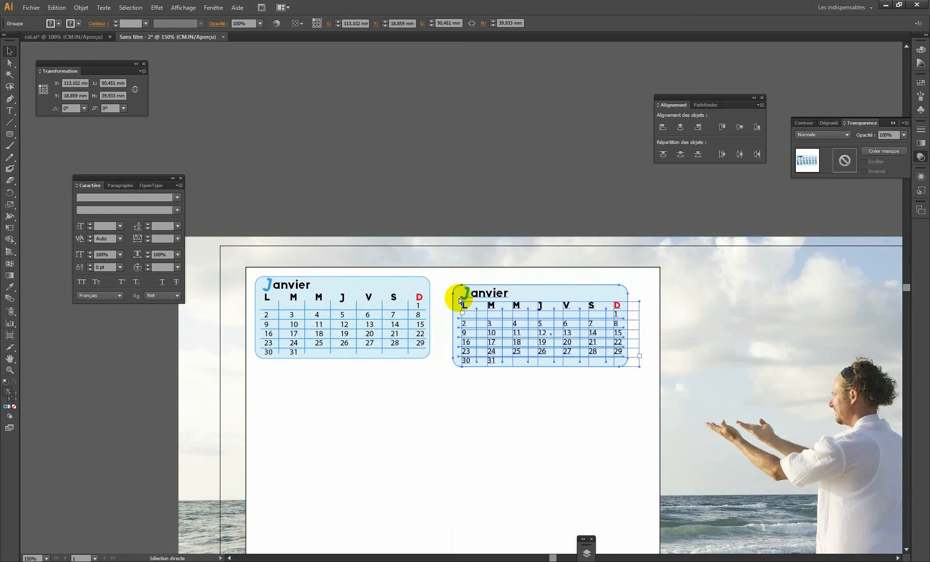
key("ctrl+z")
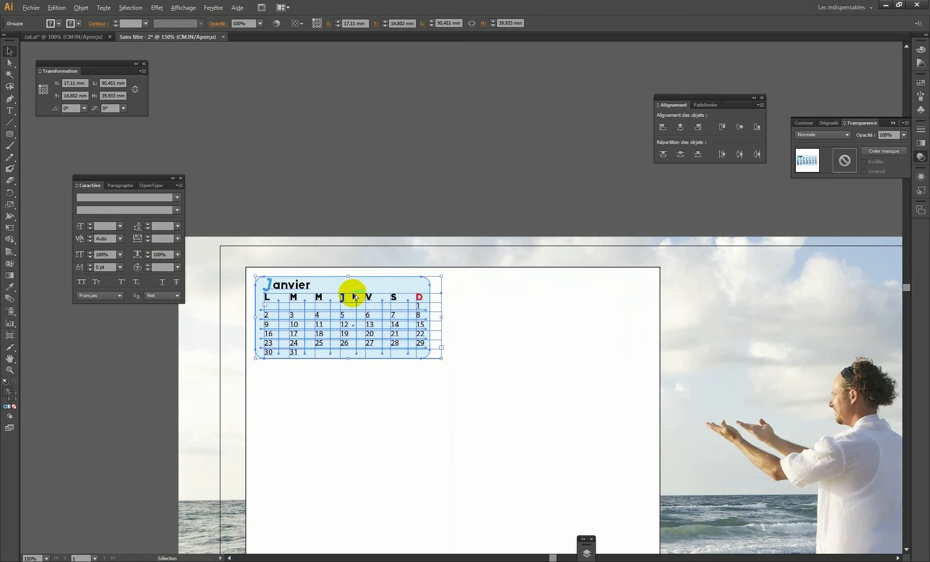
Step: Place a copy of the January calendar group level with the original on its right, at X 113.102 mm
left_click_drag(353, 293, 393, 293)
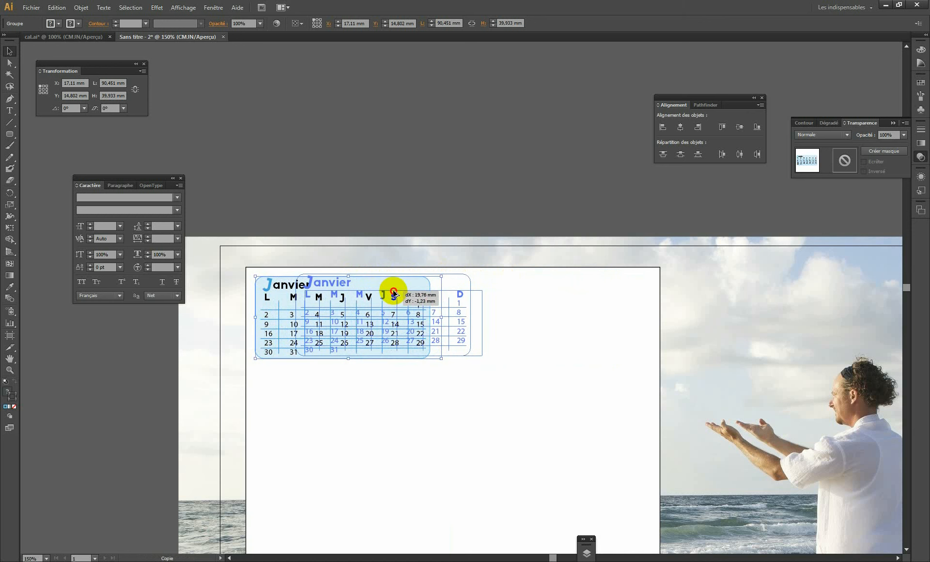
left_click_drag(394, 293, 551, 306)
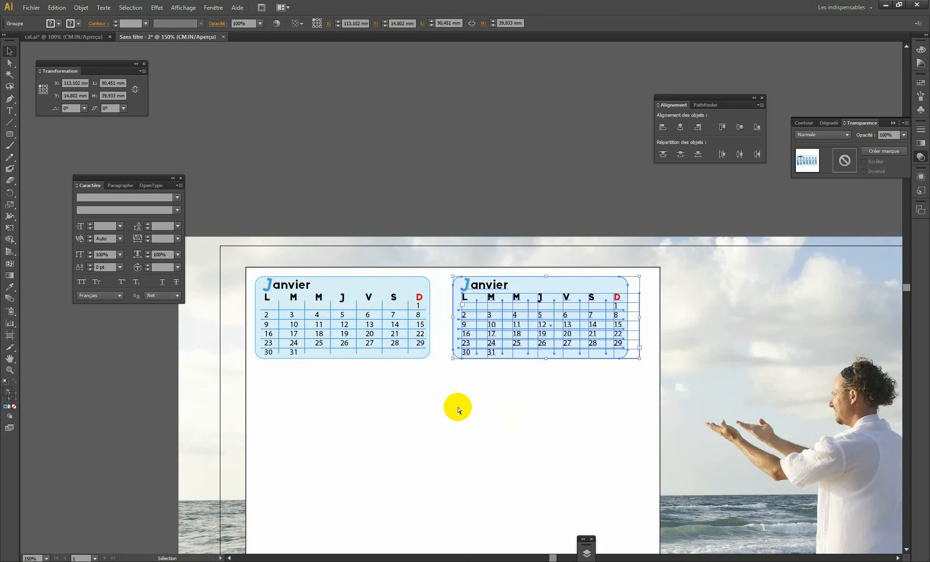
Step: Select both calendars and place a copy of the pair straight below them, at Y 59.25 mm
key("ctrl+minus")
key("ctrl+minus")
left_click_drag(443, 376, 429, 369)
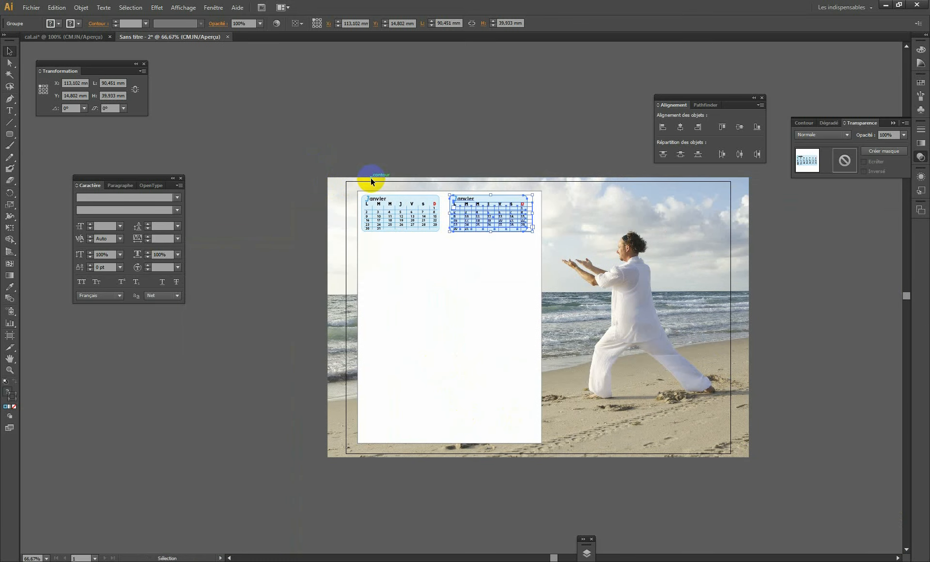
left_click(418, 204, "shift")
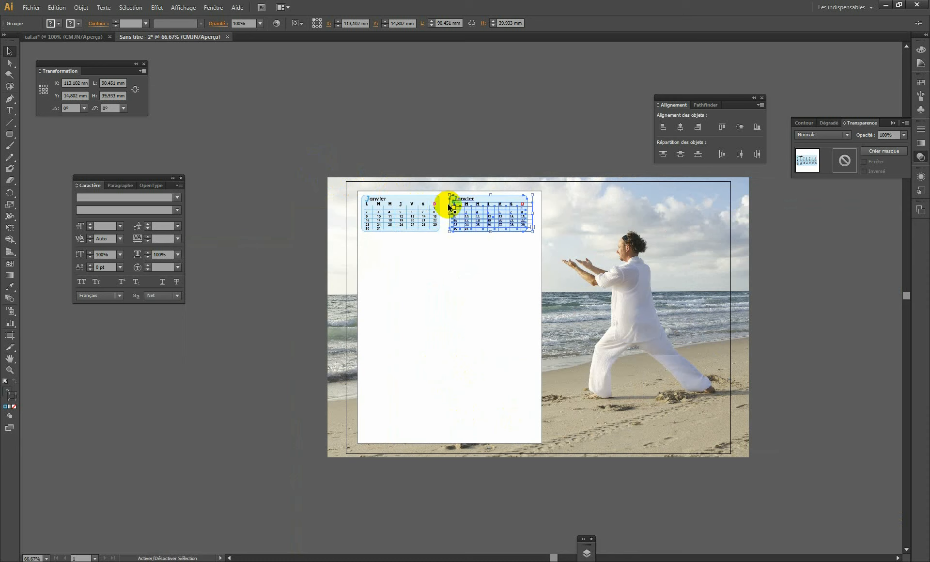
left_click_drag(284, 136, 595, 246)
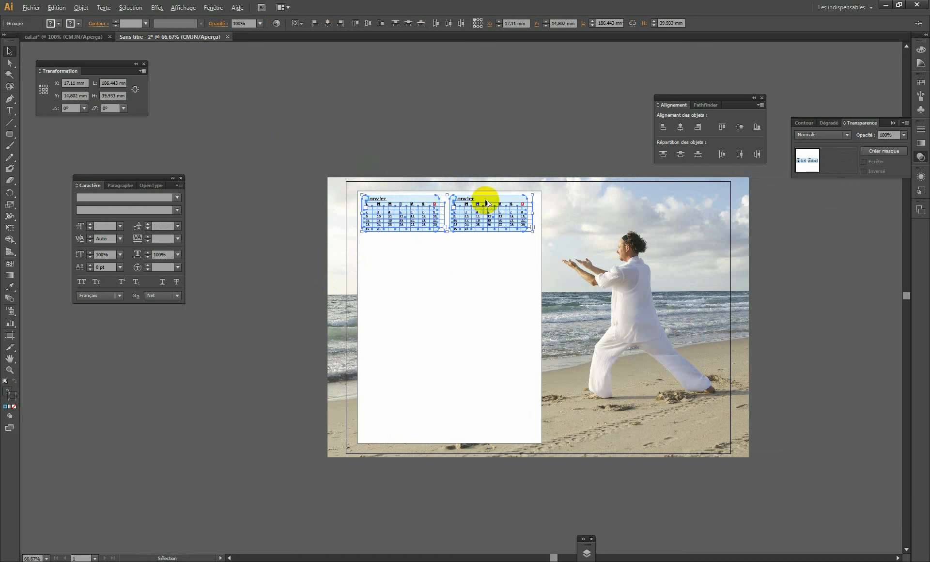
left_click_drag(485, 200, 491, 241)
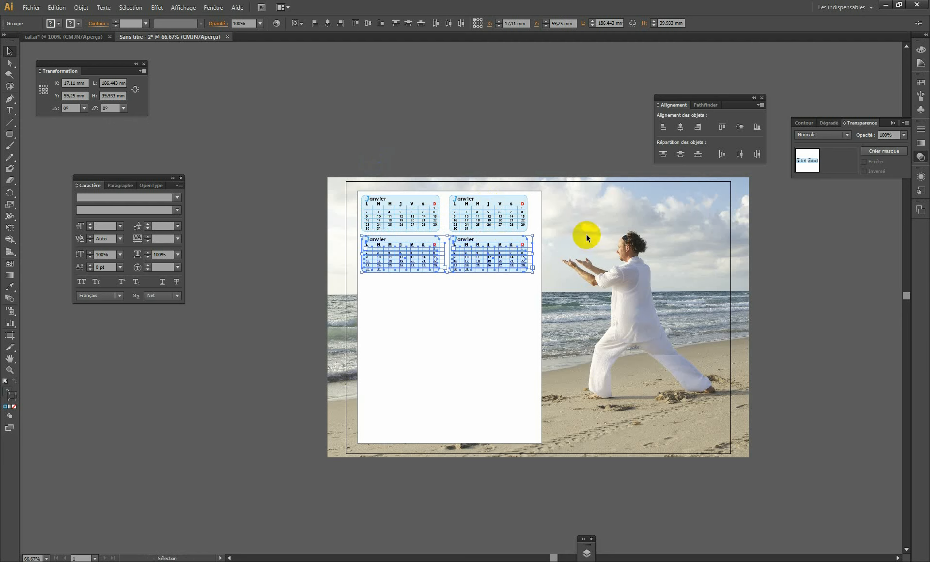
Step: Repeat the last duplication four times to fill the page with six rows of two calendars, and deselect
key("a")
key("ctrl+d")
key("ctrl+d")
key("ctrl+d")
key("ctrl+d")
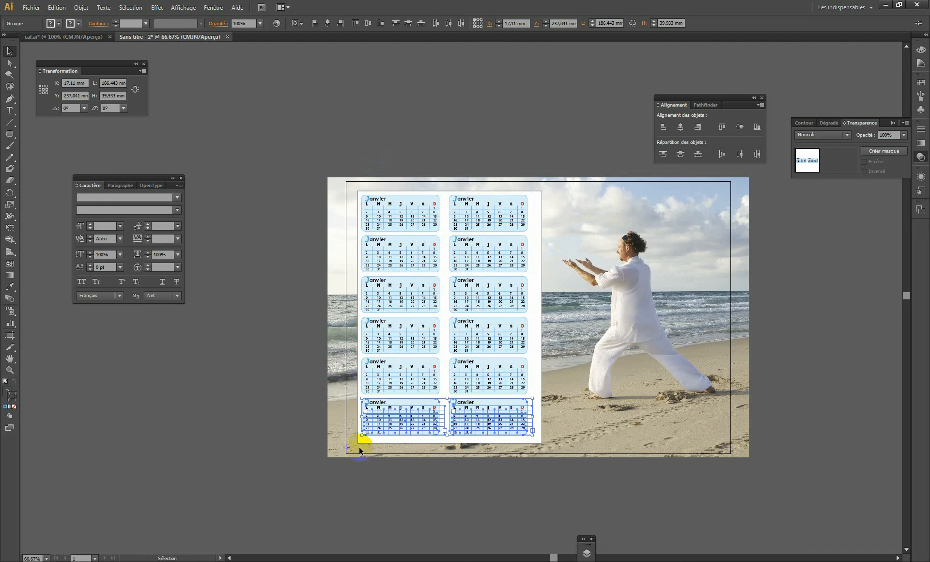
left_click(326, 166)
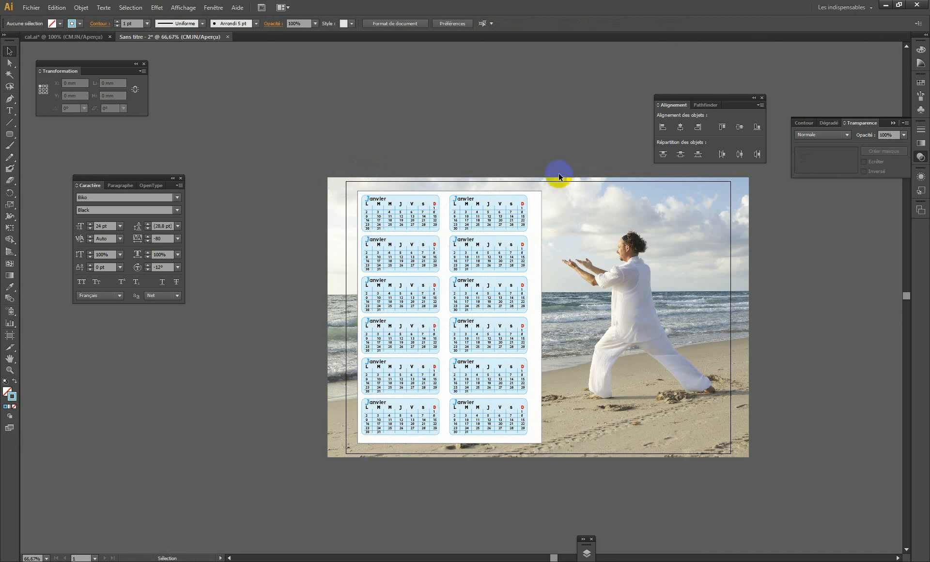
Step: Unlock all objects and delete the white panel behind the calendars
left_click(82, 8)
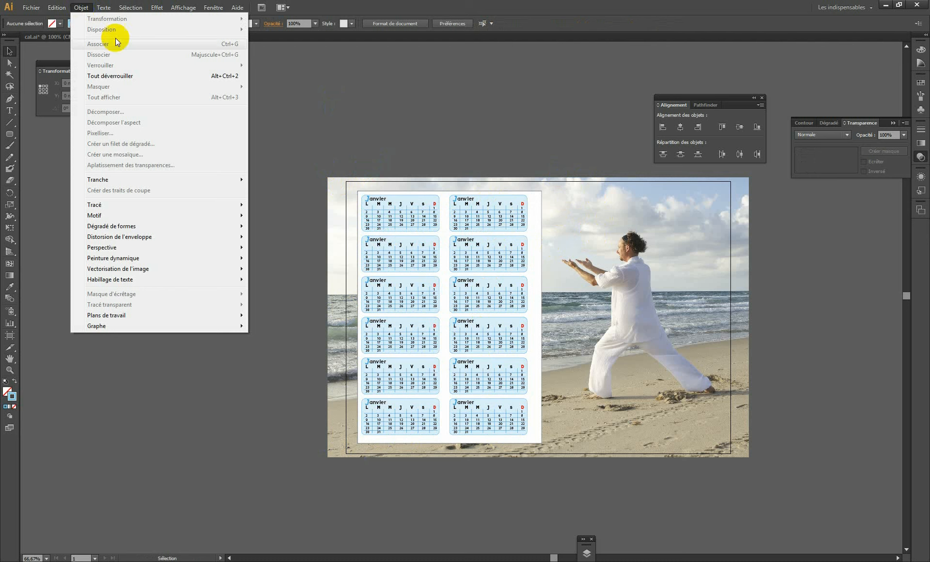
left_click(124, 78)
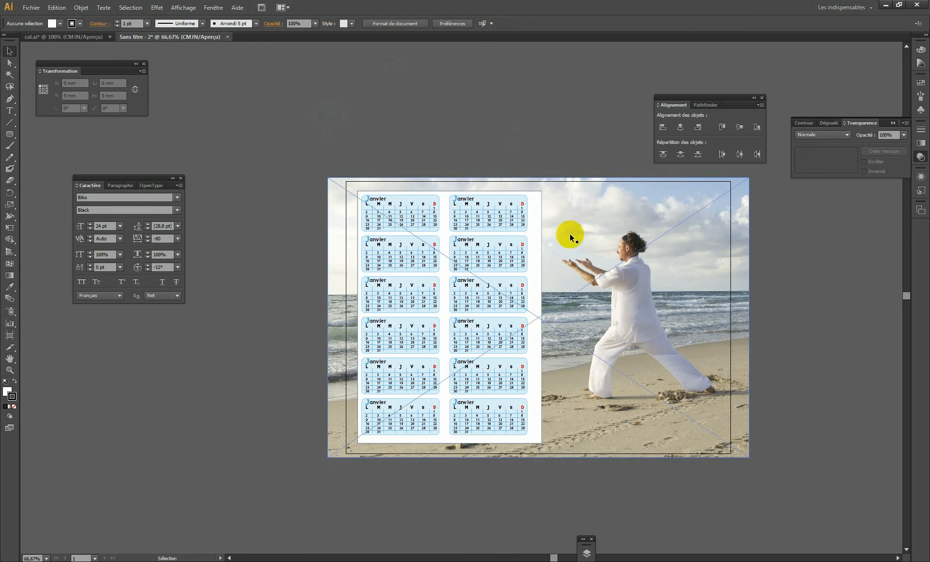
key("Delete")
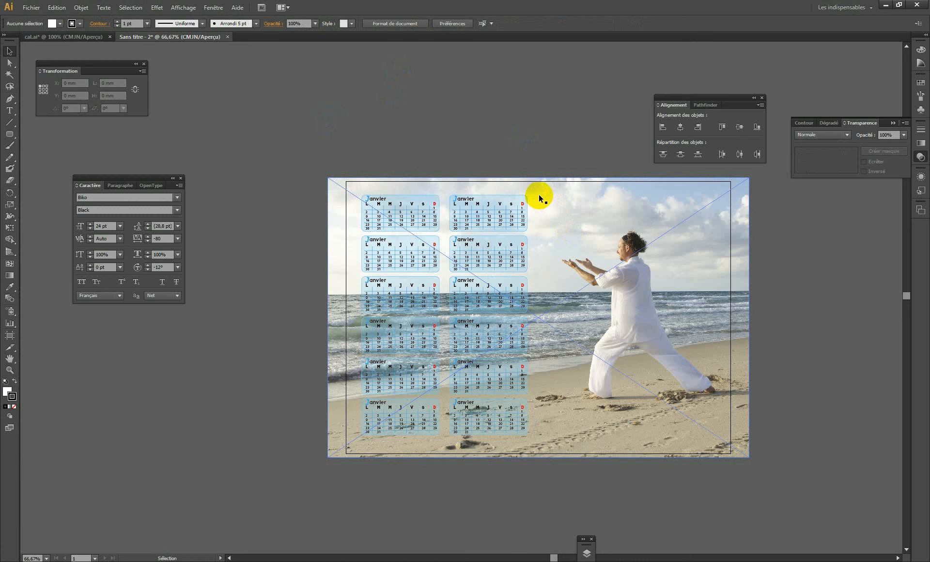
Step: Lock the beach photo in the background
left_click(662, 228)
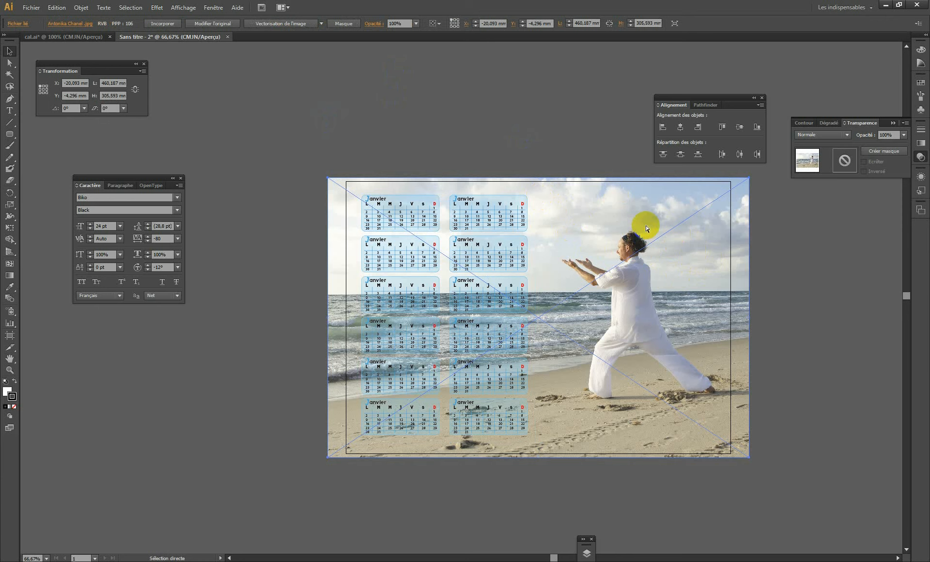
key("ctrl+2")
left_click(613, 253)
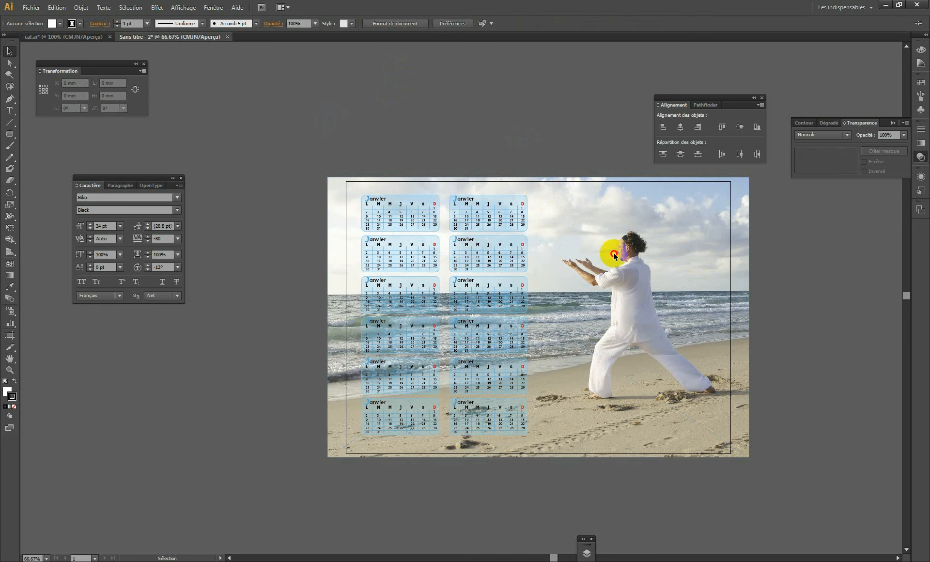
left_click_drag(527, 271, 479, 210)
left_click(413, 224, "ctrl")
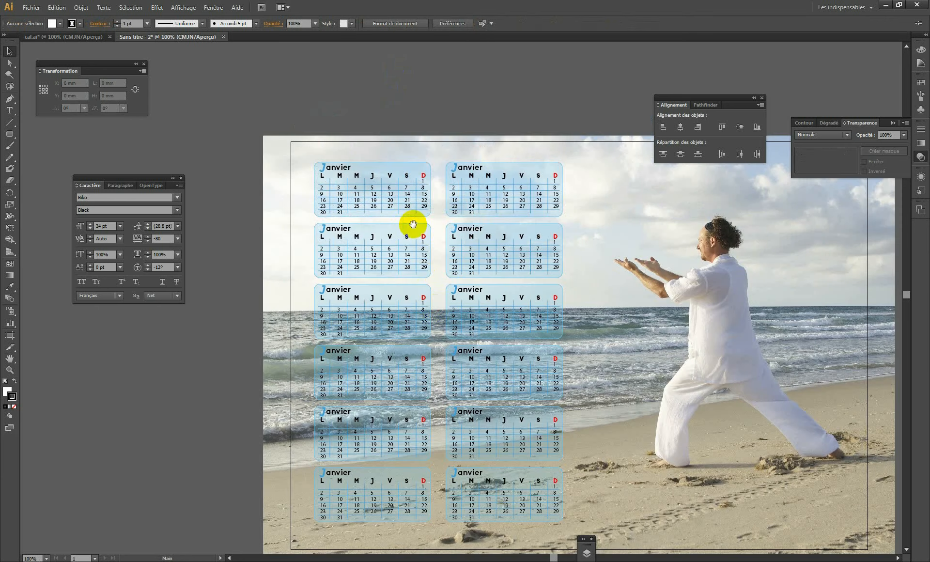
left_click_drag(433, 303, 394, 228)
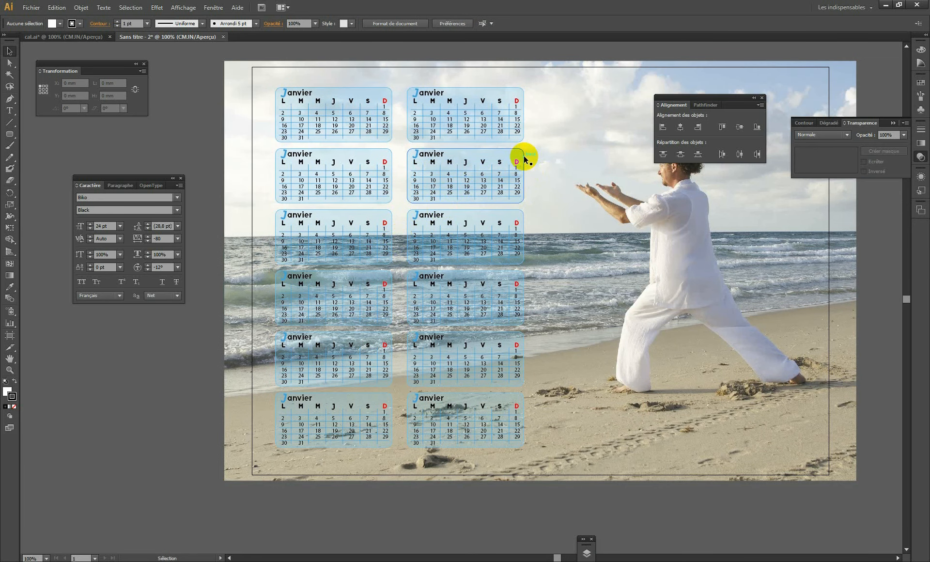
left_click(899, 561)
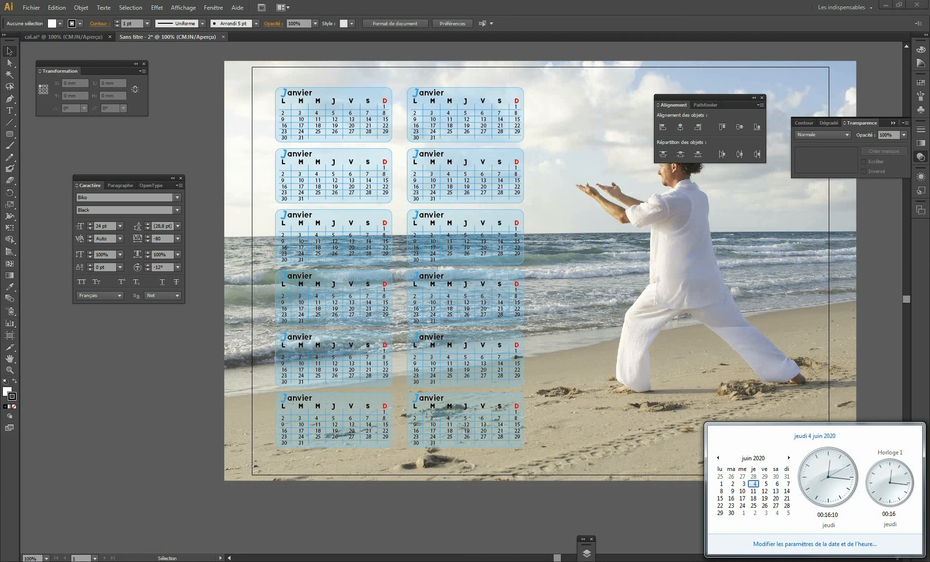
left_click(818, 543)
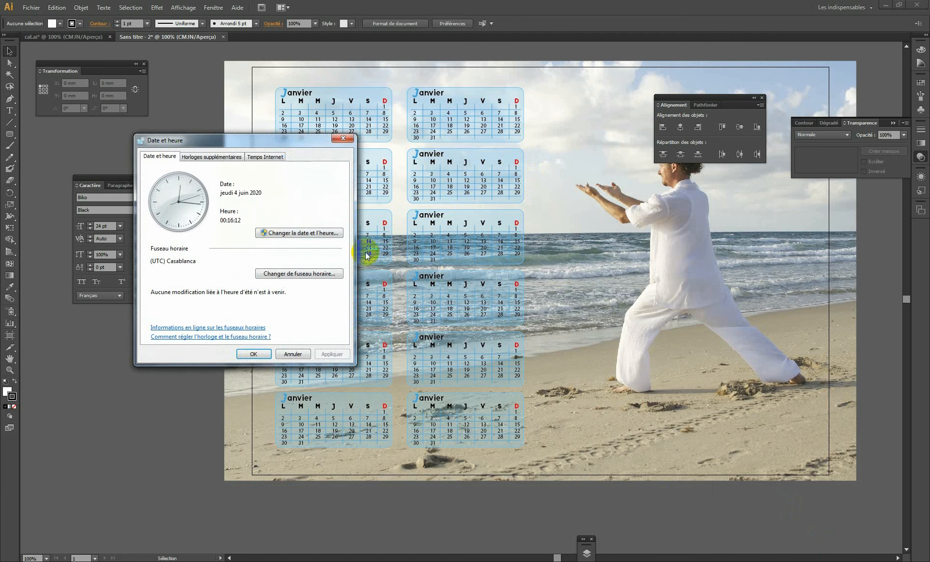
left_click(208, 156)
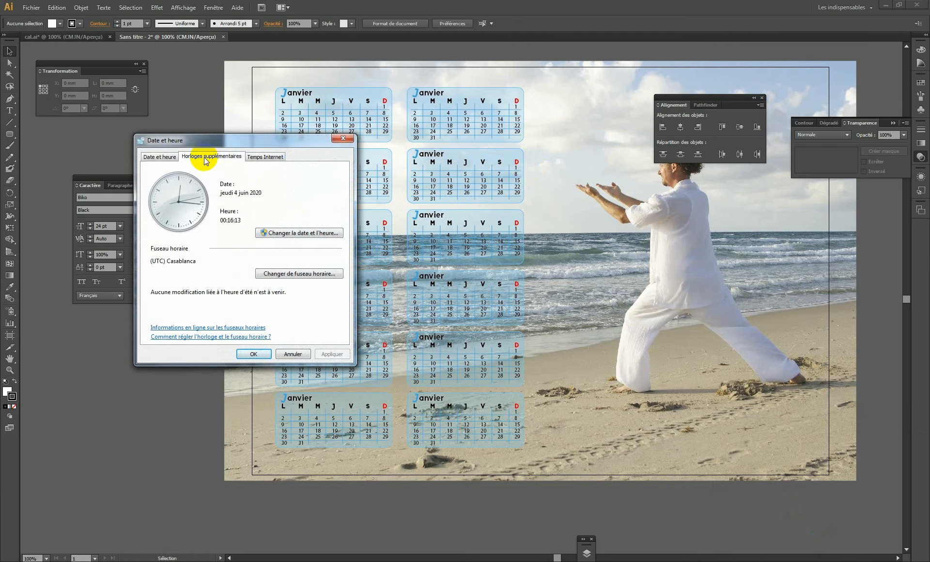
left_click(292, 357)
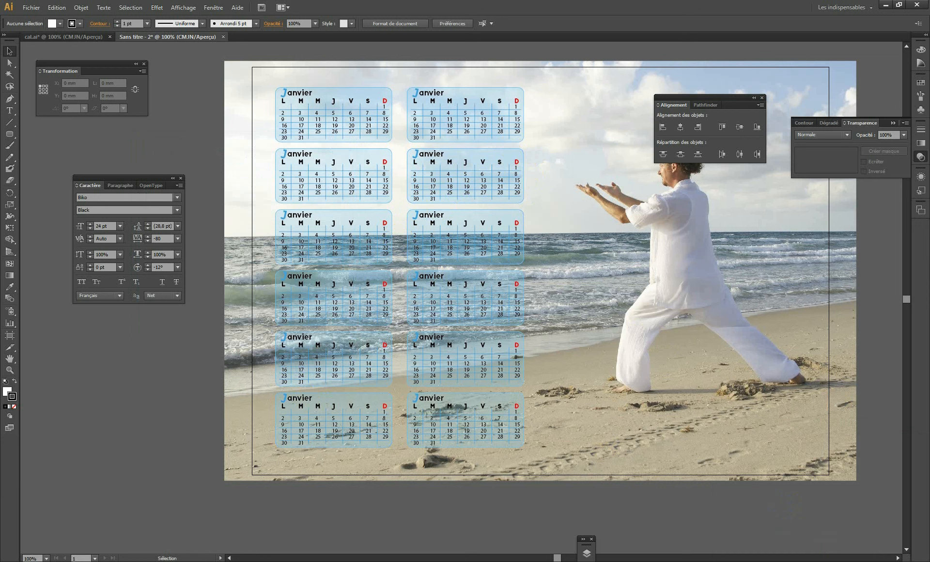
Step: Look up the January 2021 weekday layout in the system clock's calendar, then return to Illustrator
left_click(896, 561)
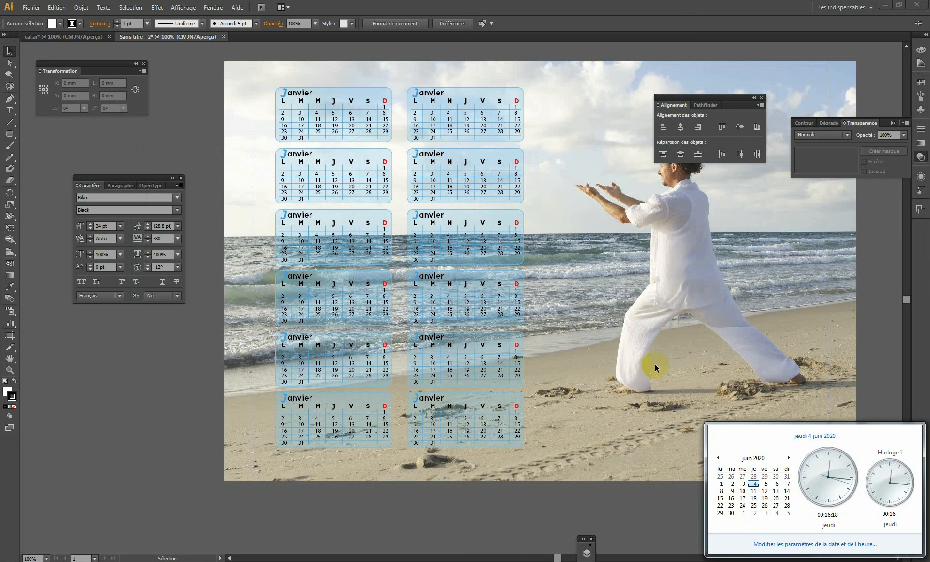
left_click(788, 458)
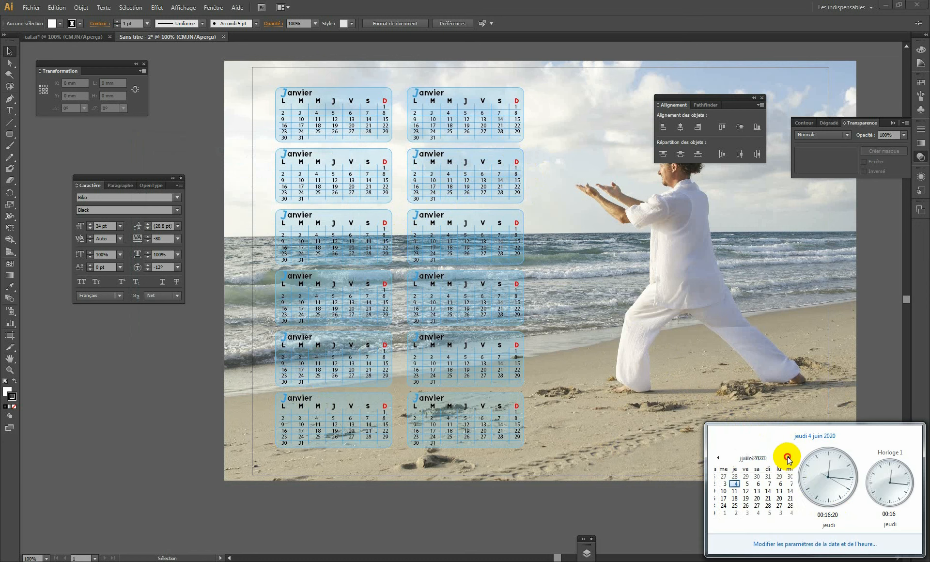
left_click(787, 457)
left_click(787, 457)
left_click(787, 458)
left_click(787, 457)
left_click(787, 457)
left_click(787, 458)
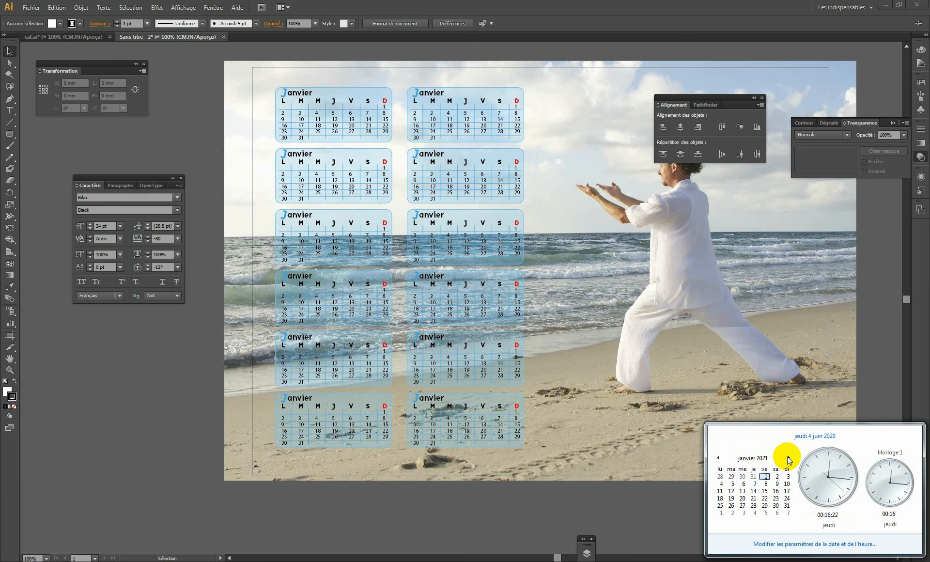
left_click(718, 458)
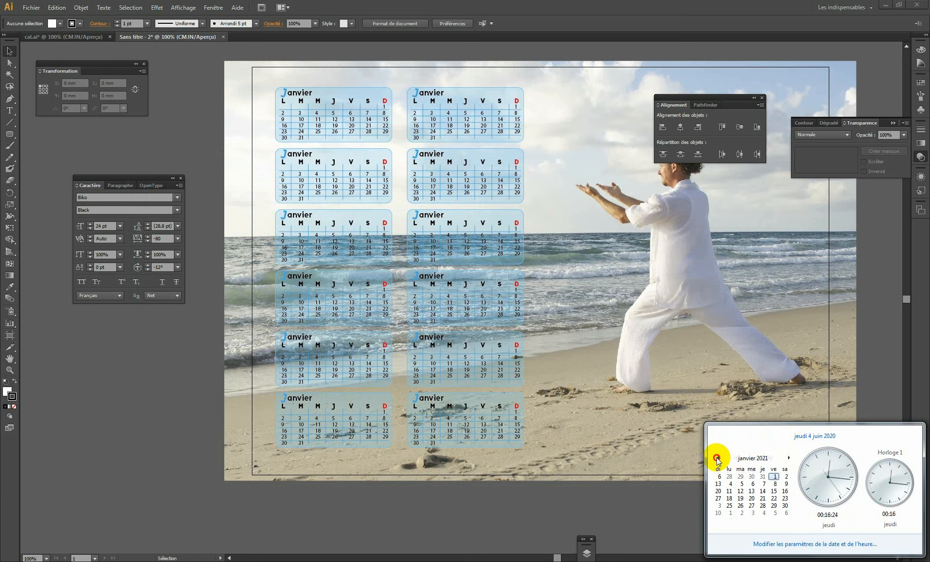
left_click(789, 458)
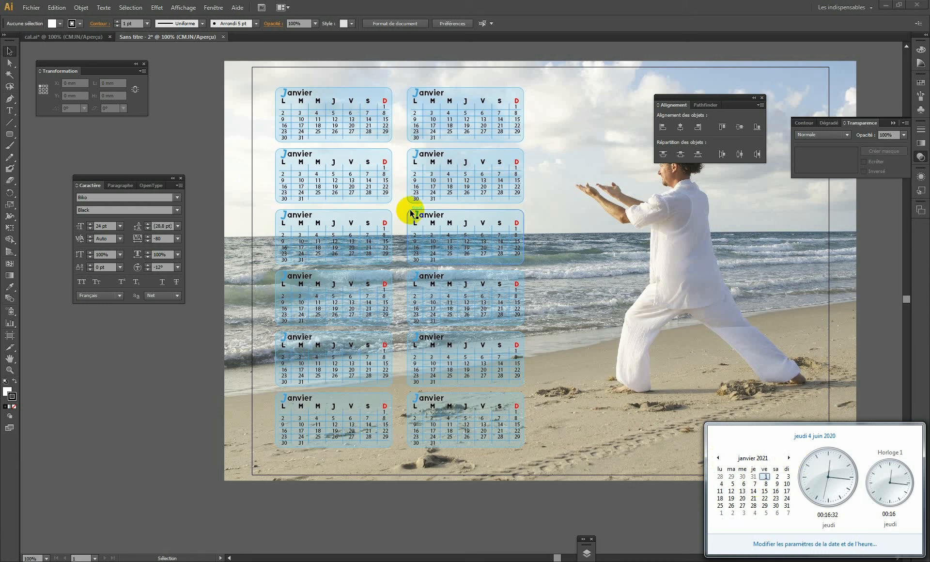
left_click(307, 114)
Step: Shift the dates in the first calendar's text so that 1 falls under V (Friday), matching January 2021
left_click(10, 62)
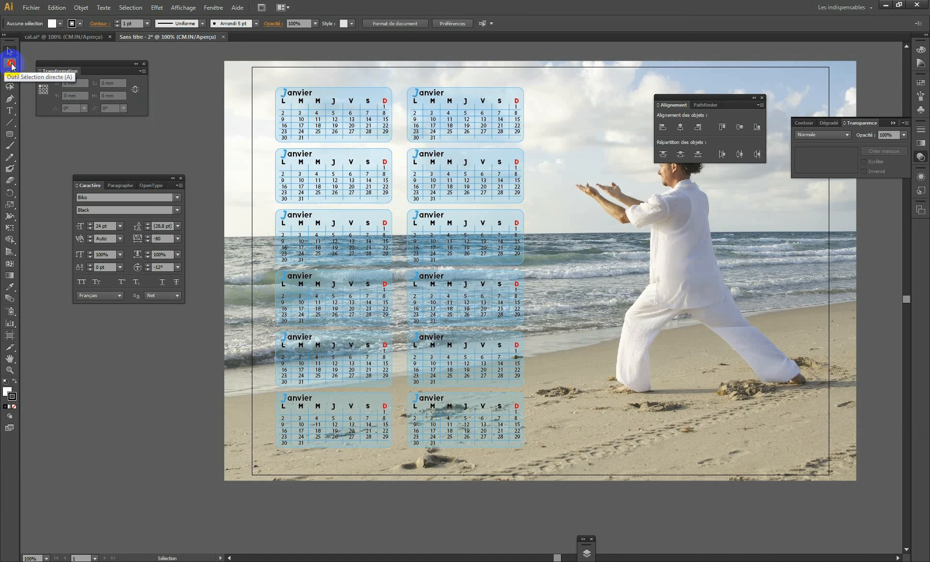
left_click_drag(287, 144, 383, 108)
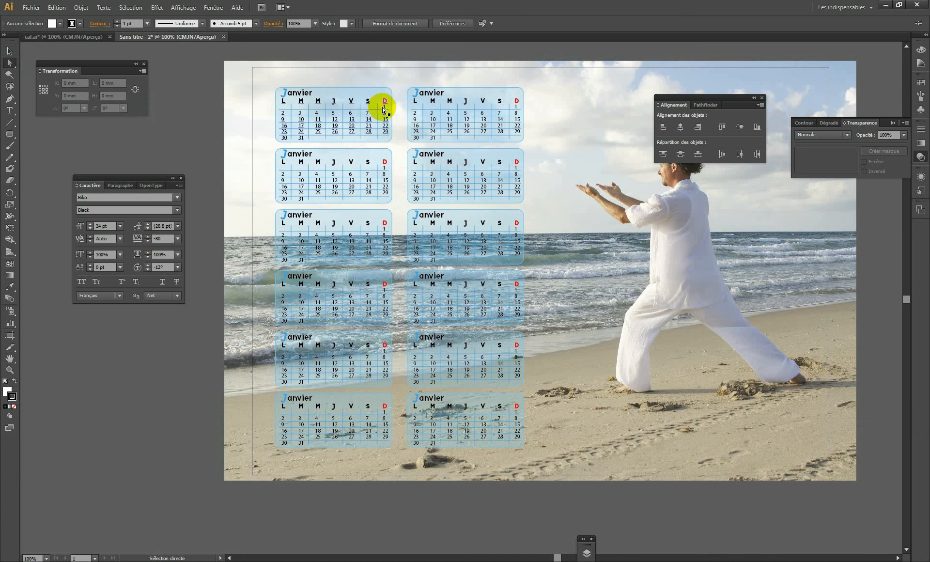
left_click(9, 111)
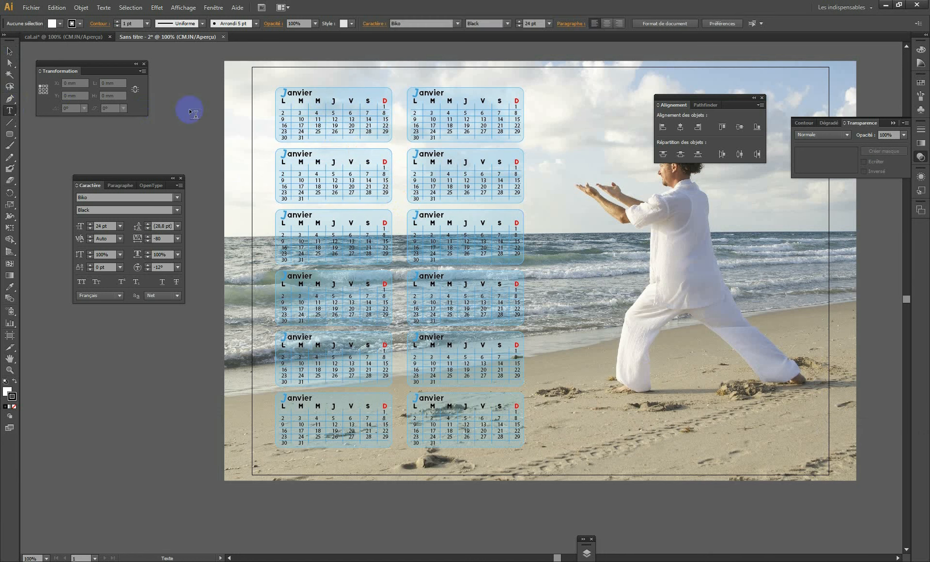
left_click(369, 106)
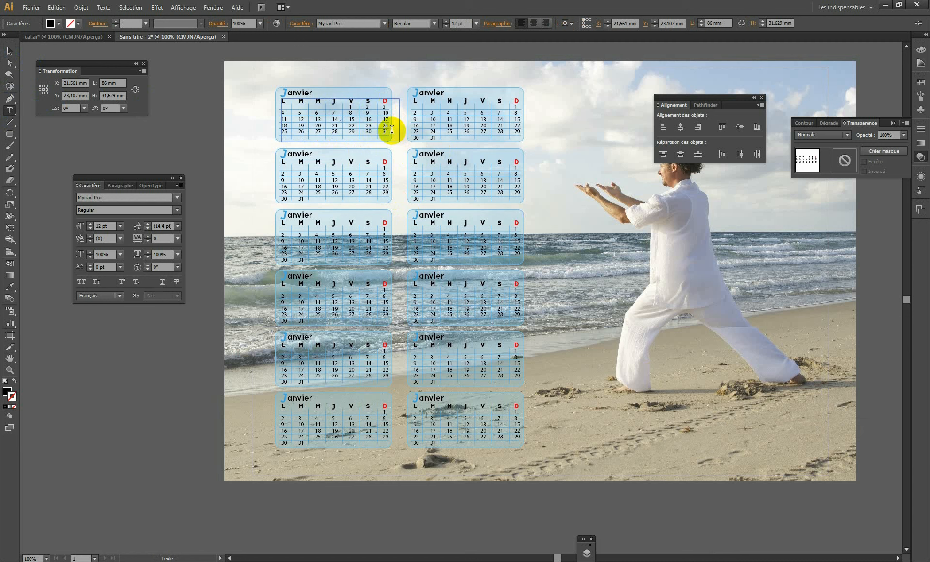
Step: Shift the second calendar's dates so 1 falls under L (Monday), and look up February 2021 in the system clock's calendar
left_click(514, 106)
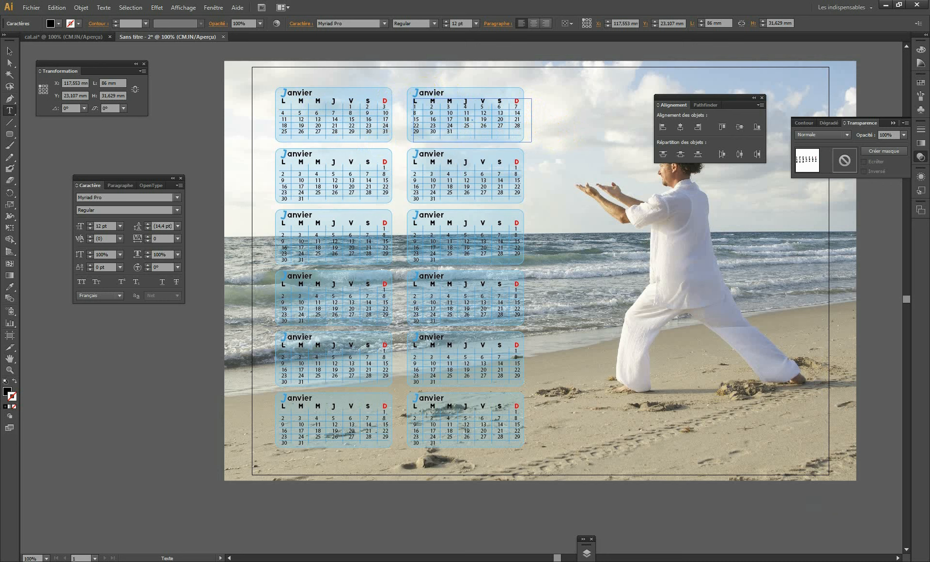
left_click(900, 561)
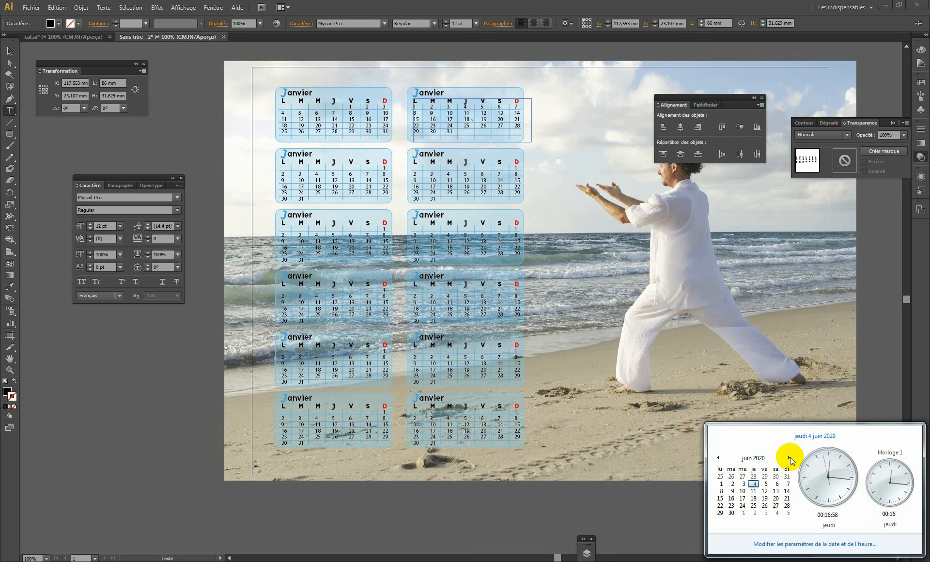
left_click(789, 457)
left_click(789, 458)
left_click(786, 457)
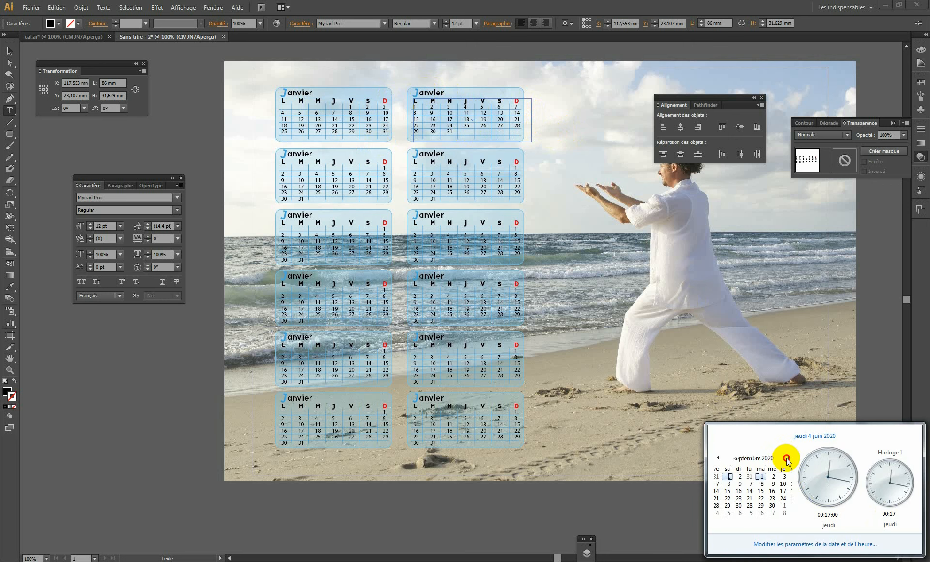
left_click(786, 458)
left_click(786, 458)
left_click(786, 458)
left_click(786, 457)
left_click(786, 458)
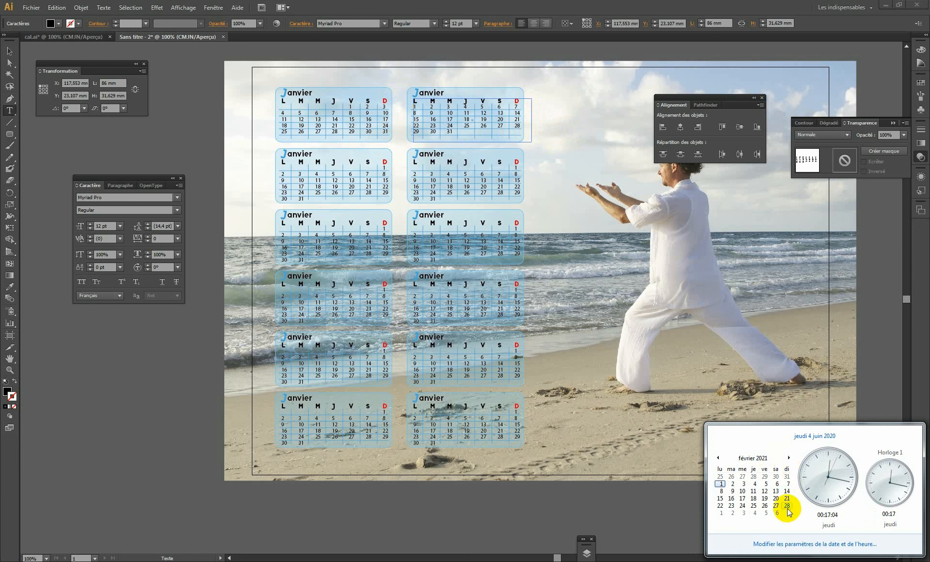
Step: Delete the dates 29, 30 and 31 from the second calendar's text
left_click(487, 112)
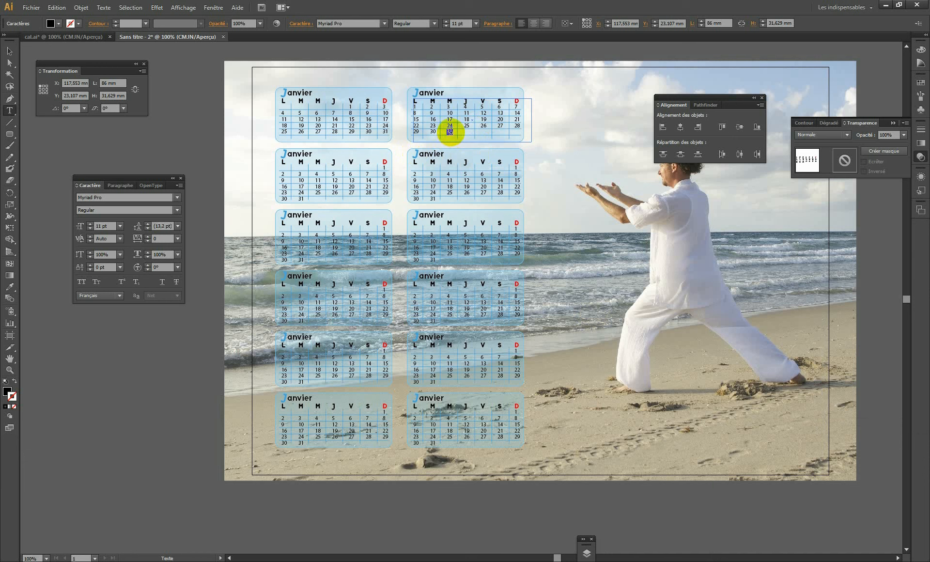
key("BackSpace")
key("BackSpace")
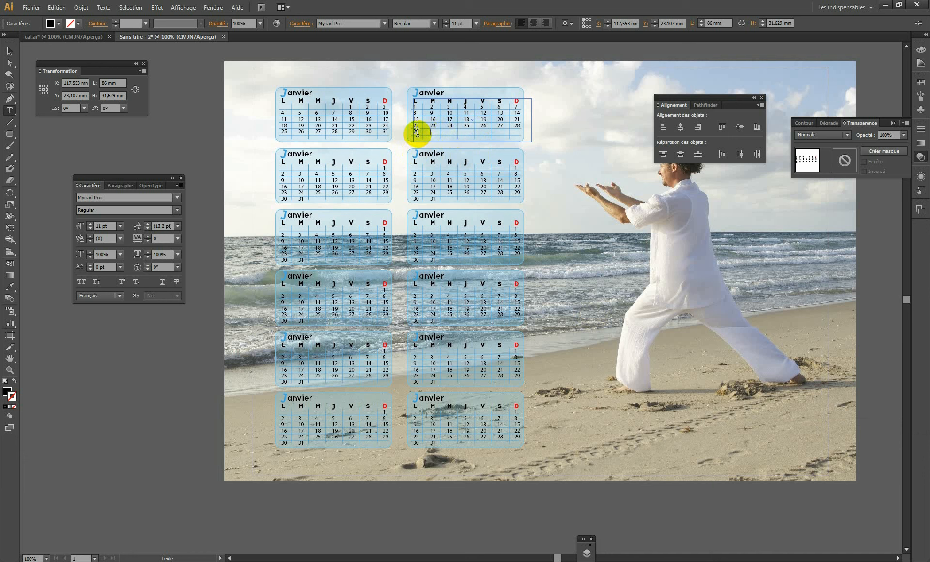
key("BackSpace")
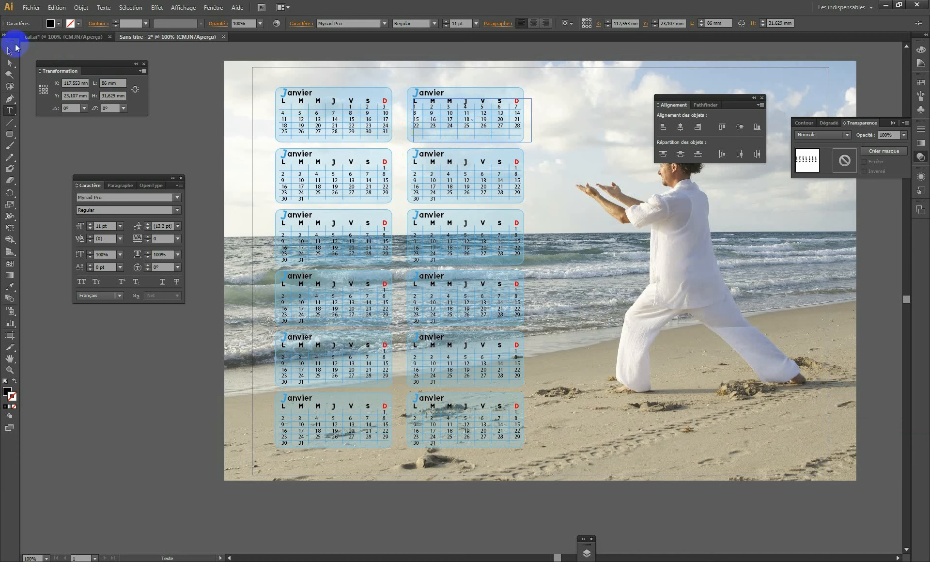
Step: Move the Character panel clear of the calendars, onto the photo beside the man
left_click(9, 50)
left_click(439, 98, "ctrl")
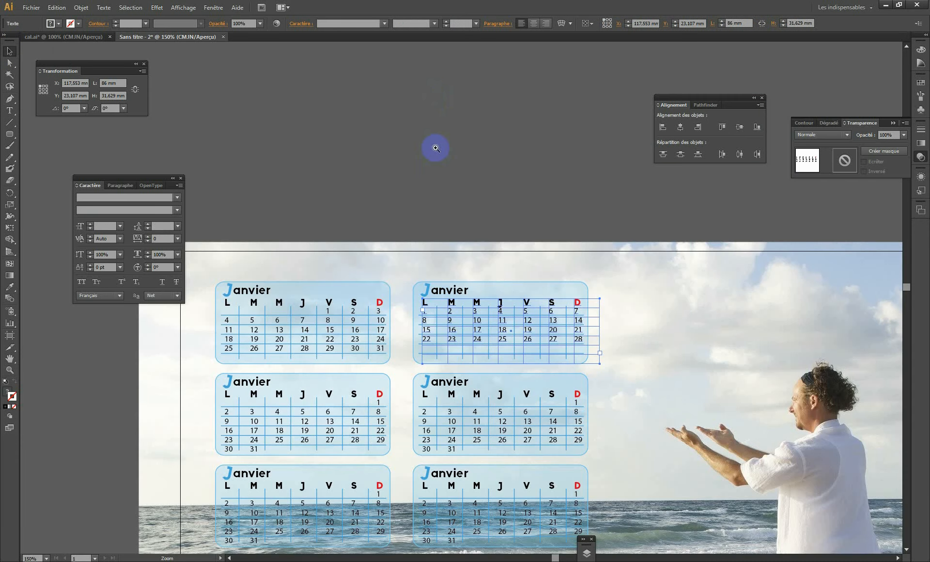
left_click(376, 288, "ctrl")
left_click_drag(475, 294, 299, 127)
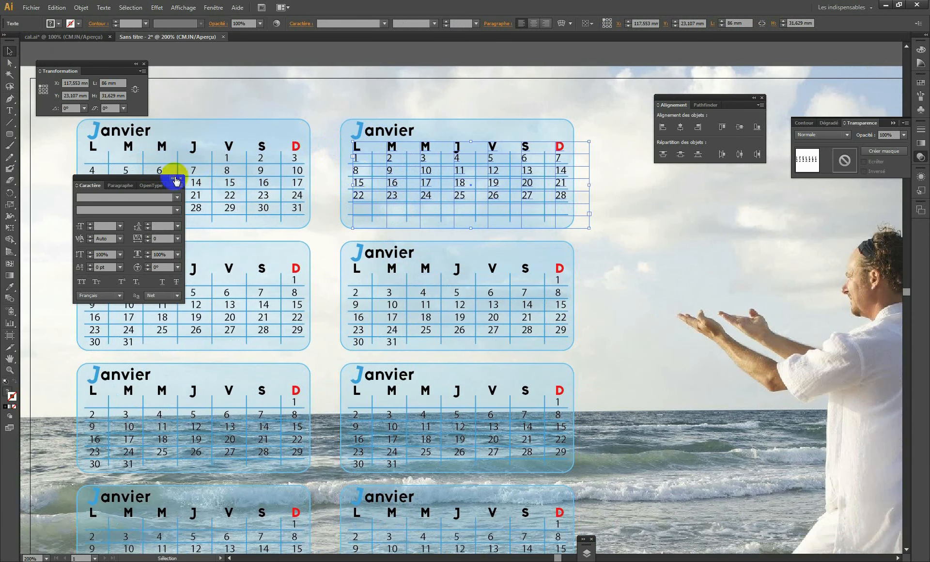
left_click_drag(152, 179, 793, 361)
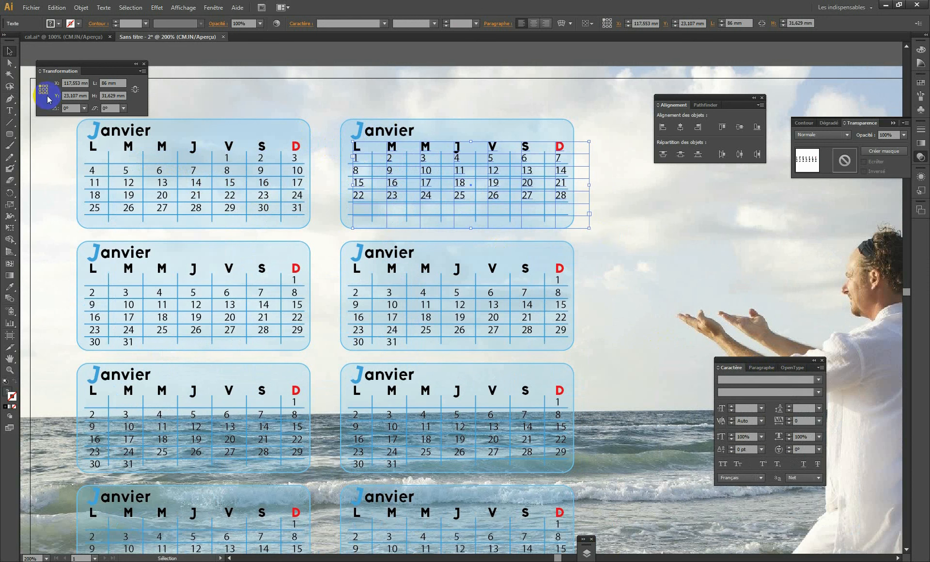
left_click(10, 110)
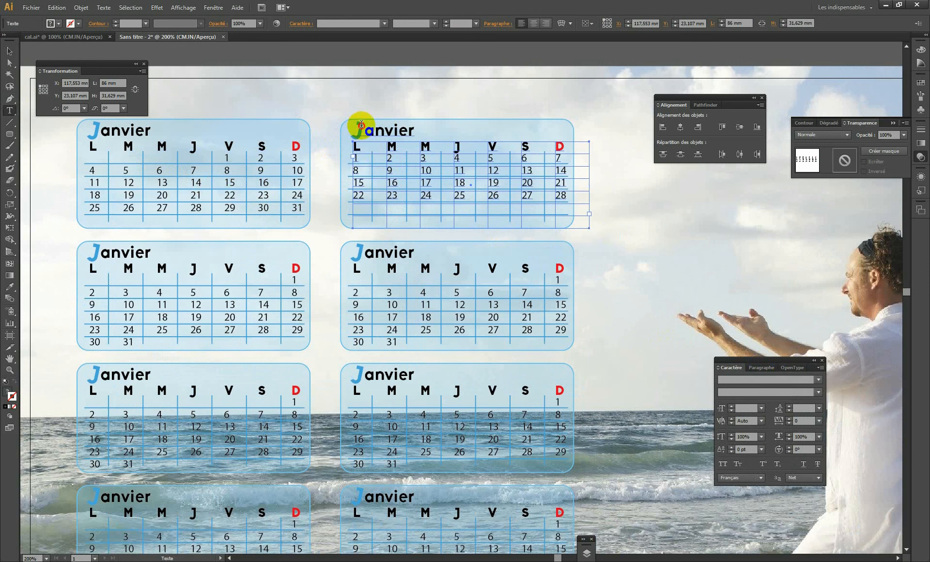
left_click_drag(360, 124, 352, 127)
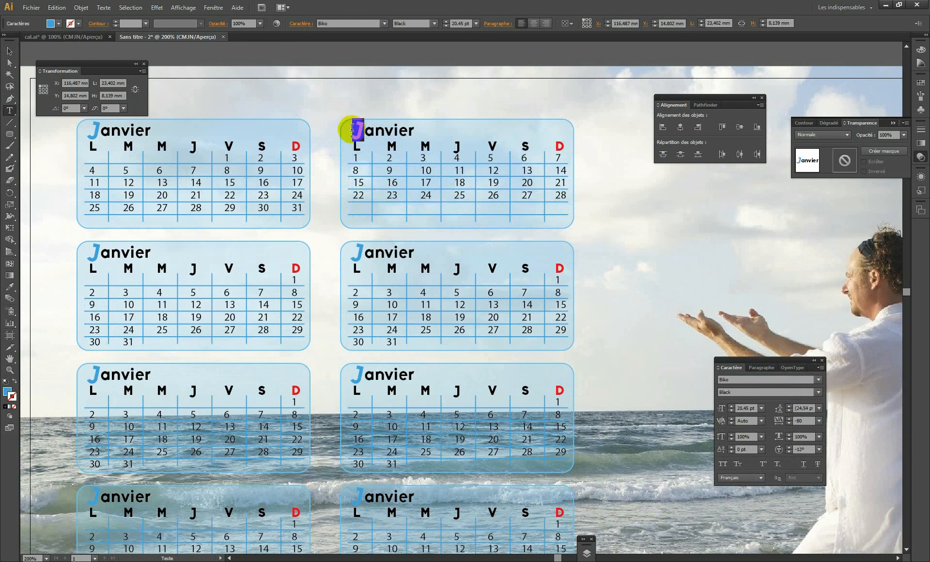
type("M")
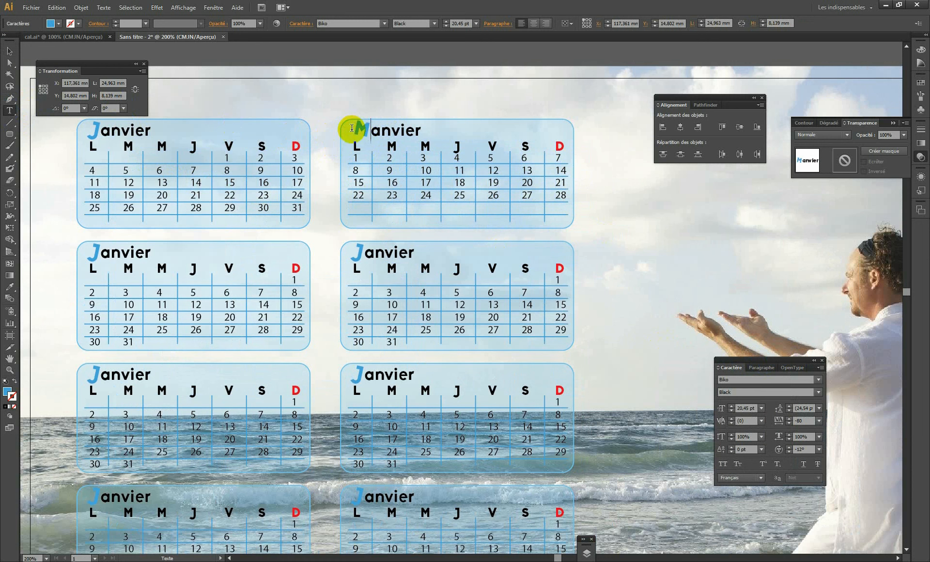
left_click_drag(383, 129, 418, 129)
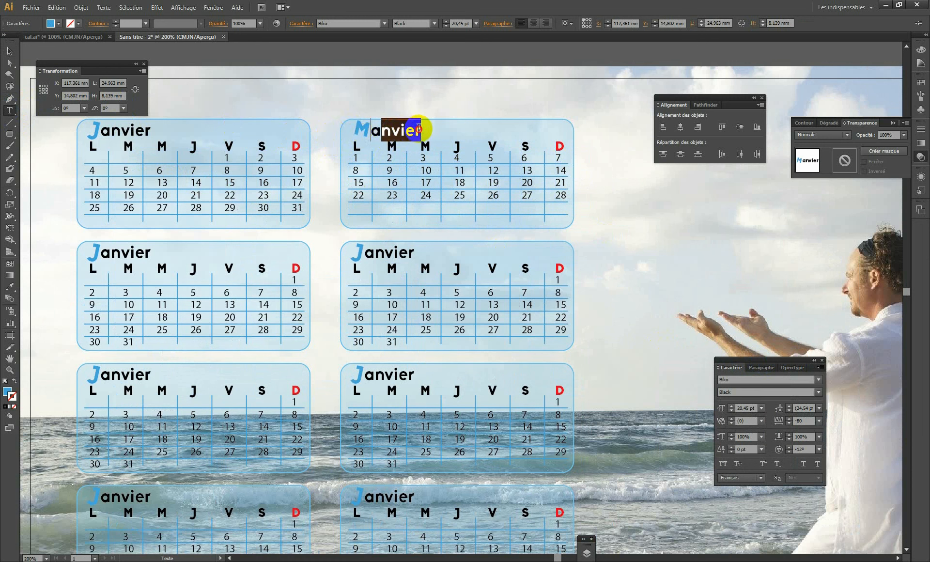
type("rs")
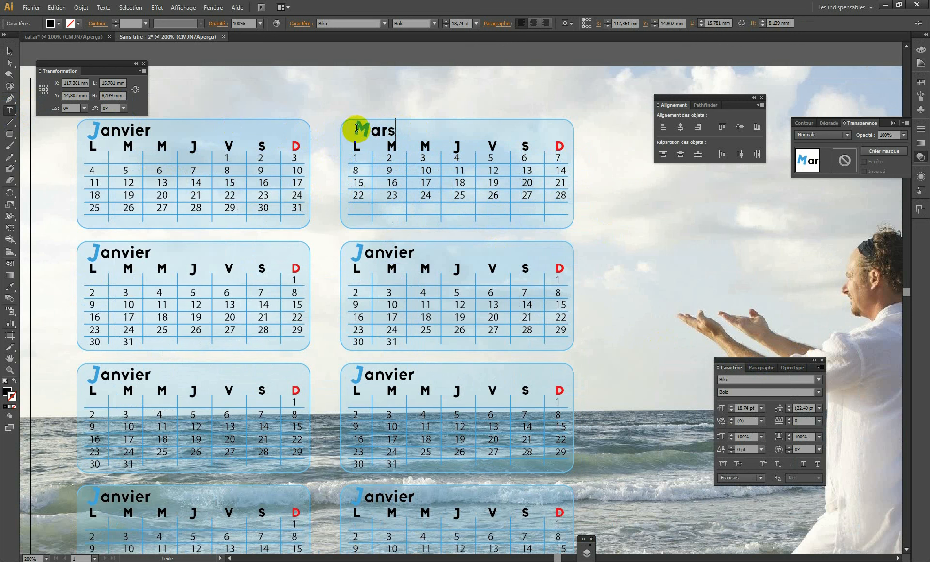
Step: Retitle the second calendar Fevrier, keeping the blue styled initial and the black lettering
mouse_move(356, 128)
left_mouse_down()
mouse_move(367, 126)
mouse_move(357, 131)
left_mouse_up()
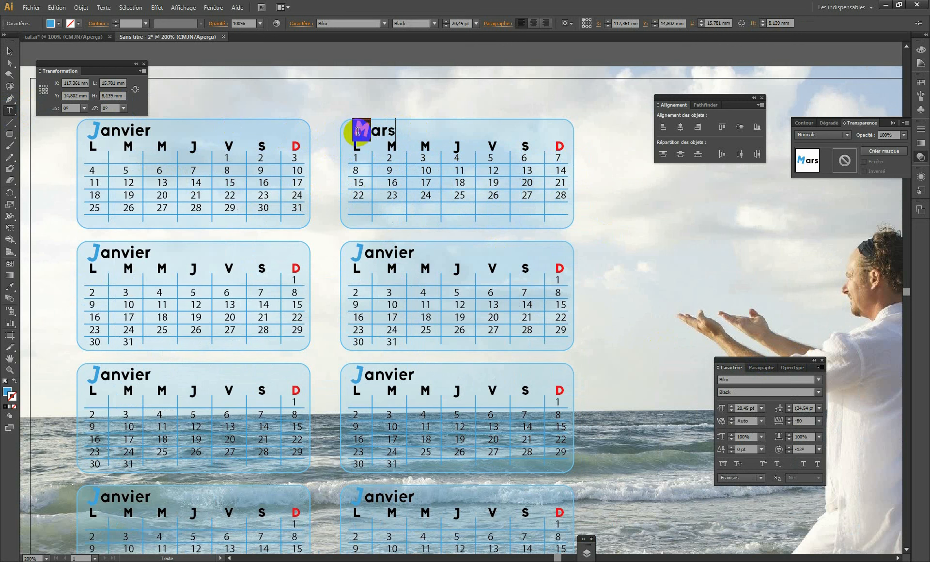
type("F")
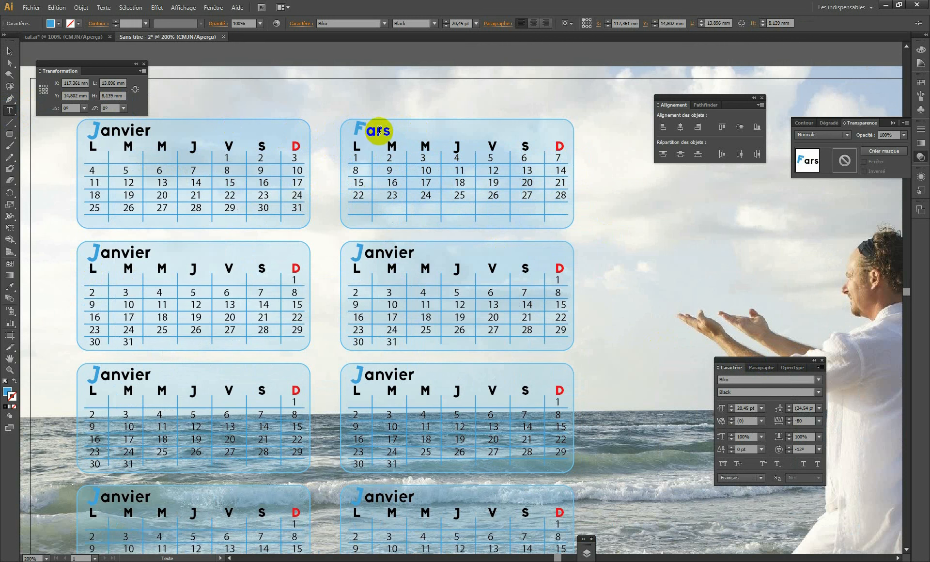
left_click_drag(365, 130, 395, 128)
type("evrier")
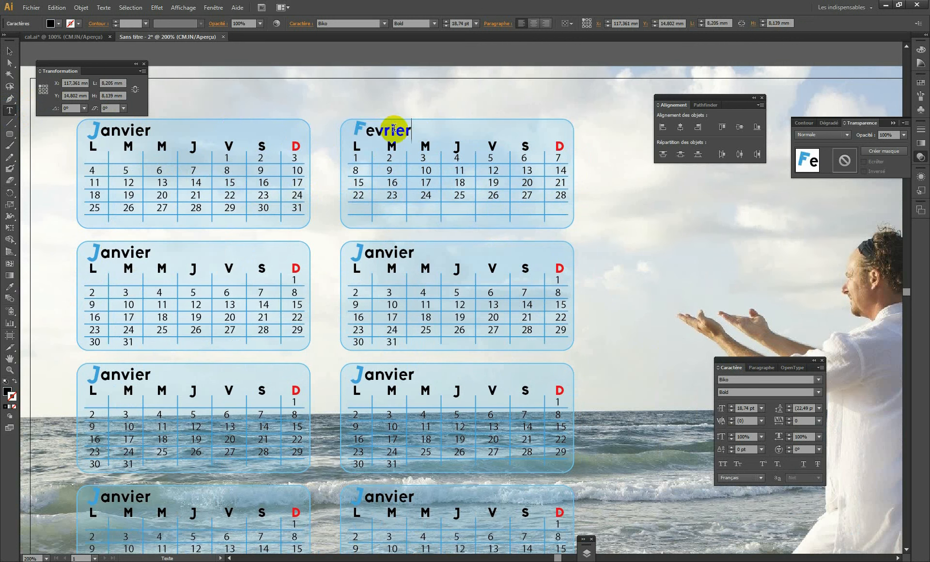
Step: Retitle the third calendar Mars and the fourth calendar Aavril, keeping their blue styled initials
left_click(97, 249)
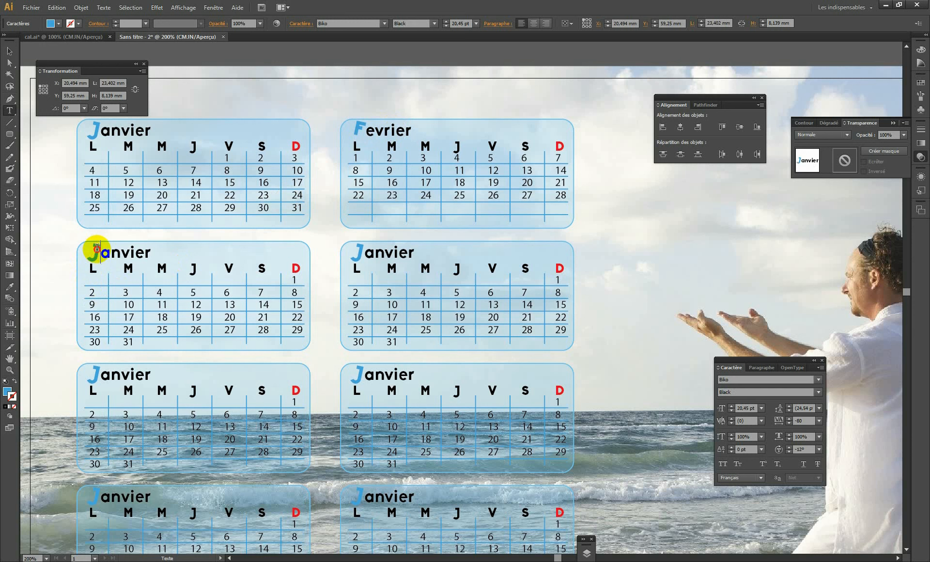
left_click_drag(97, 249, 142, 250)
type("M")
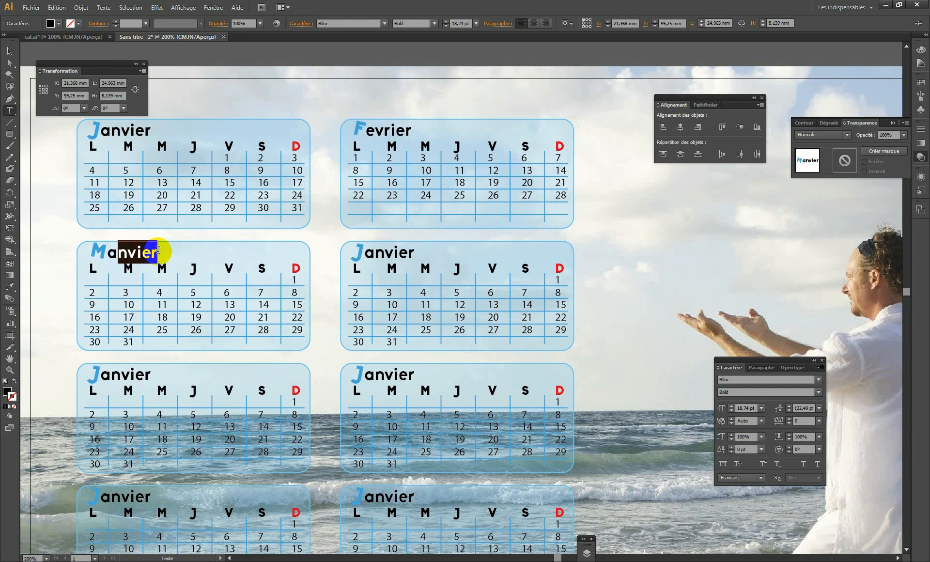
type("ars")
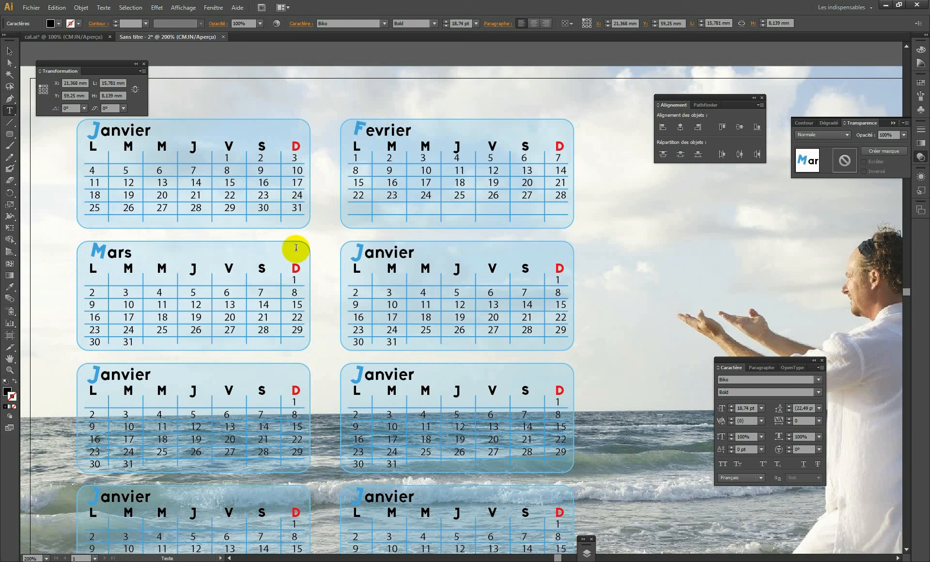
left_click_drag(363, 251, 427, 253)
type("Aavril")
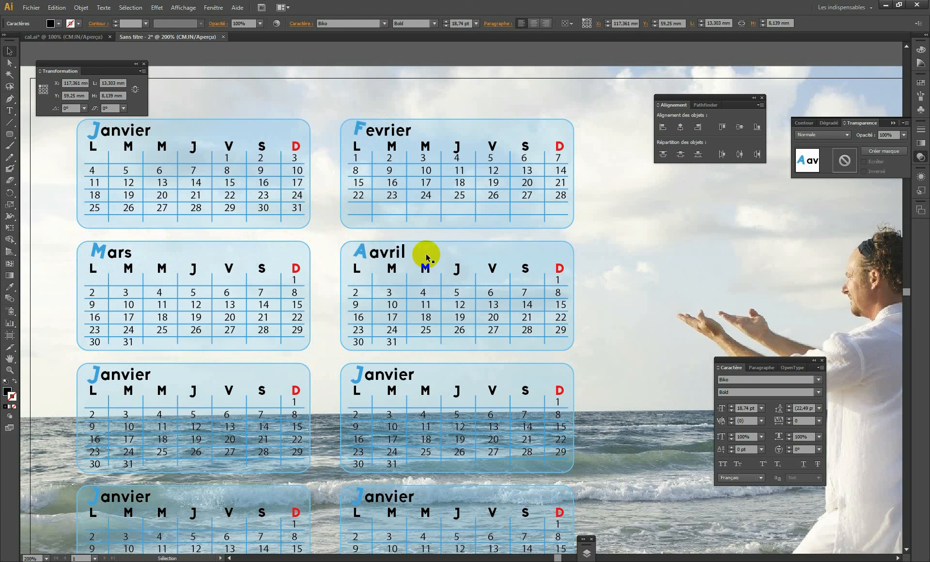
Step: Shift the dates in the Mars calendar so that 1 falls under L (Monday)
left_click(10, 63)
left_click(449, 203, "ctrl+alt")
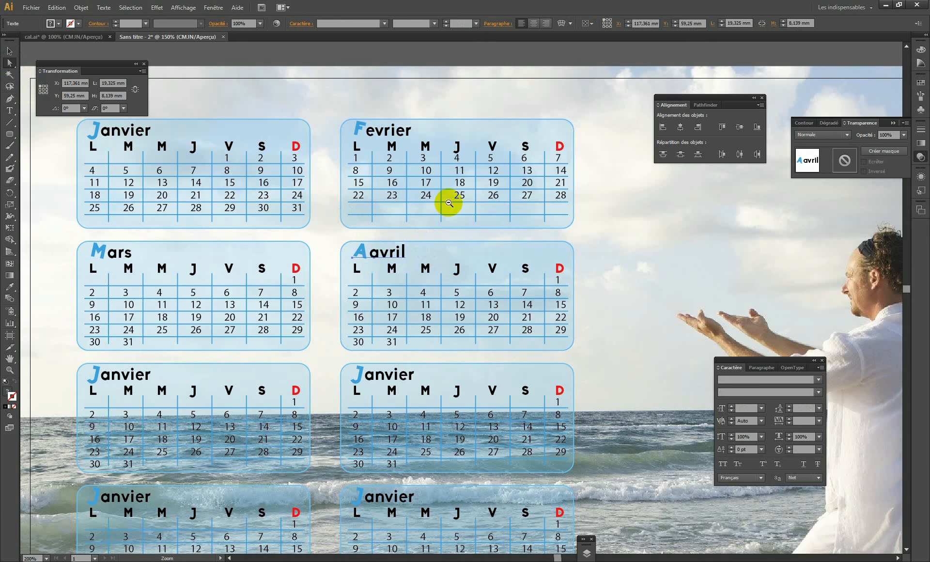
left_click(460, 213, "ctrl+alt")
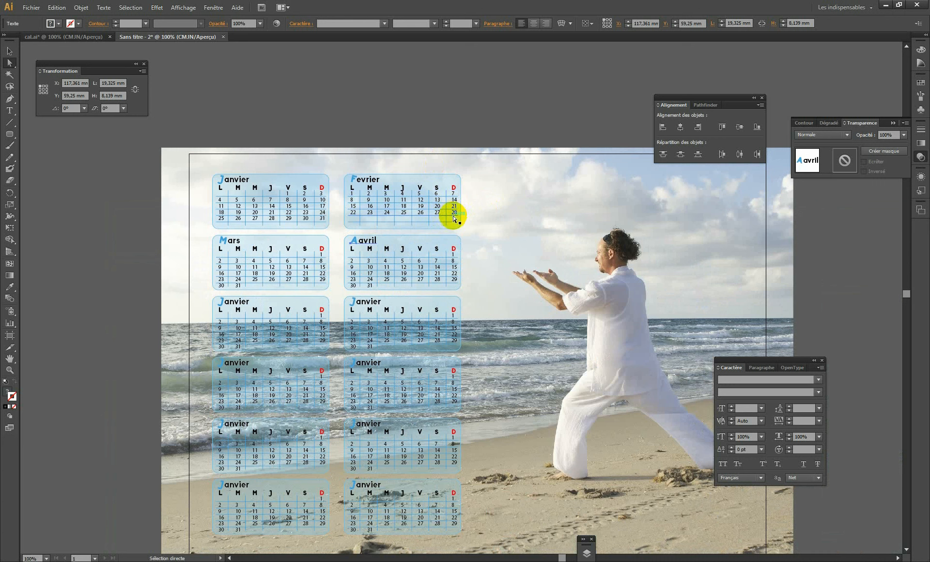
key("t")
left_click(320, 255)
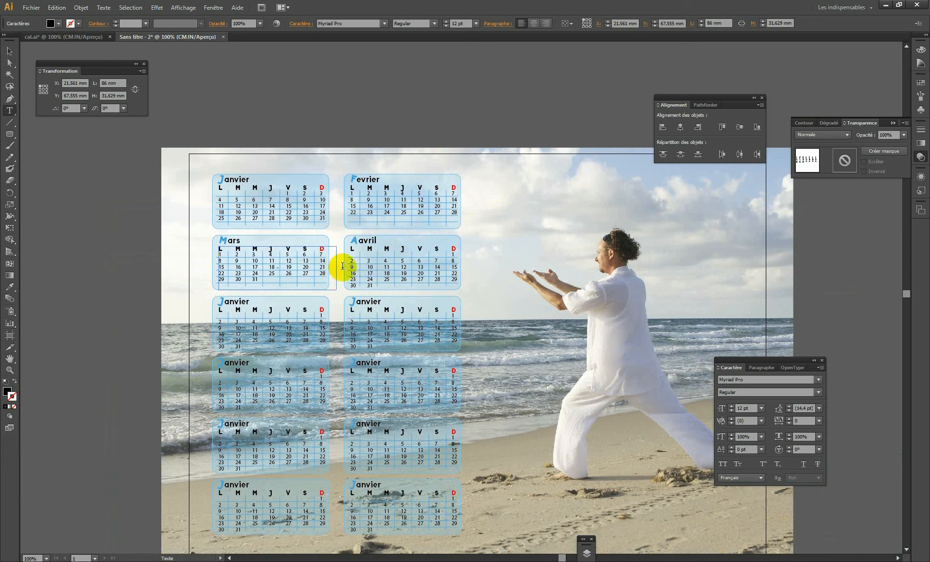
Step: Shift the fourth calendar's dates so that 1 falls under J (Thursday) and remove the 31
left_click(448, 254)
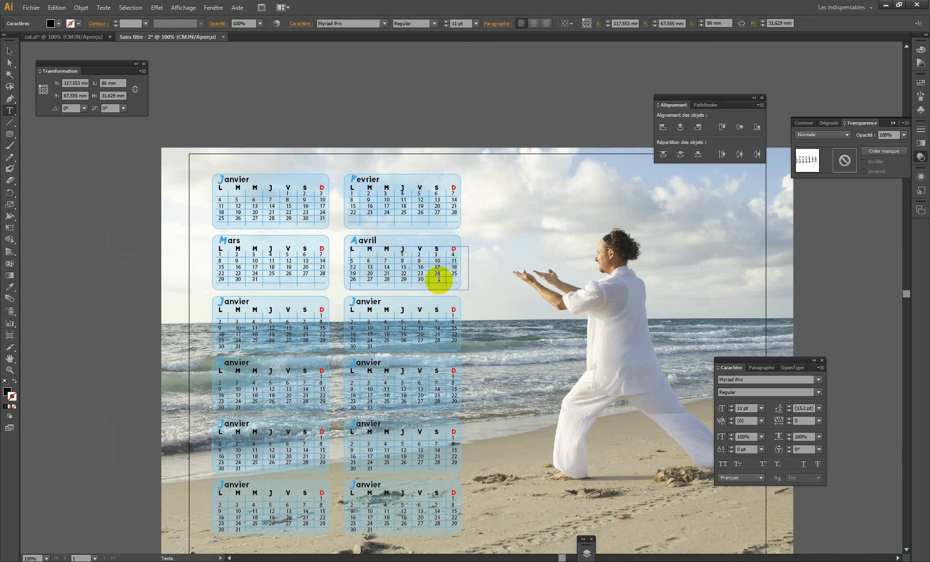
key("Escape")
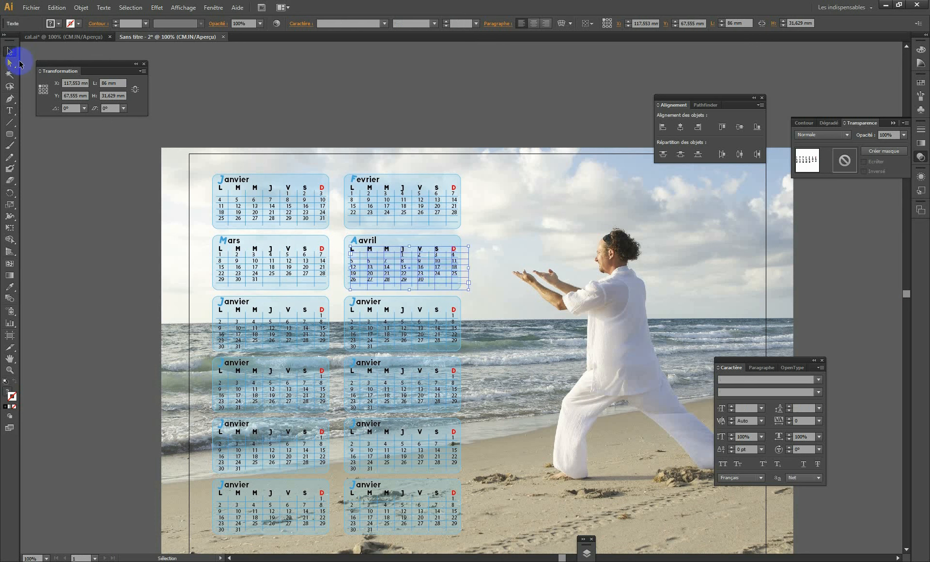
left_click(10, 68)
left_click(207, 79)
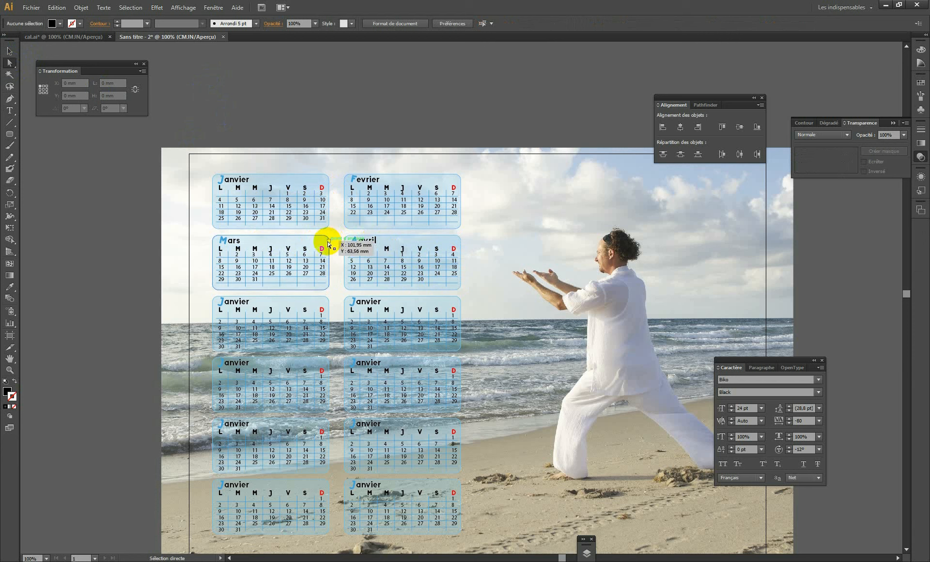
left_click(358, 266)
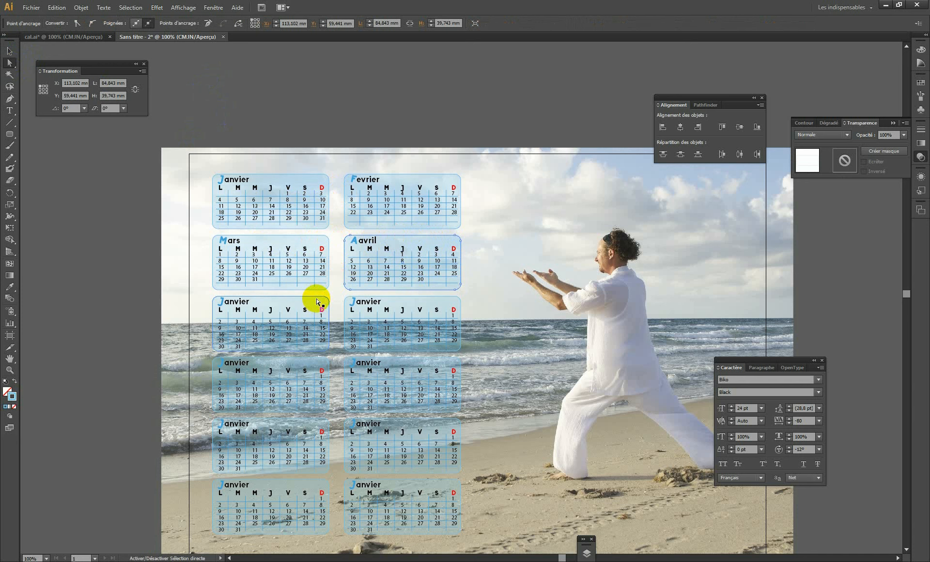
Step: Retitle the fifth calendar Mai, keeping the blue styled initial
key("t")
left_click(223, 301)
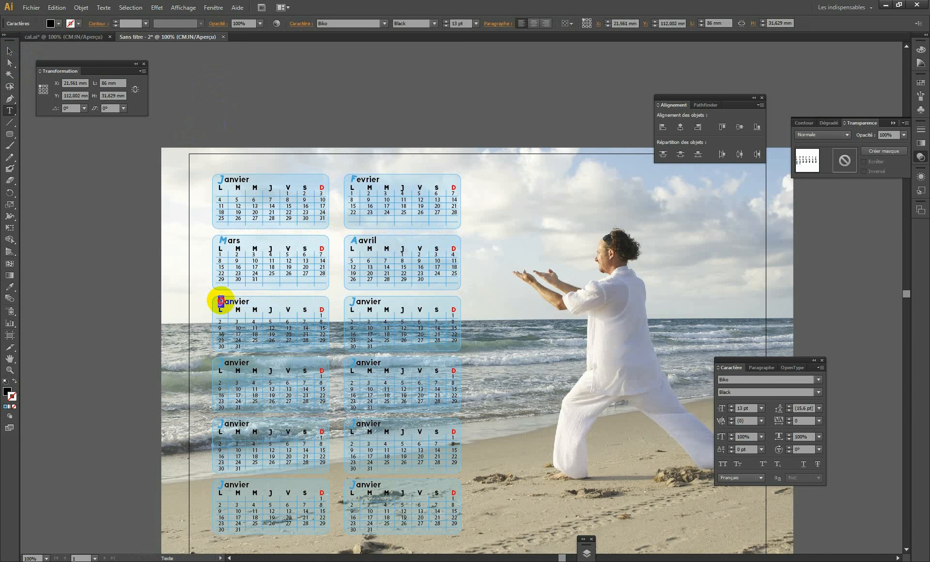
left_click_drag(224, 301, 217, 300)
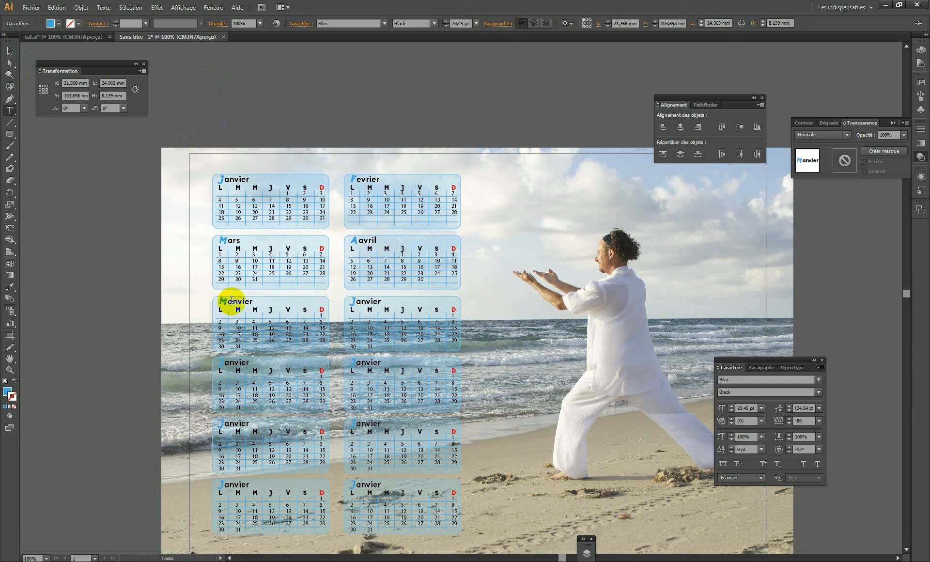
left_click(240, 305)
left_click(238, 299)
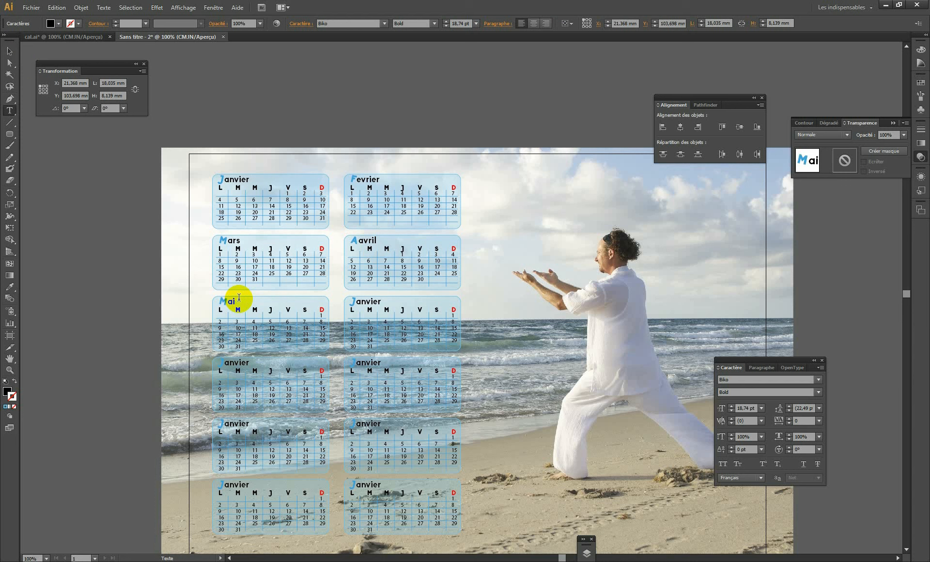
Step: Recolour the outlines of the Aavril and Mai calendar frames with the green swatch C=75 M=0 J=100 N=0
left_click(10, 63)
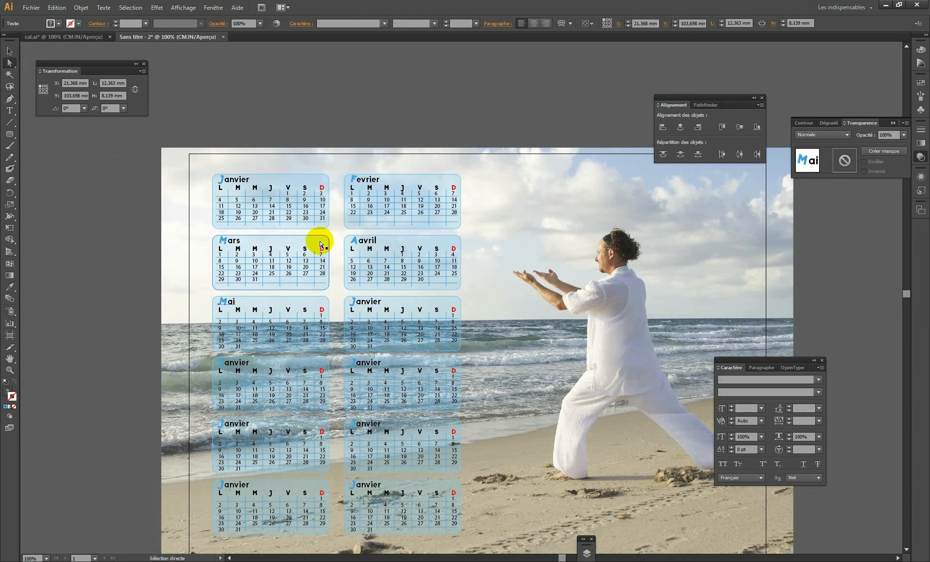
left_click(425, 237)
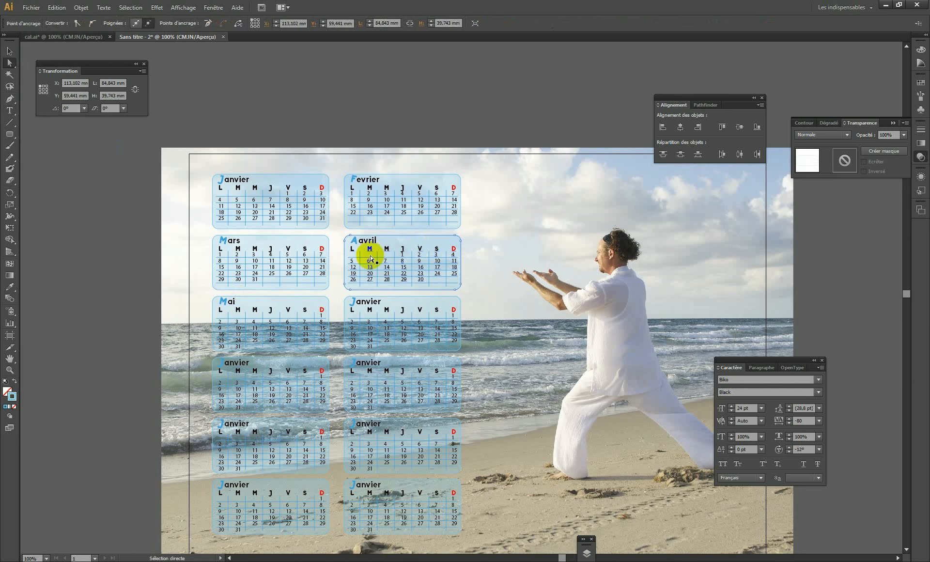
left_click(282, 301, "shift")
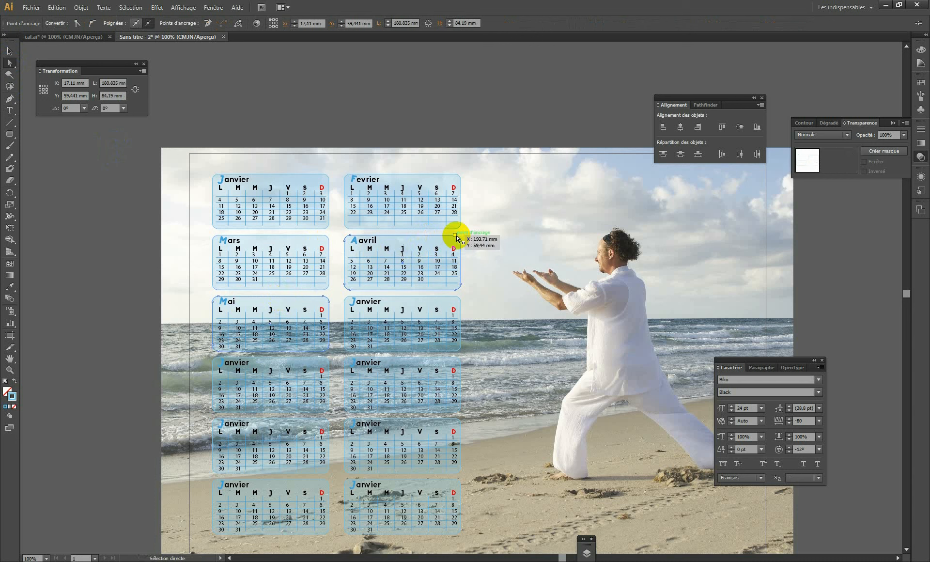
left_click(680, 127)
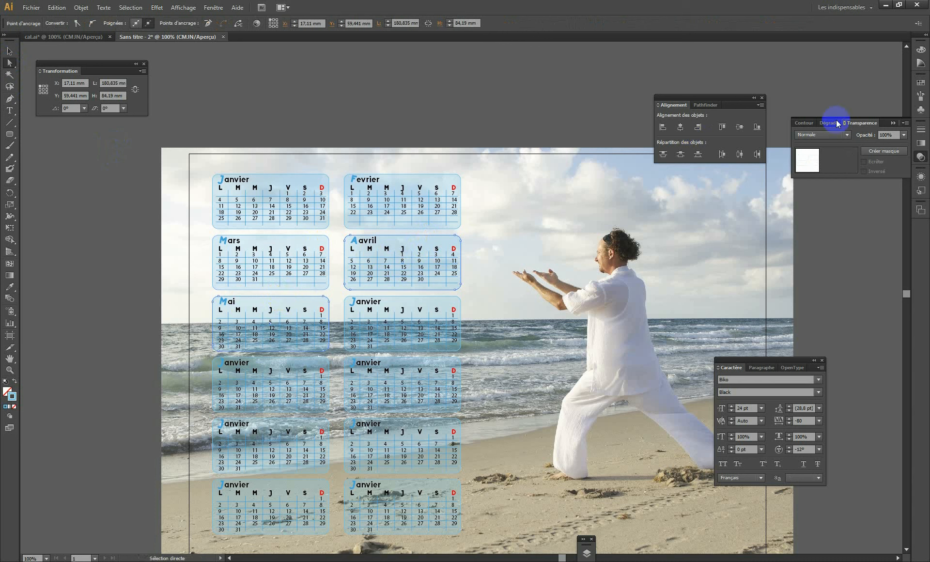
left_click(920, 83)
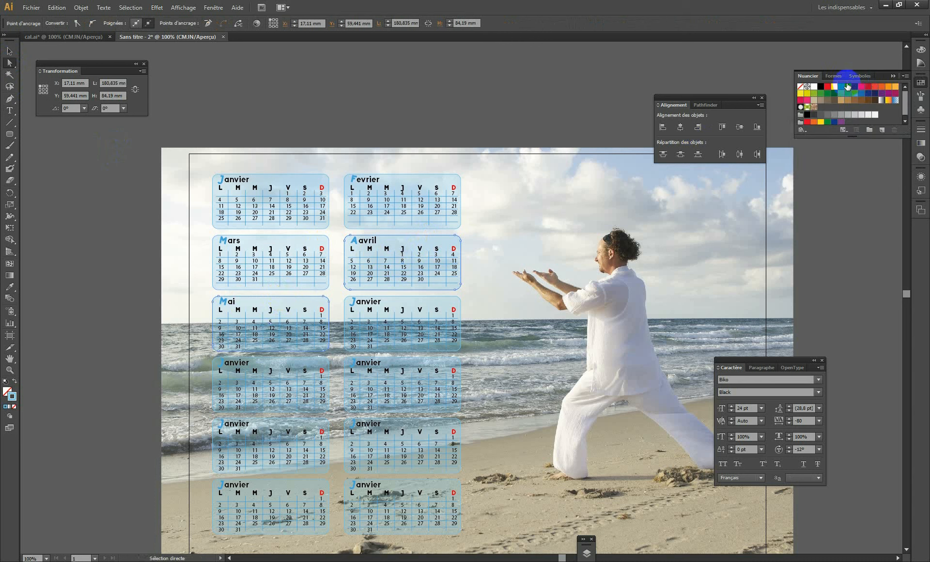
left_click(837, 91)
left_click(820, 95)
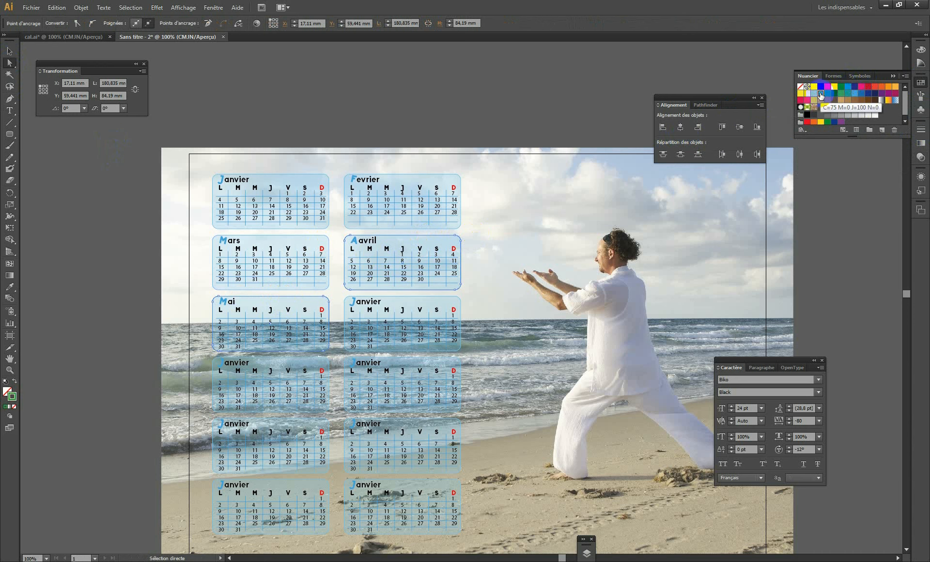
left_click(544, 316)
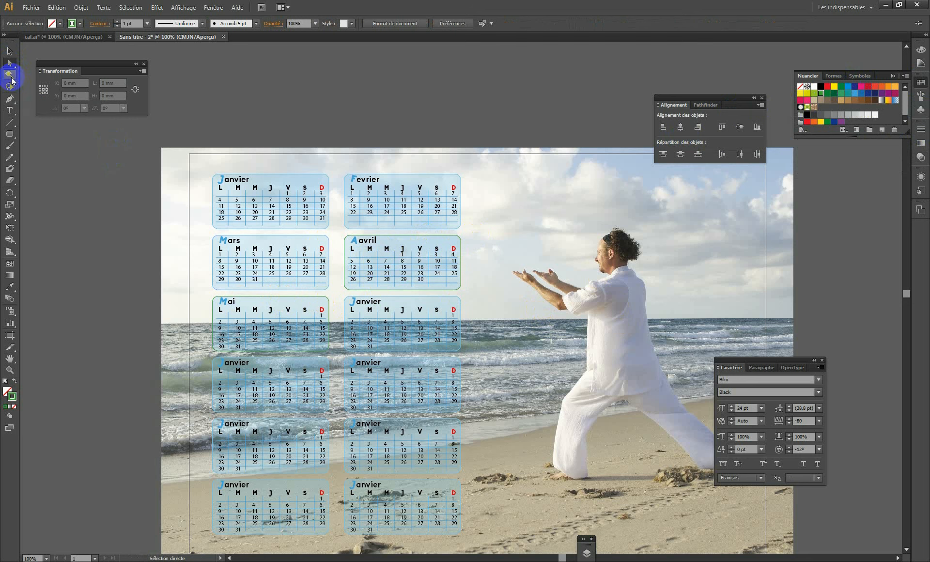
Step: Fill the background shapes of the Aavril and Mai calendars with a green swatch
left_click(10, 52)
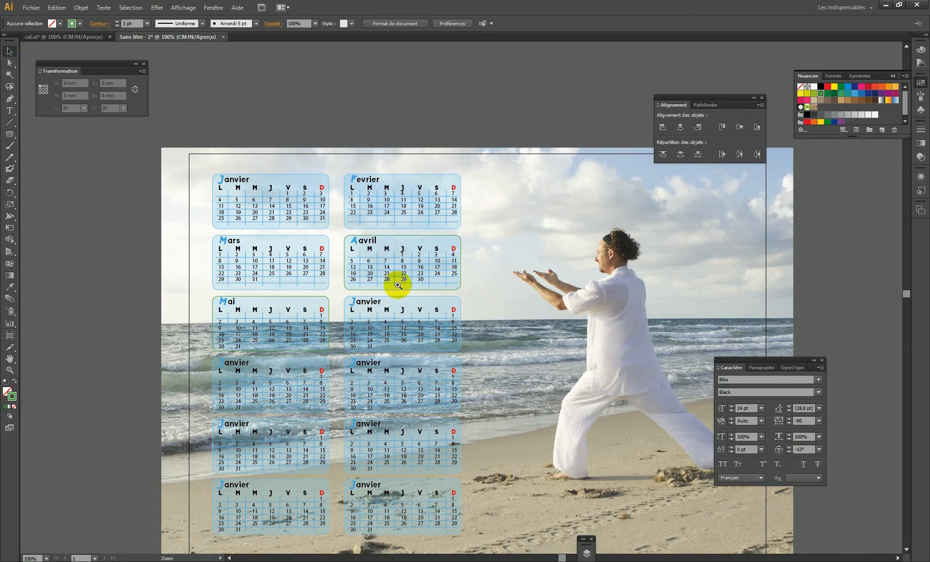
left_click(397, 285, "ctrl")
left_click_drag(410, 285, 332, 271)
left_click(446, 211)
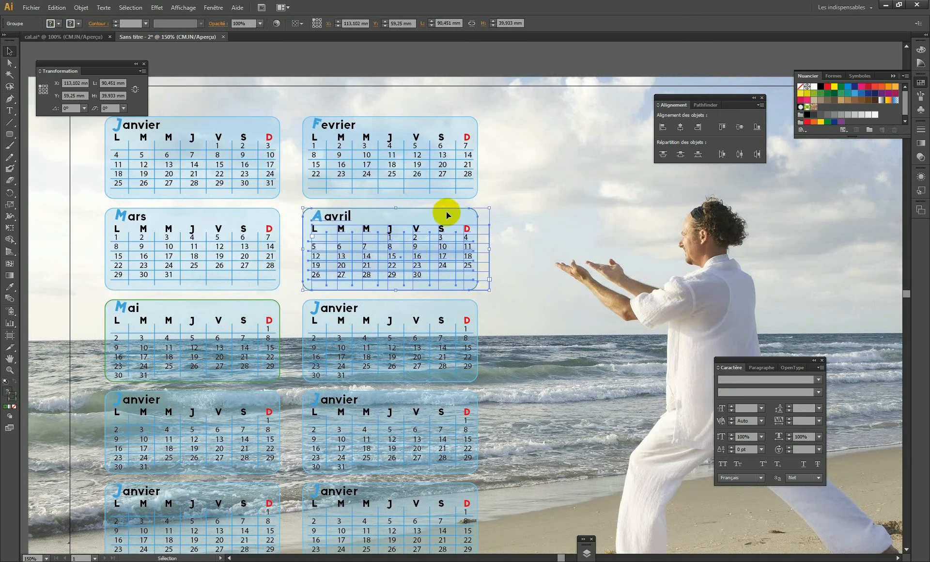
key("a")
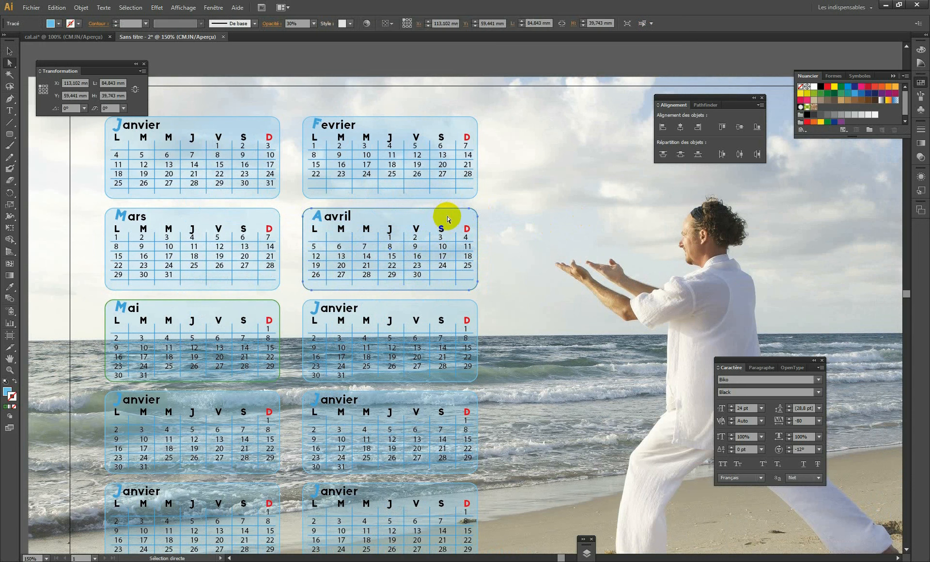
left_click(312, 240)
left_click(6, 392)
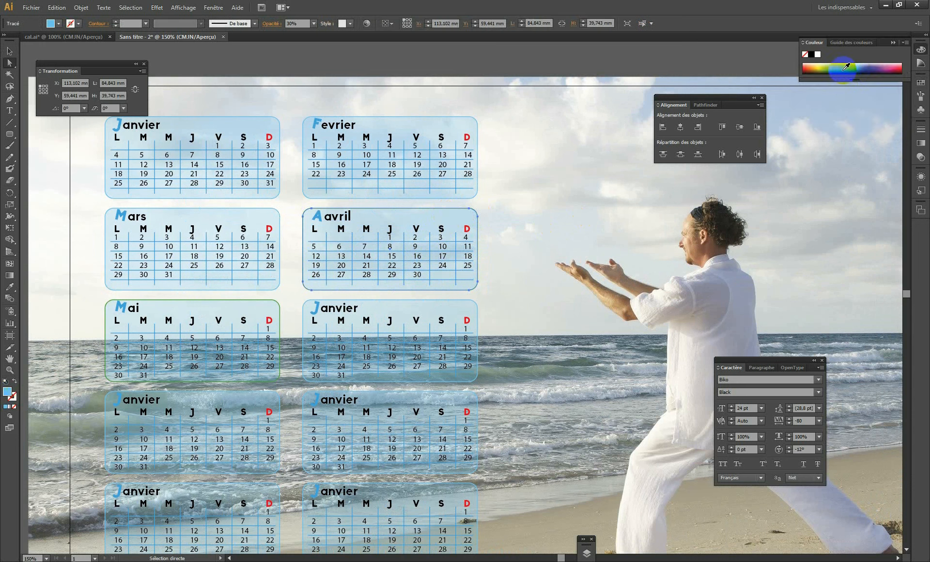
left_click(921, 82)
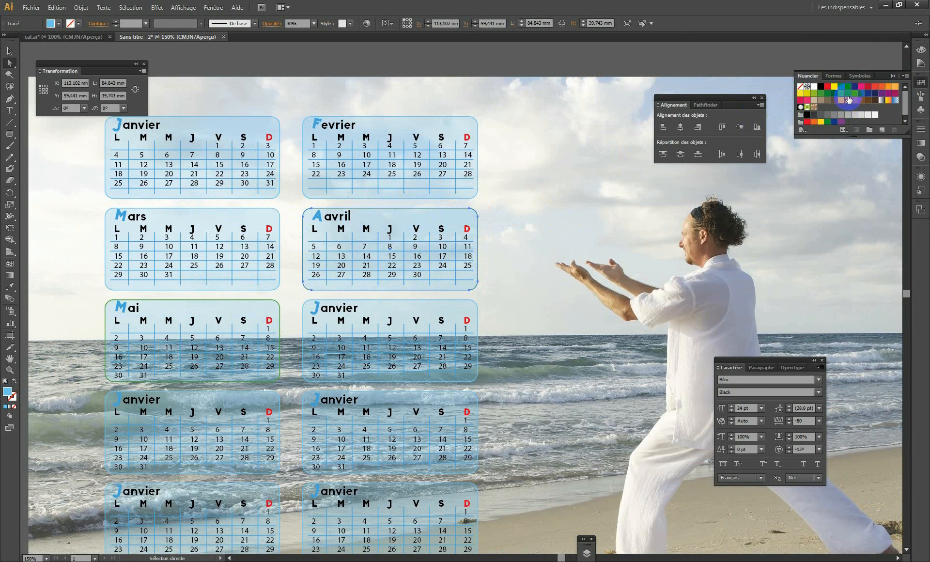
left_click(841, 94)
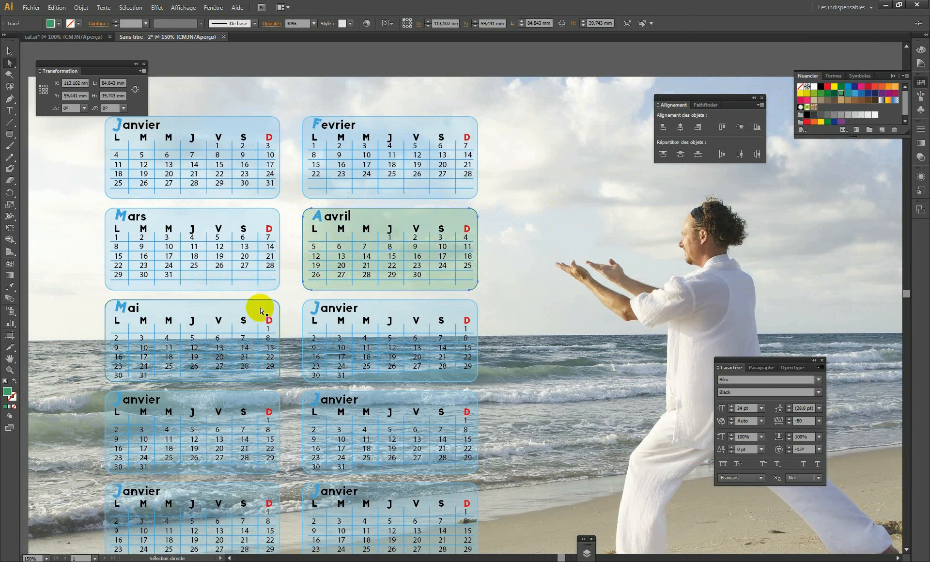
left_click(842, 96)
left_click(417, 295)
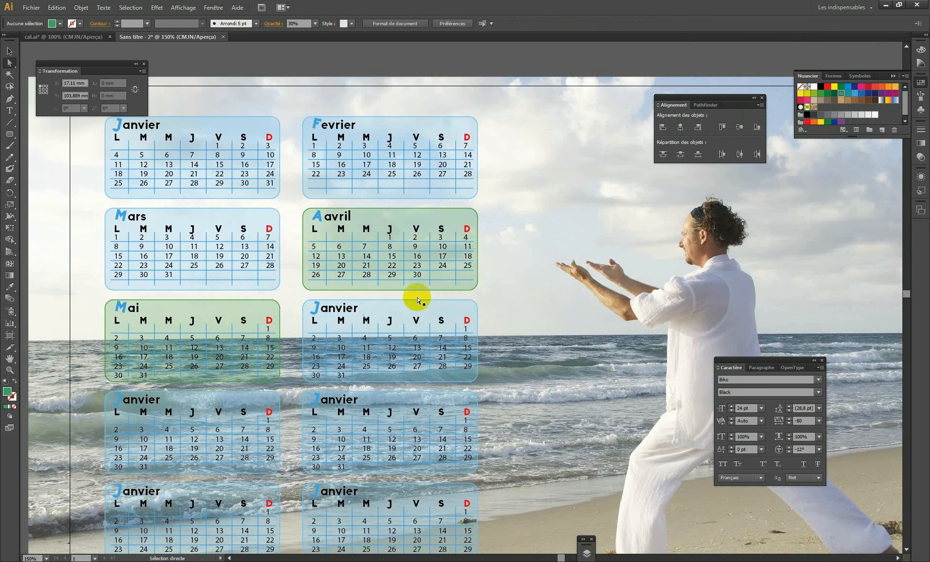
Step: Fill the background shapes of the sixth, seventh and eighth calendars with a yellow swatch
left_click_drag(409, 387, 417, 280)
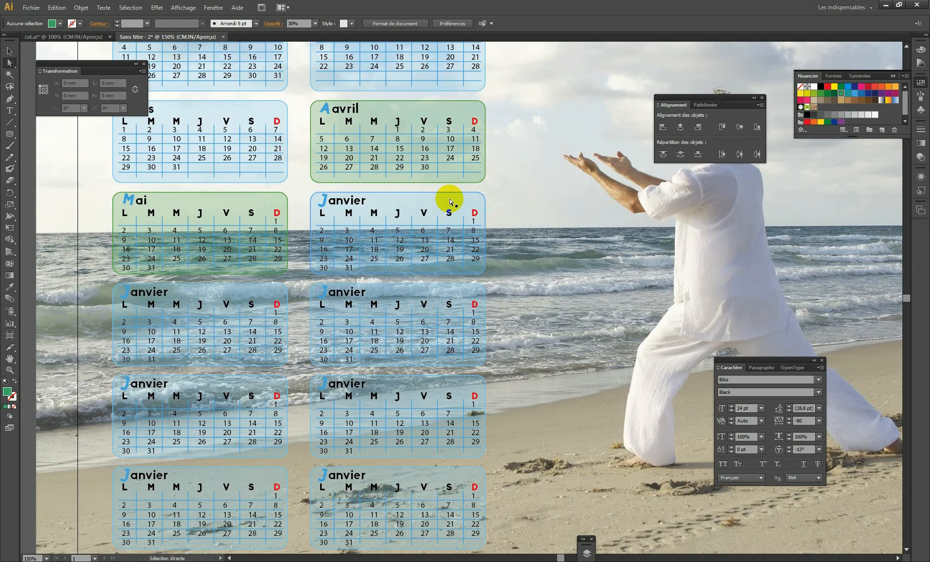
left_click(451, 202)
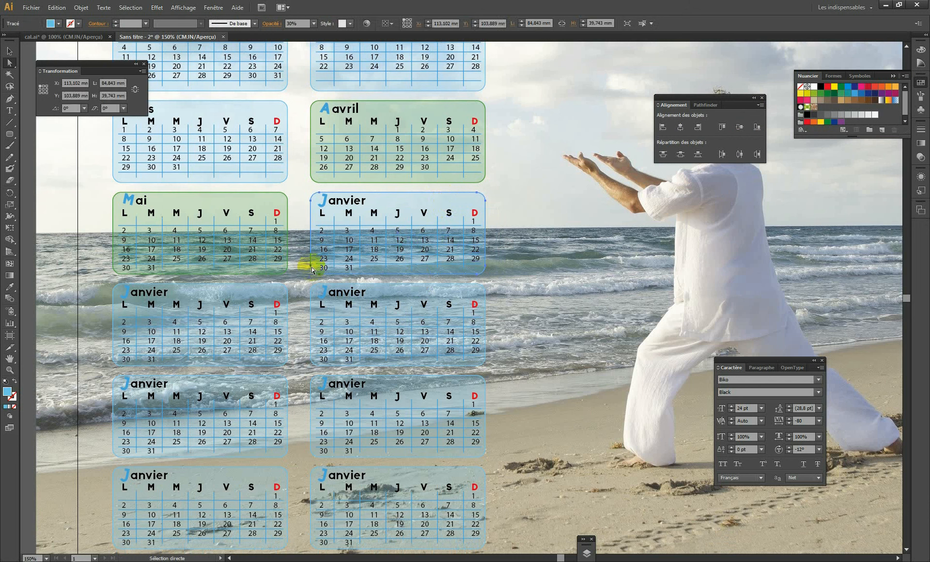
left_click(255, 292, "shift")
left_click(416, 290, "shift")
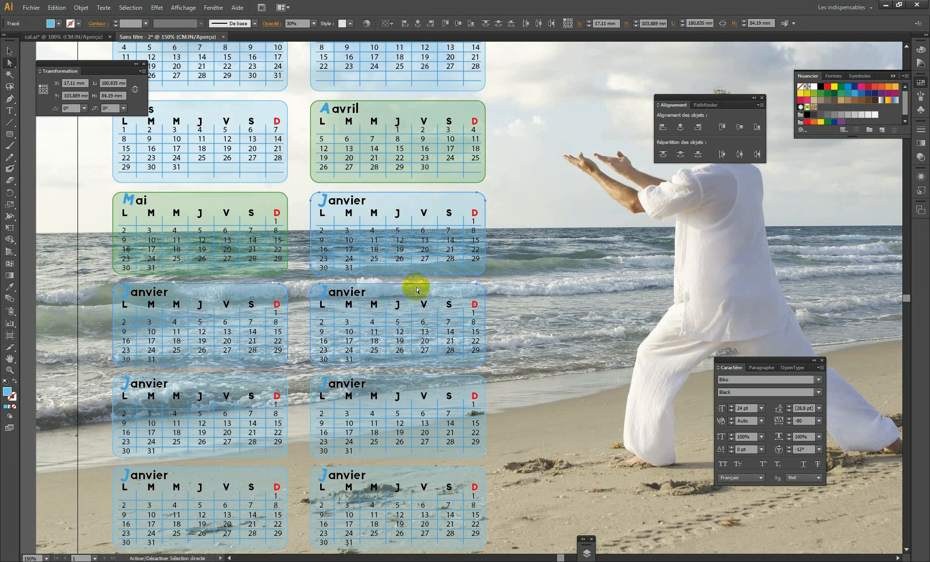
left_click(802, 94)
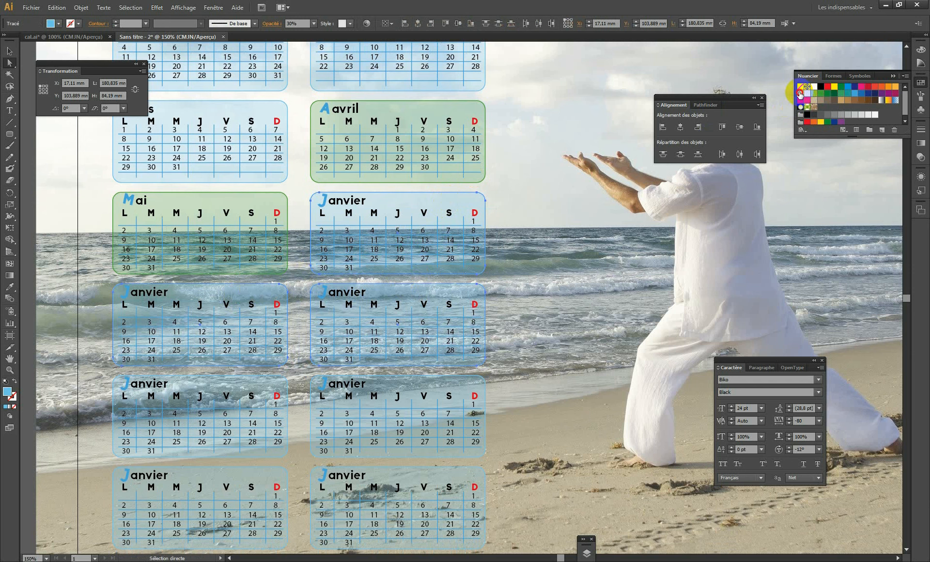
scroll(490, 286, "down", 1)
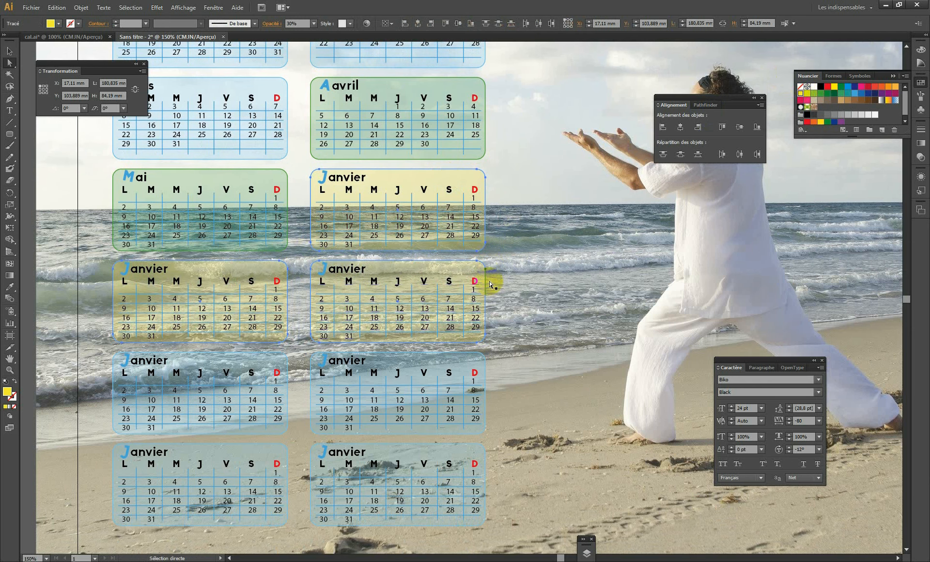
scroll(491, 285, "down", 1)
left_click(9, 51)
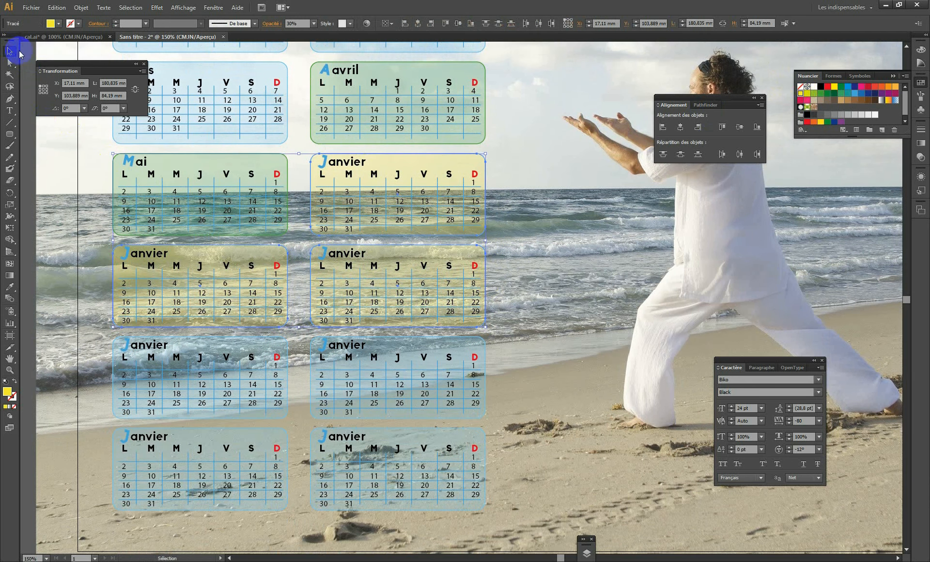
left_click(546, 242)
Step: Isolate the first Janvier calendar's group and select its blue background shape
key("ctrl+minus")
key("ctrl+minus")
key("space")
left_click_drag(493, 297, 410, 314)
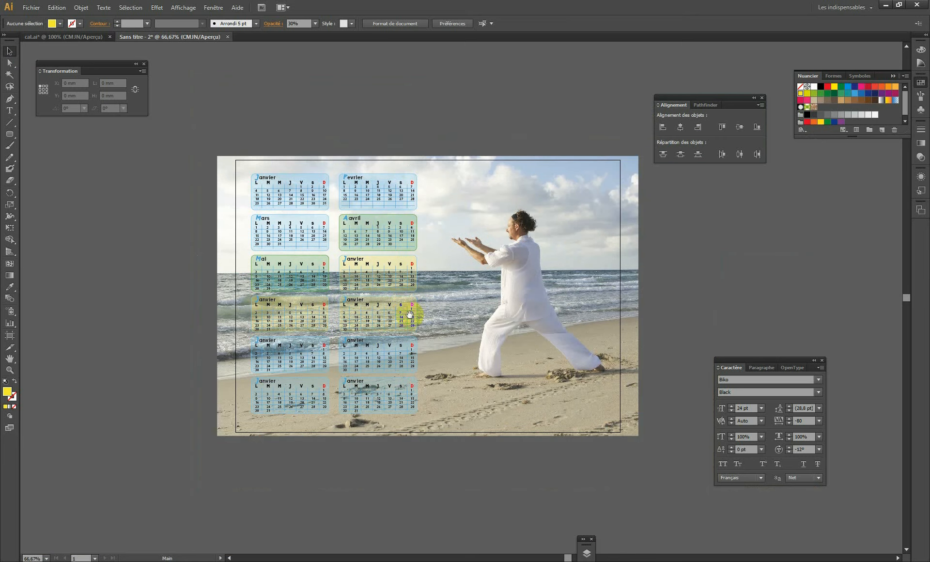
key("ctrl+space")
left_click(324, 189, "ctrl")
left_click(433, 287, "ctrl")
key("space")
left_click_drag(437, 276, 328, 208)
left_click(329, 204)
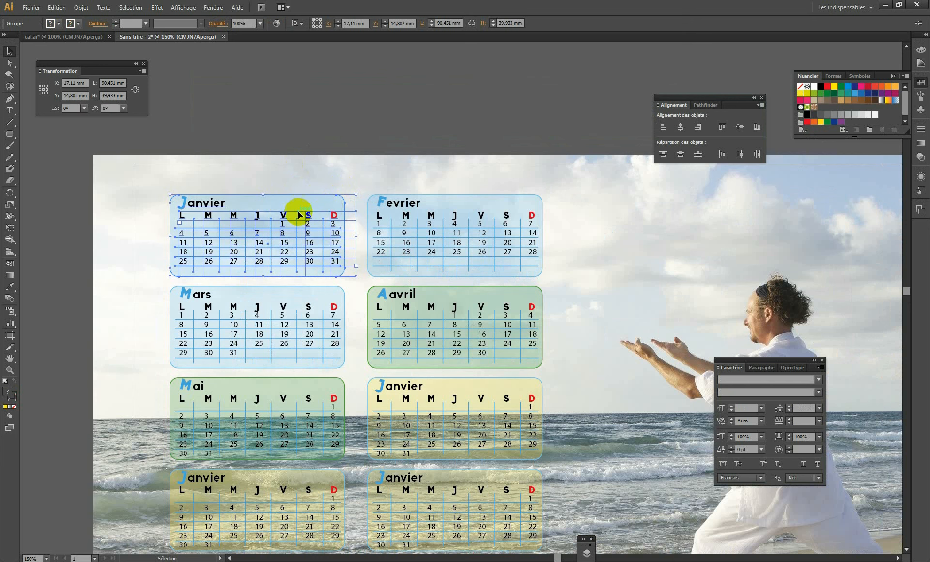
double_click(327, 197)
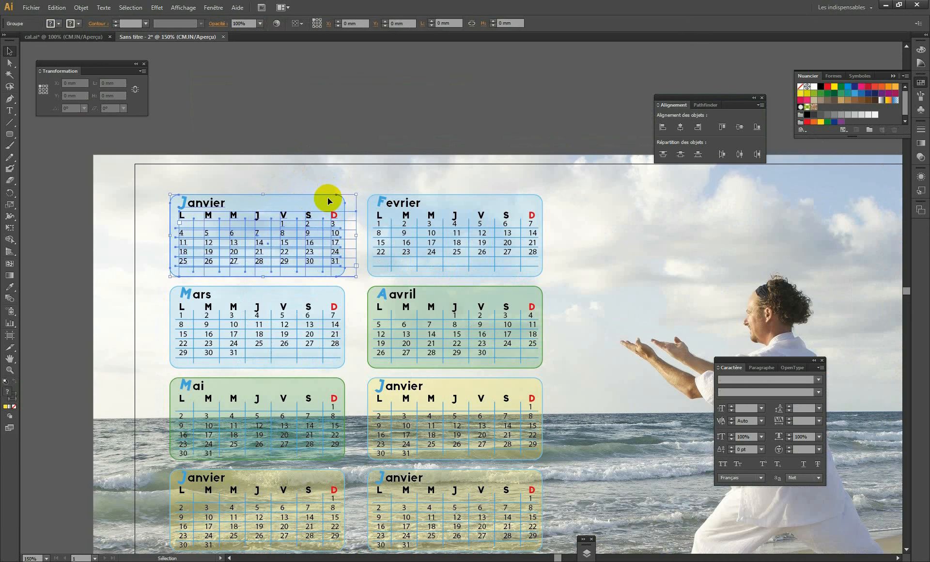
left_click(323, 200)
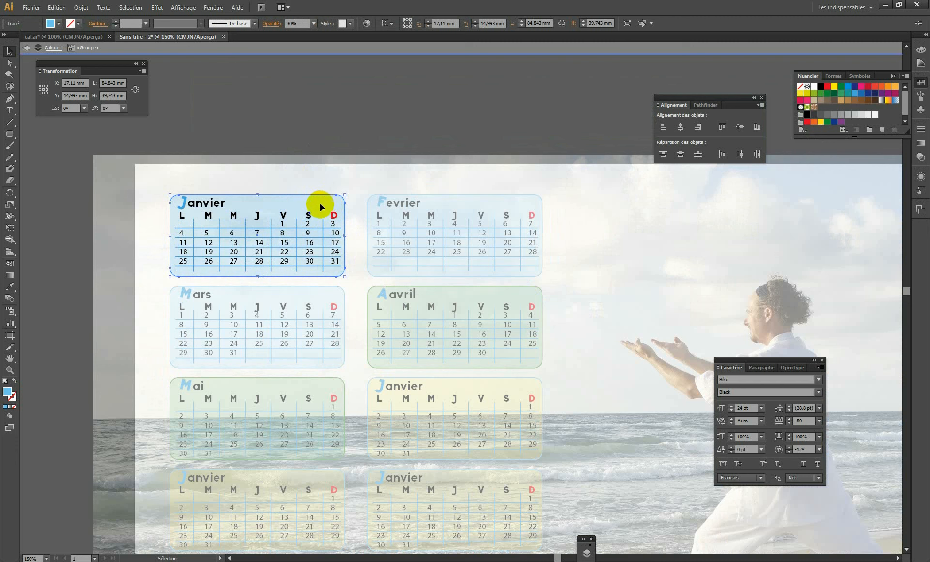
Step: Begin a drop shadow (Ombre portée) on the Janvier background with 100% opacity and the preview enabled
left_click(156, 8)
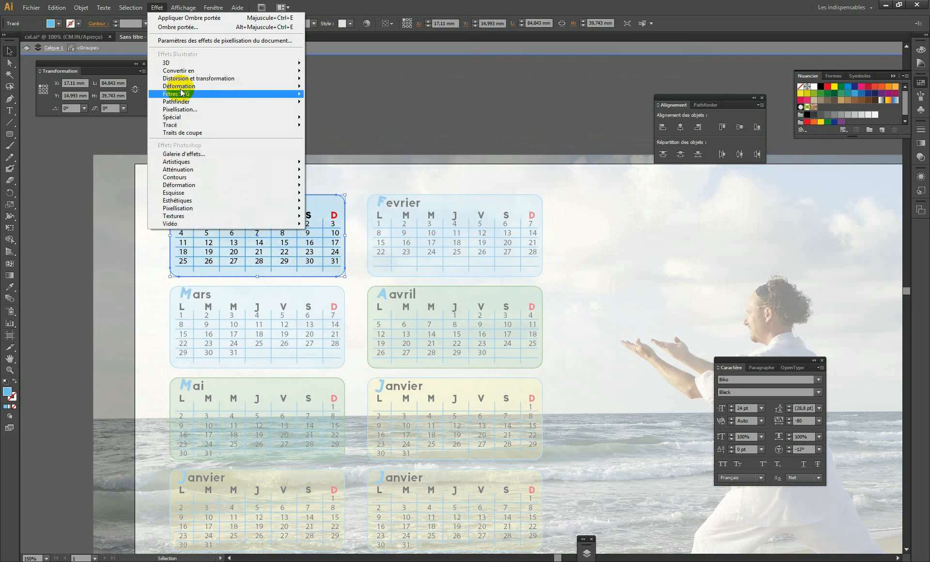
mouse_move(182, 119)
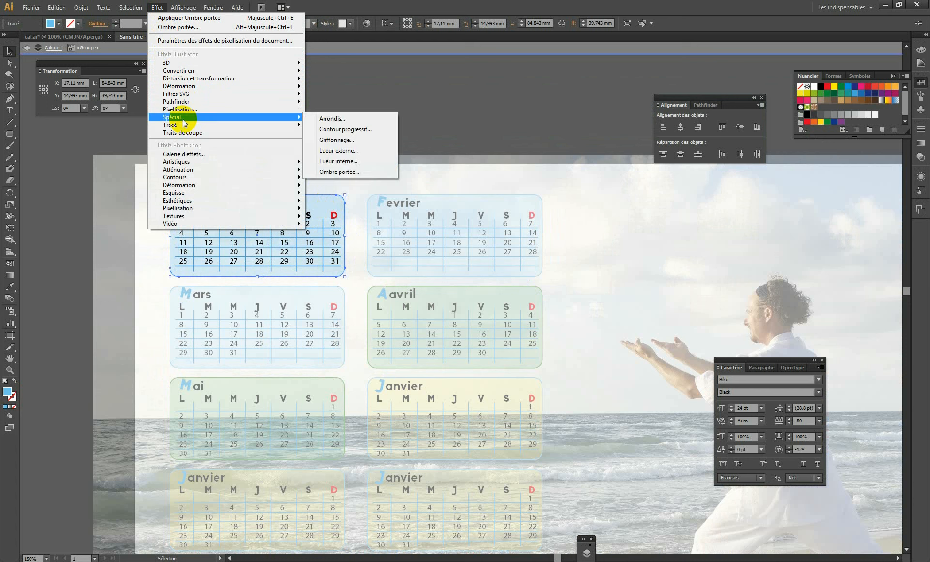
left_click(339, 172)
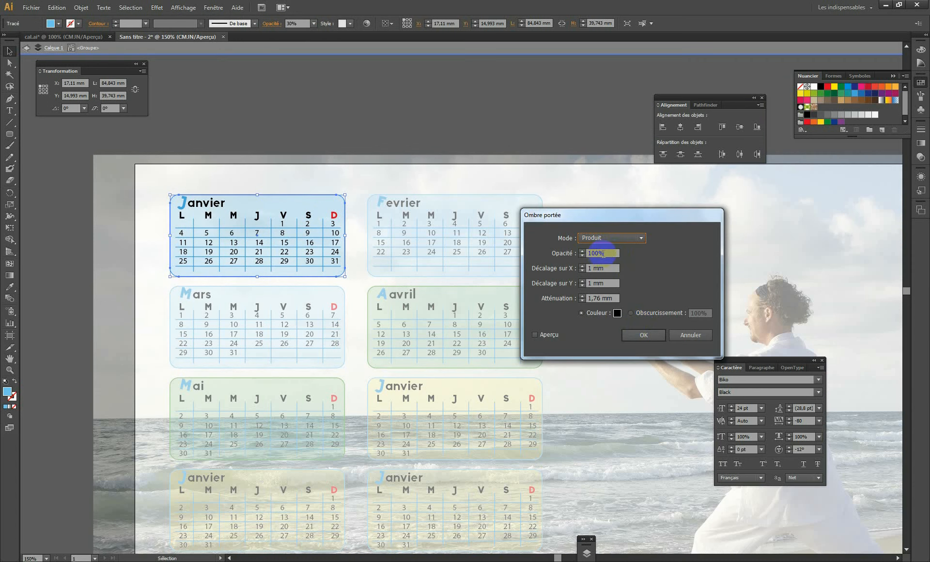
left_click_drag(606, 257, 562, 257)
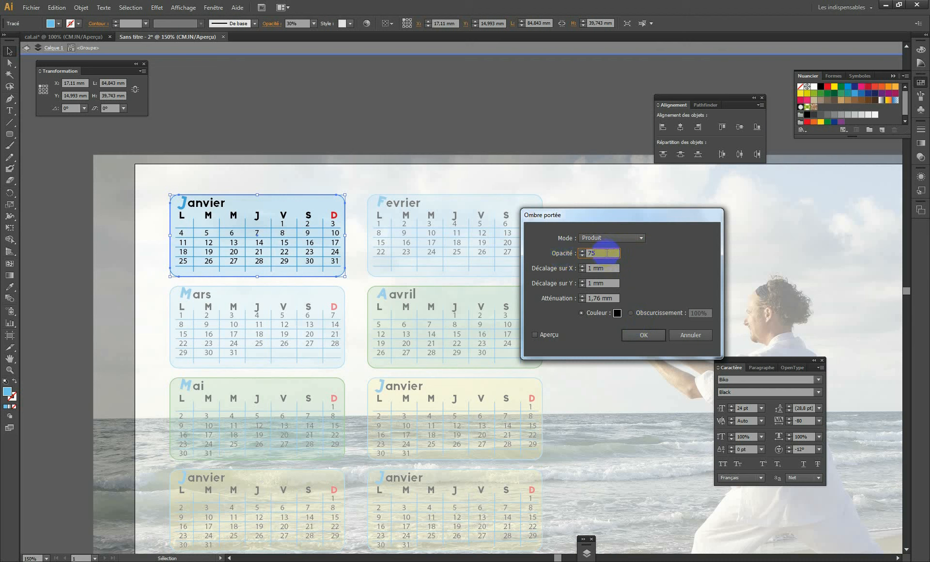
left_click_drag(606, 253, 562, 255)
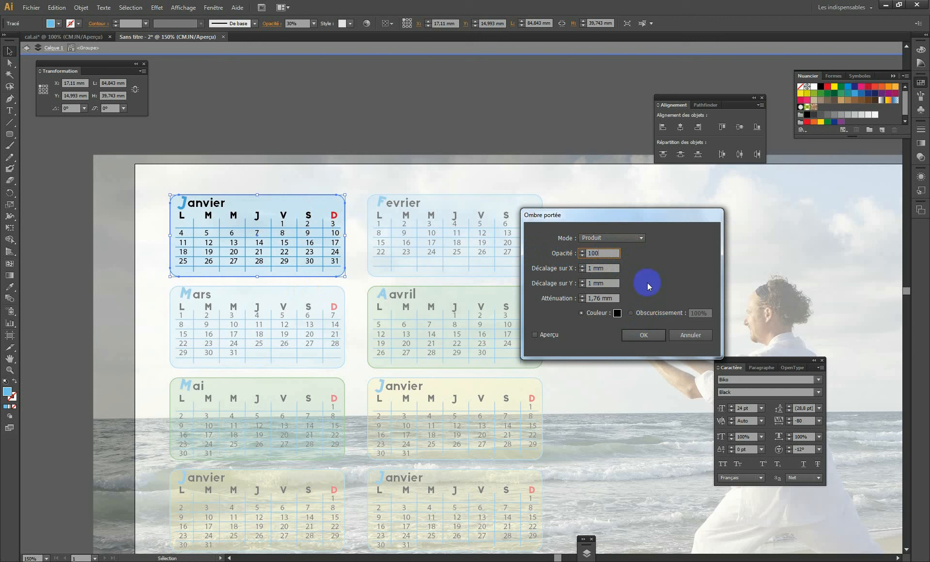
left_click_drag(613, 270, 589, 268)
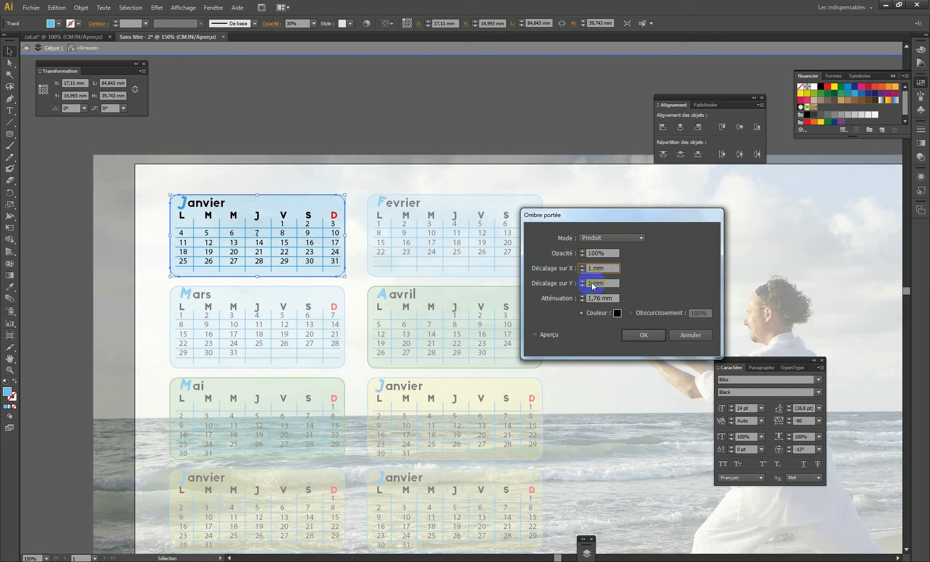
left_click(536, 336)
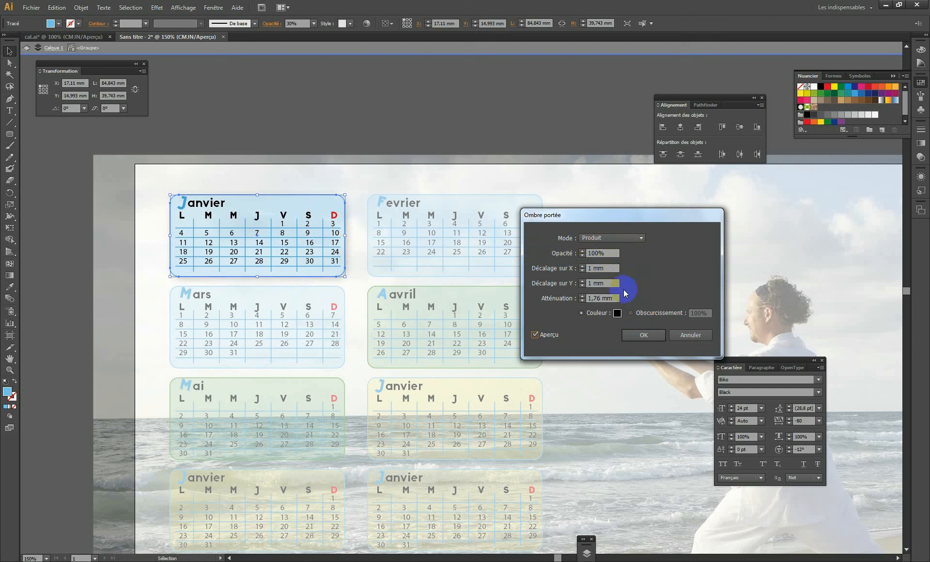
Step: Set the shadow's X and Y offsets to 0.5 mm, apply the effect and leave the group's isolation
left_click_drag(605, 272, 548, 274)
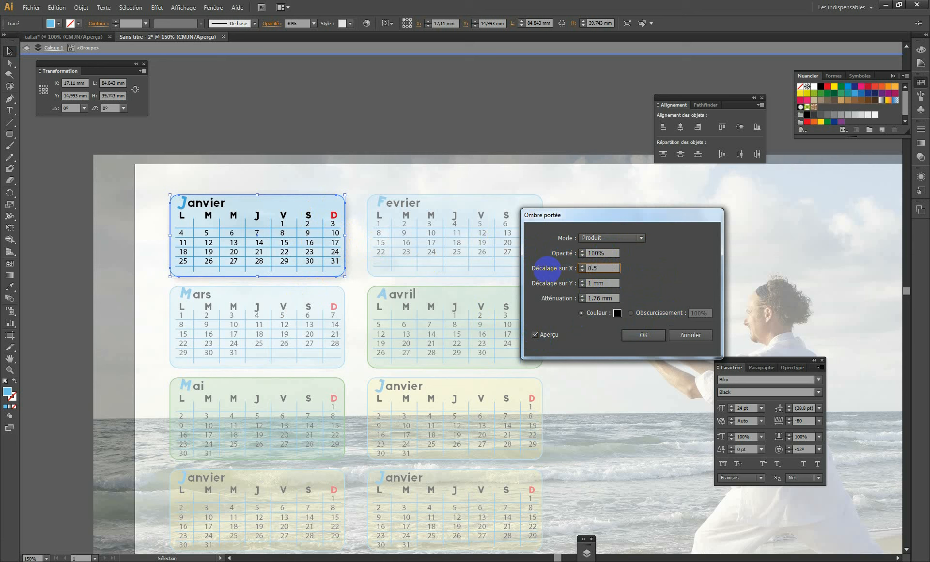
key("Tab")
type("0.5")
key("Tab")
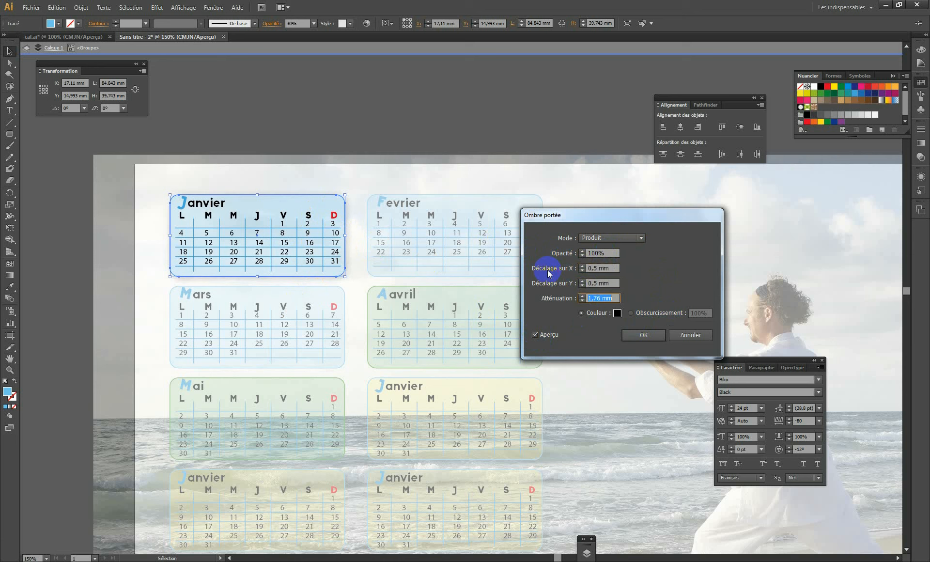
left_click(644, 334)
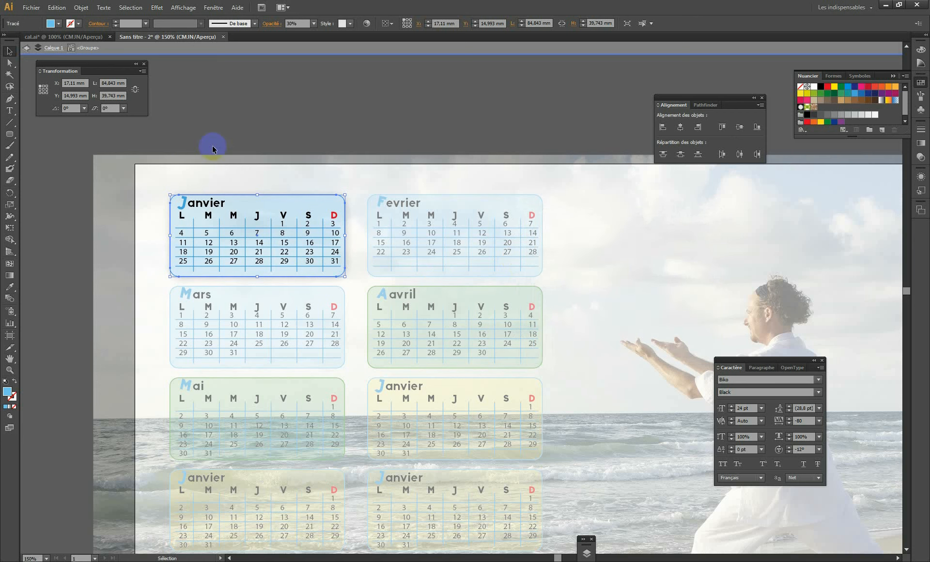
double_click(218, 110)
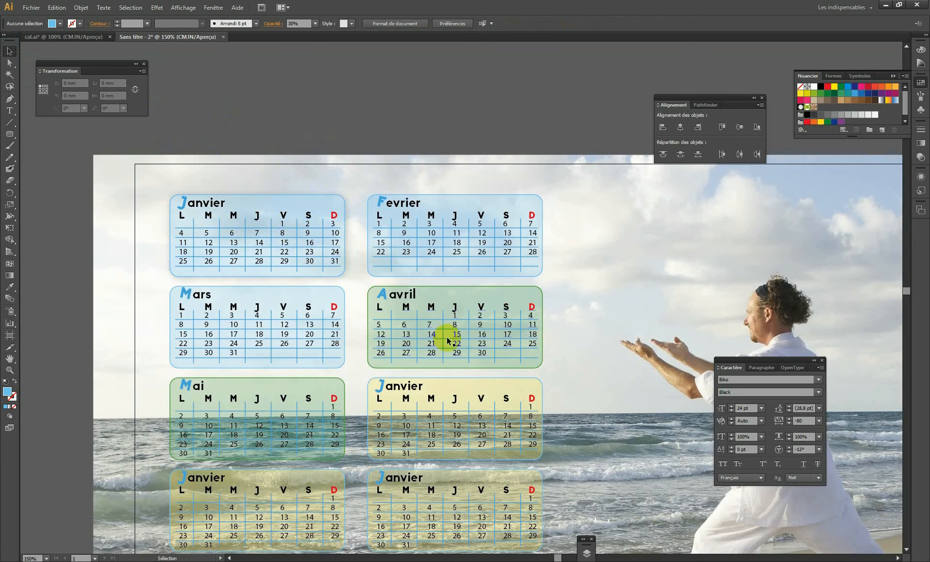
Step: Draw a rounded rectangle about 196 × 275 mm covering all twelve calendars
key("z")
left_click(363, 266, "ctrl+alt")
left_click(416, 288, "ctrl+alt")
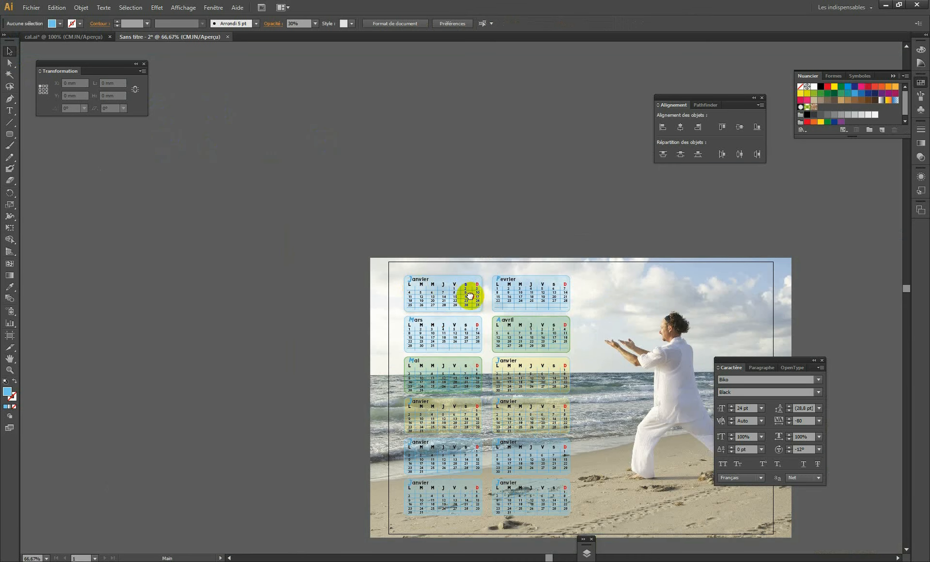
left_click_drag(469, 295, 314, 203)
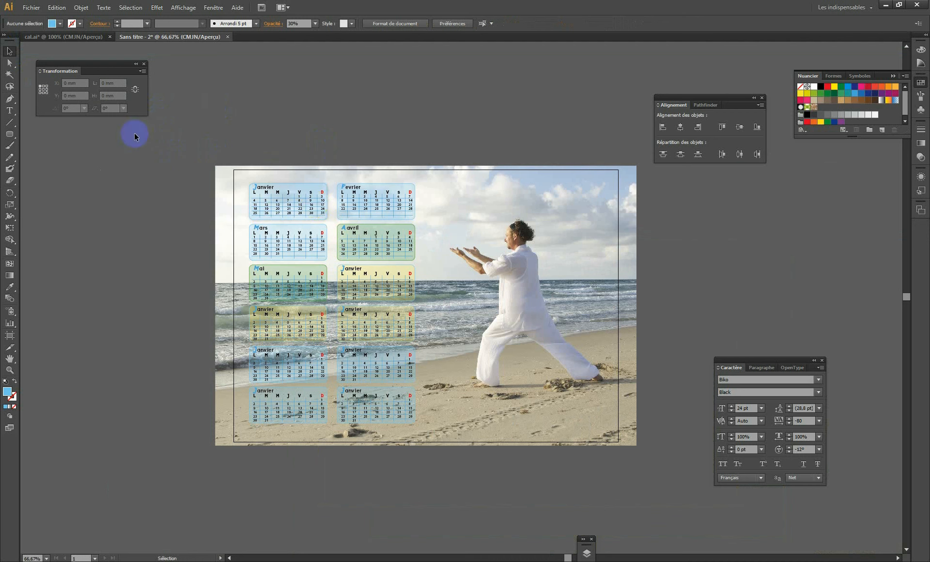
left_click(11, 136)
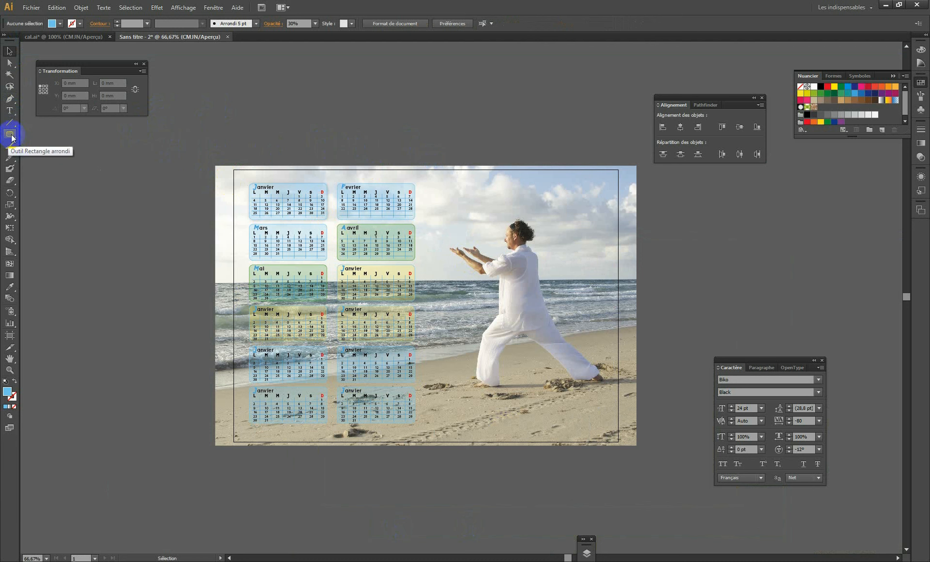
left_click(11, 135)
left_click_drag(243, 178, 421, 429)
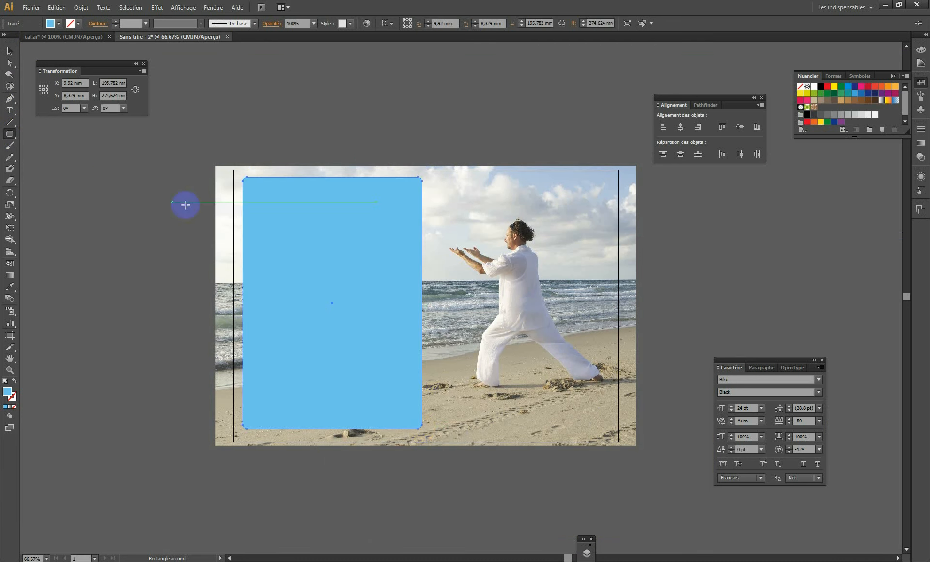
Step: Fill the large rounded rectangle with white and set its opacity to 30%
left_click(10, 51)
left_click(814, 87)
left_click(920, 157)
left_click(903, 134)
left_click(891, 171)
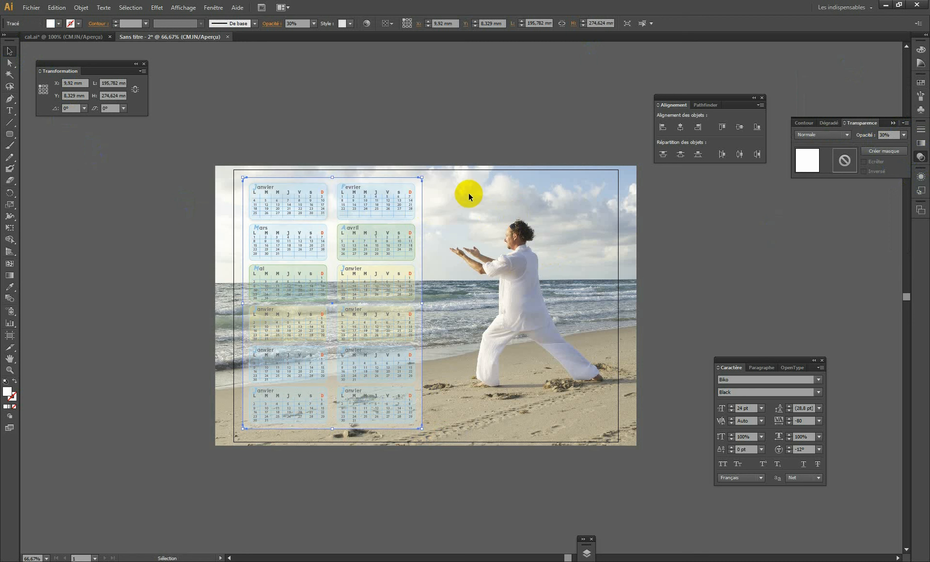
Step: Send the white rounded rectangle to the back of the stacking order (Arrière-plan) and deselect it
right_click(410, 187)
mouse_move(446, 330)
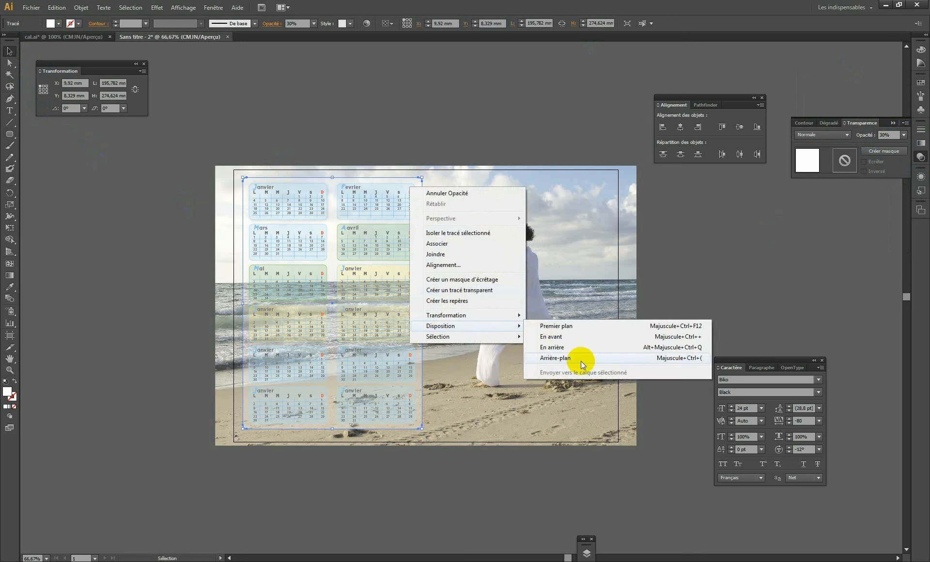
left_click(578, 358)
left_click(378, 128)
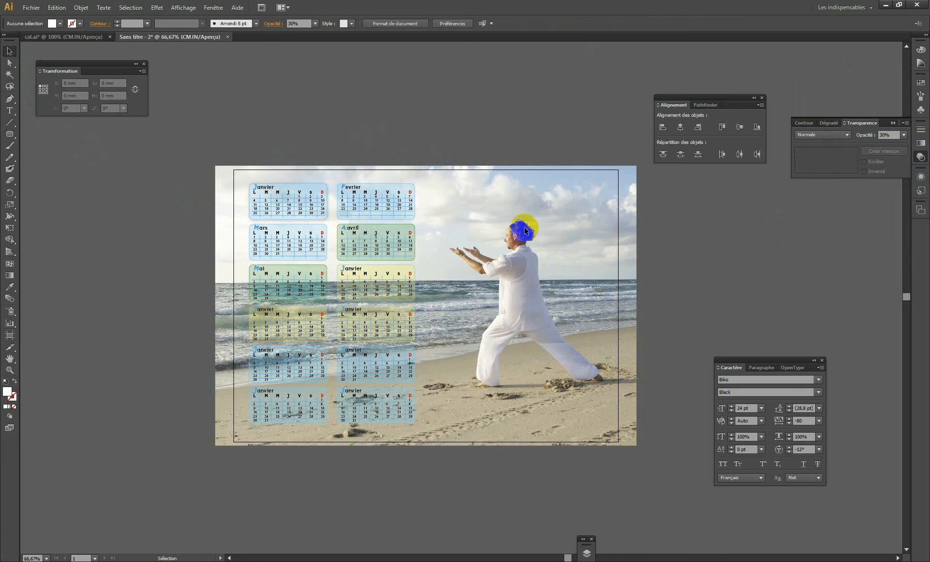
Step: Unlock all objects and send the beach photo to the back, behind the white rectangle
left_click(80, 7)
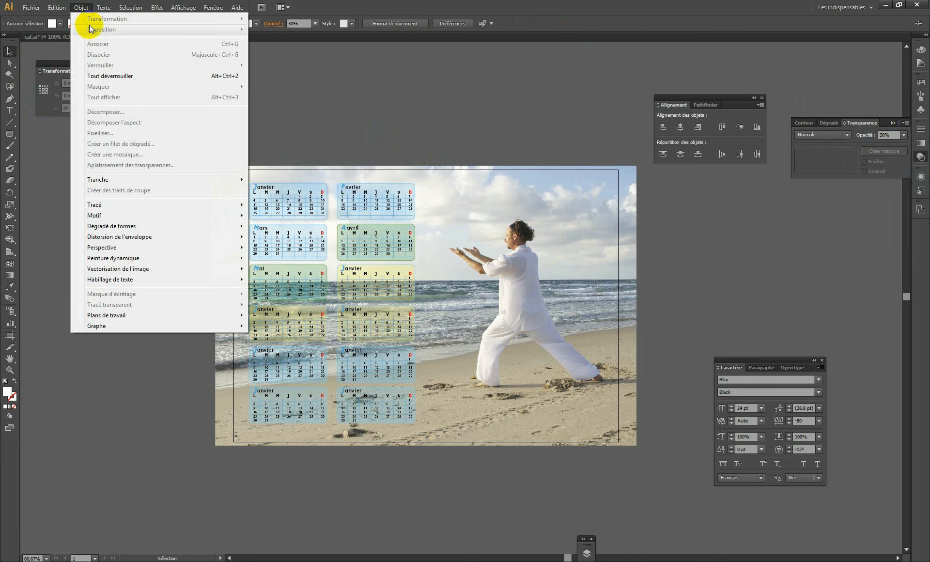
left_click(103, 76)
right_click(550, 222)
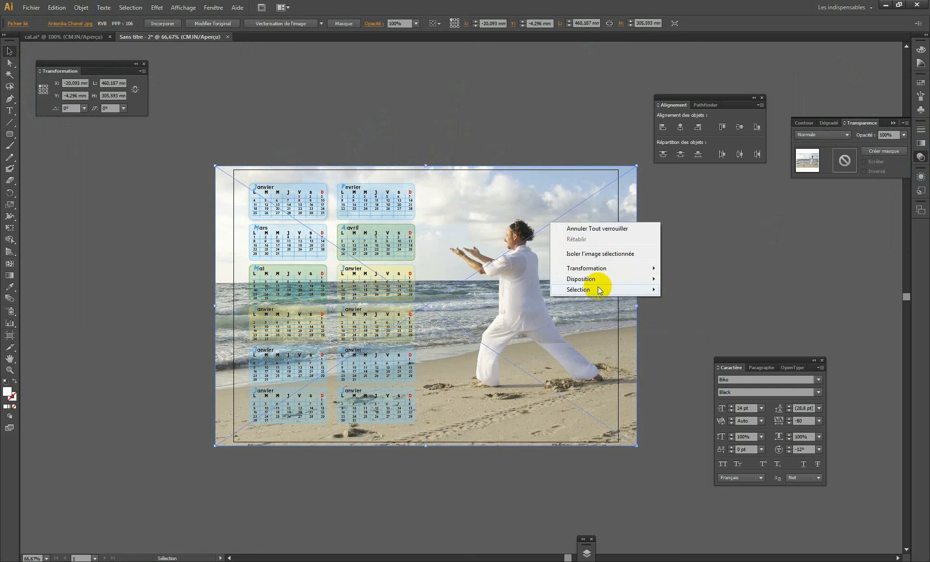
mouse_move(587, 279)
left_click(697, 313)
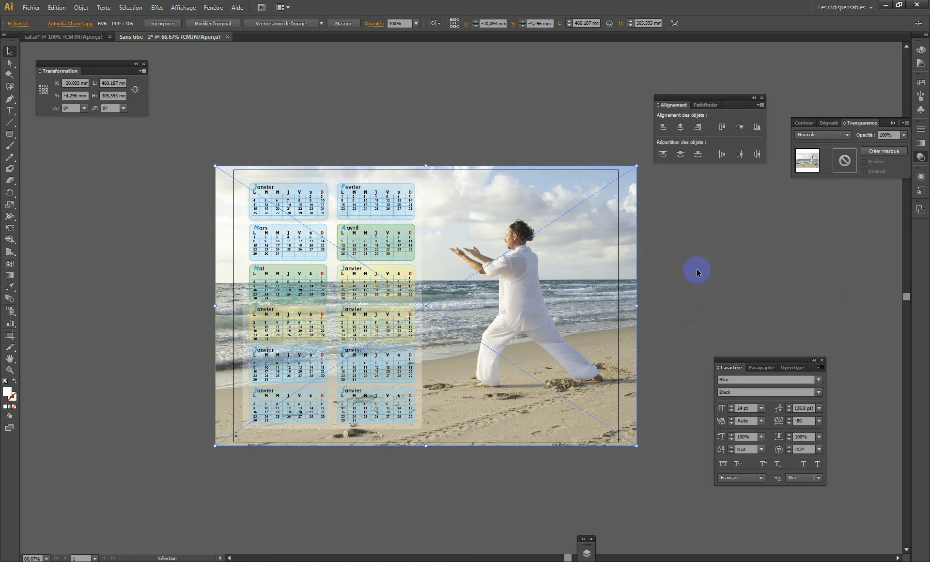
left_click(465, 221)
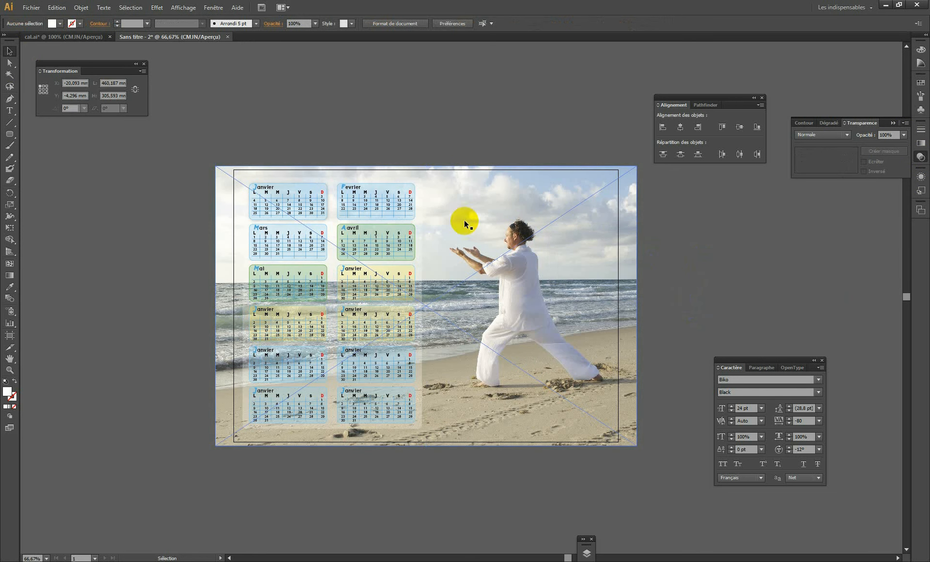
Step: Set the opacity of the white rectangle behind the calendars to 40%
left_click(420, 182)
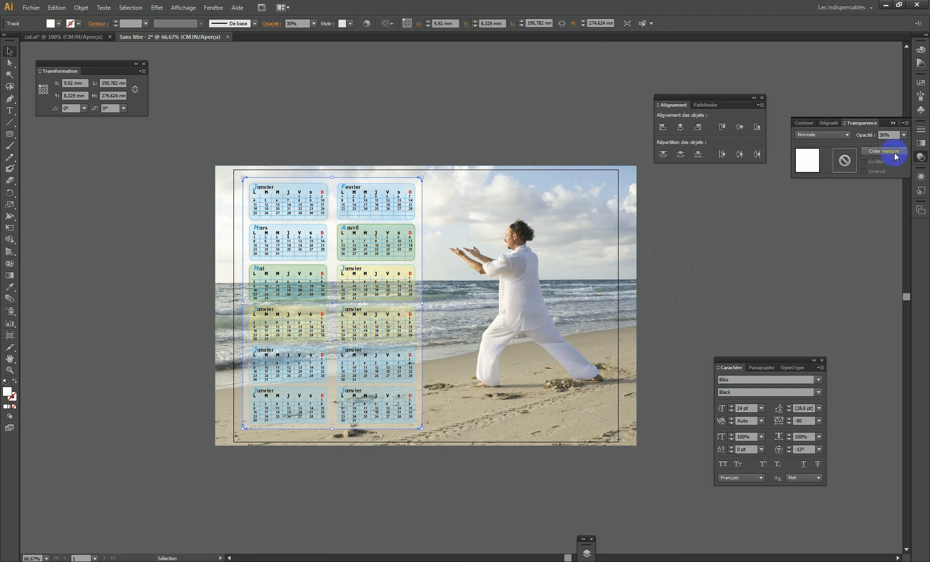
left_click(902, 136)
left_click(893, 187)
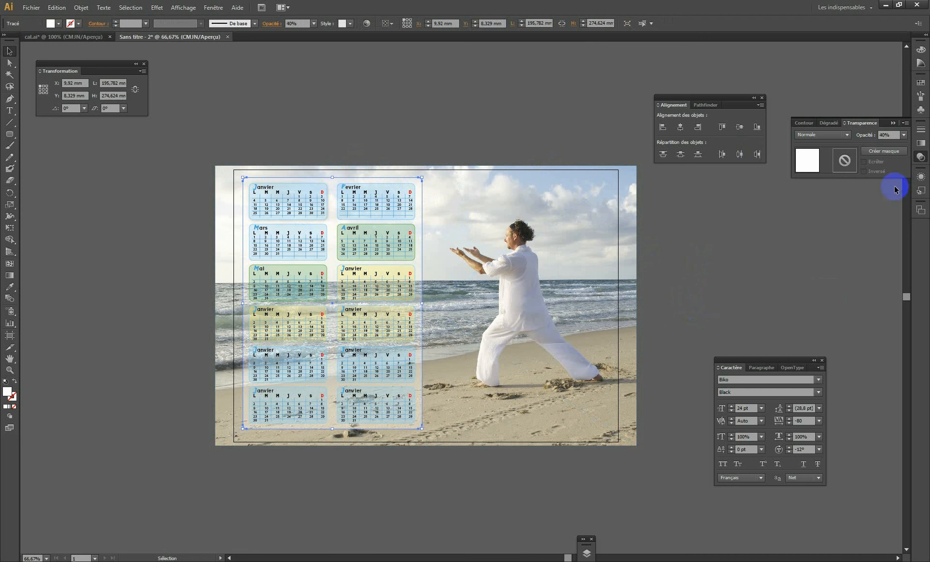
left_click(496, 104)
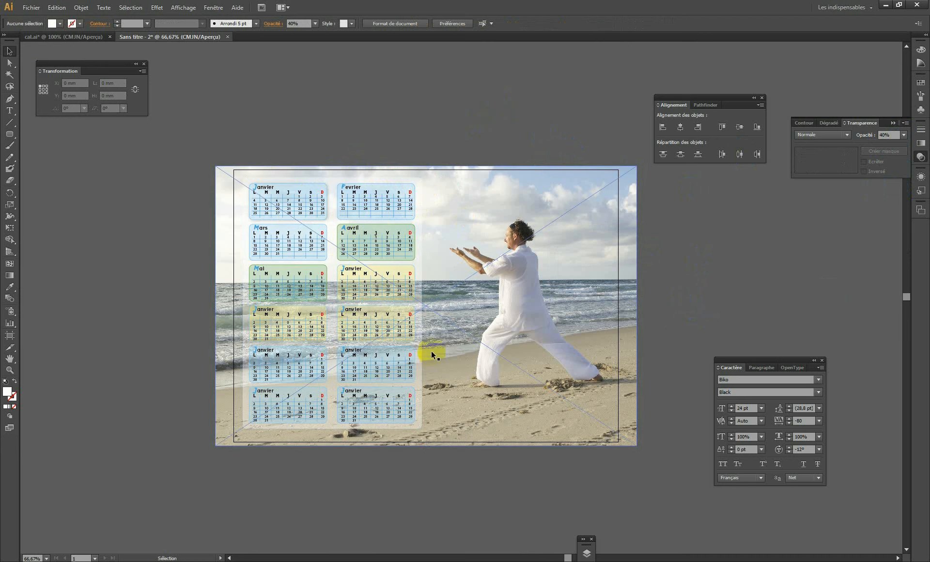
Step: Add the text "2021" on the empty area above the photo
left_click(9, 110)
left_click(426, 129)
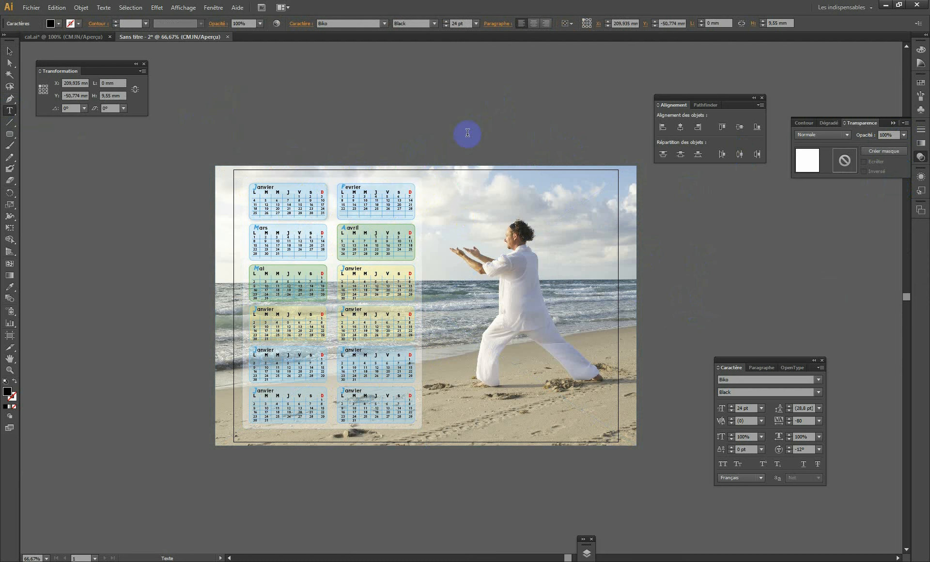
type("2021")
left_click(9, 50)
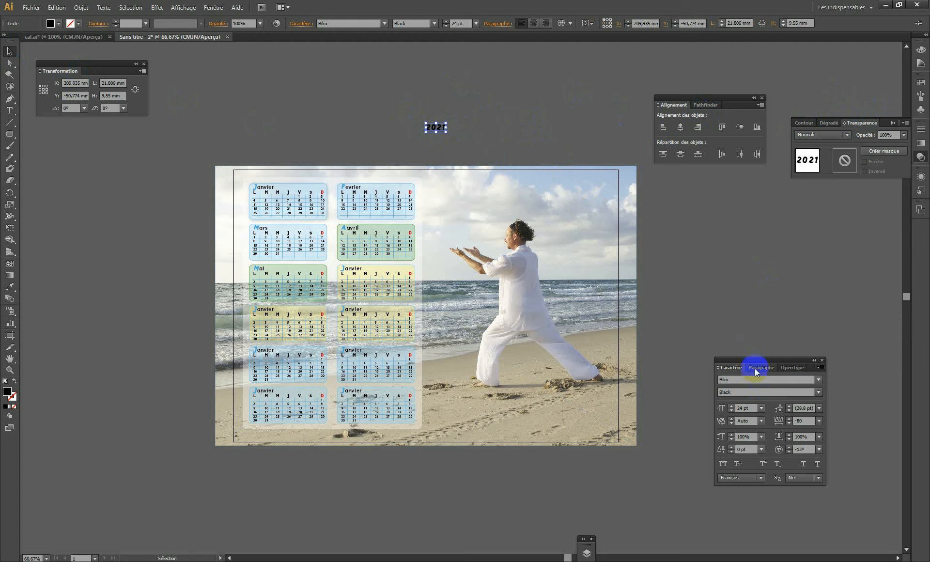
Step: Set the 2021 text's character rotation to 0° and its tracking to 0
left_click_drag(754, 358, 220, 57)
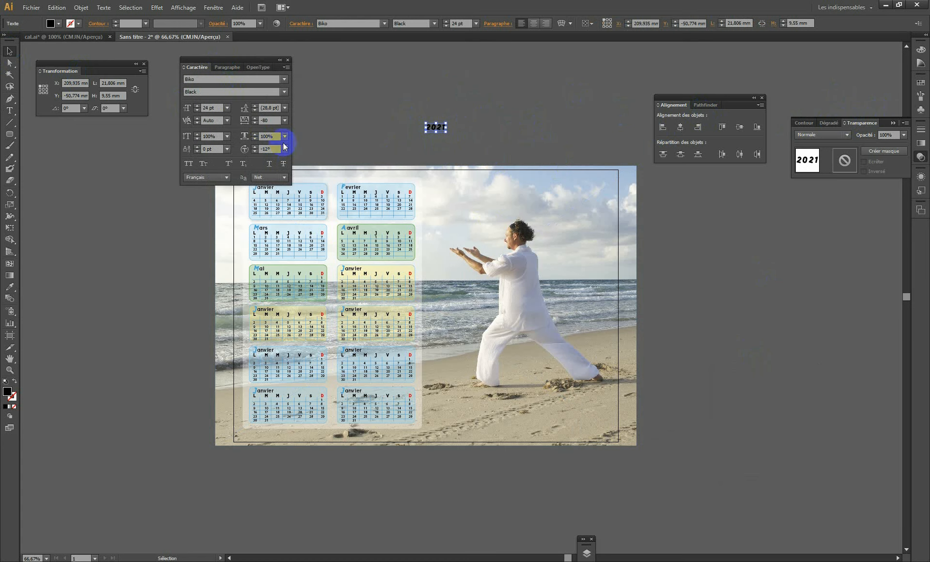
double_click(267, 149)
type("0")
key("Return")
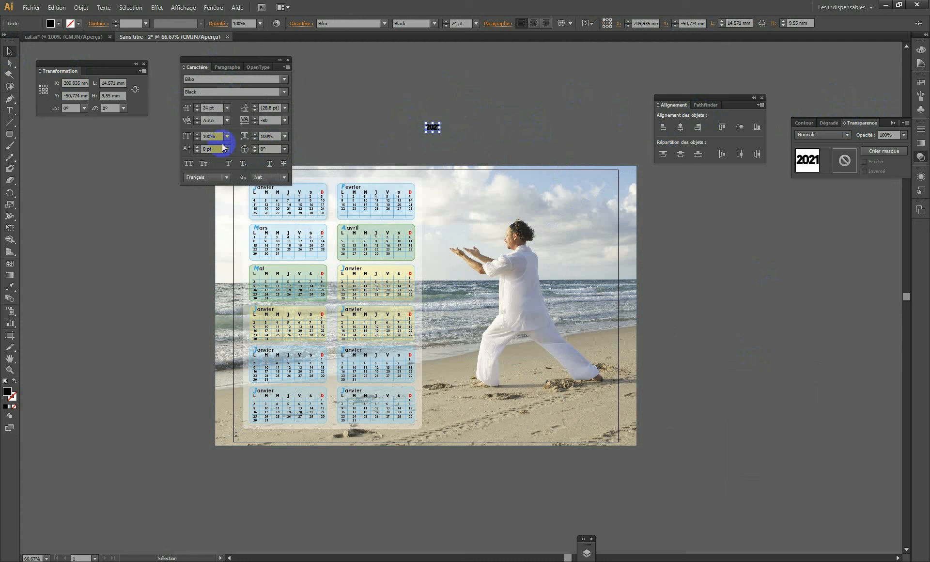
double_click(267, 120)
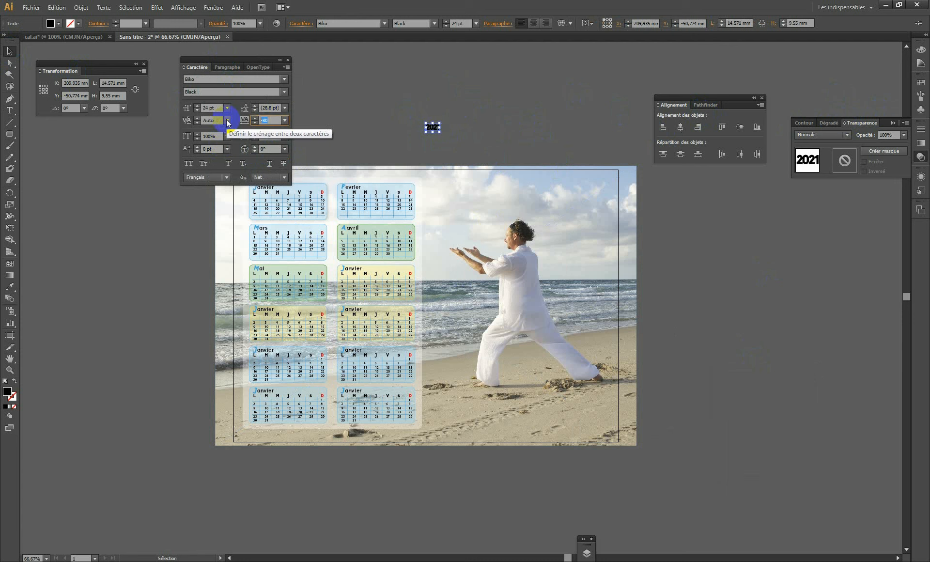
type("0")
key("Return")
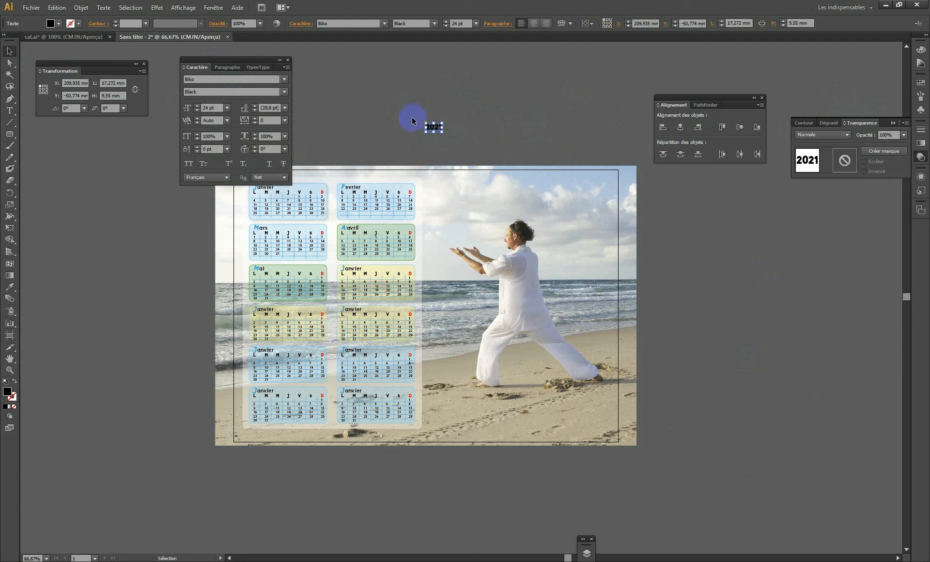
Step: Enlarge the 2021 text to about 99 mm wide over the sky above the man and fill it with a blue swatch
left_click_drag(443, 130, 516, 173)
left_click_drag(489, 142, 504, 195)
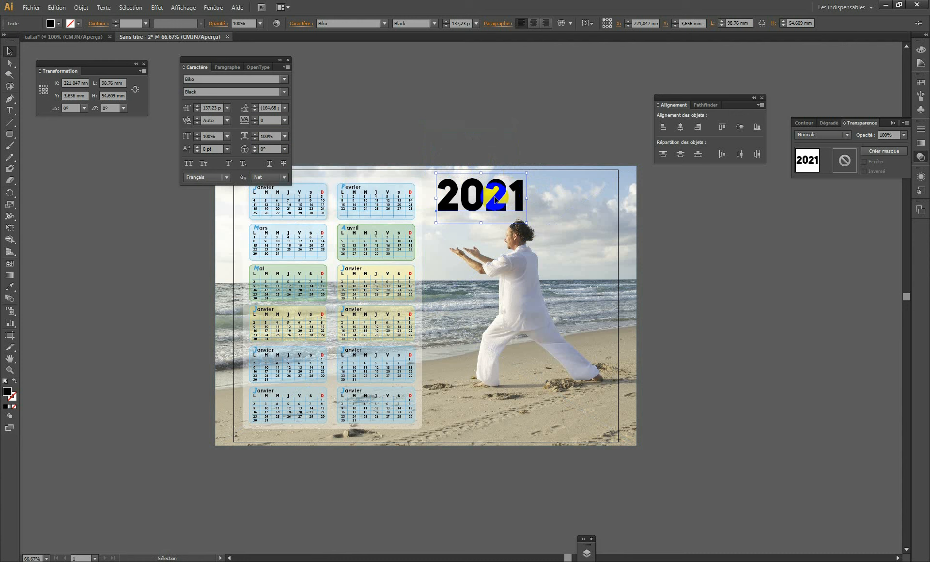
left_click(920, 85)
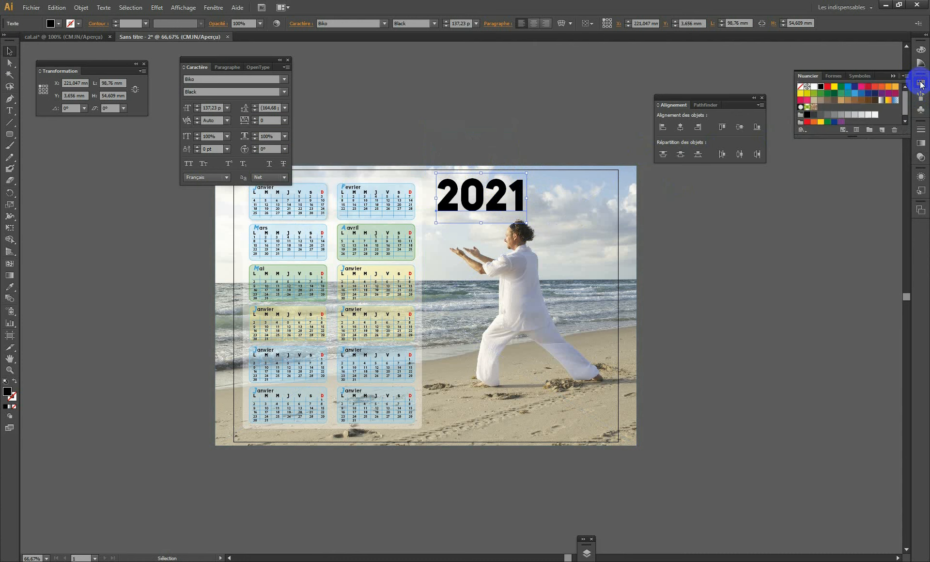
left_click(847, 87)
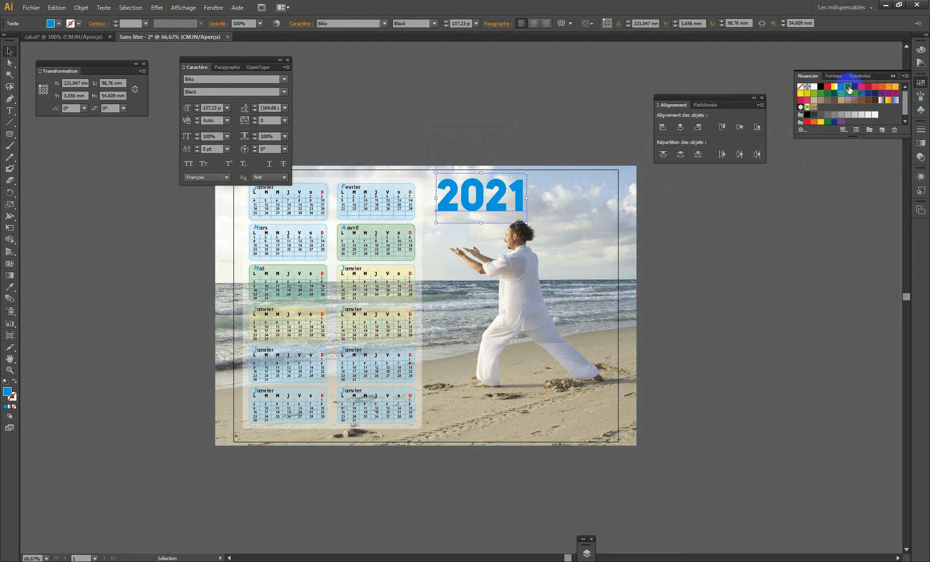
Step: Give the 2021 text a dark blue outline 4 pt thick
left_click(12, 398)
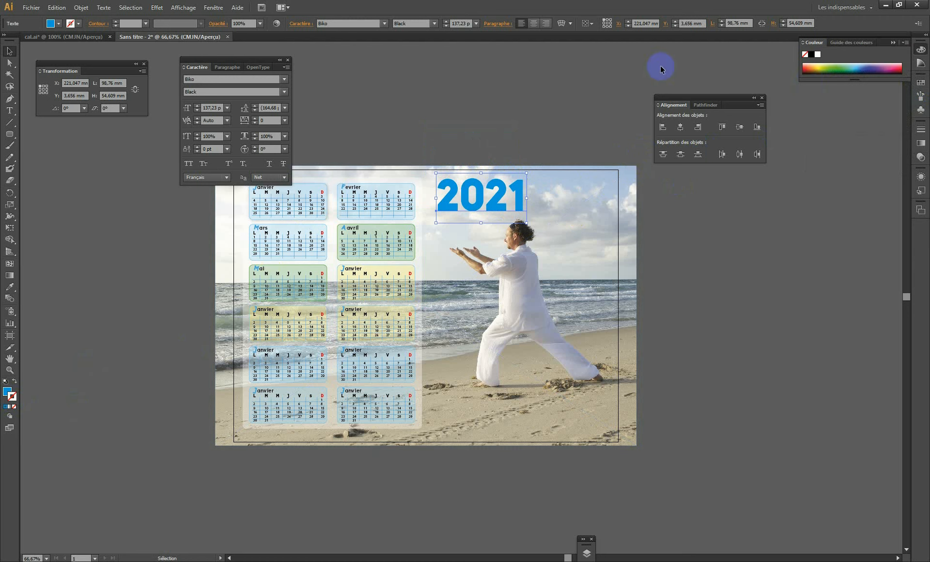
left_click(129, 24)
type("2")
key("Return")
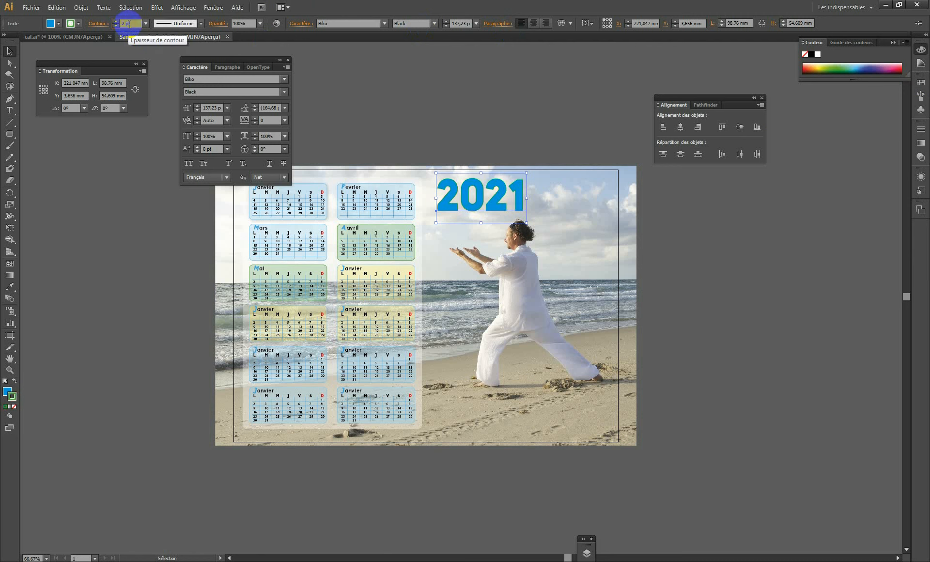
left_click(864, 67)
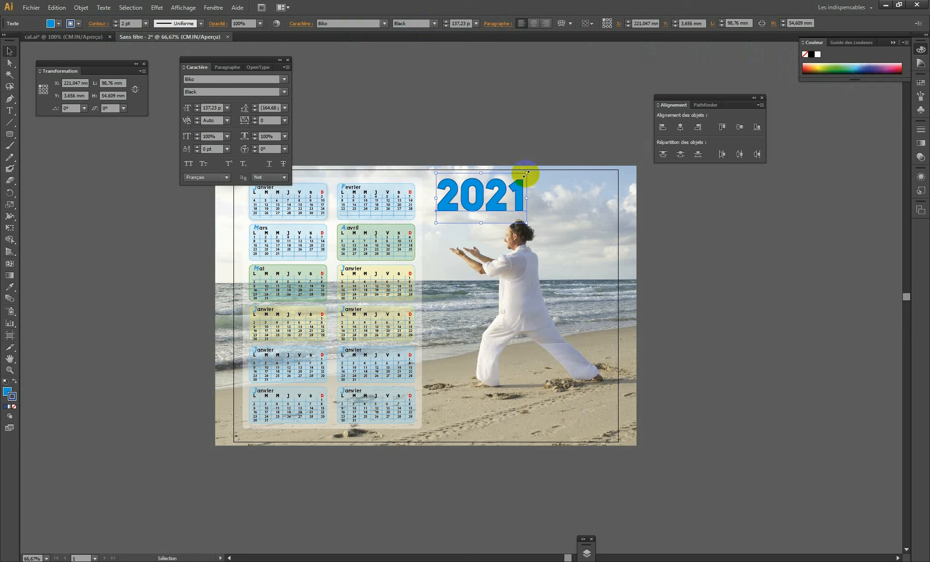
left_click(116, 22)
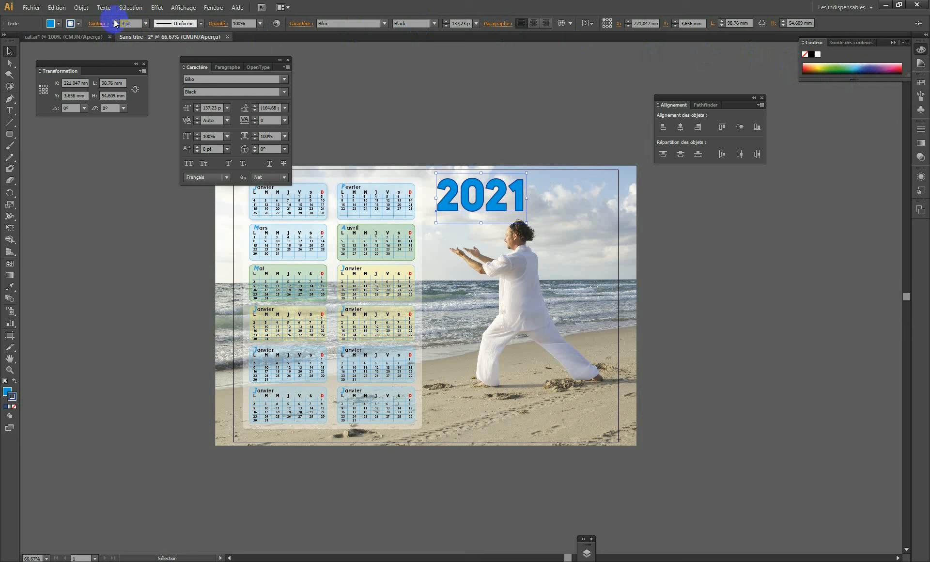
left_click(116, 22)
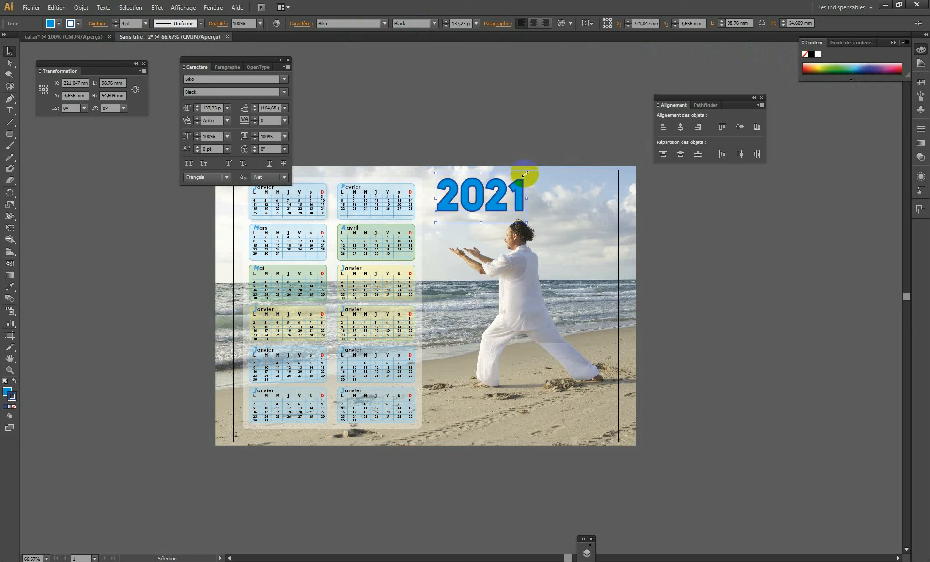
Step: Enlarge the 2021 text to about 122 mm wide and place it on the sand below the man's feet
mouse_move(526, 174)
left_mouse_down()
mouse_move(538, 167)
mouse_move(518, 188)
left_mouse_up()
left_click(522, 95)
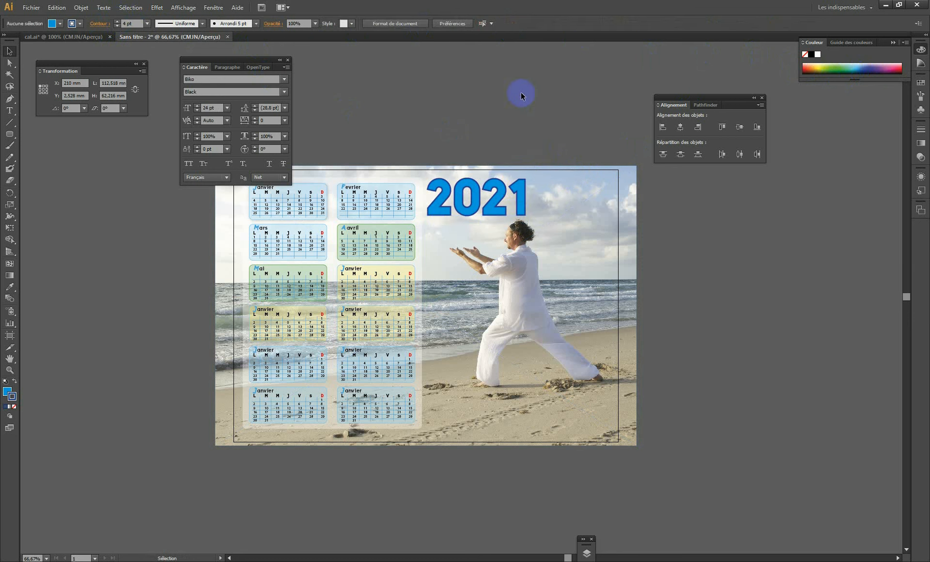
left_click(527, 175)
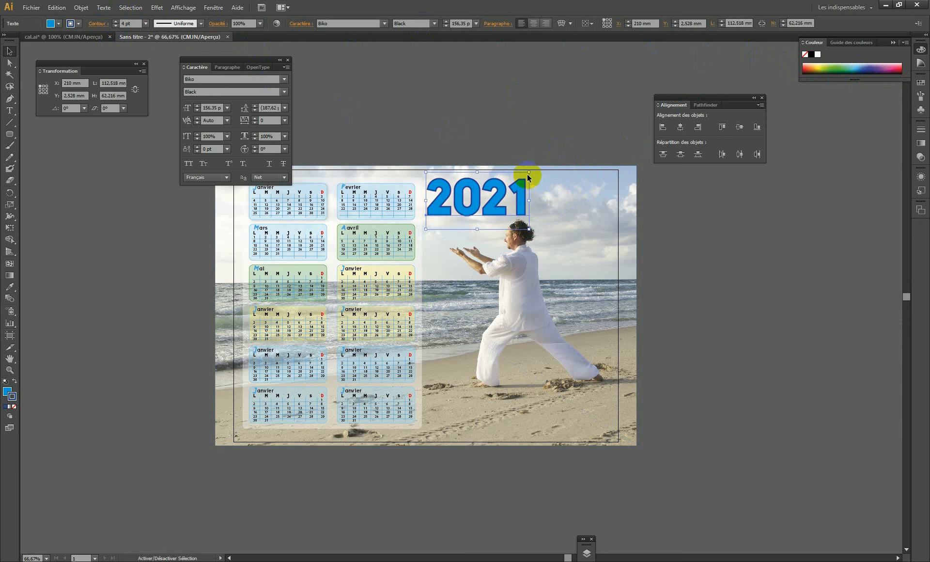
left_click_drag(527, 173, 538, 394)
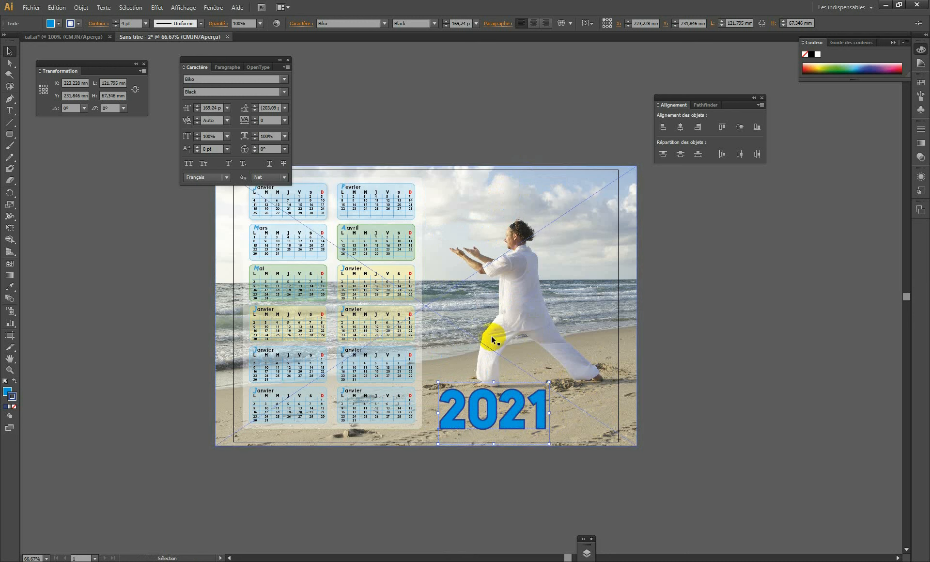
left_click(543, 232)
left_click(511, 414)
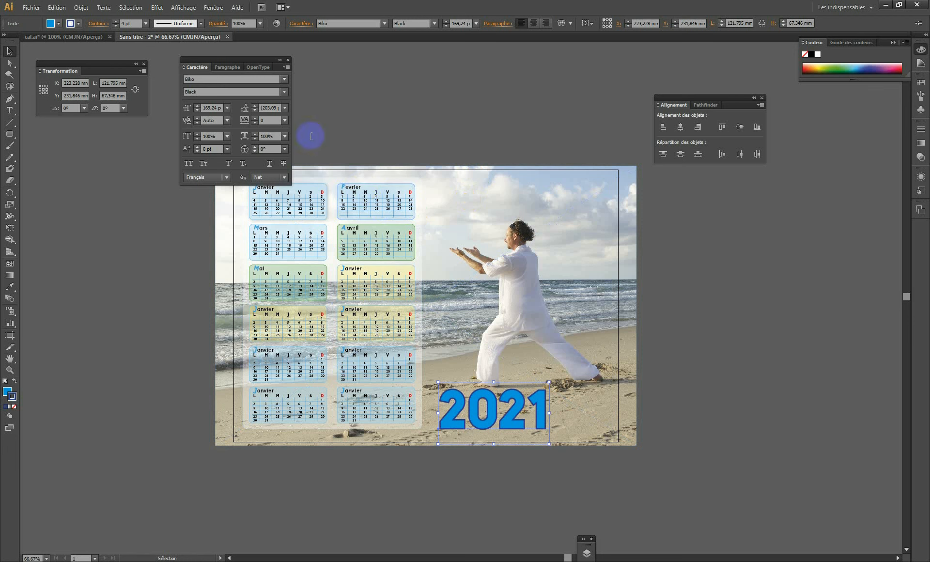
left_click_drag(235, 60, 91, 136)
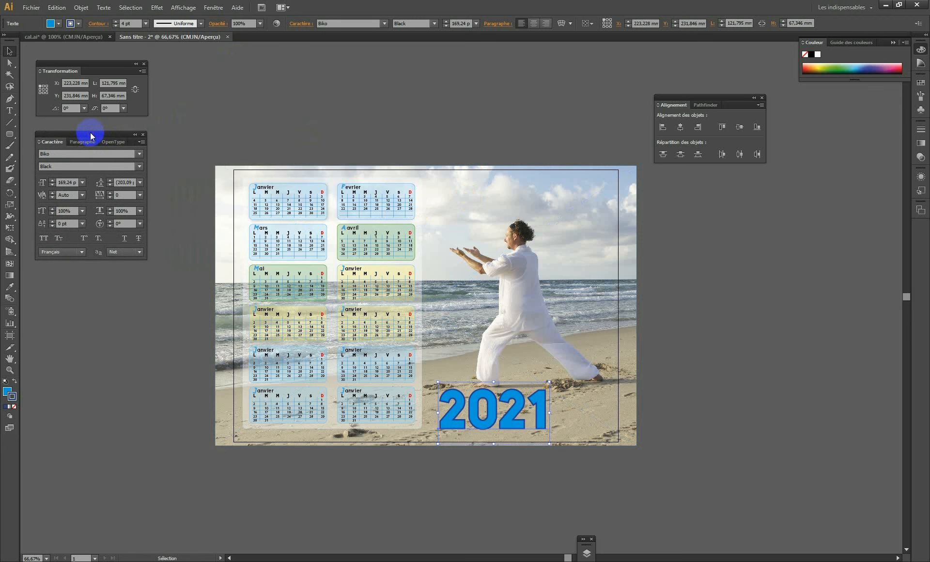